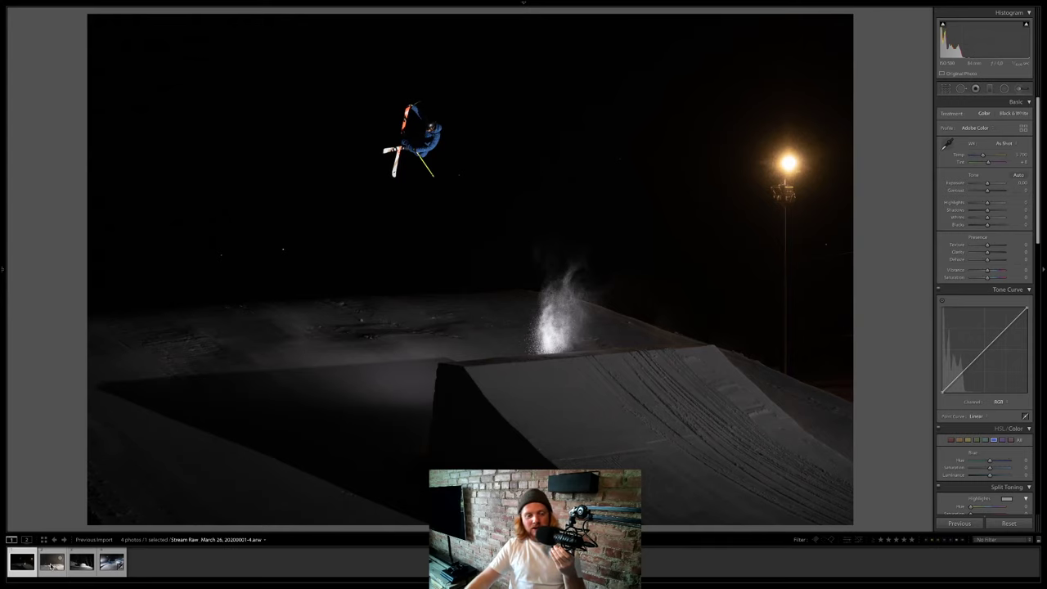
Look through and compare the four night skiing photos, finishing on the first one with the airborne skier and the lamp.
left_click(51, 564)
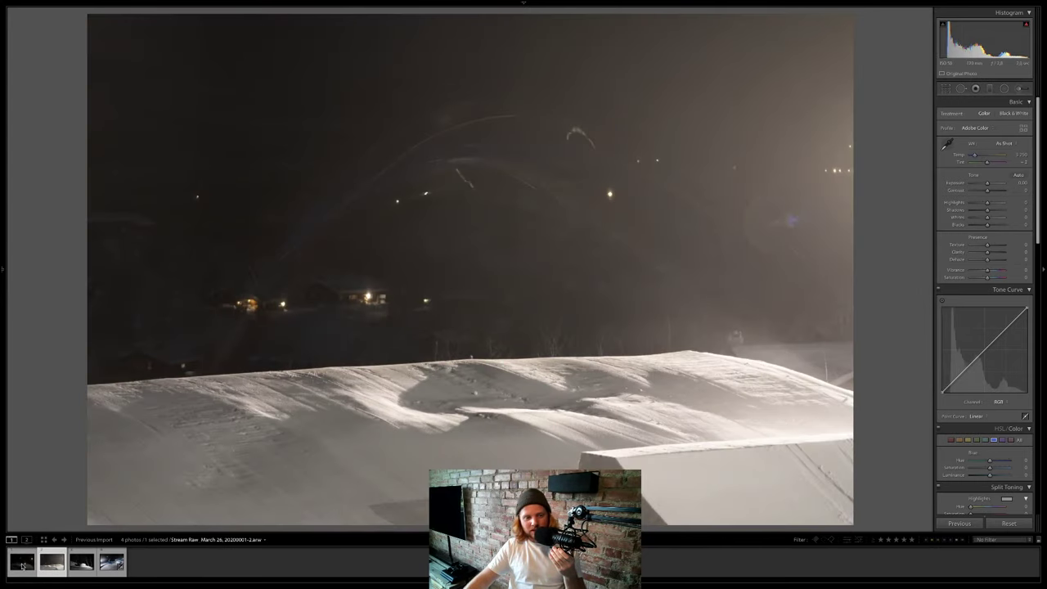
left_click(22, 565)
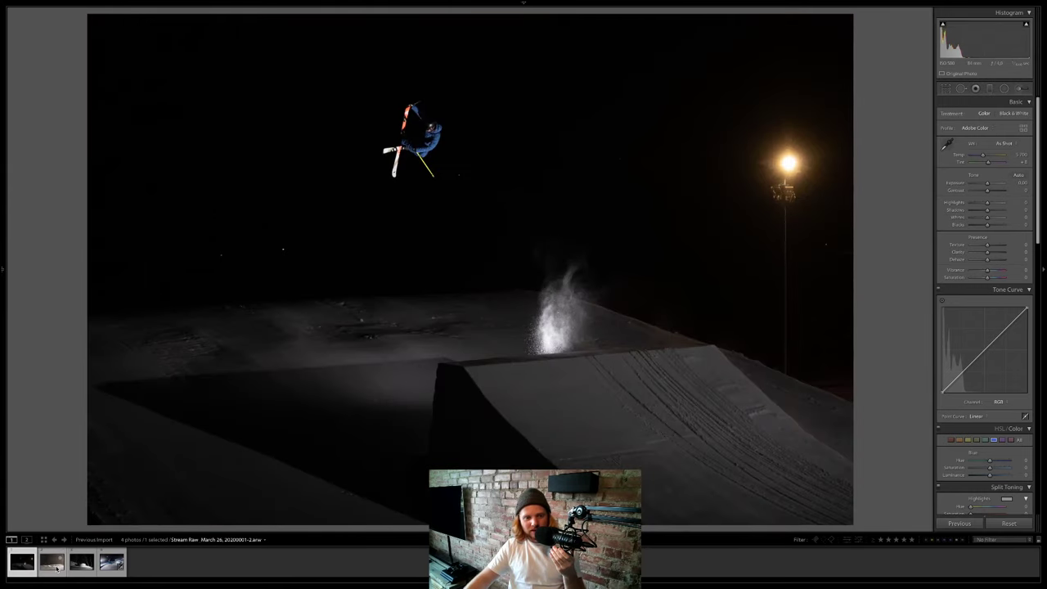
left_click(52, 564)
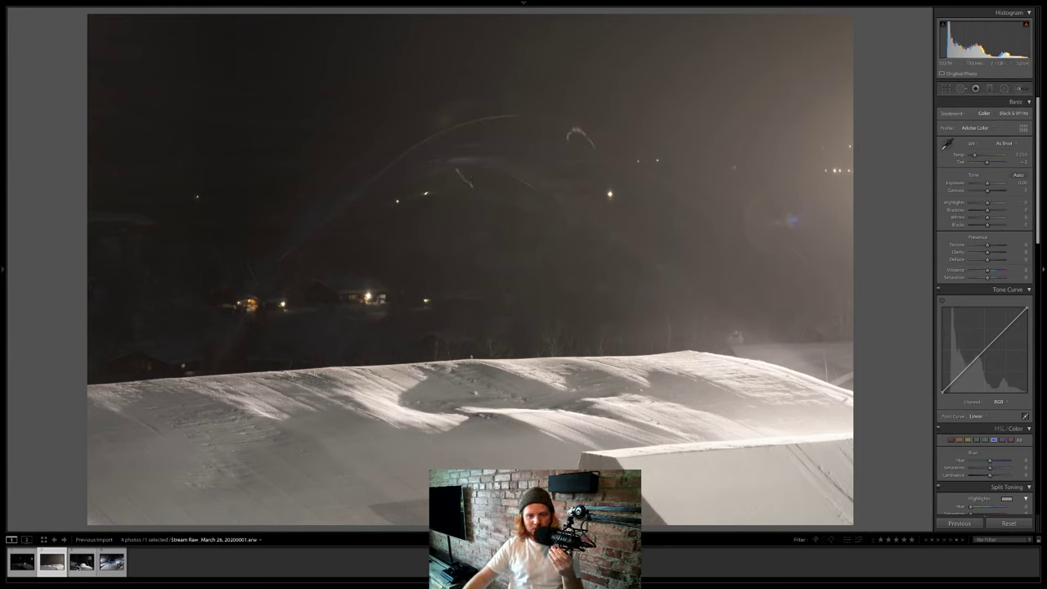
left_click(78, 566)
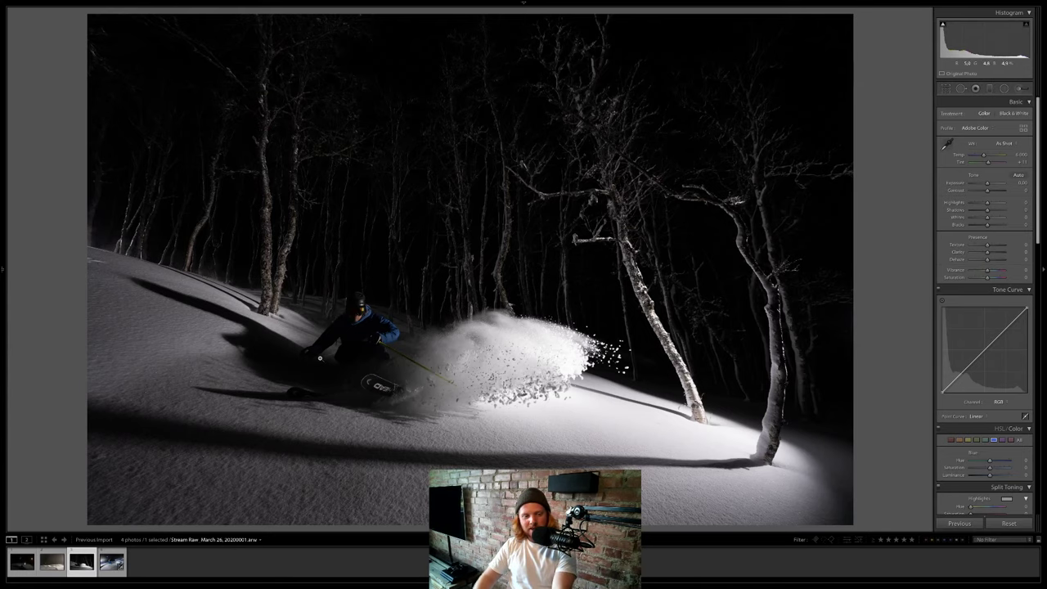
key("Right")
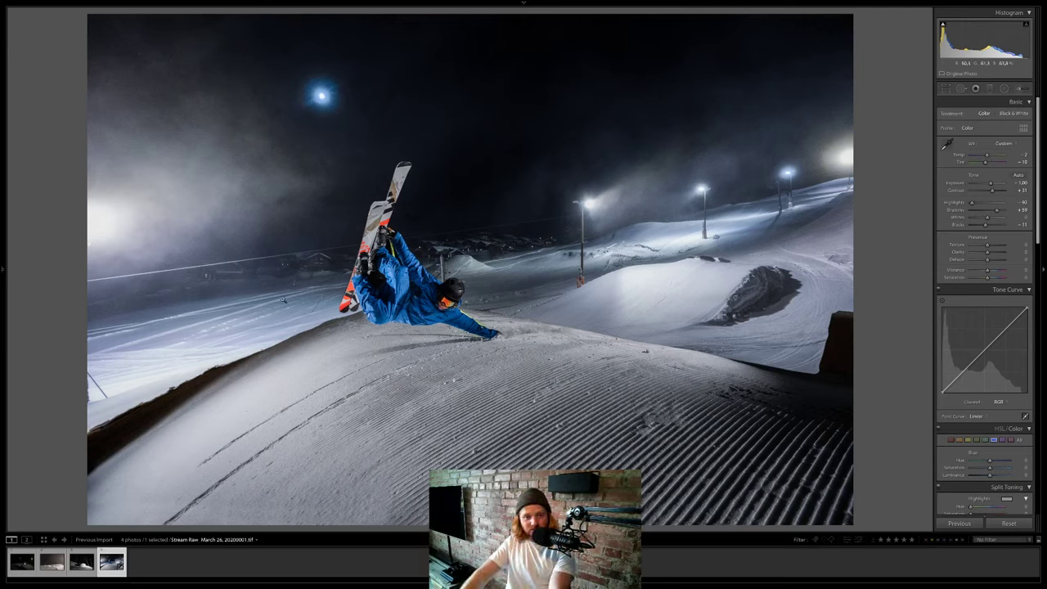
left_click(21, 562)
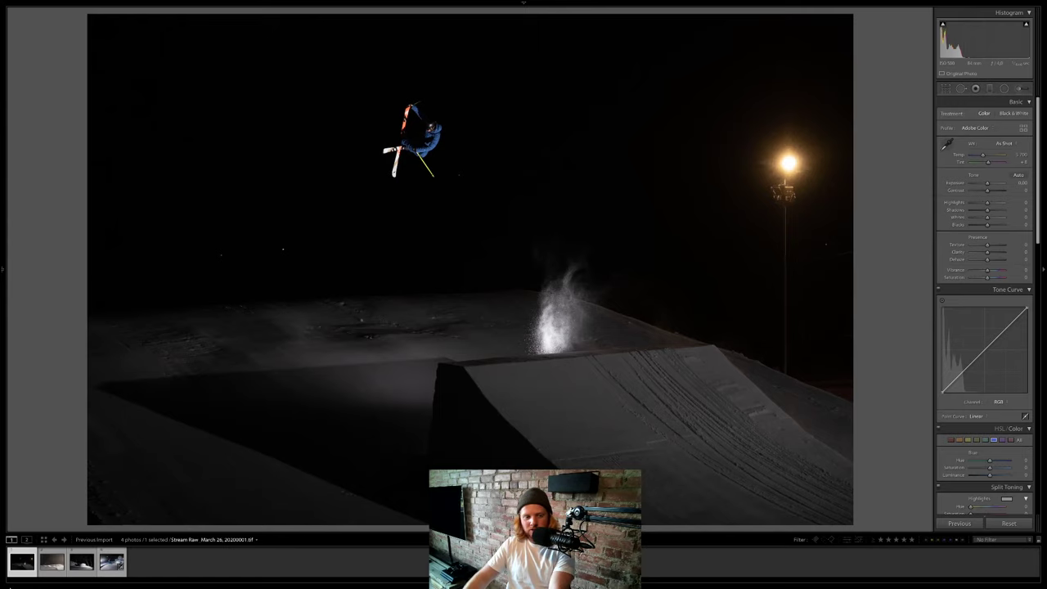
left_click(52, 562)
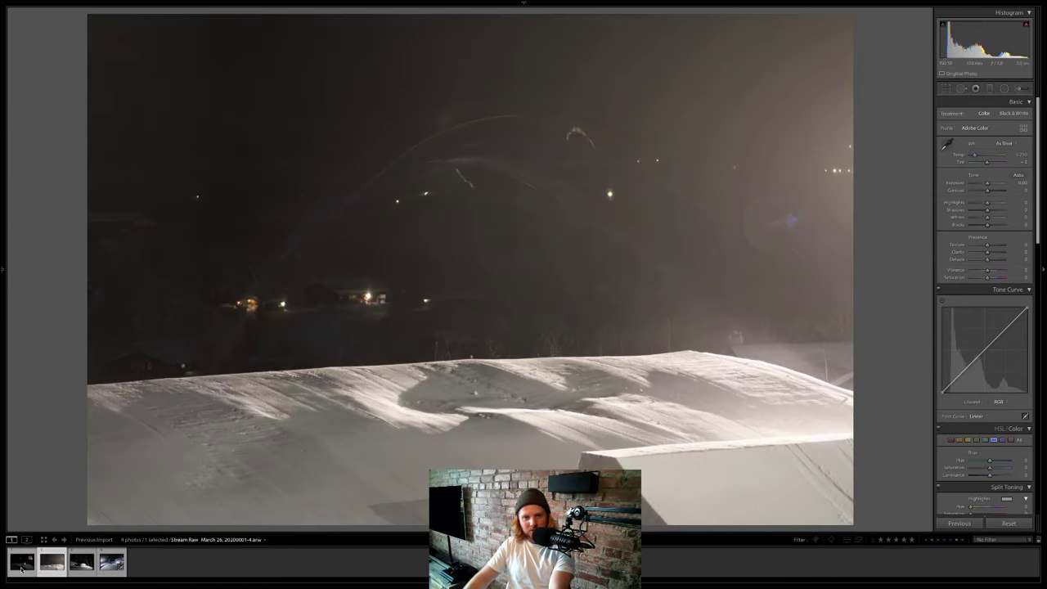
left_click(22, 566)
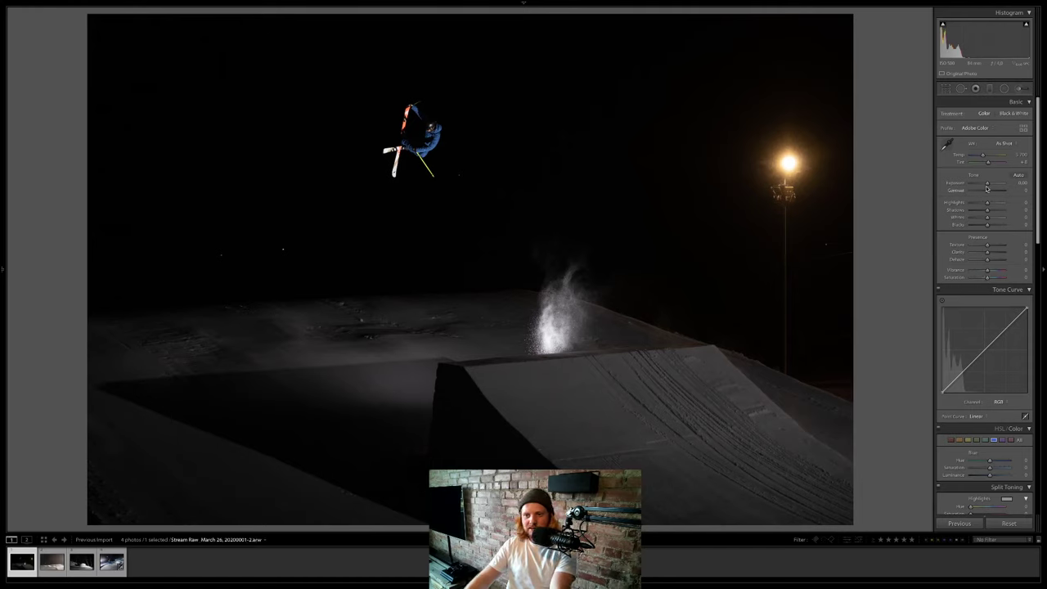
Set the ski jump photo's exposure to +1.15 and shadows to +69, inspect the sky, and test the contrast before resetting it.
left_click_drag(987, 186, 991, 186)
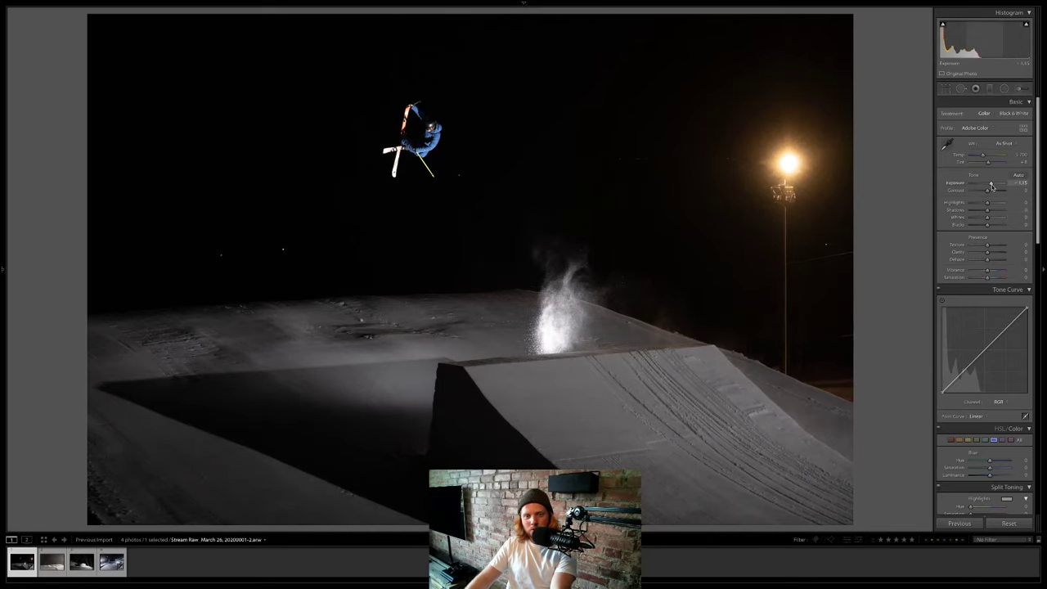
left_click_drag(987, 211, 999, 211)
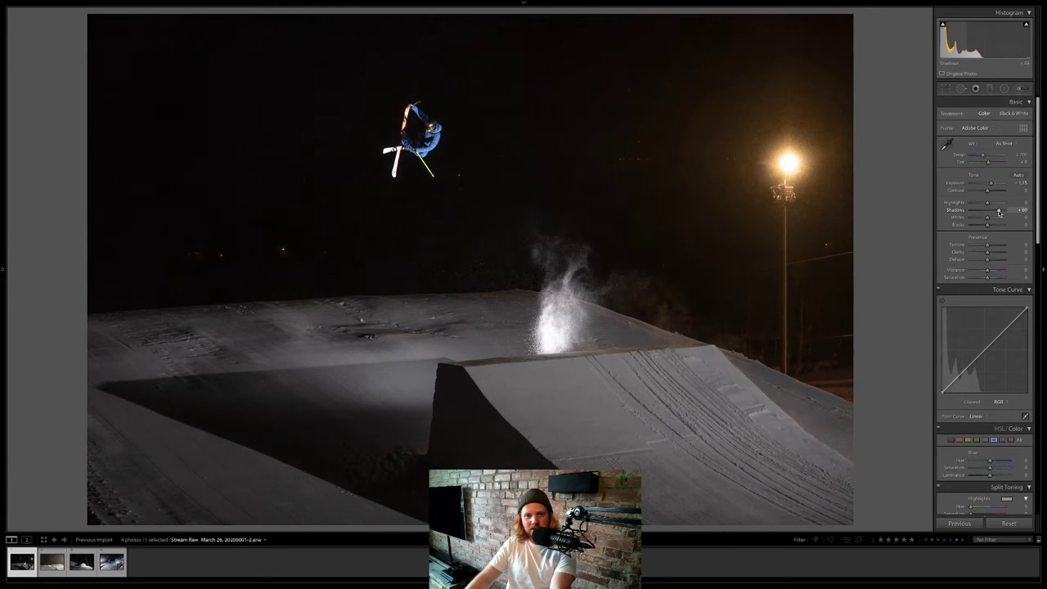
left_click(662, 124)
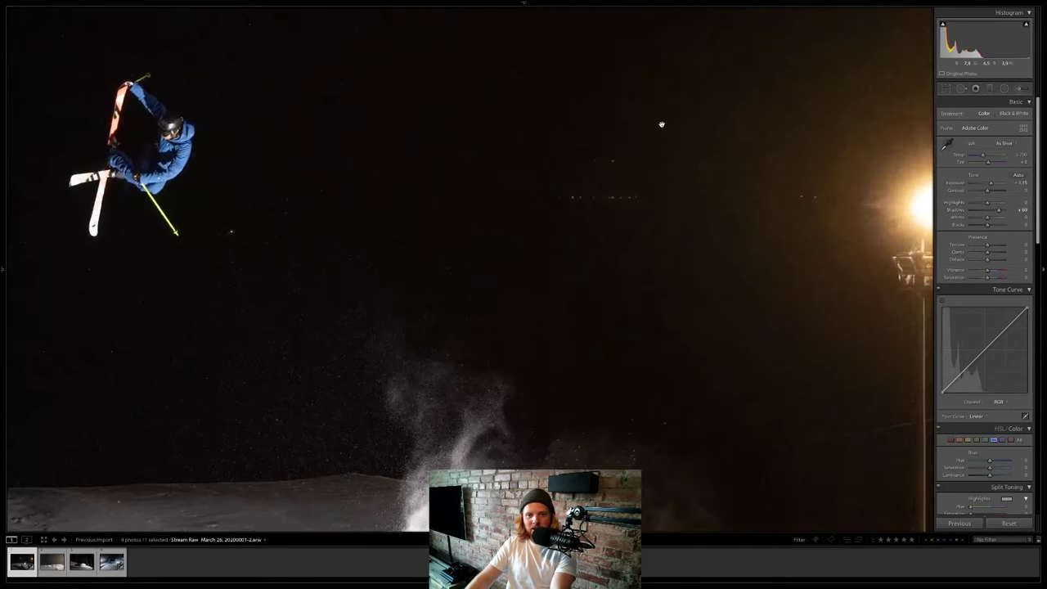
left_click_drag(662, 124, 628, 121)
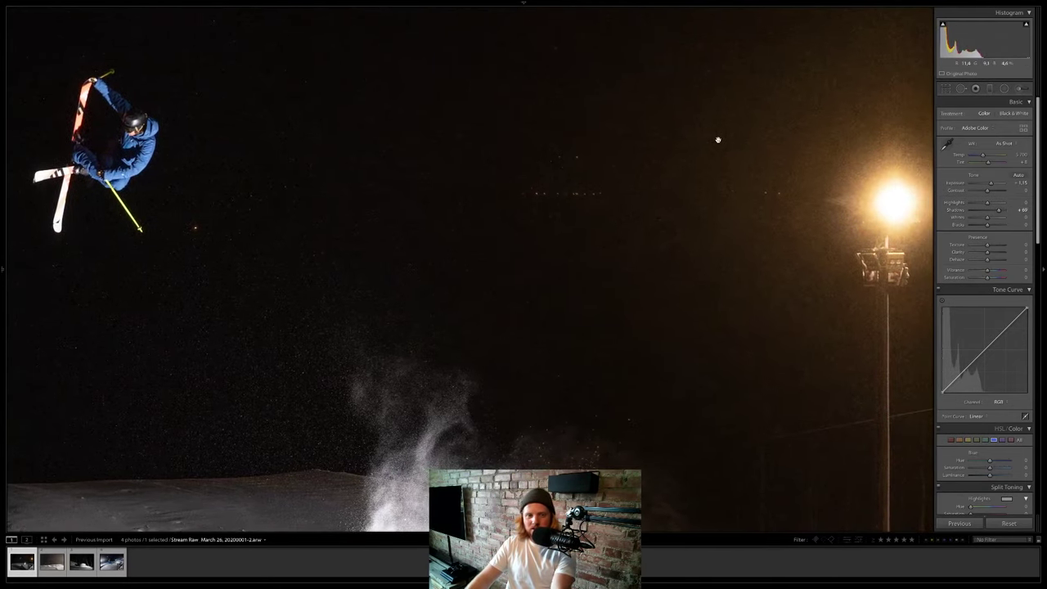
left_click(657, 173)
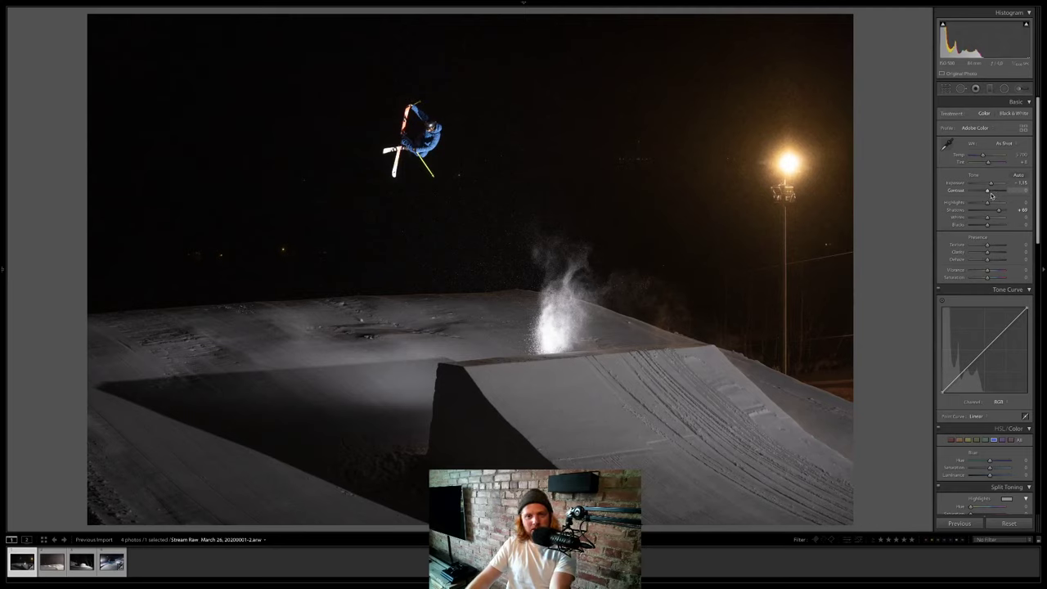
left_click_drag(990, 193, 992, 193)
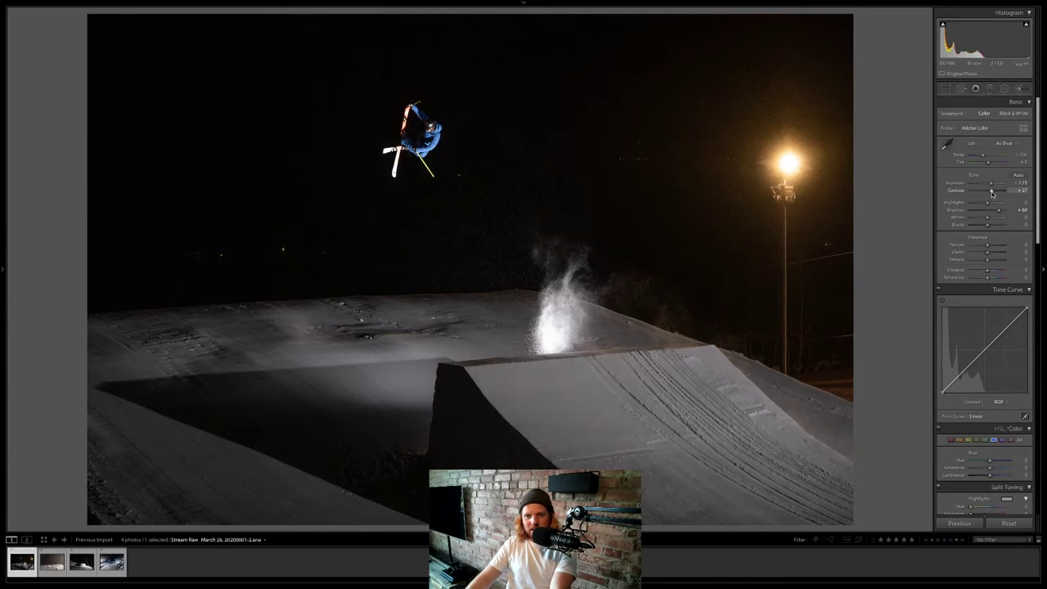
double_click(992, 193)
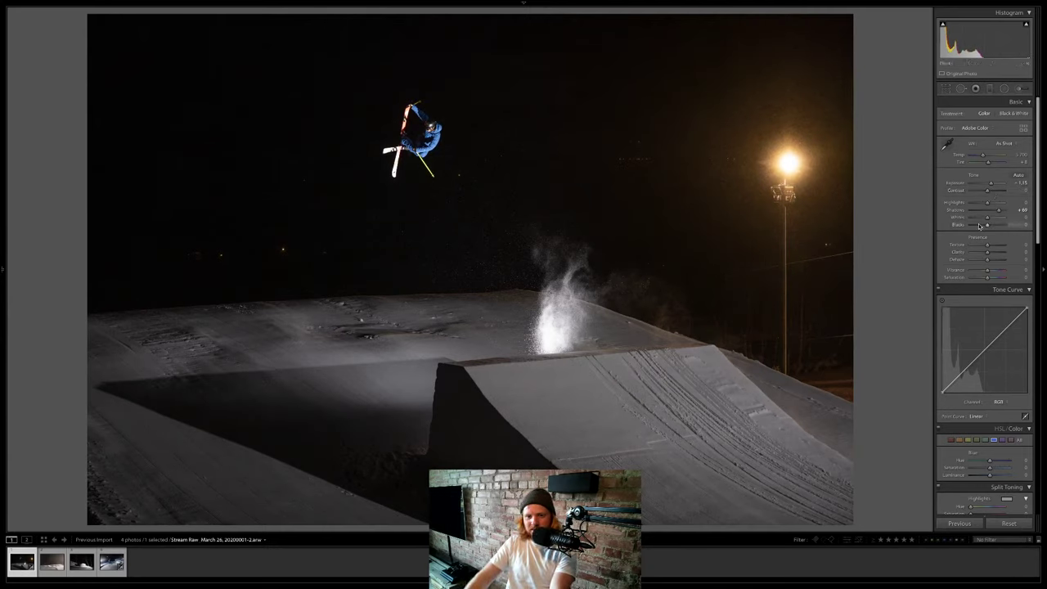
Prepare an adjustment brush for the snow spray with temperature and tint reset, exposure -0.52, highlights -33 and whites -21.
left_click(589, 347)
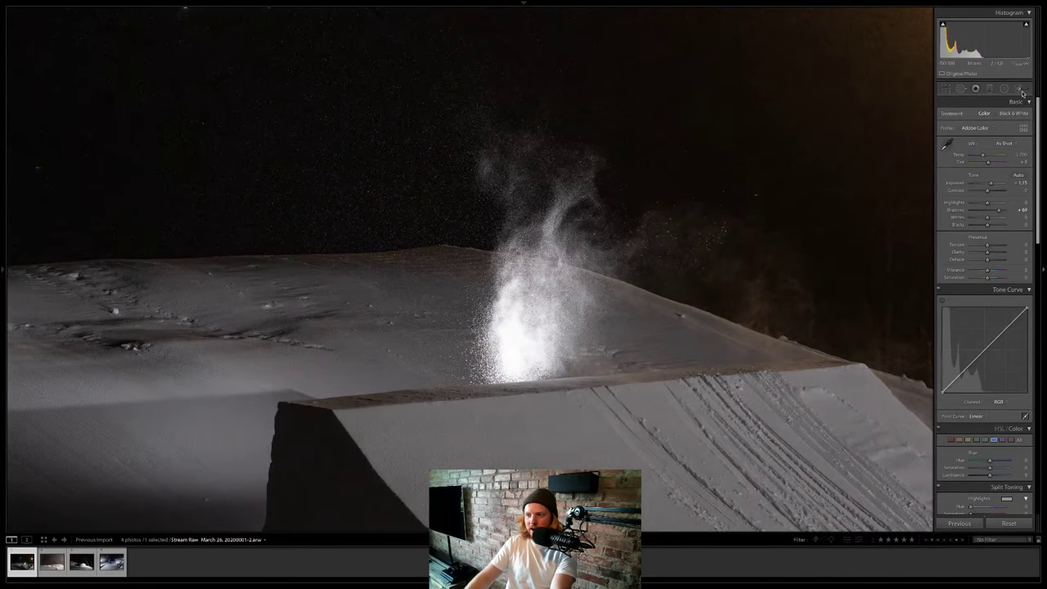
key("k")
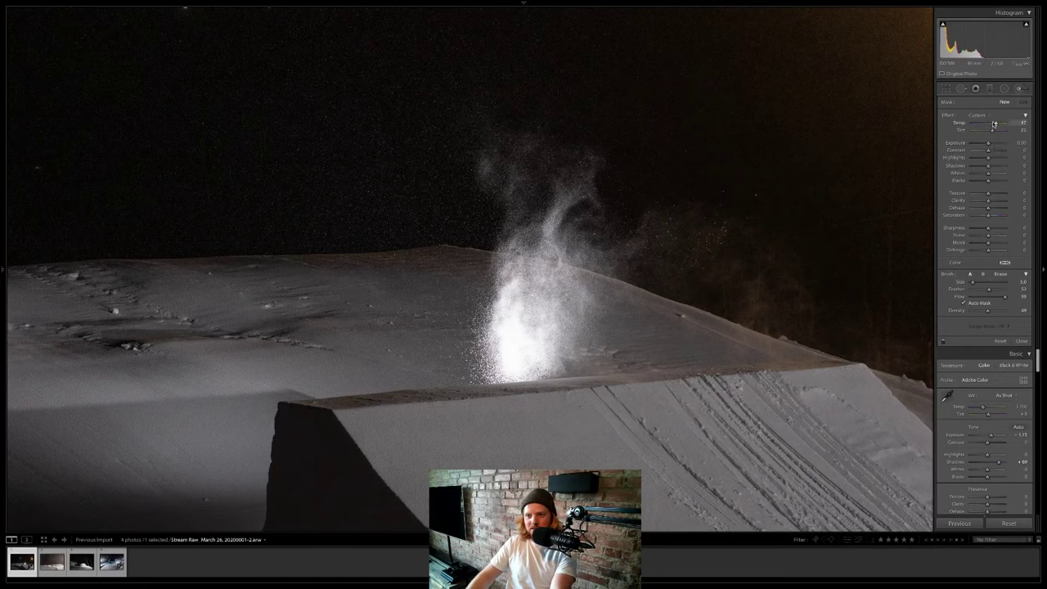
double_click(996, 123)
double_click(992, 129)
left_click_drag(988, 143, 983, 172)
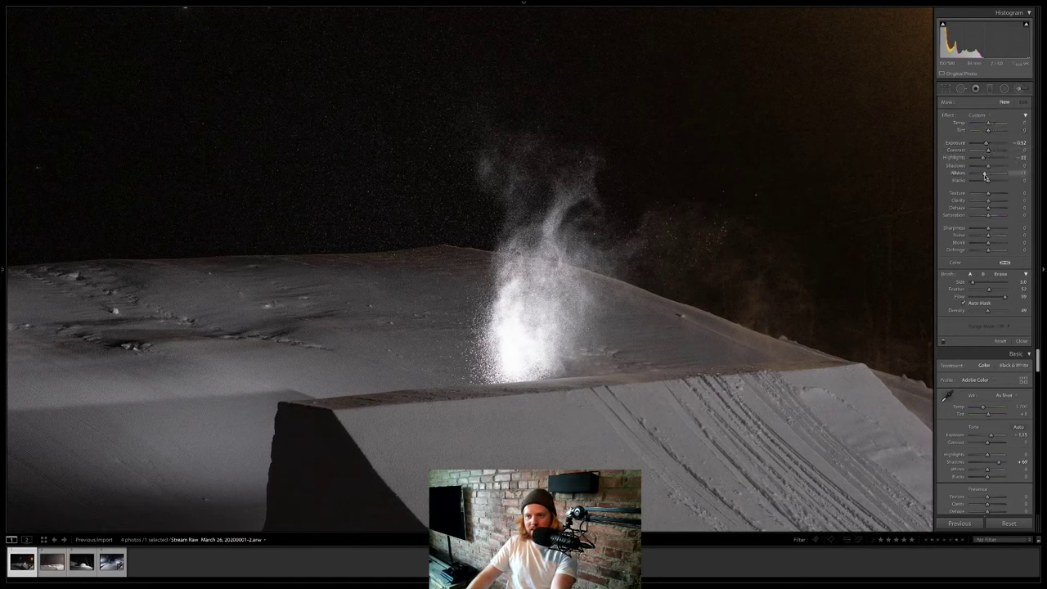
scroll(544, 238, "up", 3)
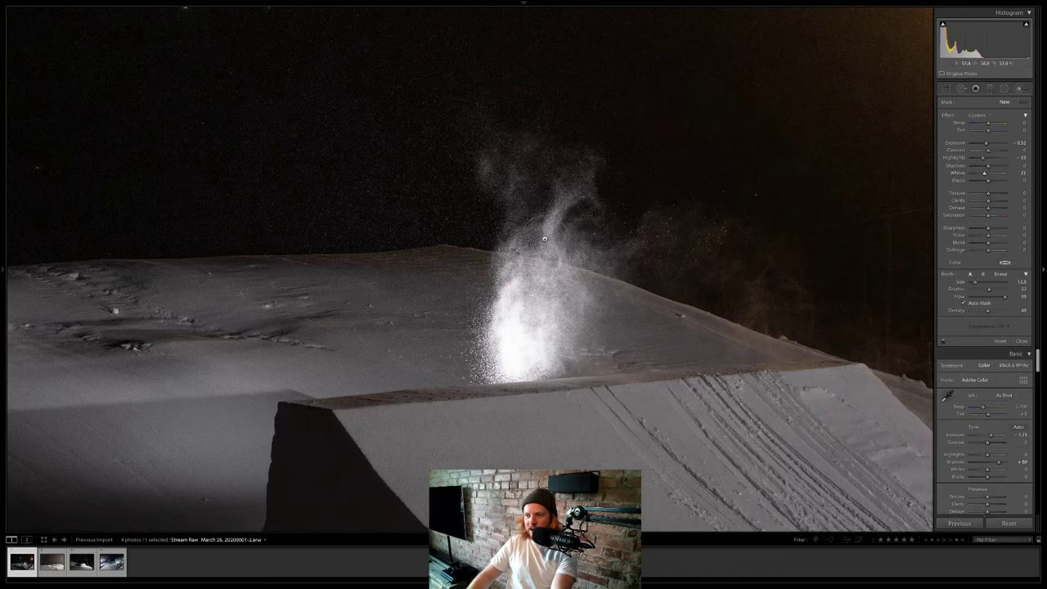
Paint the brush over the bright snow spray above the jump's lip and lower that adjustment's highlights further.
mouse_move(544, 251)
left_mouse_down()
mouse_move(515, 309)
mouse_move(525, 372)
left_mouse_up()
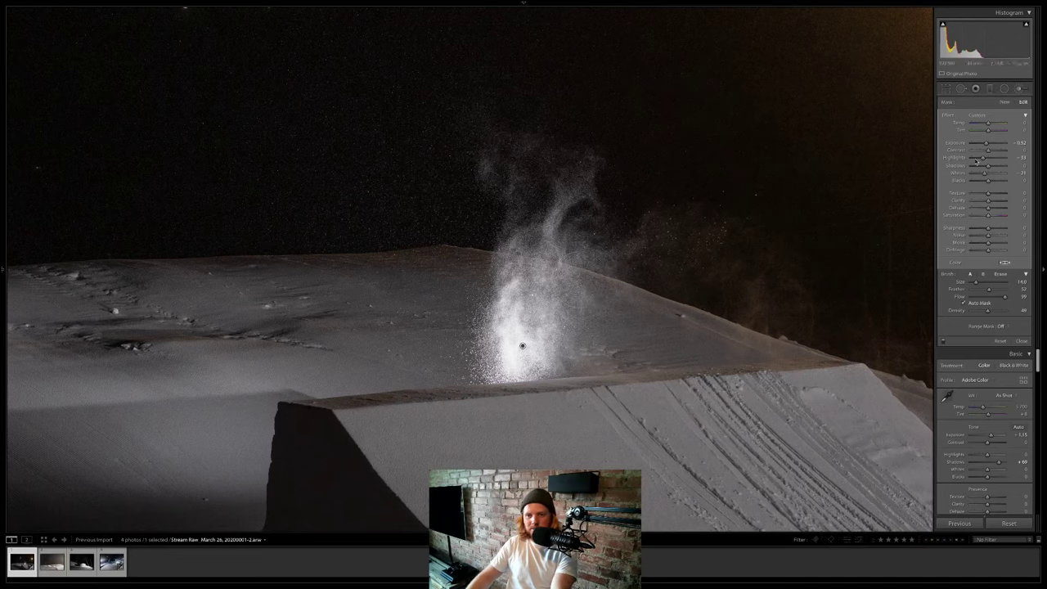
left_click_drag(975, 160, 972, 161)
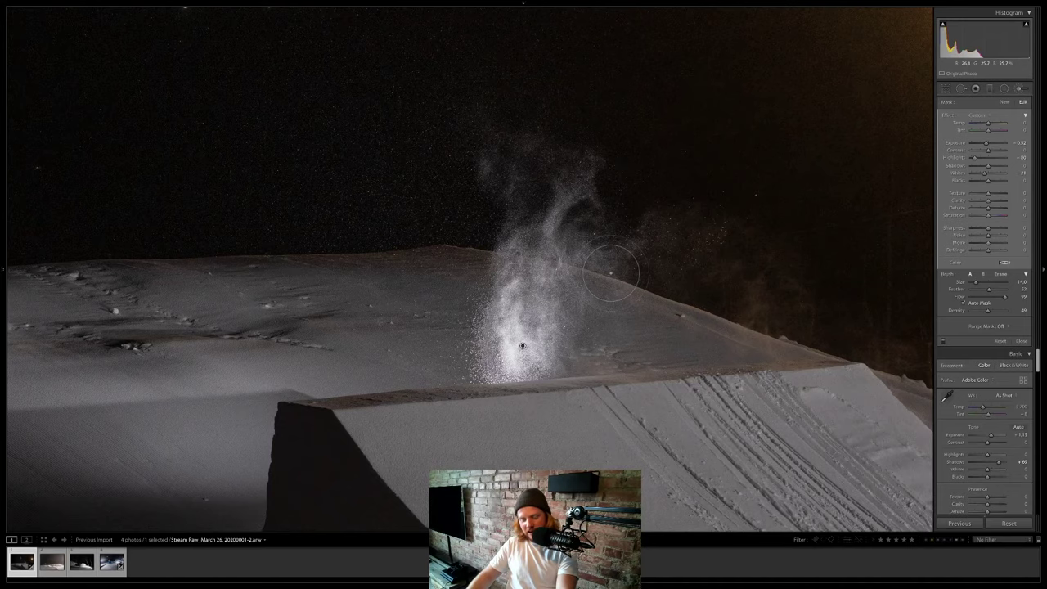
key("z")
key("k")
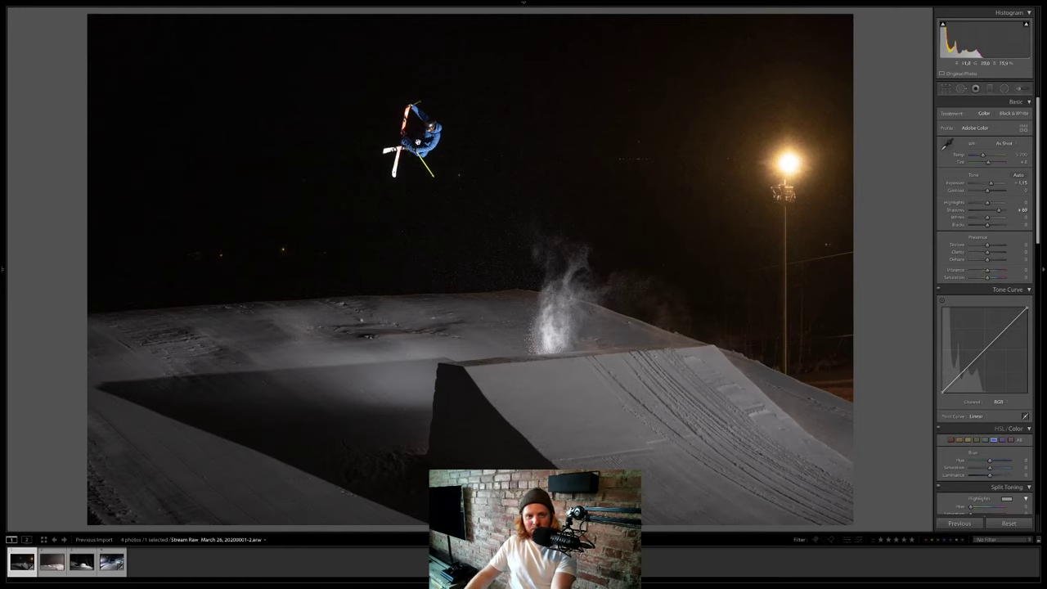
Prepare a new adjustment brush for the airborne skier with slightly raised exposure and with highlights and whites reset to 0.
left_click(421, 139)
left_click_drag(423, 137, 497, 205)
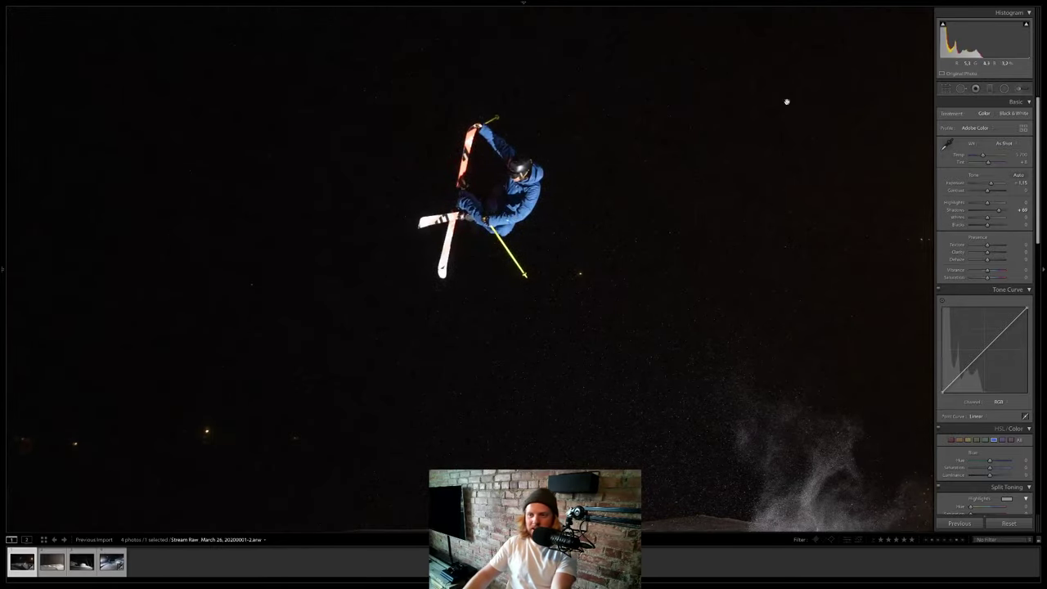
left_click(1020, 89)
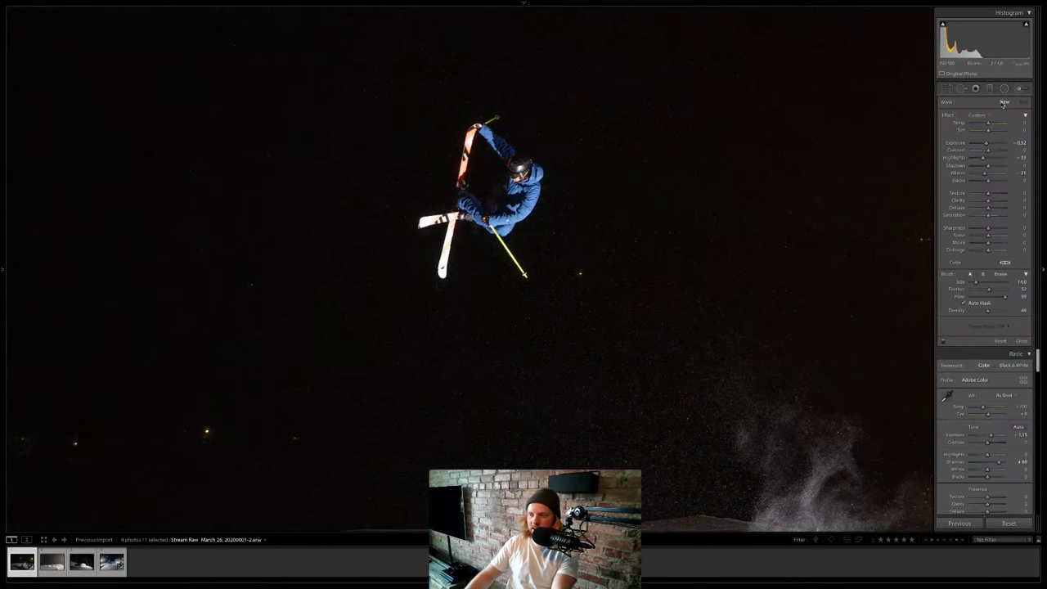
left_click_drag(987, 145, 990, 145)
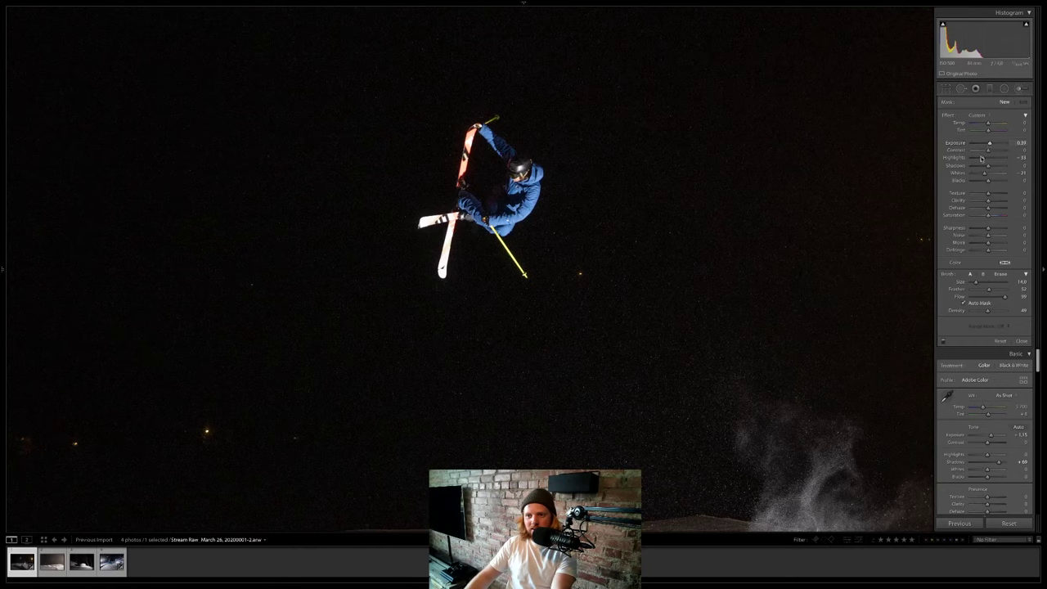
double_click(983, 158)
double_click(985, 173)
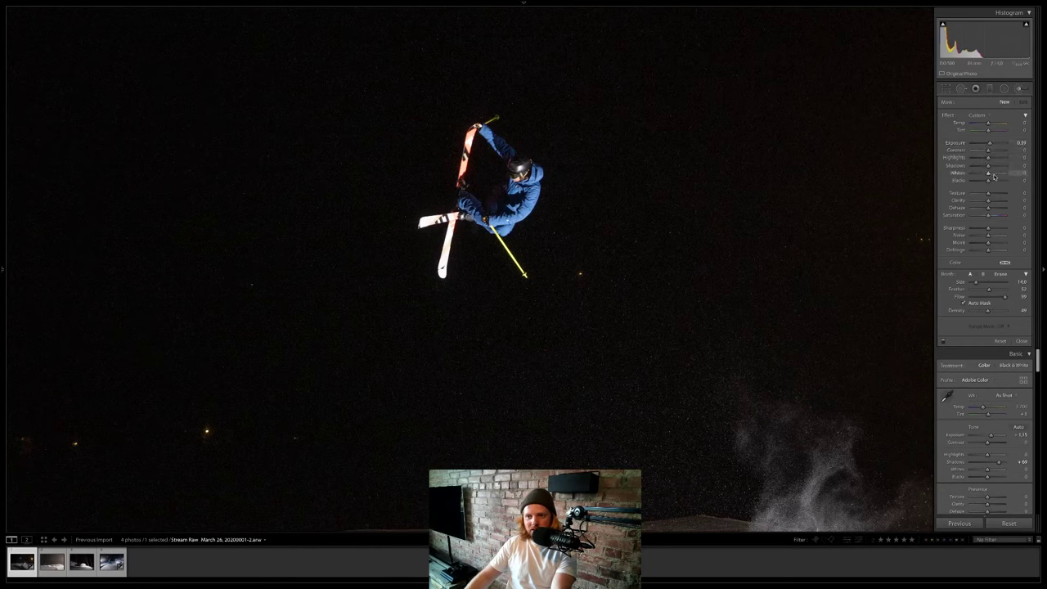
Paint the brush over the skier's body with a smaller brush size, raise its exposure further and set its shadows to about 41.
scroll(496, 197, "down", 3)
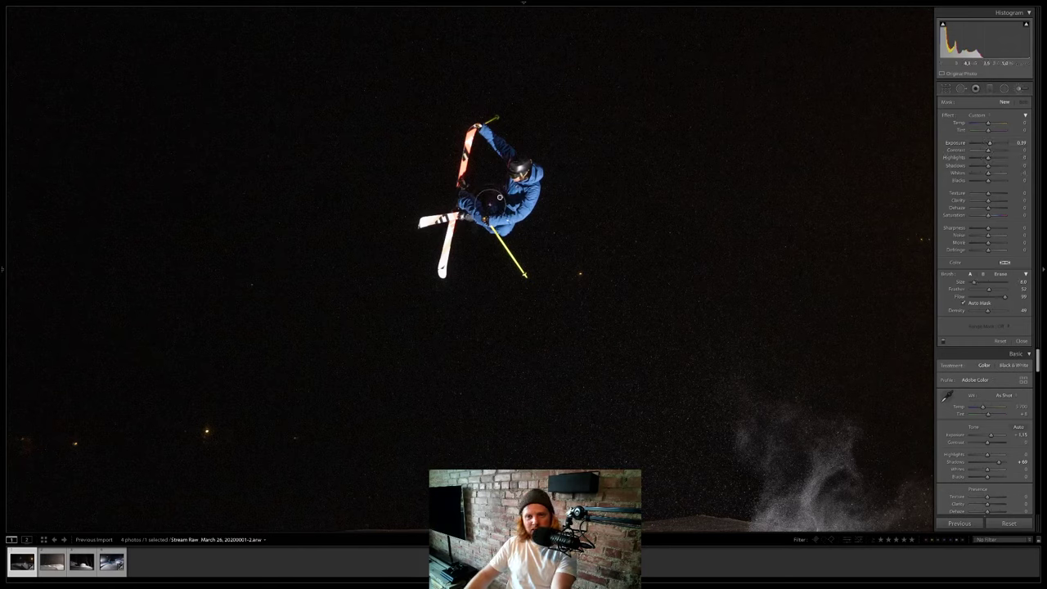
mouse_move(499, 197)
left_mouse_down()
mouse_move(501, 187)
mouse_move(497, 206)
mouse_move(500, 197)
left_mouse_up()
scroll(486, 160, "down", 1)
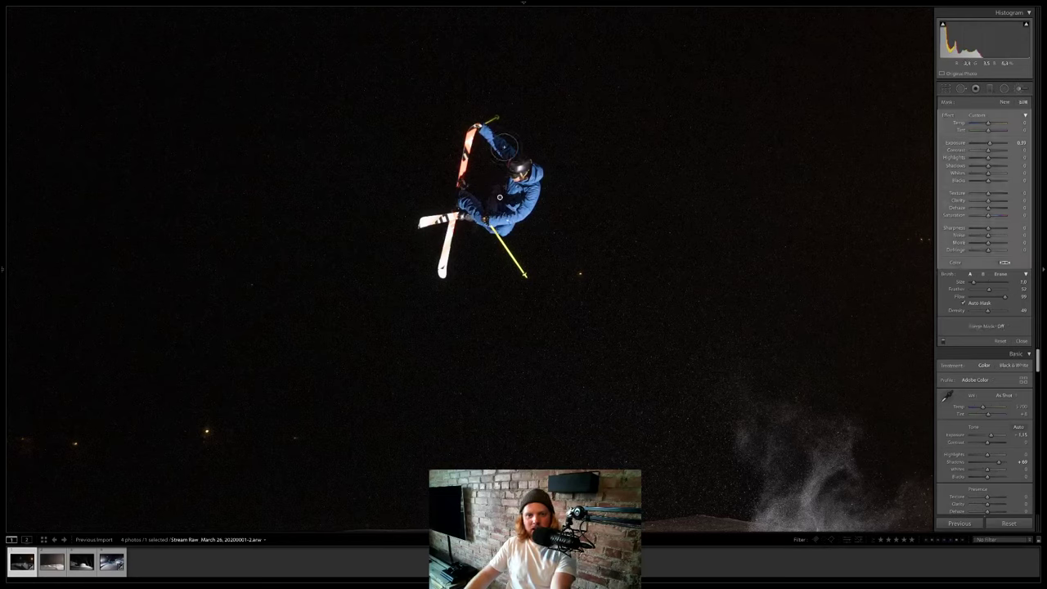
scroll(504, 145, "down", 2)
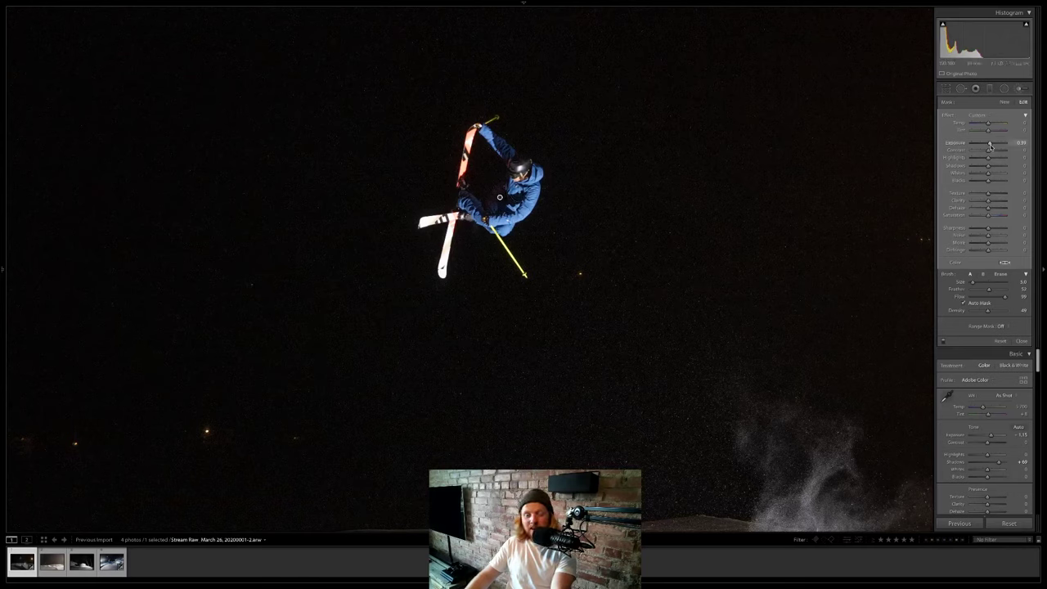
left_click_drag(991, 144, 995, 168)
left_click(997, 167)
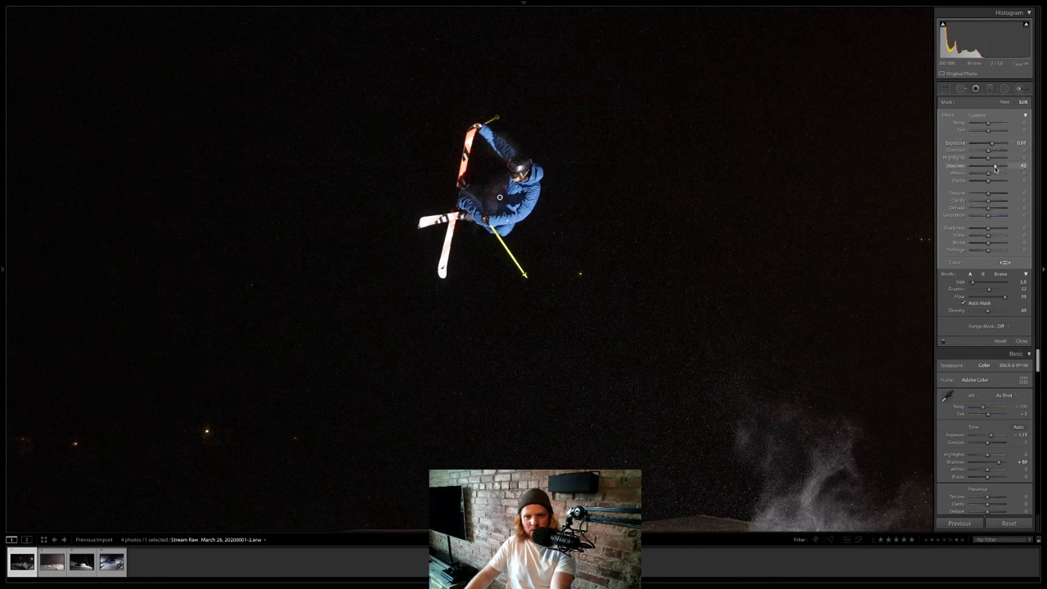
Erase the brush adjustment from the dark sky between the skier's arm, ski and body, and finish the brush edit.
left_click(1000, 274)
scroll(548, 173, "down", 5)
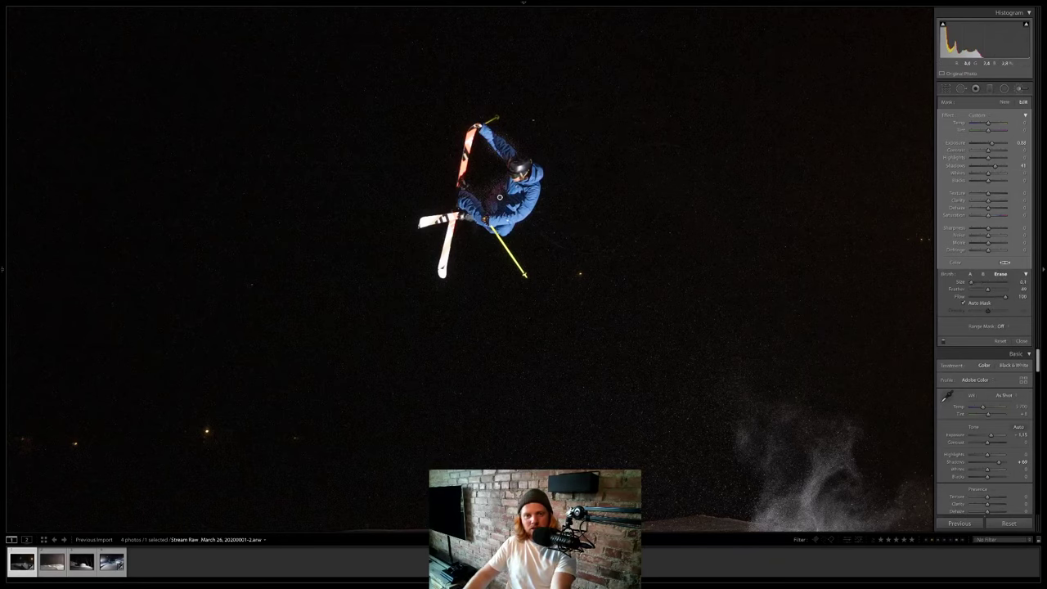
mouse_move(499, 127)
left_mouse_down()
mouse_move(526, 151)
mouse_move(496, 121)
mouse_move(499, 196)
mouse_move(483, 144)
mouse_move(497, 162)
mouse_move(483, 185)
mouse_move(501, 169)
mouse_move(474, 164)
left_mouse_up()
mouse_move(475, 163)
left_mouse_down()
mouse_move(498, 177)
mouse_move(487, 171)
left_mouse_up()
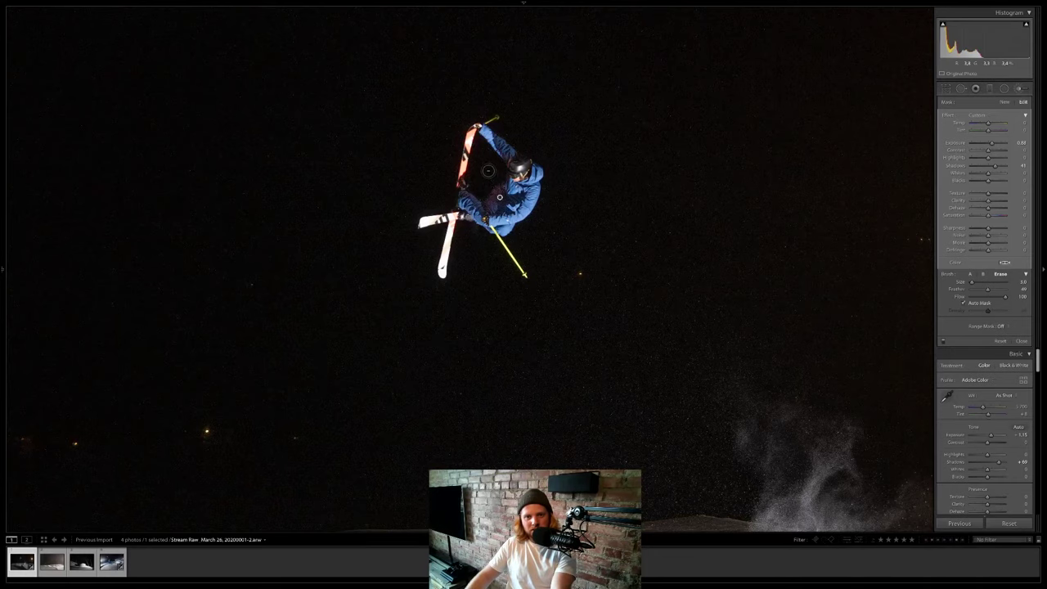
key("k")
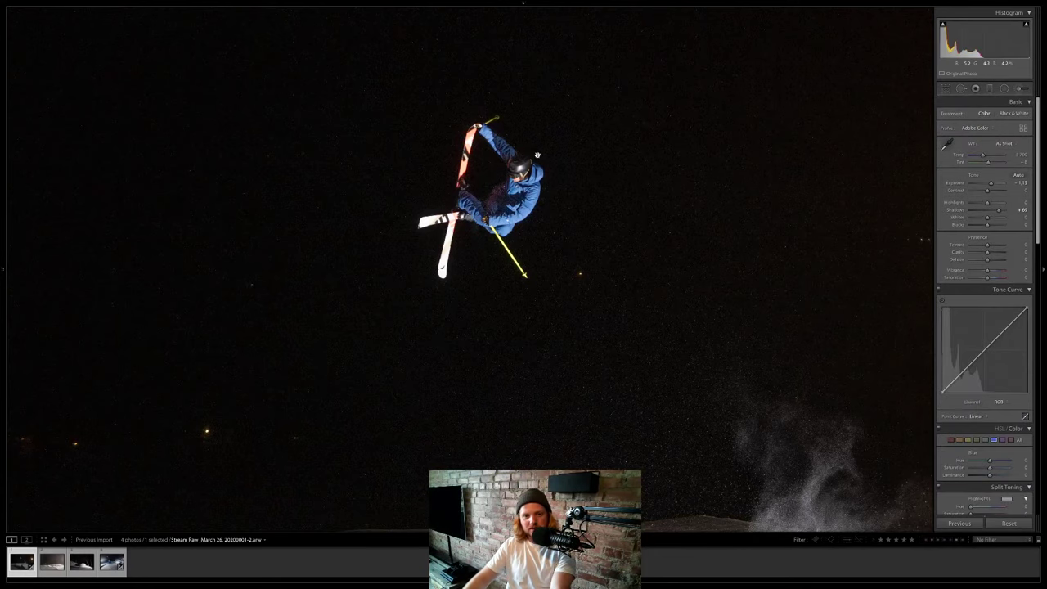
left_click(531, 167)
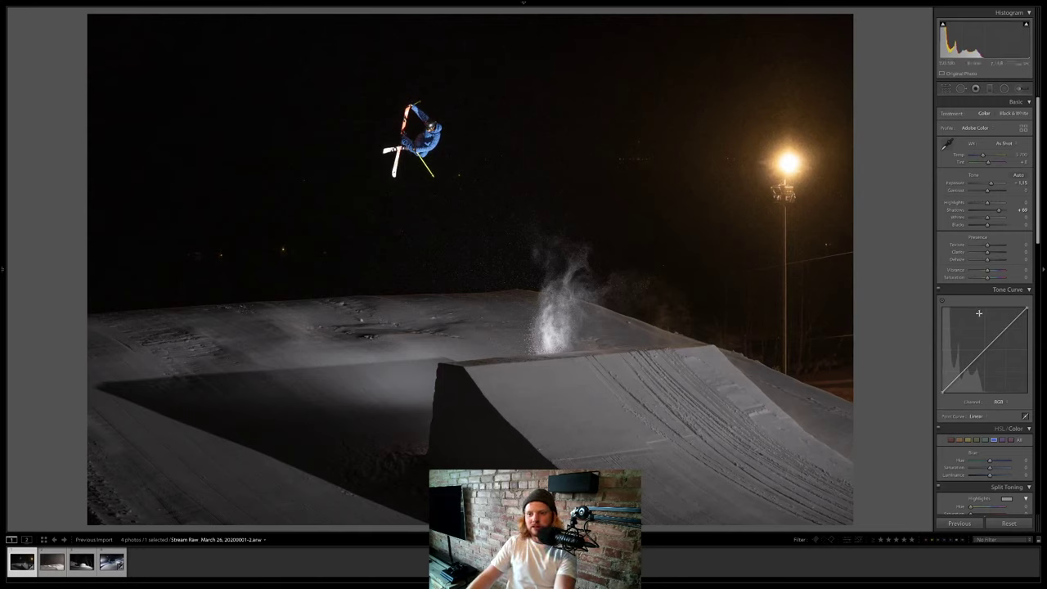
Apply luminance noise reduction of about 18 to the edited ski jump photo.
scroll(978, 314, "down", 8)
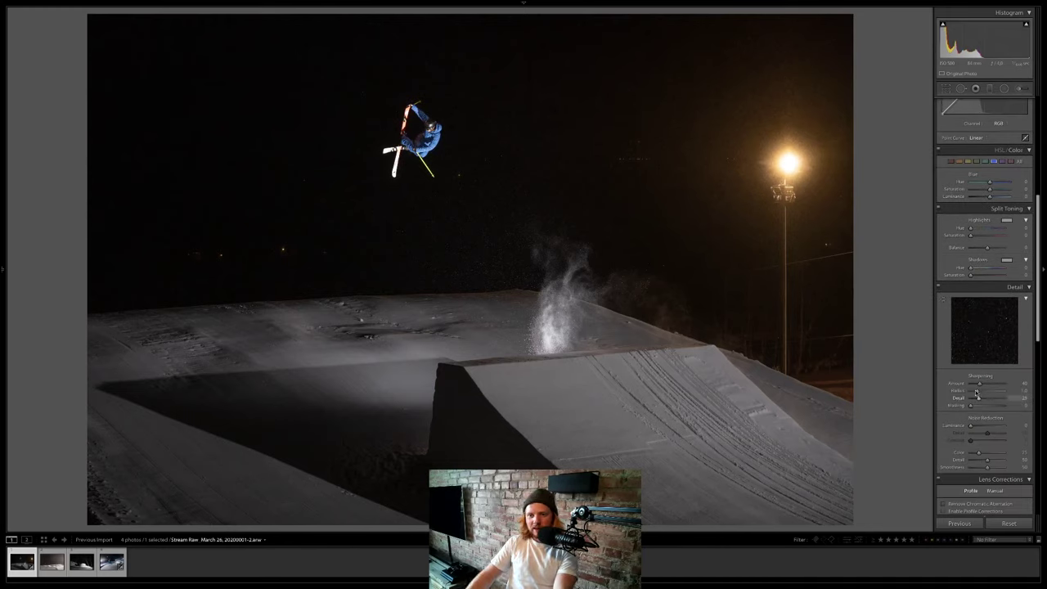
scroll(979, 393, "down", 1)
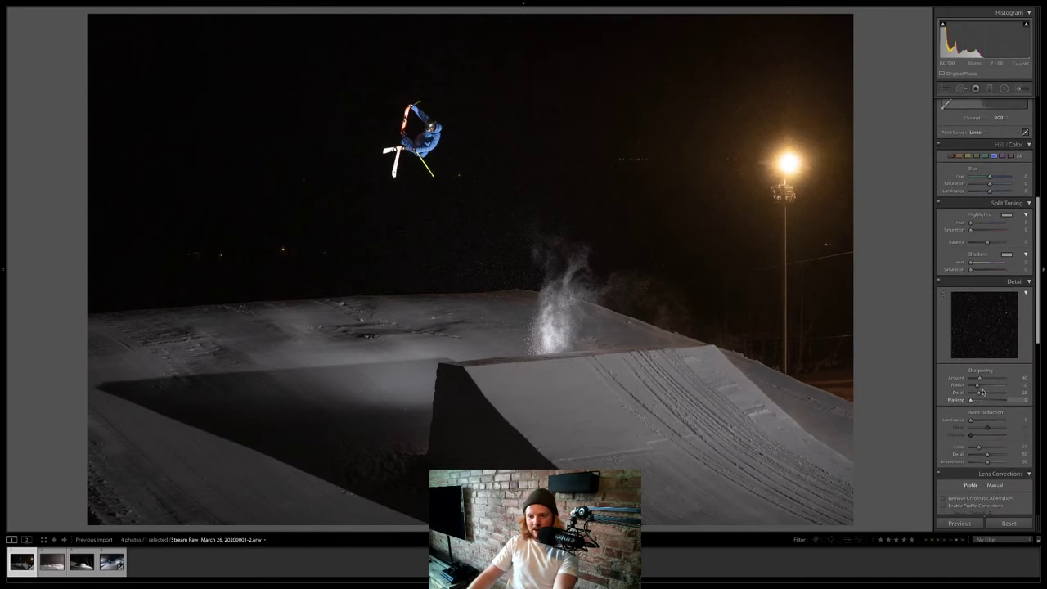
scroll(981, 393, "up", 7)
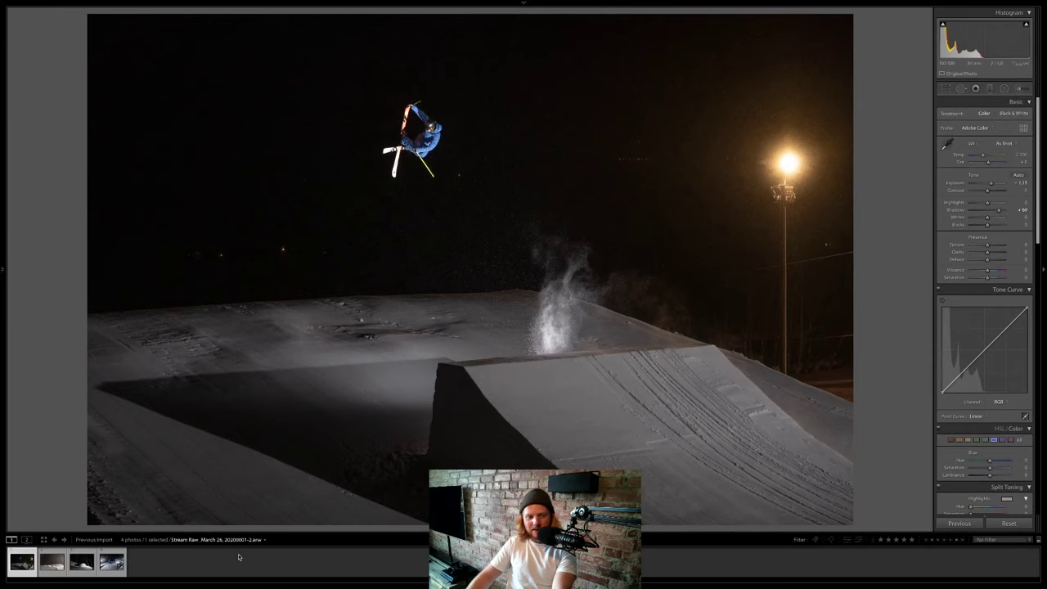
left_click(49, 564)
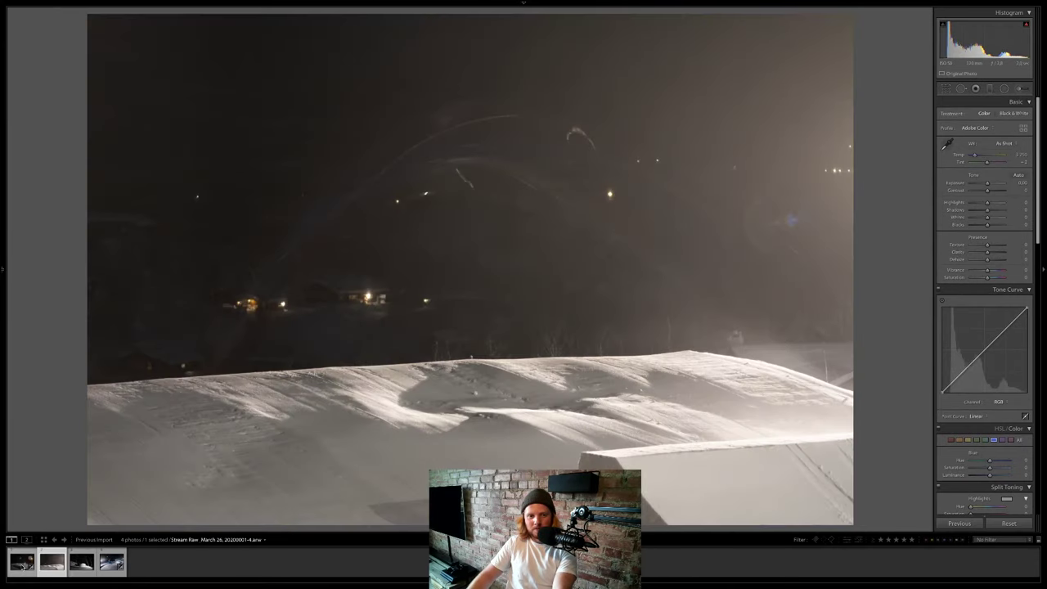
left_click(23, 564)
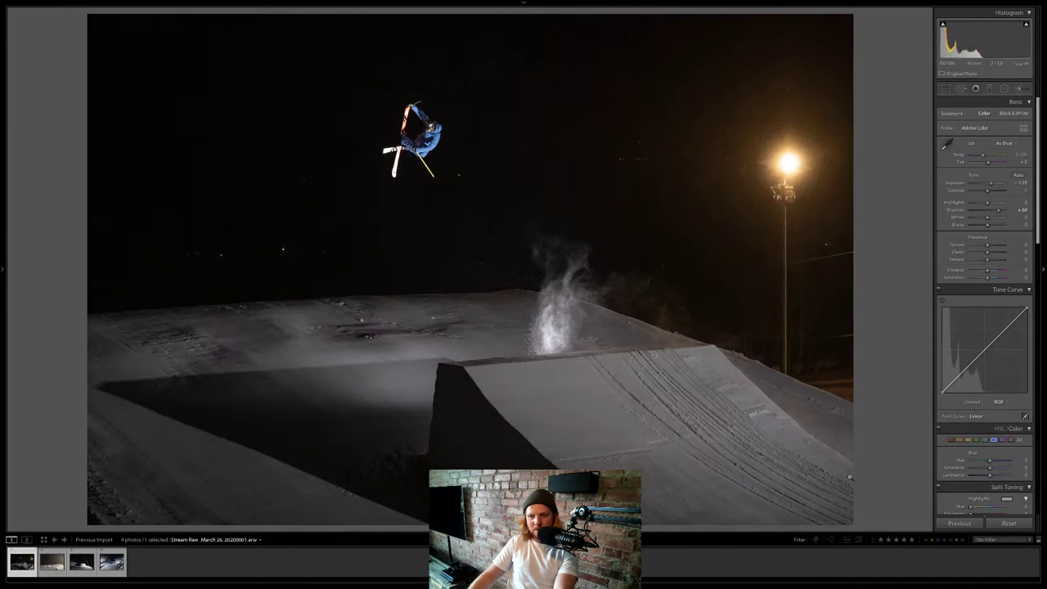
scroll(1019, 459, "down", 4)
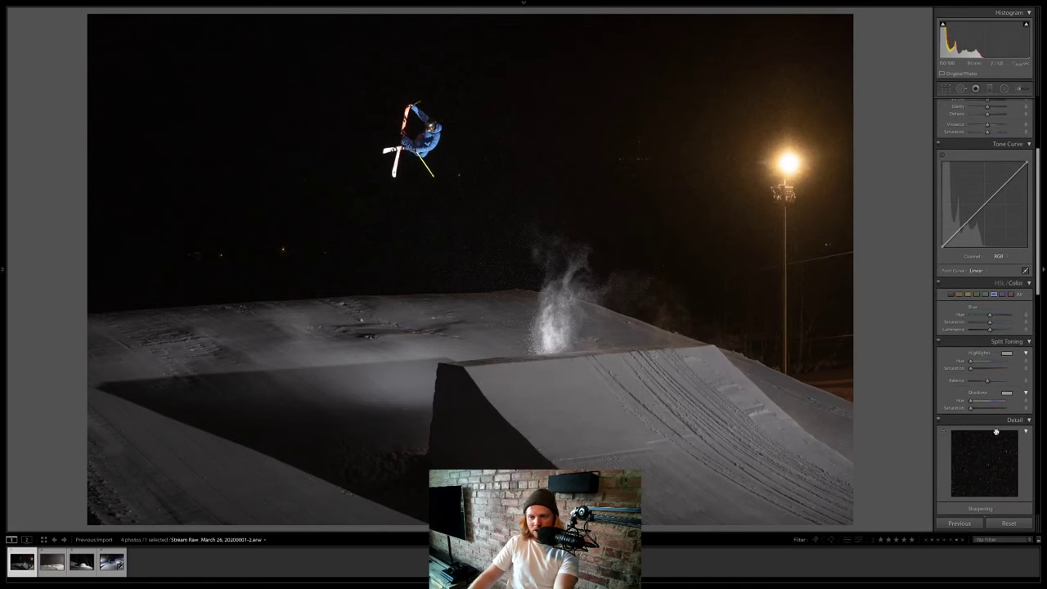
scroll(993, 453, "down", 2)
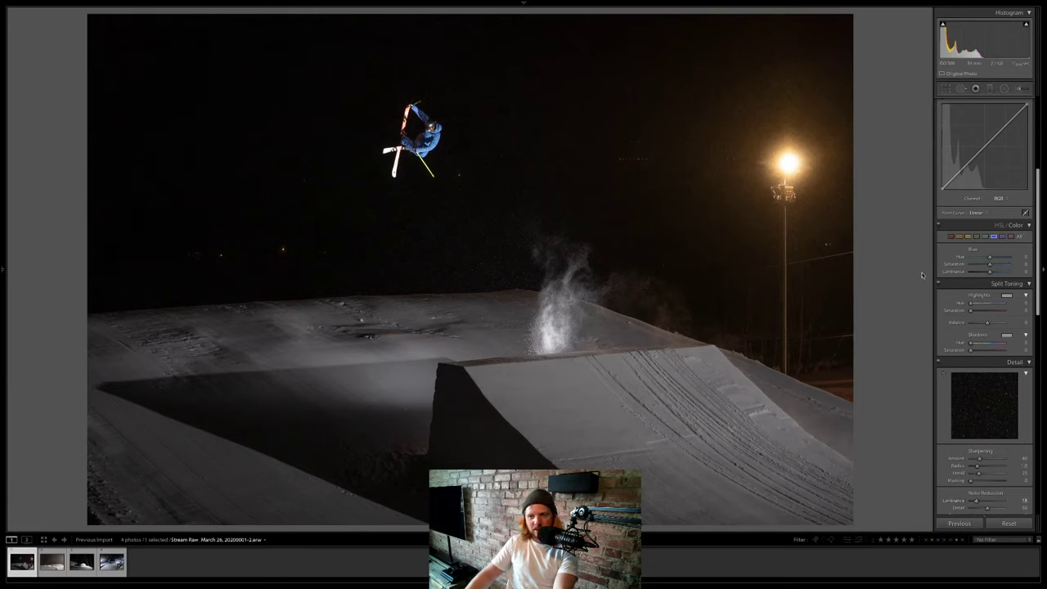
Compare the ski jump photo with its unedited version, and return to the edited view.
key("backslash")
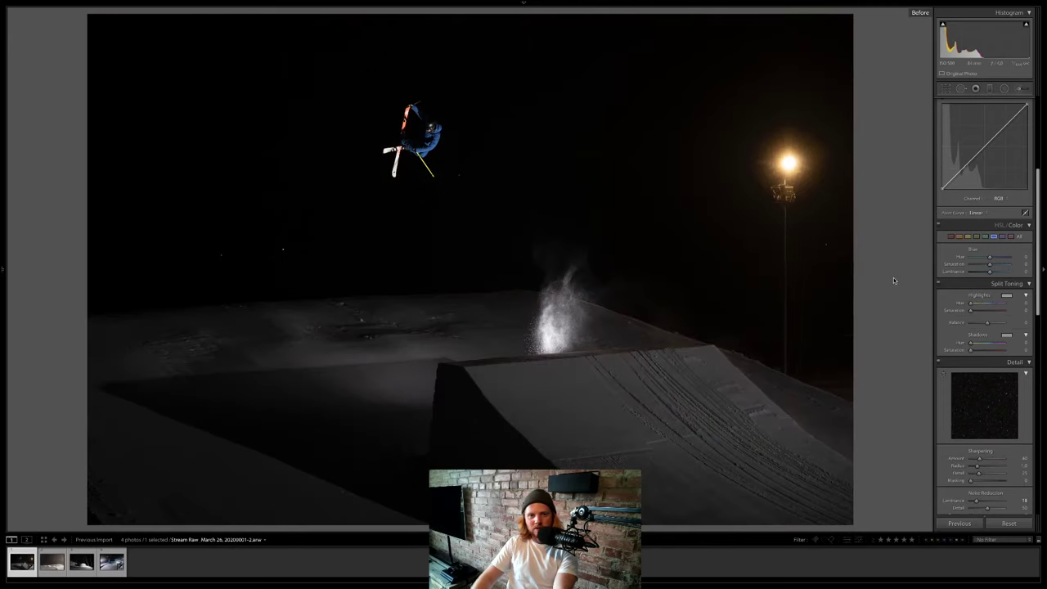
key("backslash")
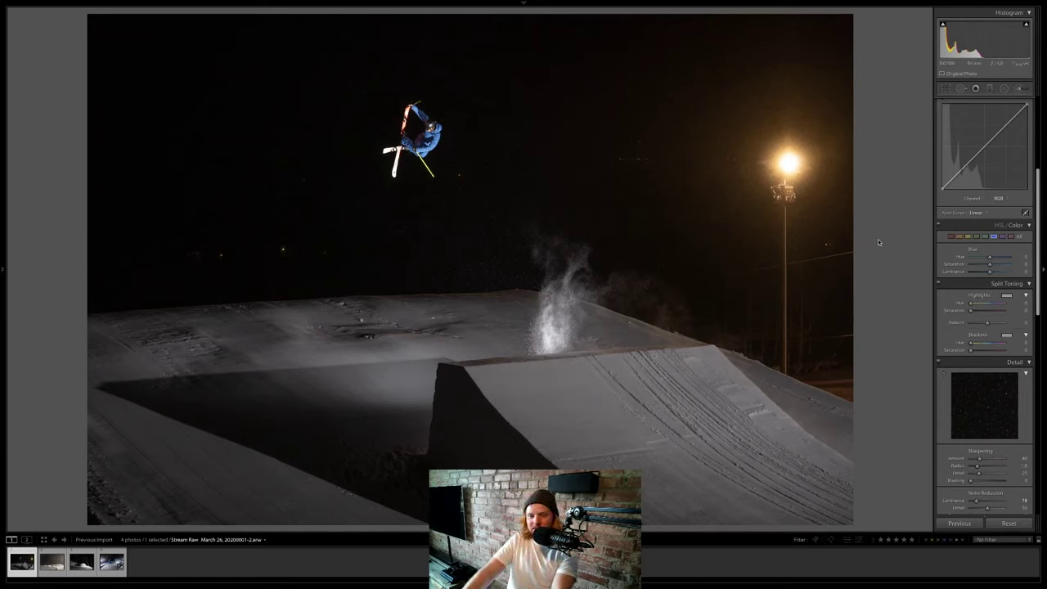
scroll(969, 211, "up", 5)
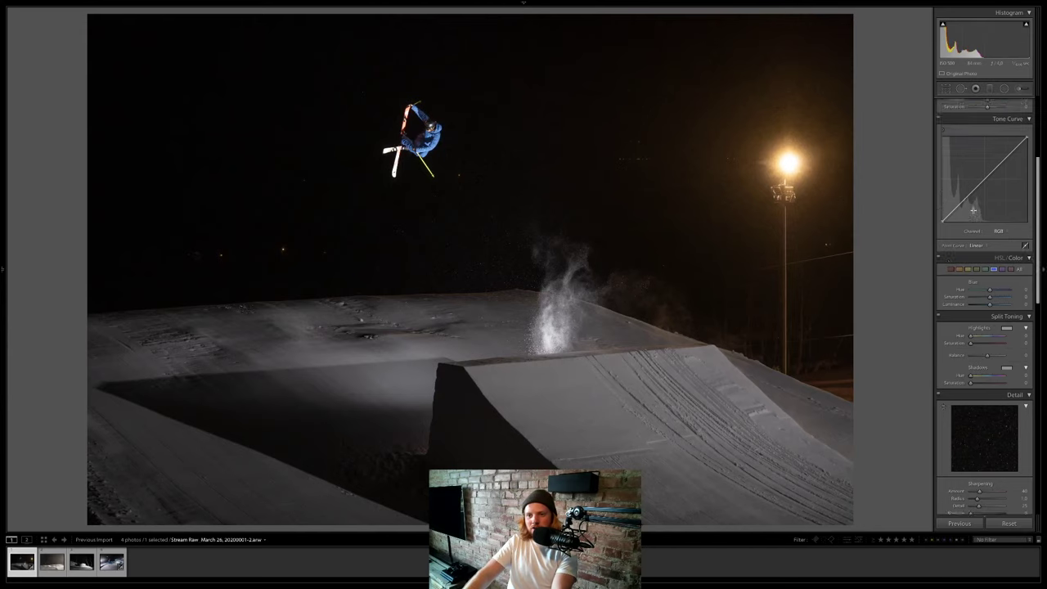
scroll(973, 209, "down", 1)
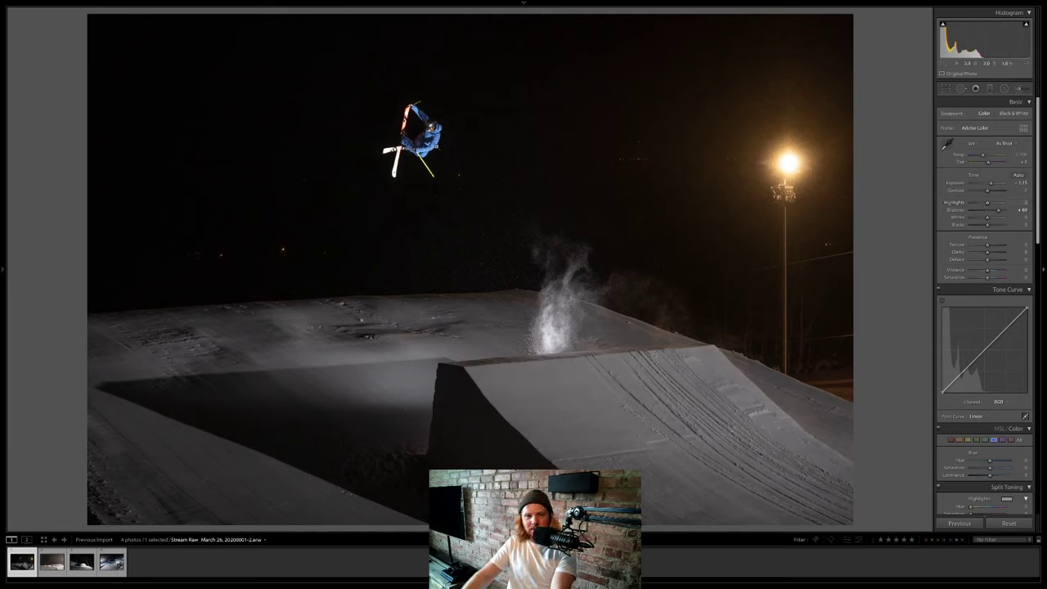
Prepare a new adjustment brush for the skis with exposure about -0.94, highlights about -22 and whites about -20.
left_click(414, 135)
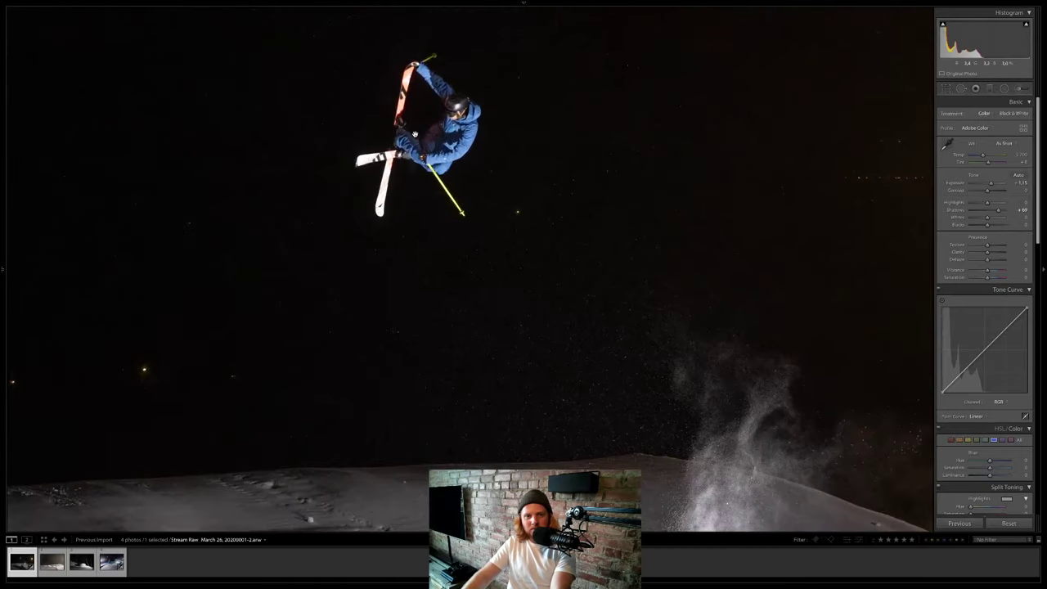
left_click(1023, 88)
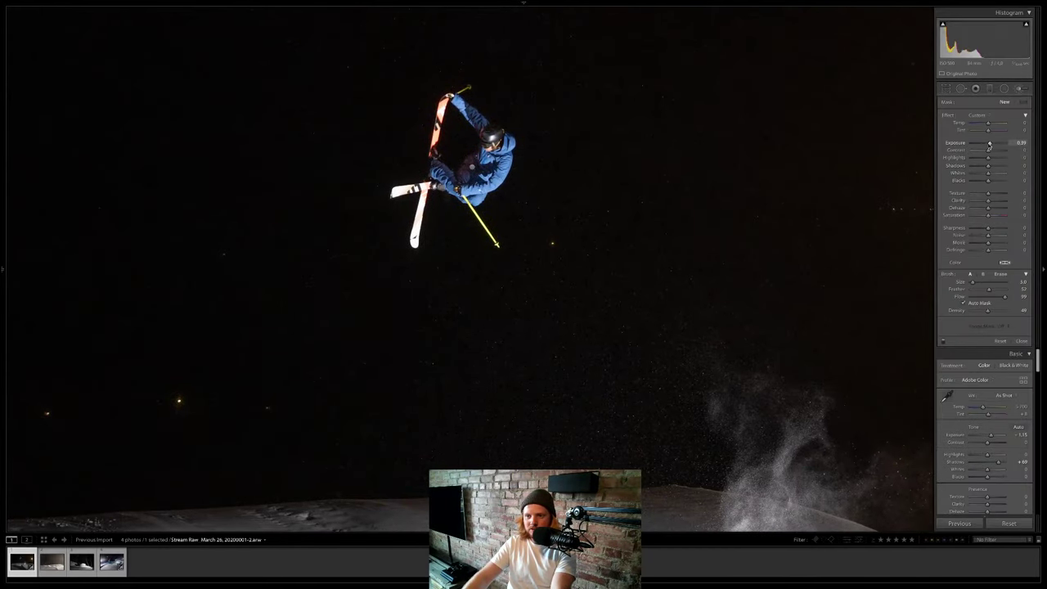
mouse_move(988, 172)
left_mouse_down()
mouse_move(983, 158)
mouse_move(985, 175)
left_mouse_up()
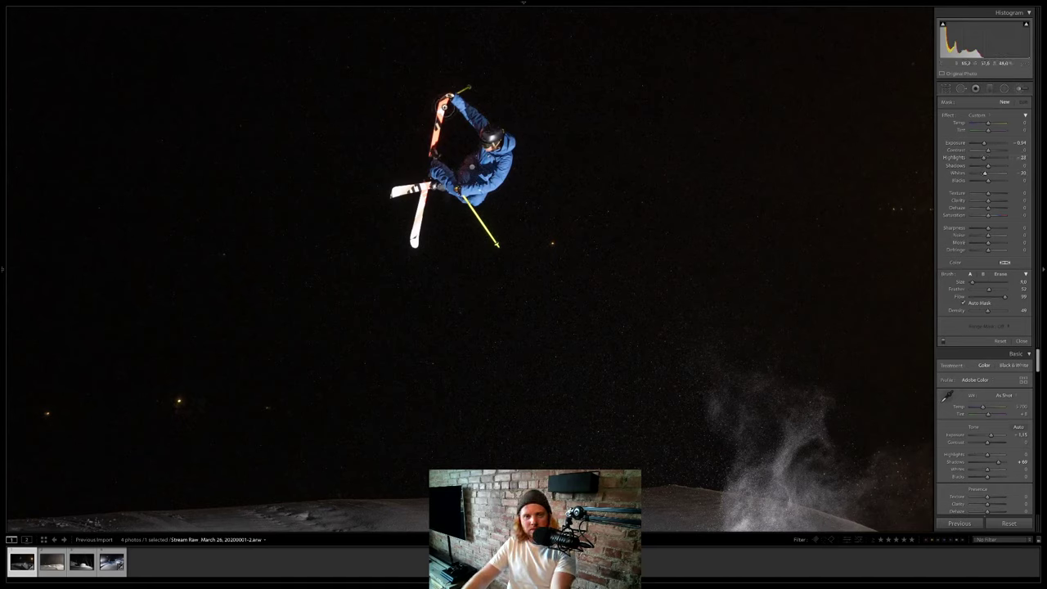
Paint the darkening brush over the skier's orange and white skis, undoing a stray stroke, and finish the brush edit.
scroll(446, 104, "down", 3)
left_click_drag(438, 143, 441, 105)
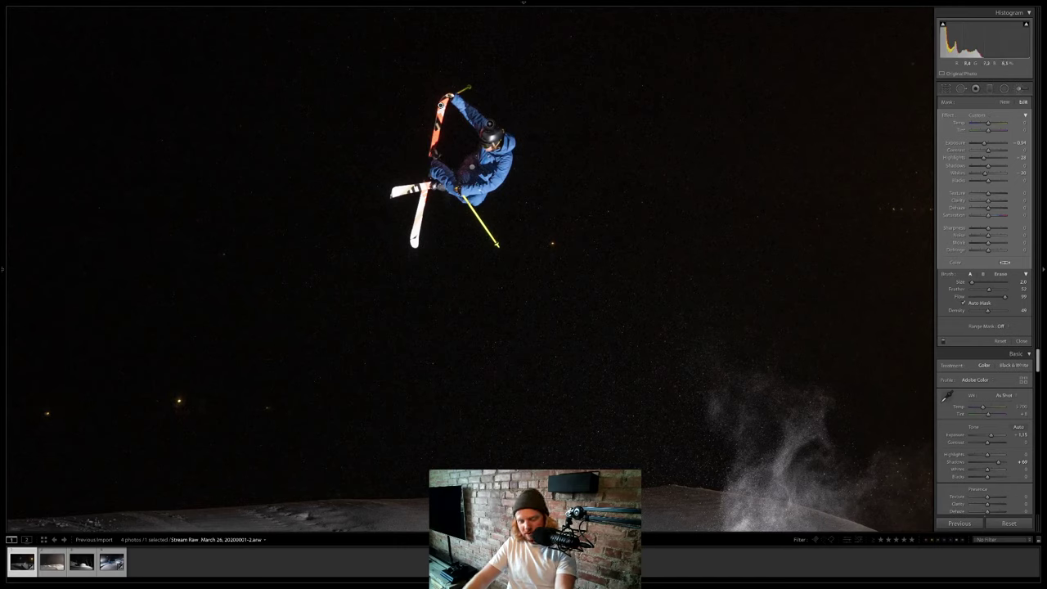
key("ctrl+z")
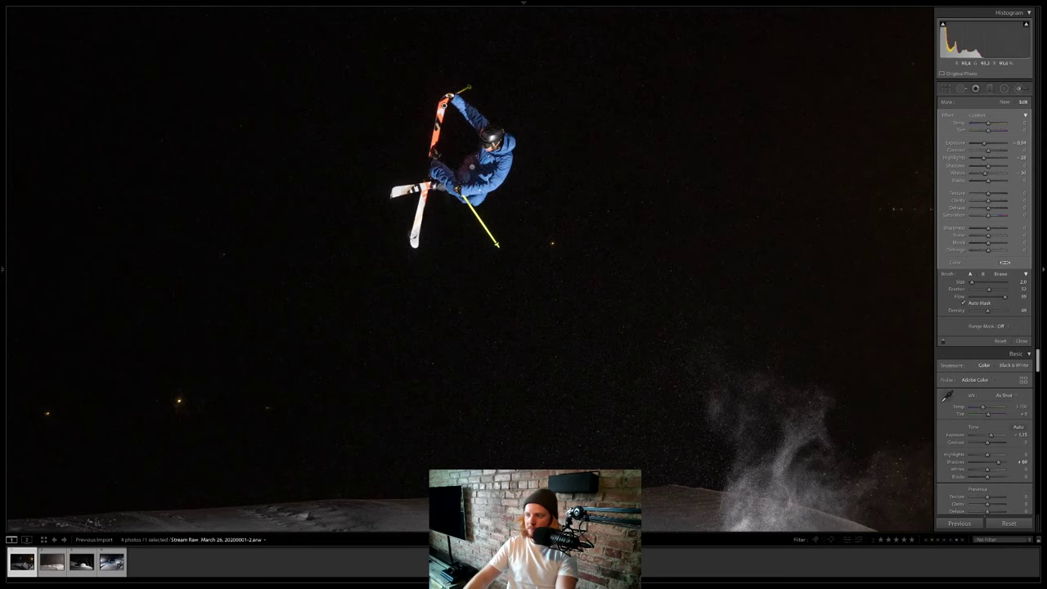
key("k")
left_click(454, 213)
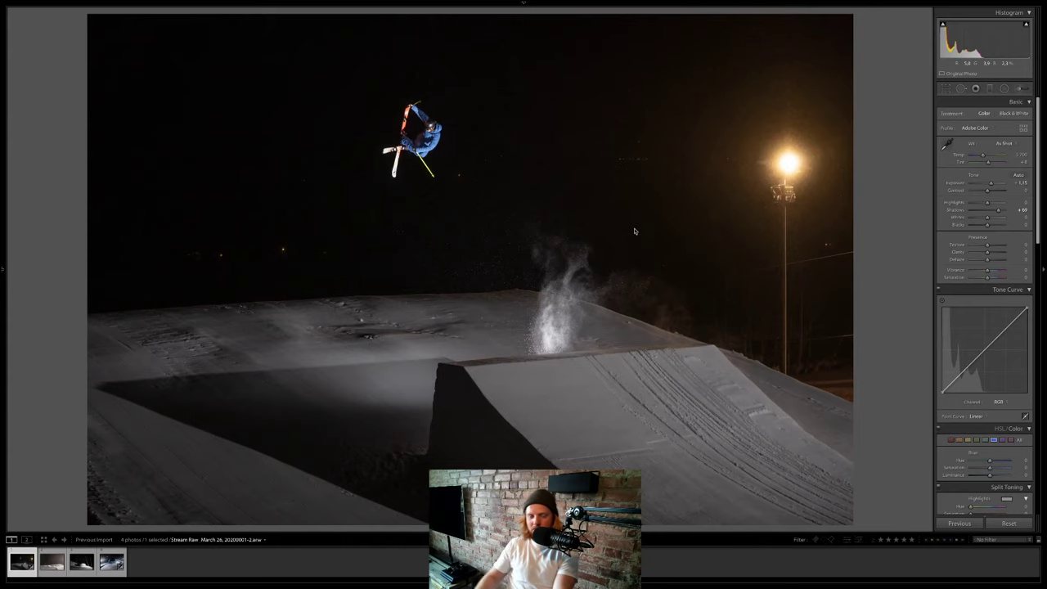
Open the edited ski jump photo in Photoshop and expand its window to full screen.
left_click(52, 564)
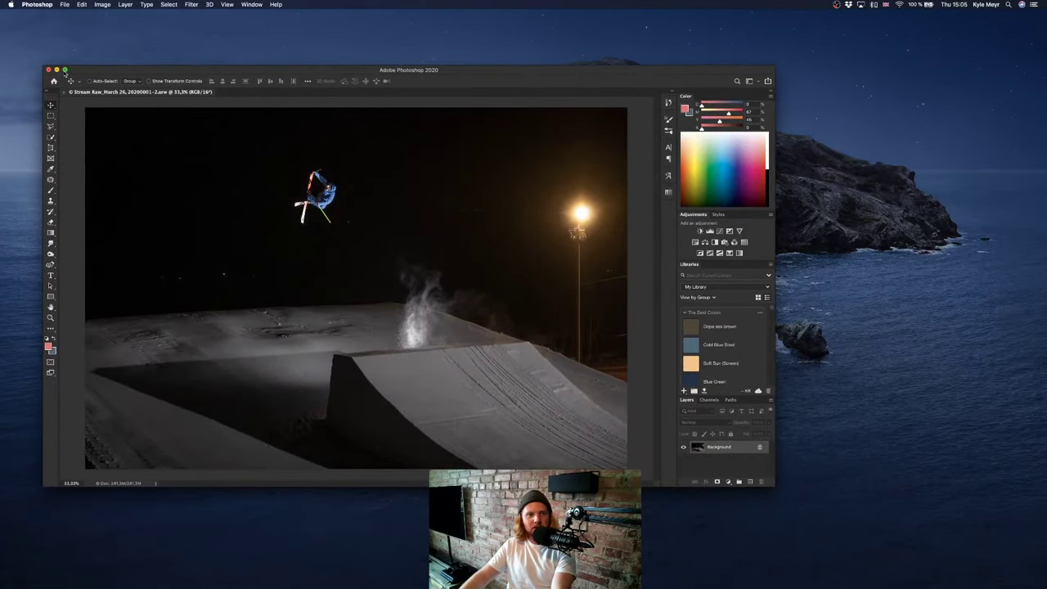
left_click(65, 69)
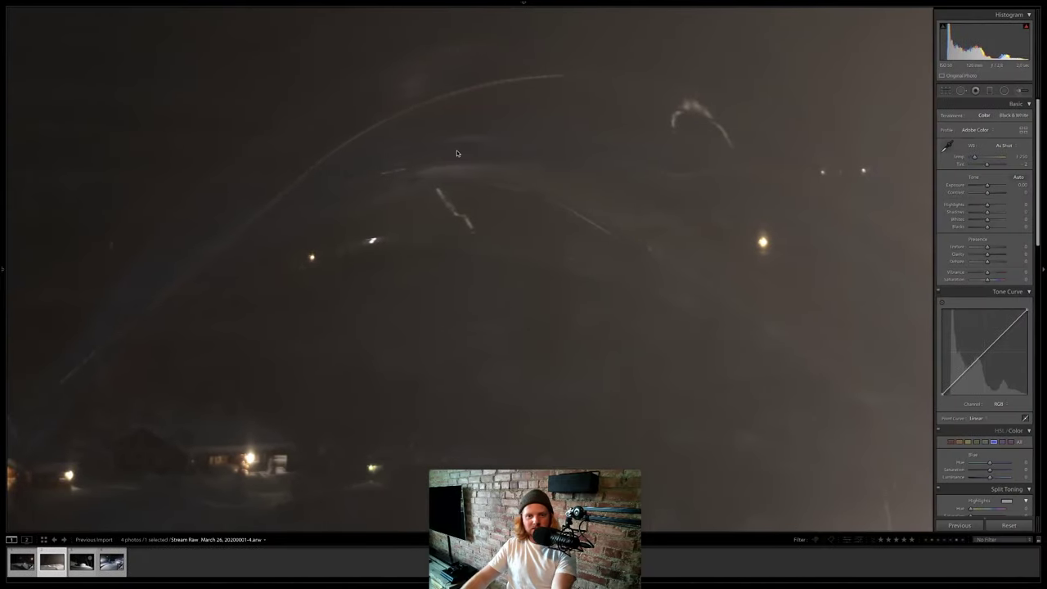
In Lightroom, set the second night photo's contrast to about +30, blacks -21, clarity about +23 and dehaze +20.
key("Right")
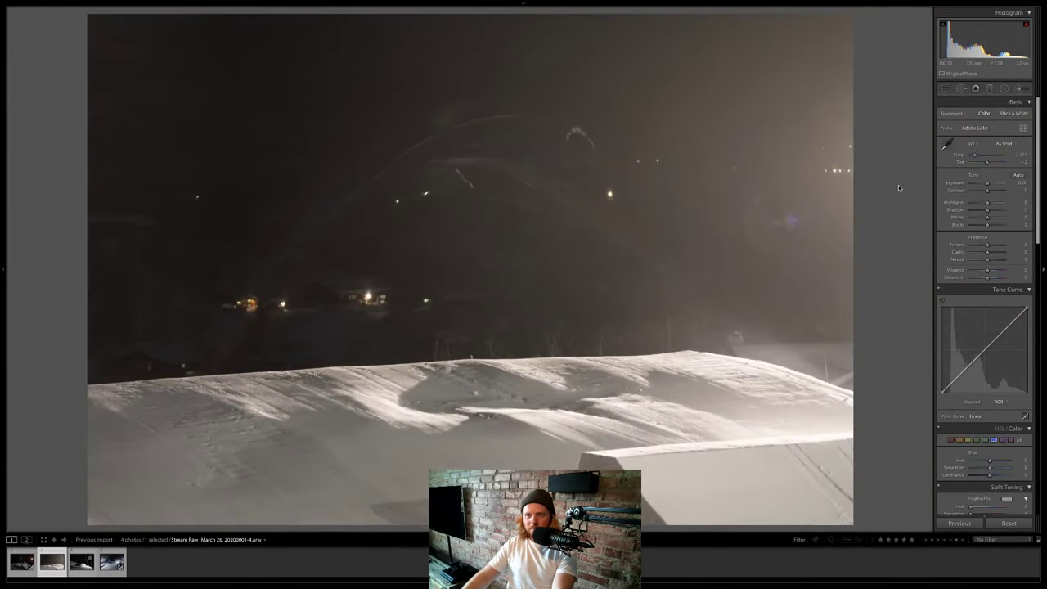
left_click_drag(987, 189, 984, 228)
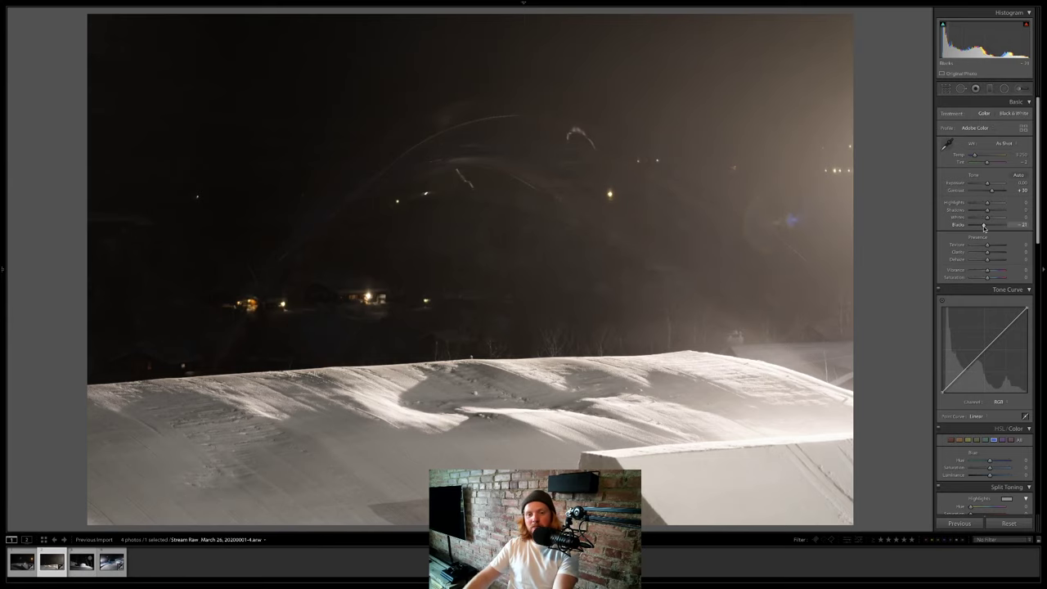
left_click_drag(990, 262, 992, 254)
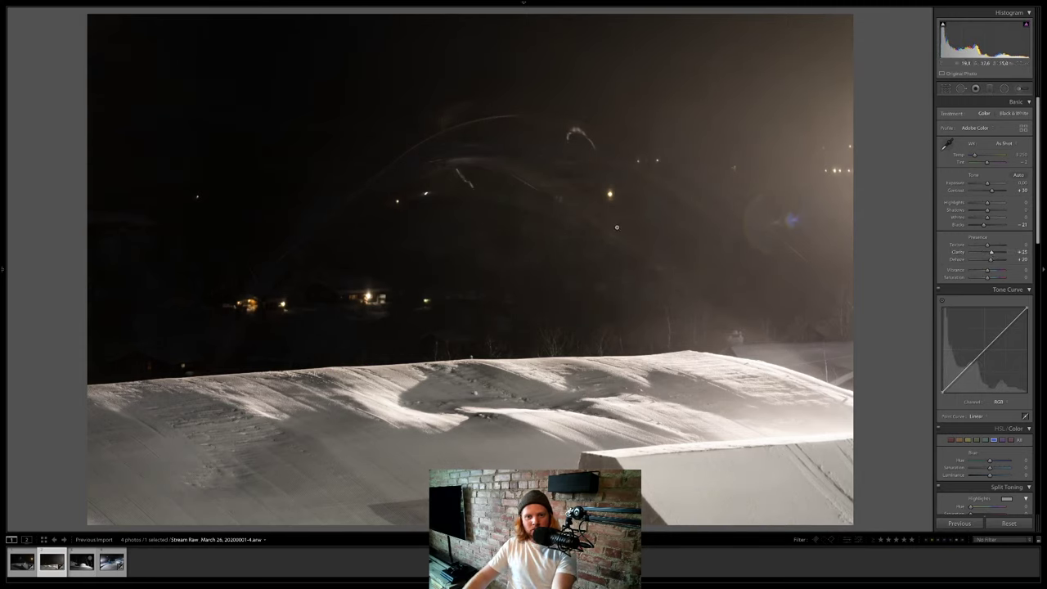
Prepare a new adjustment brush for the second photo with exposure about 0.70 and raised highlights and whites.
left_click(1013, 90)
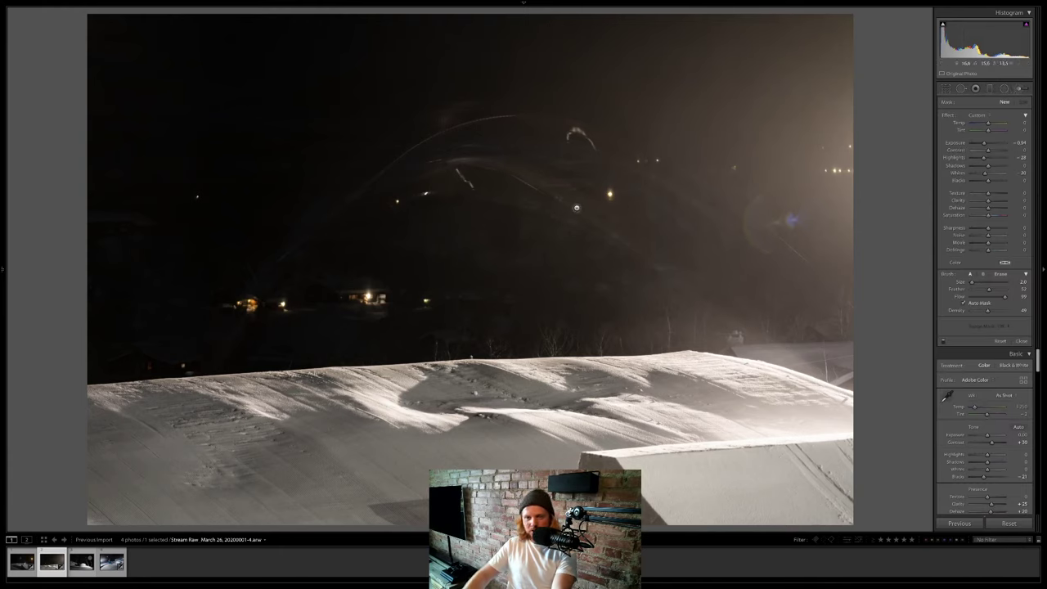
left_click(991, 144)
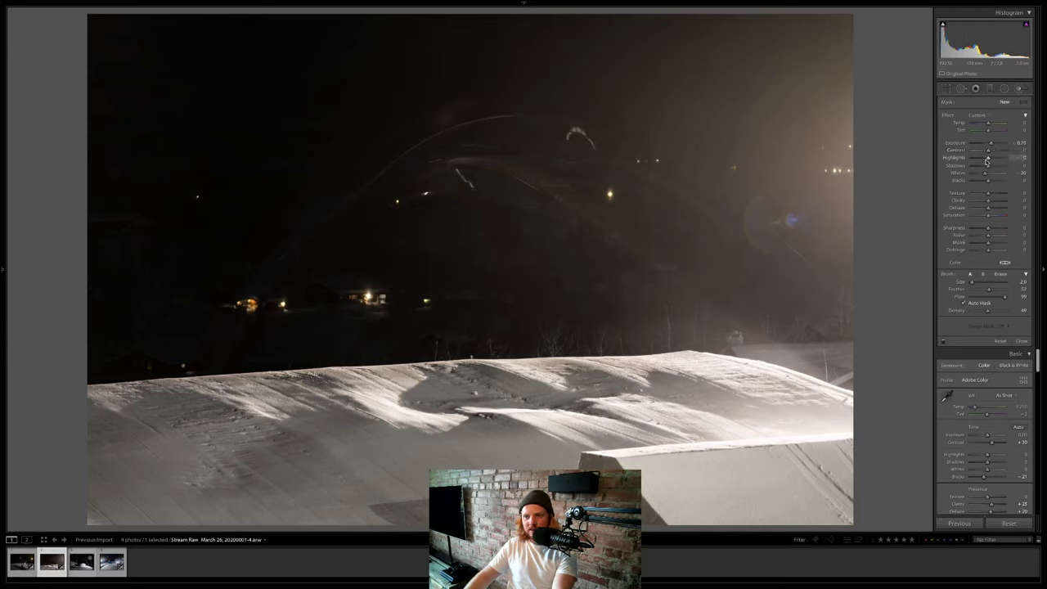
left_click(990, 158)
left_click(991, 174)
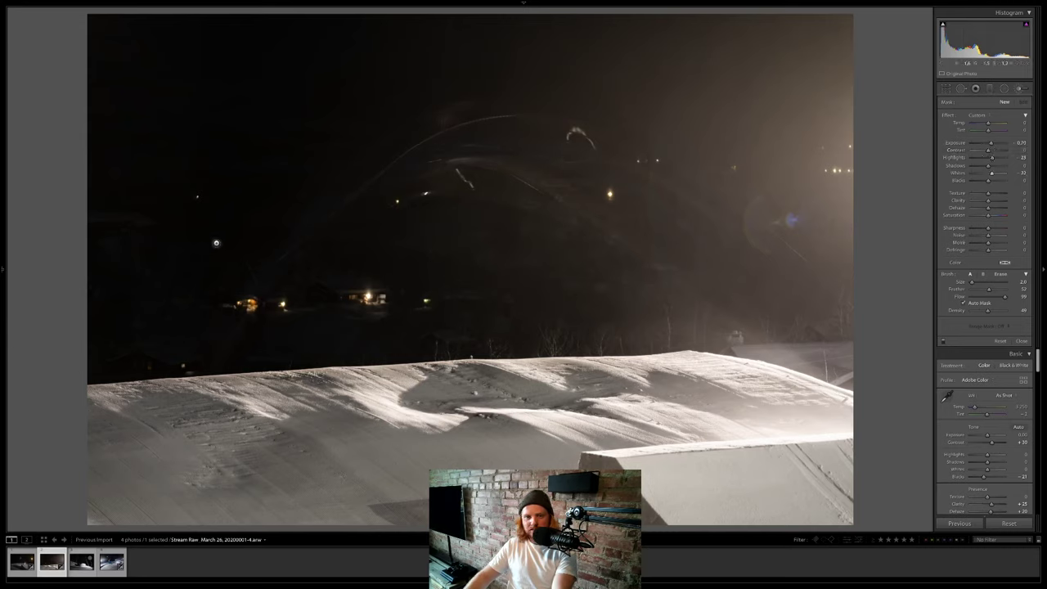
Paint the brightening brush along the faint arc of light in the night sky, undoing the last oversized stroke.
mouse_move(339, 208)
left_mouse_down()
mouse_move(375, 184)
mouse_move(350, 196)
left_mouse_up()
scroll(351, 196, "up", 3)
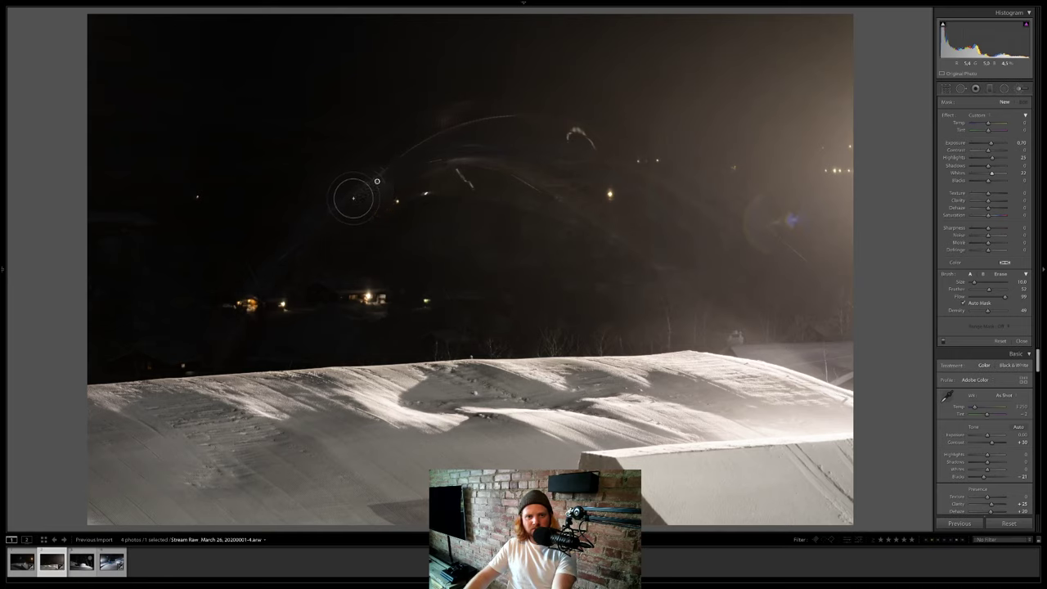
left_click_drag(262, 289, 421, 177)
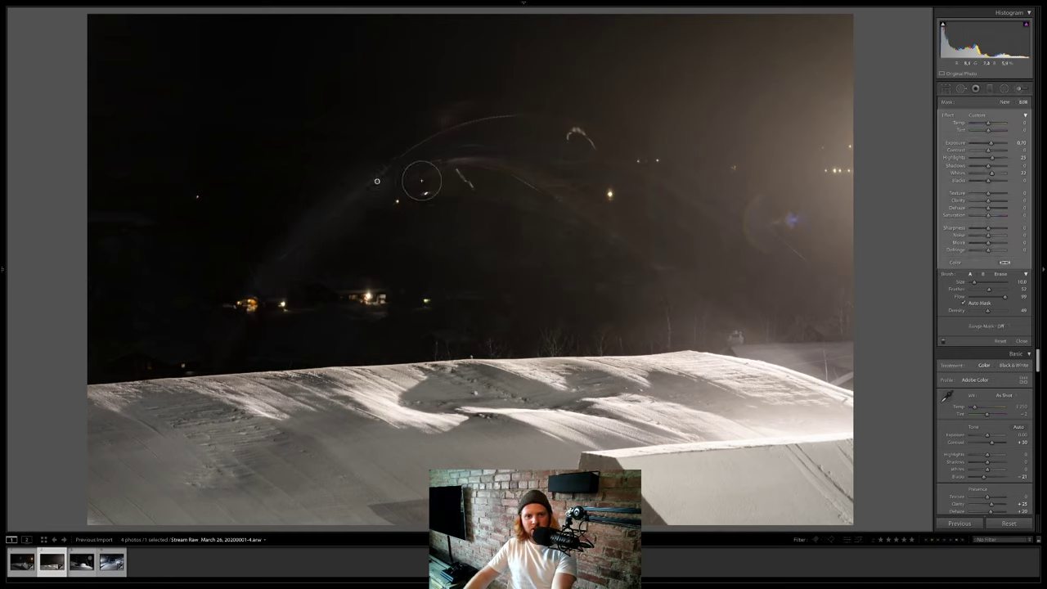
scroll(524, 146, "up", 4)
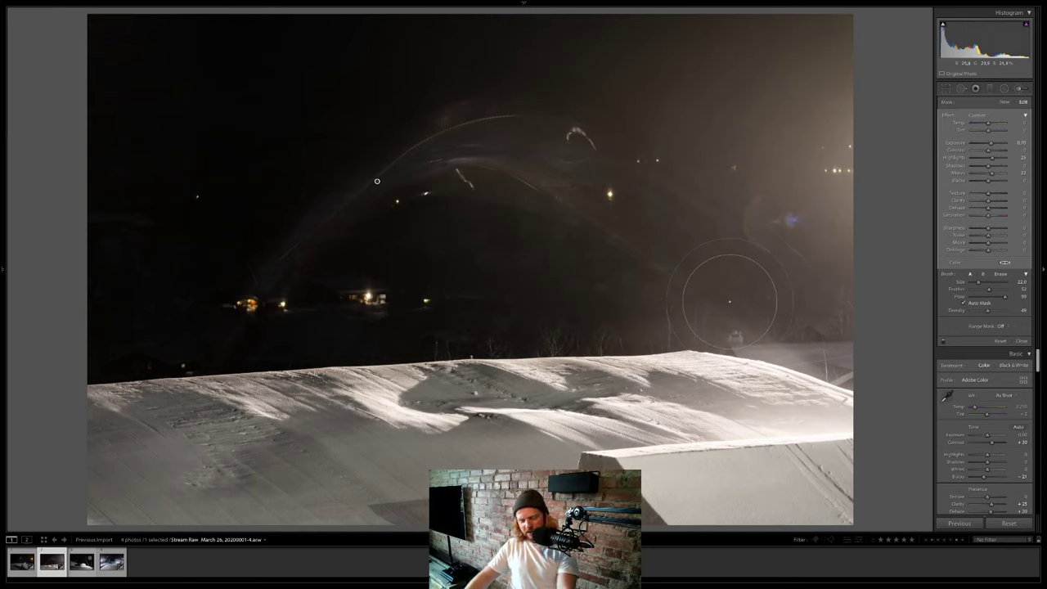
key("ctrl+z")
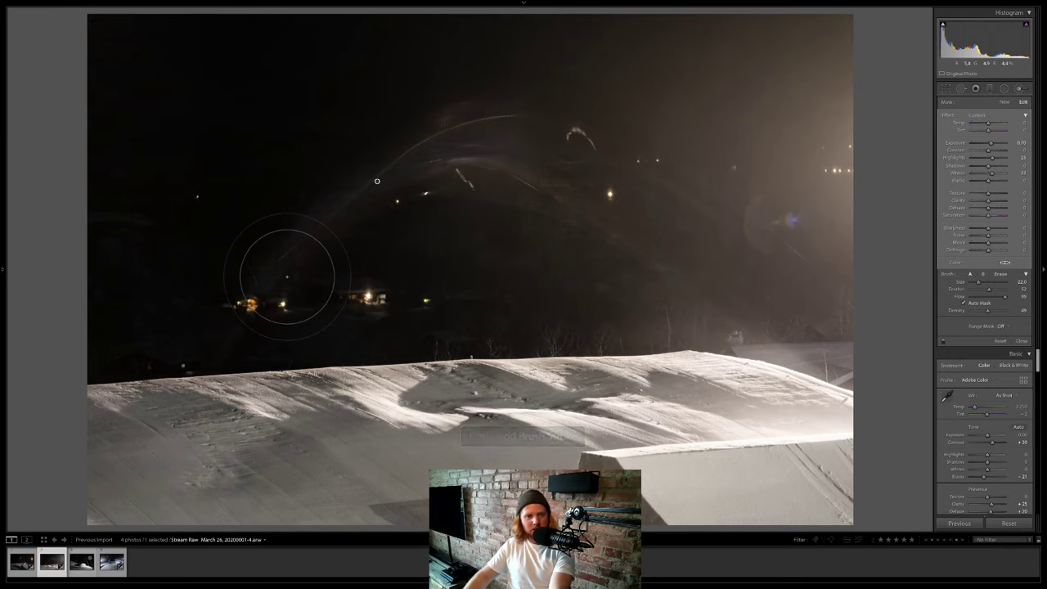
scroll(281, 275, "down", 4)
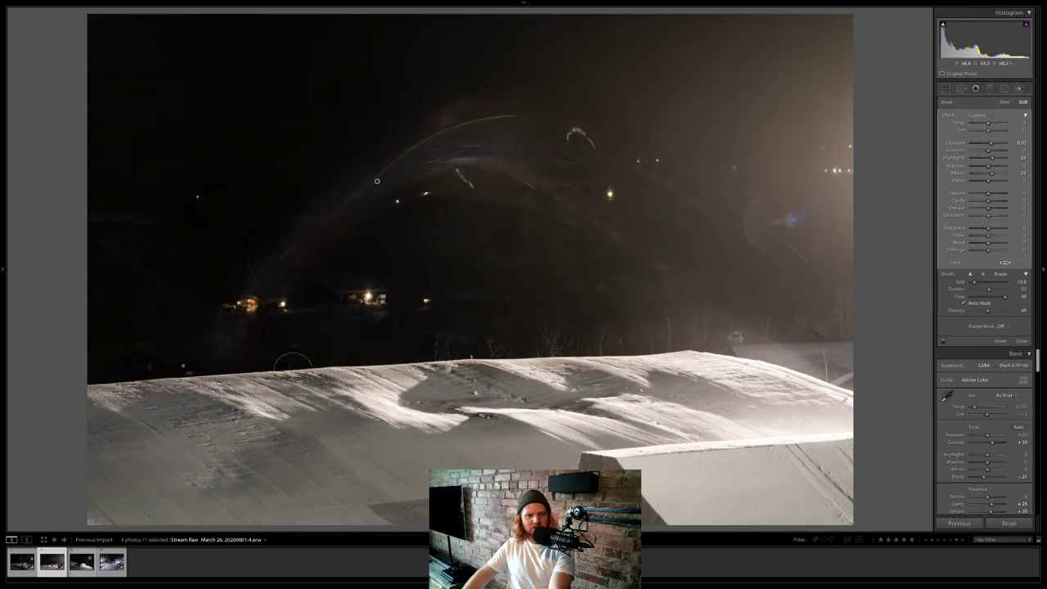
Set the arc adjustment's clarity to 25, raise its whites strongly and highlights to about 33, and lower its contrast slightly.
left_click_drag(988, 201, 998, 202)
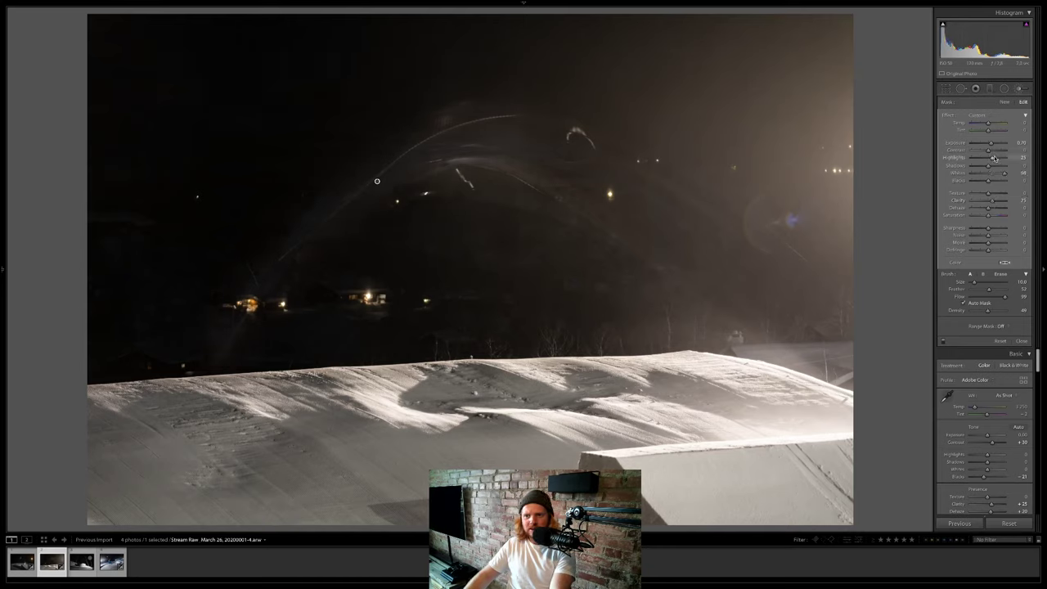
mouse_move(985, 161)
left_mouse_down()
mouse_move(998, 161)
mouse_move(990, 164)
left_mouse_up()
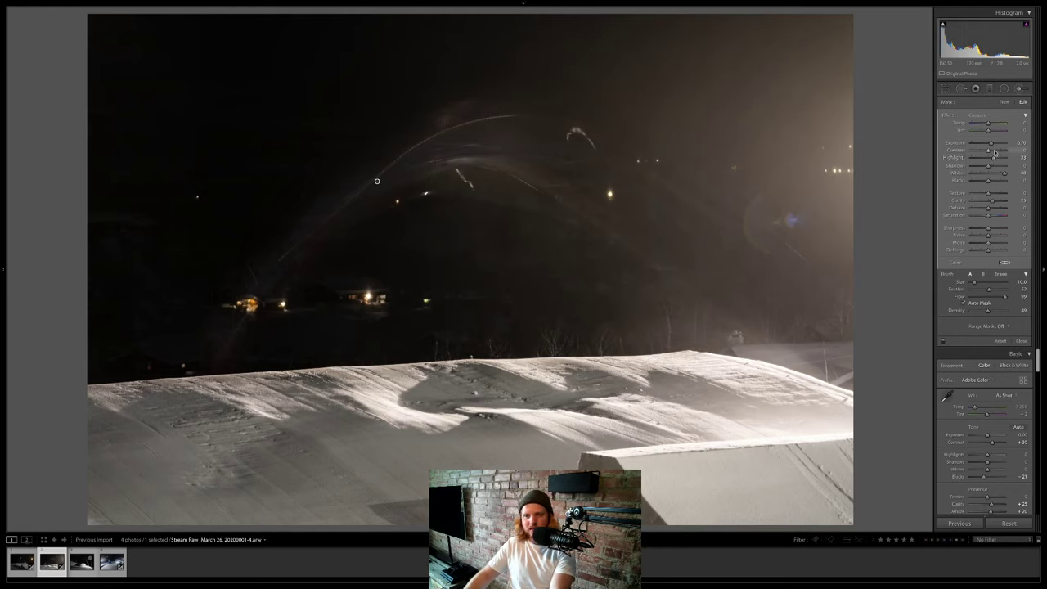
left_click_drag(995, 154, 998, 152)
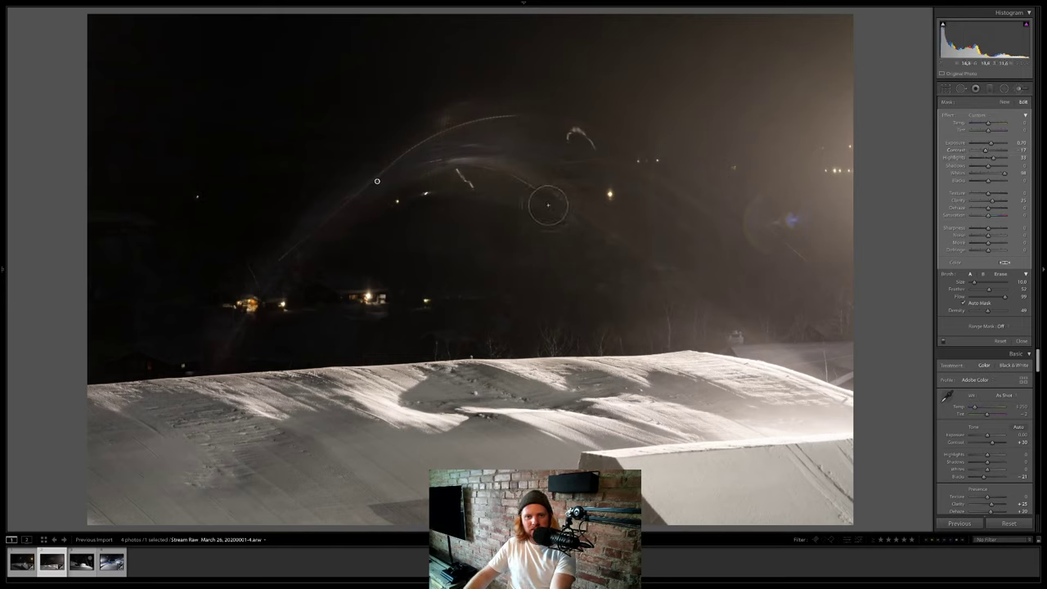
Try extending the brush adjustment down the arc's right-hand end, and undo the stroke.
left_click_drag(564, 196, 667, 255)
key("ctrl+z")
key("ctrl+z")
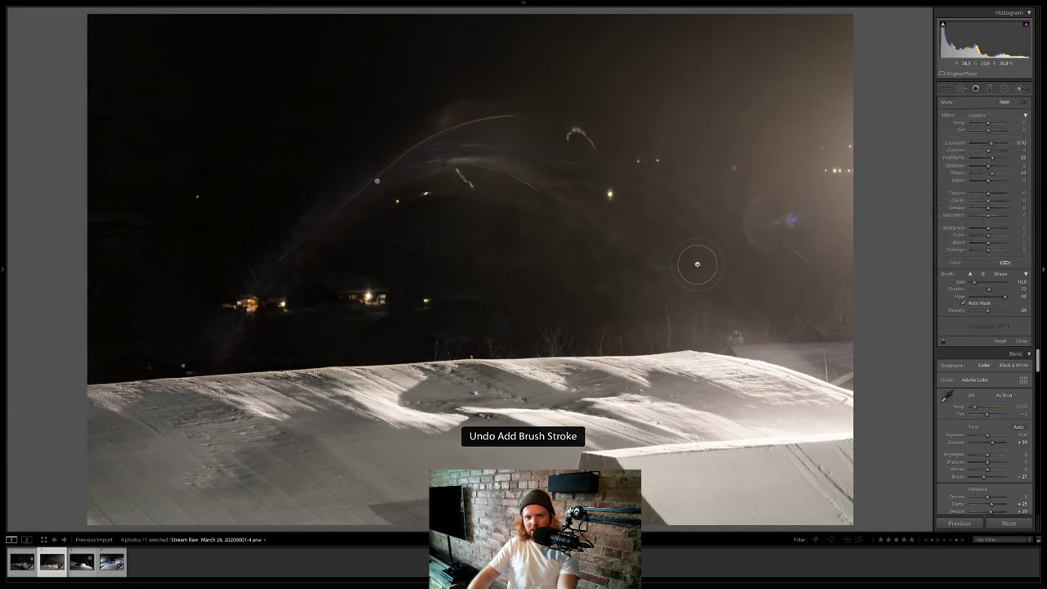
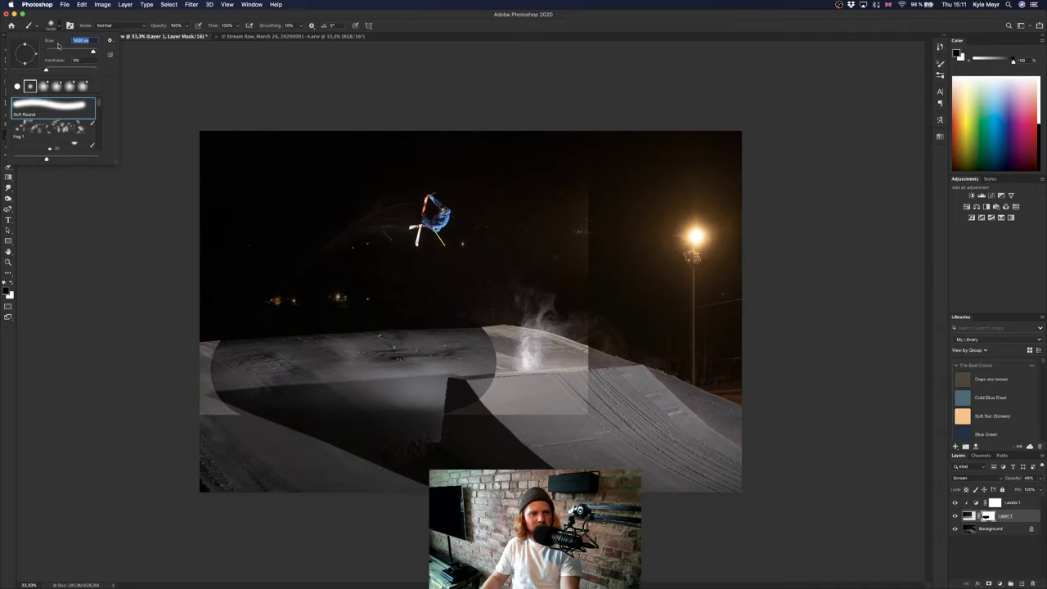
Paint black on Layer 1's mask with the large Soft Round brush to hide the overlay's visible edges across the snow and sky.
left_click(54, 23)
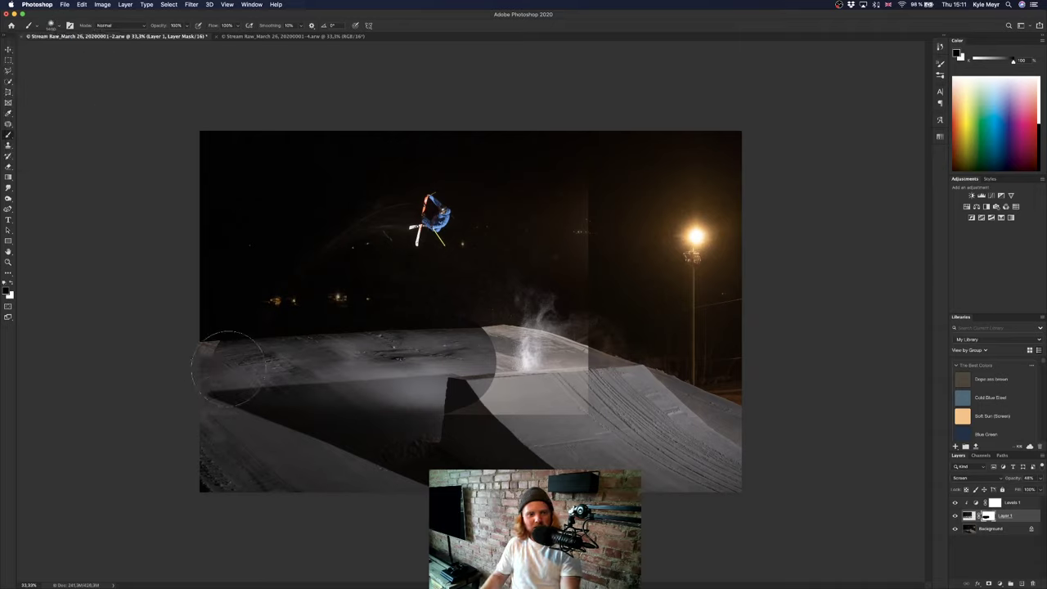
mouse_move(507, 377)
left_mouse_down()
mouse_move(490, 328)
mouse_move(556, 327)
mouse_move(570, 311)
mouse_move(475, 417)
left_mouse_up()
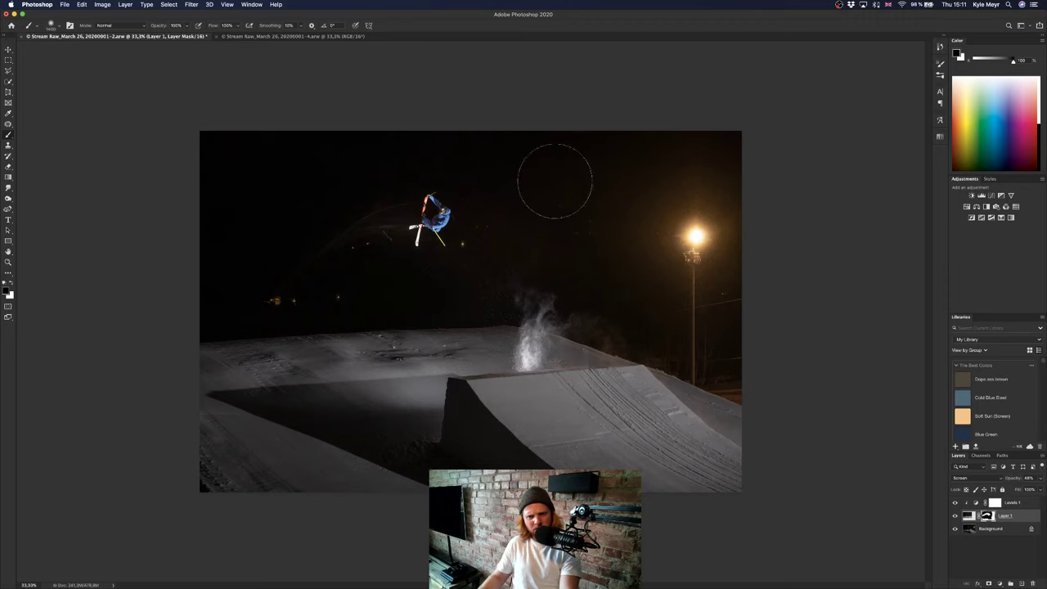
scroll(518, 236, "up", 5)
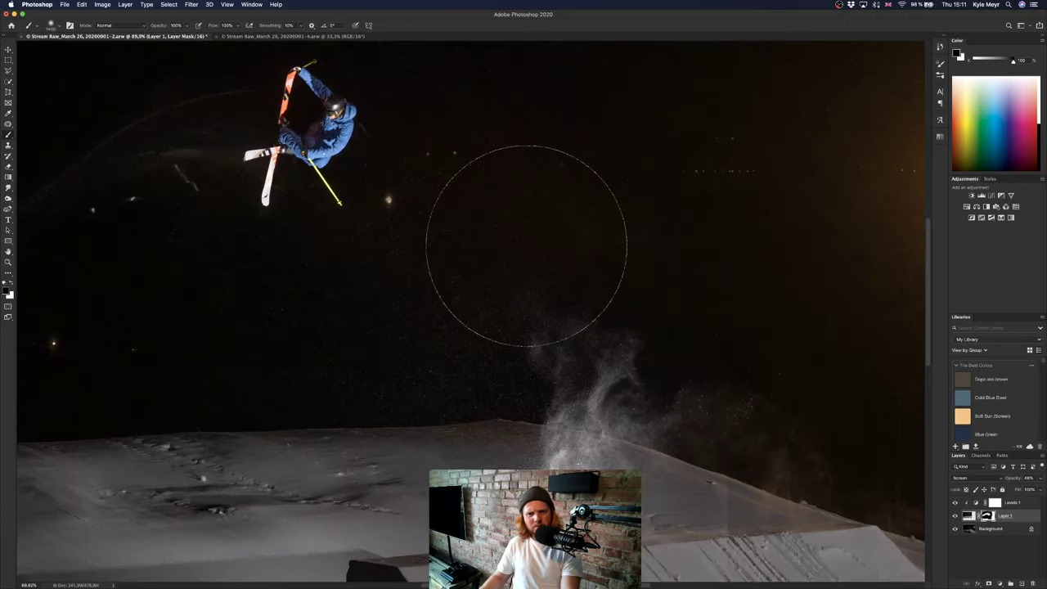
scroll(490, 241, "down", 3)
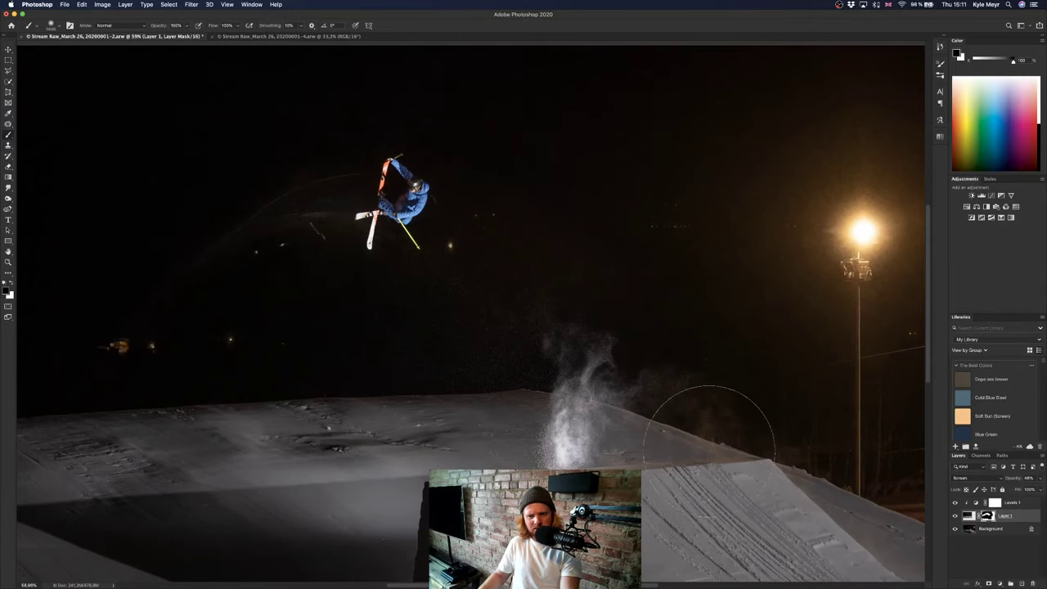
scroll(709, 450, "left", 3)
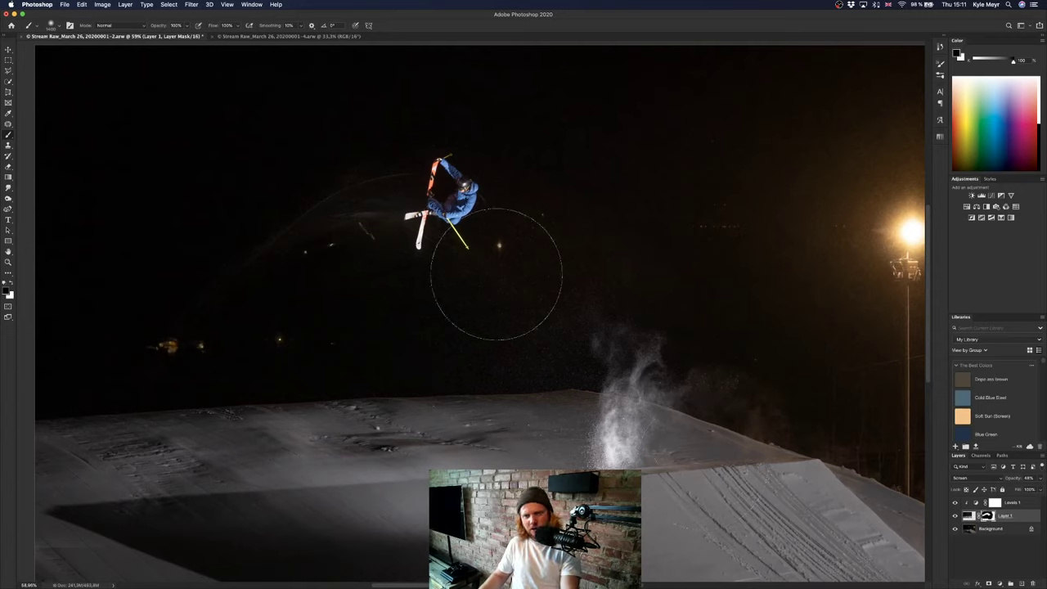
Switch the mask brush to white and reduce its size.
key("x")
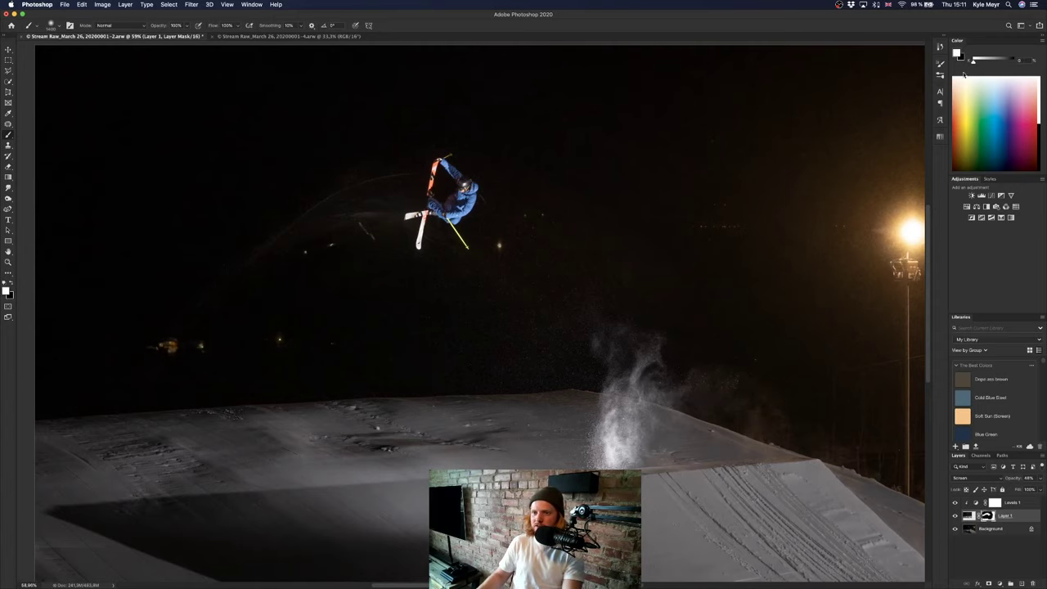
key("x")
key("x")
key("x")
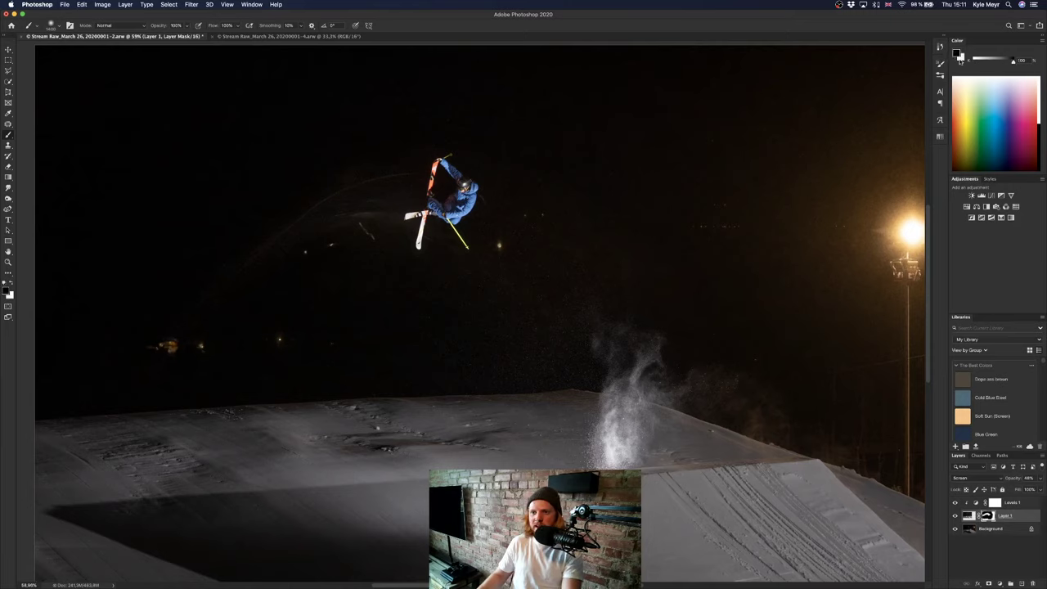
key("x")
key("bracketleft")
key("bracketleft")
key("bracketleft")
key("bracketleft")
key("bracketleft")
key("bracketleft")
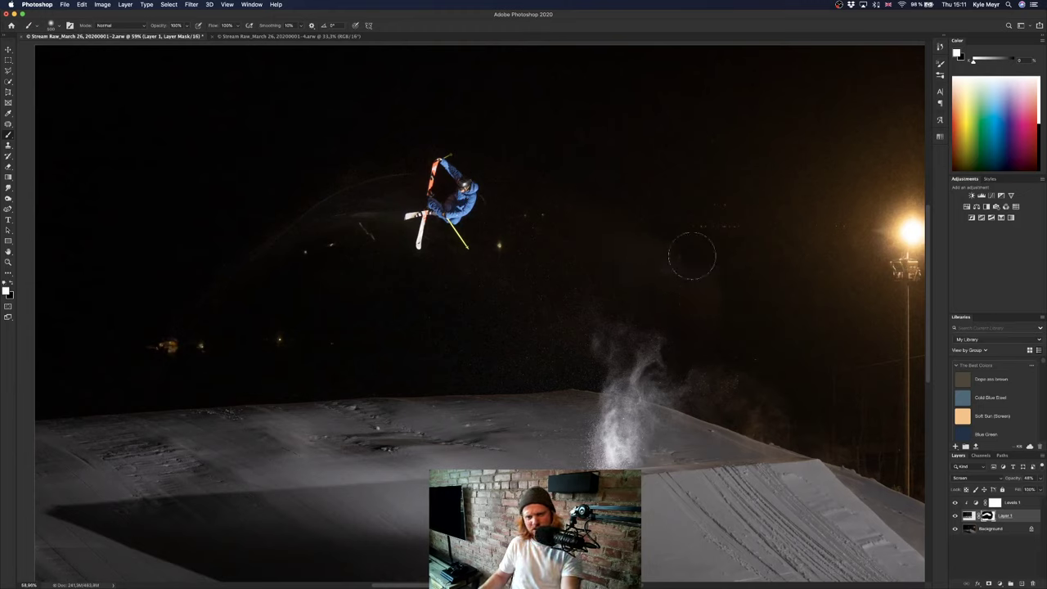
Paint black with an enlarged brush on Layer 1's mask across the dark sky between the skier and the floodlight.
key("x")
key("bracketright")
key("bracketright")
key("bracketright")
key("bracketright")
key("bracketright")
key("bracketright")
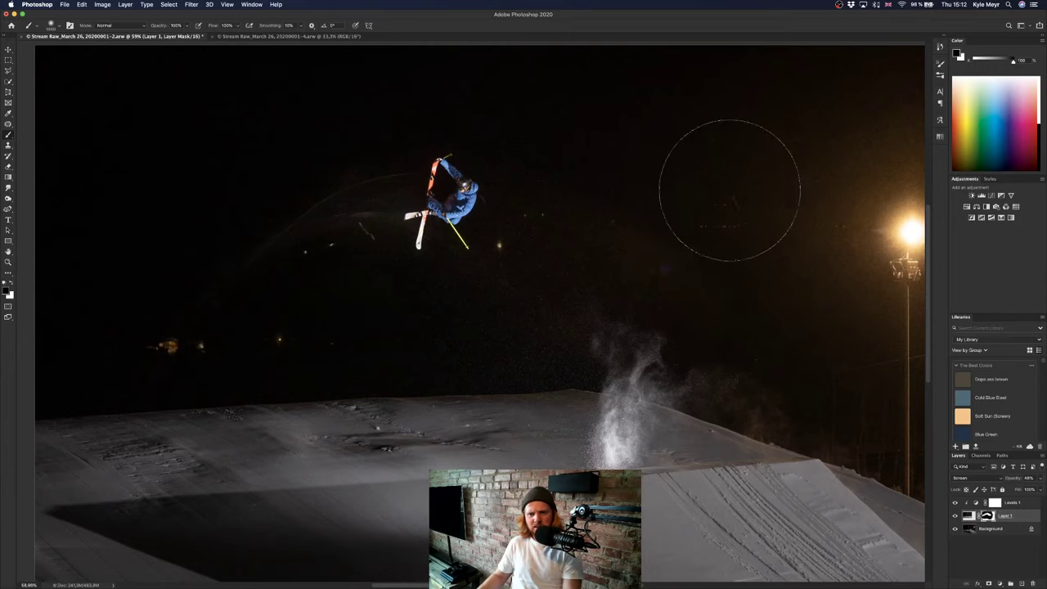
left_click_drag(691, 159, 771, 175)
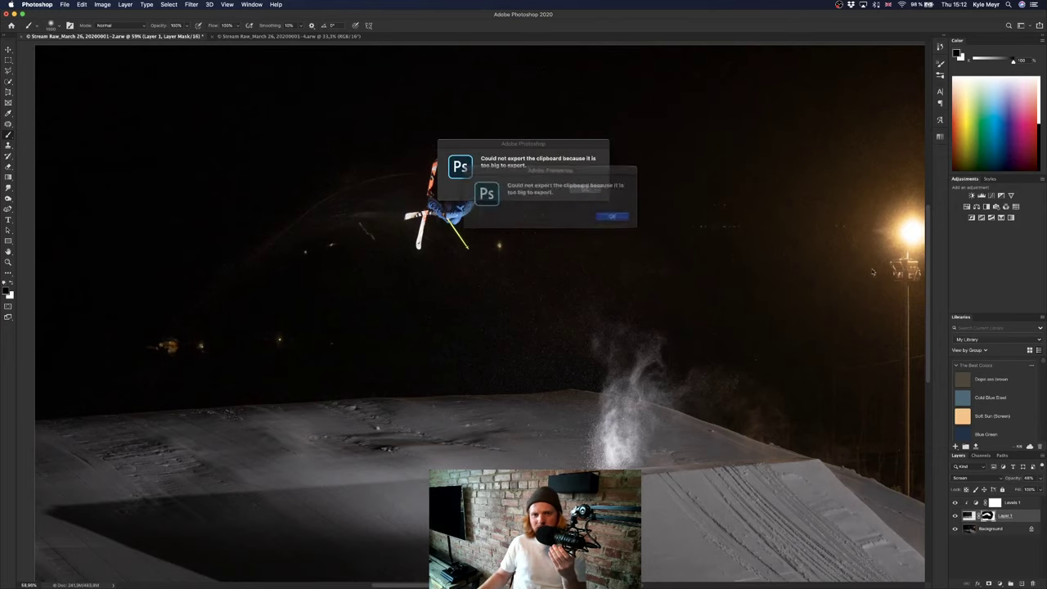
left_click(611, 216)
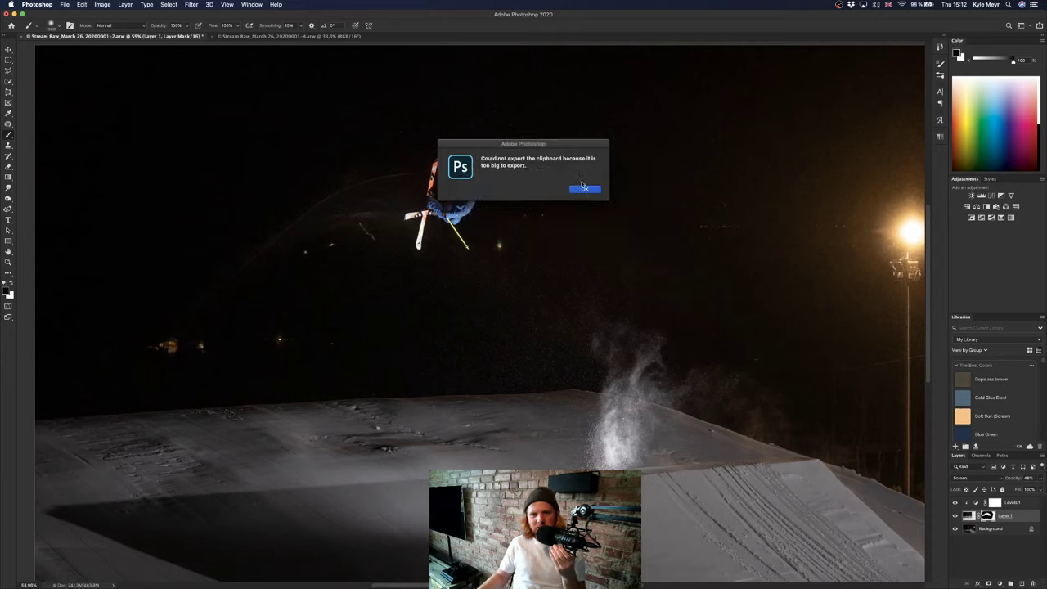
left_click(584, 189)
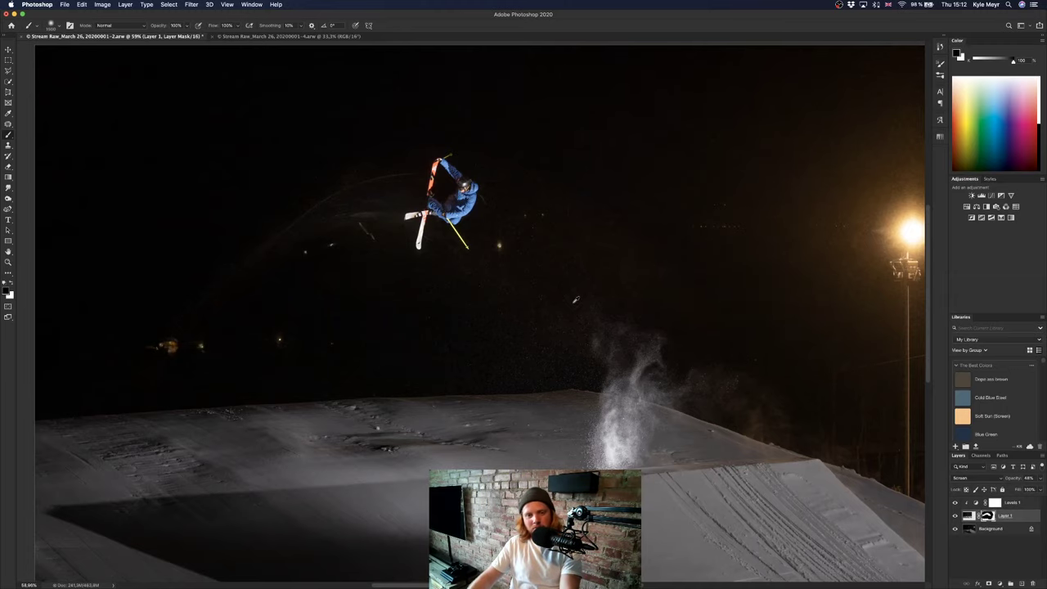
Try painting pink over the lower-left snow on Layer 1's image instead of its mask, and undo the stroke.
scroll(575, 300, "down", 3)
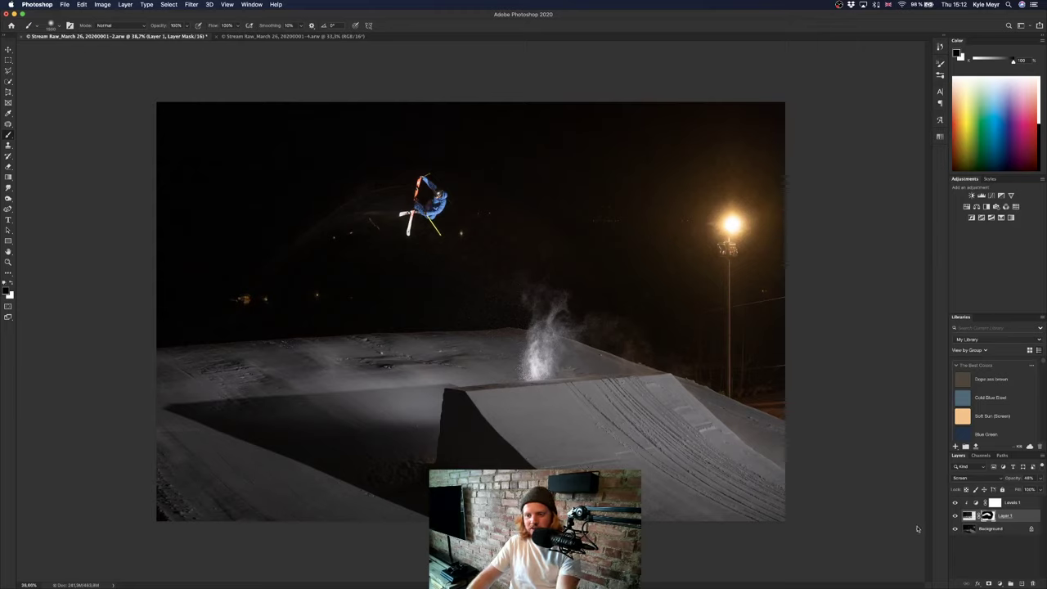
left_click(976, 544)
left_click(987, 516)
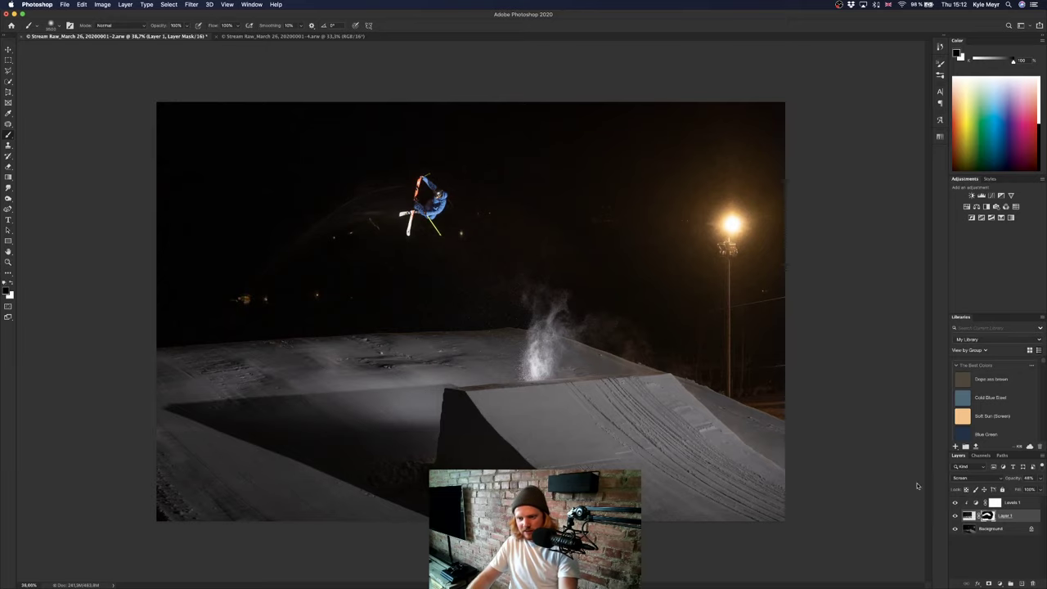
left_click(967, 516)
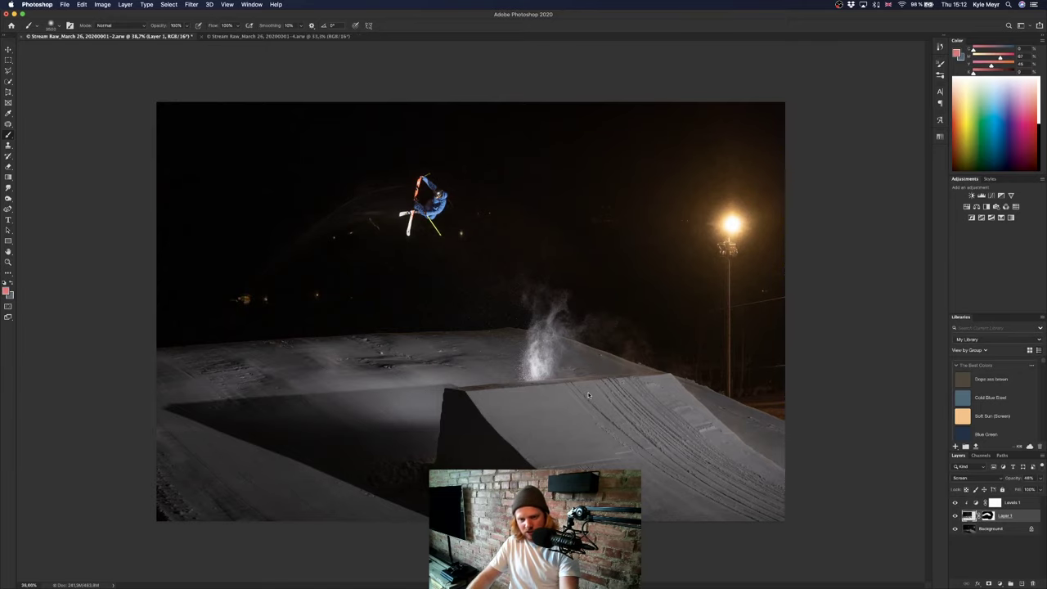
left_click(225, 38)
key("ctrl+Tab")
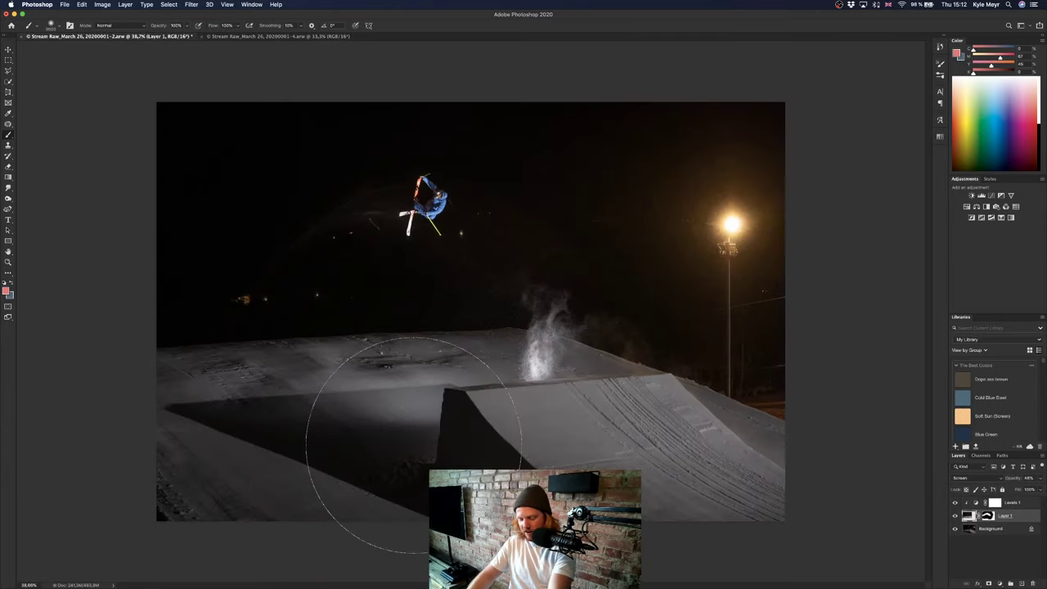
key("bracketleft")
key("bracketleft")
mouse_move(337, 434)
left_mouse_down()
mouse_move(373, 426)
mouse_move(148, 448)
left_mouse_up()
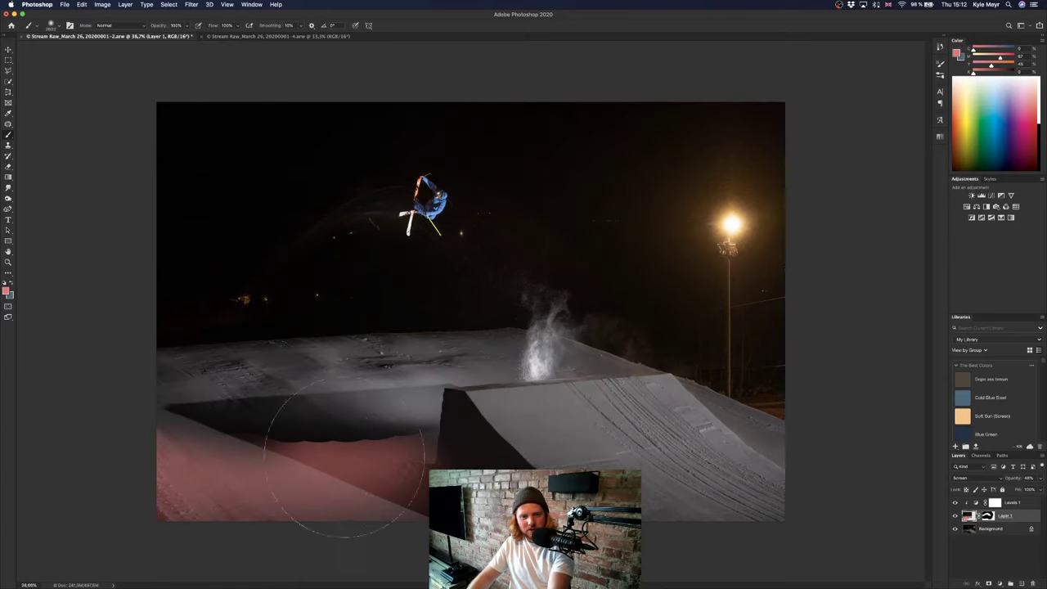
key("backslash")
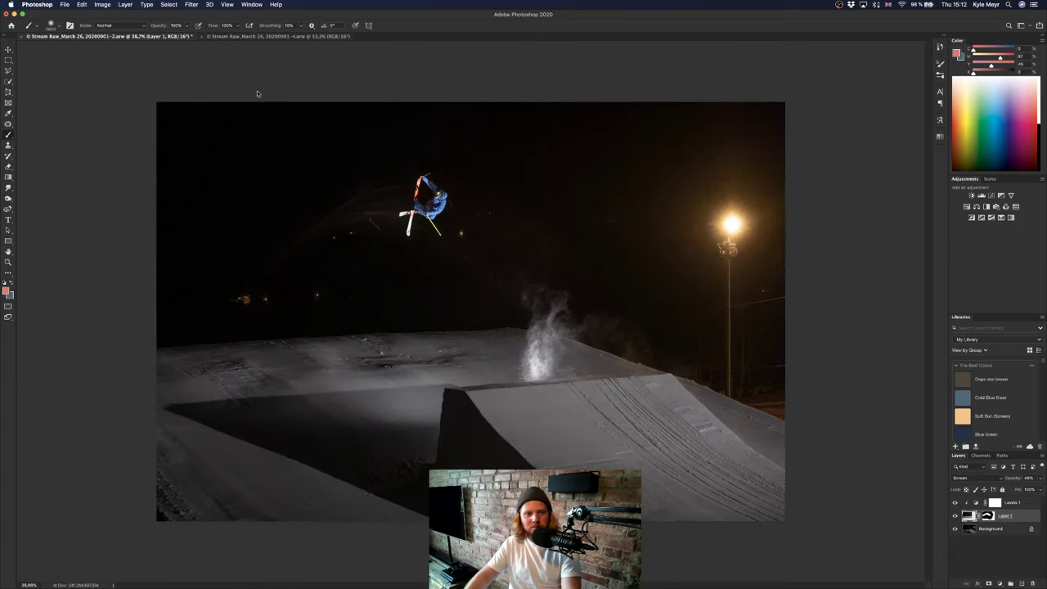
Return to Layer 1's mask and refine it in black with a larger brush, then deselect the layer.
left_click(987, 516)
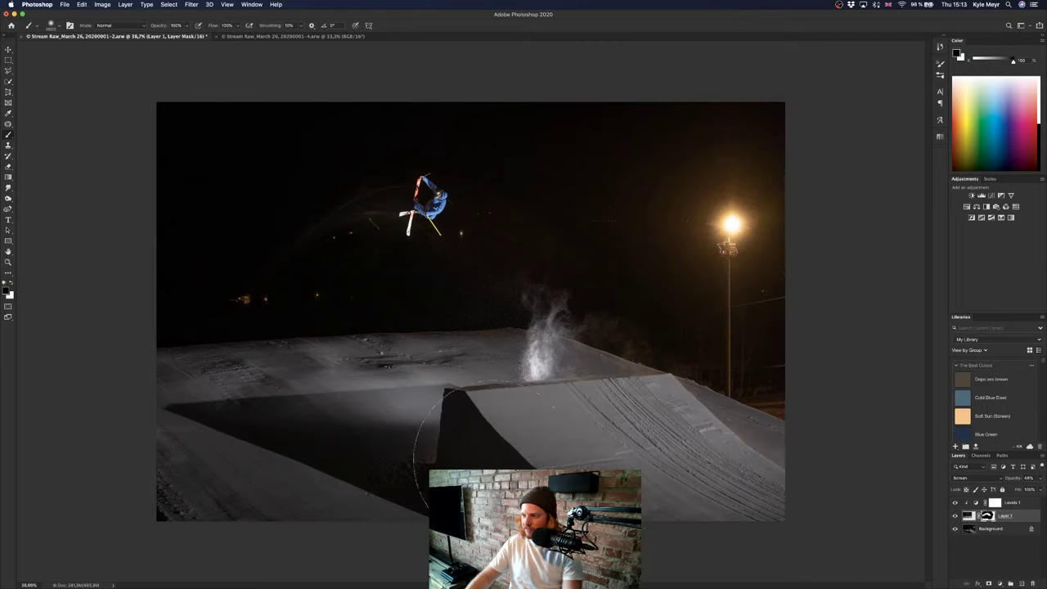
key("bracketright")
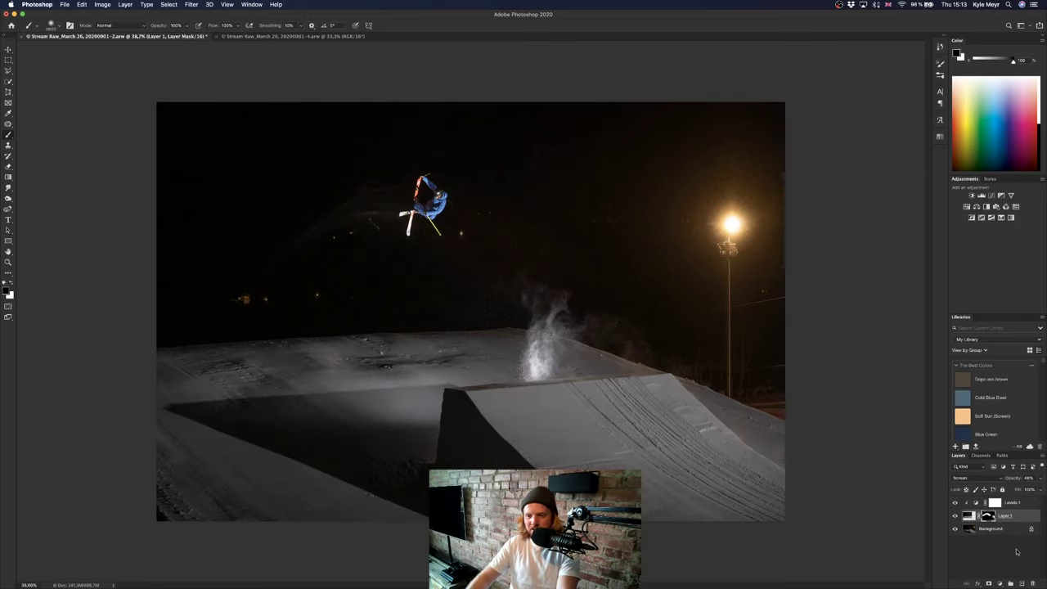
left_click(983, 559)
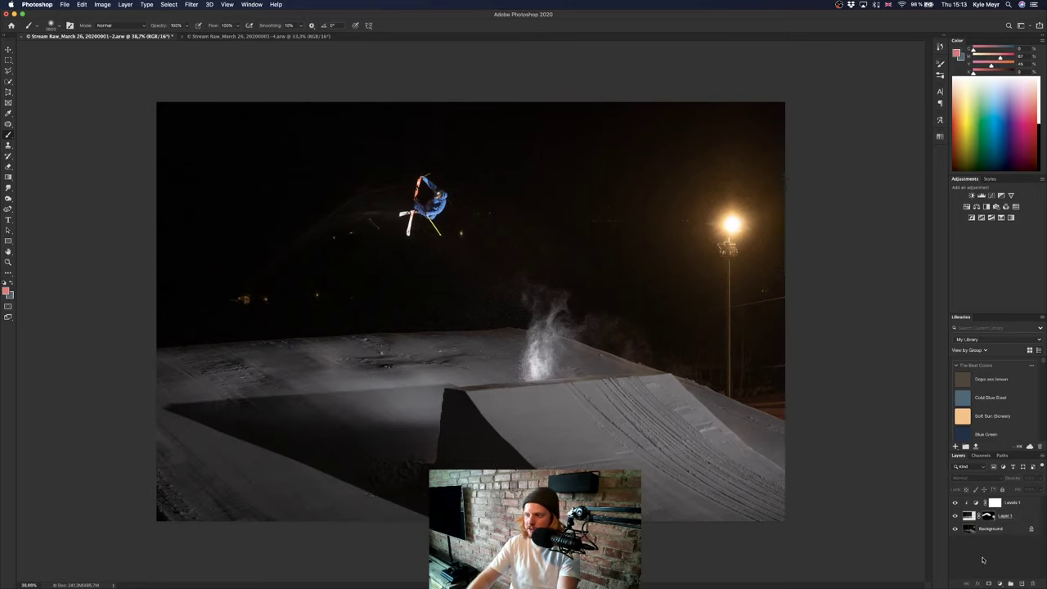
left_click(999, 514)
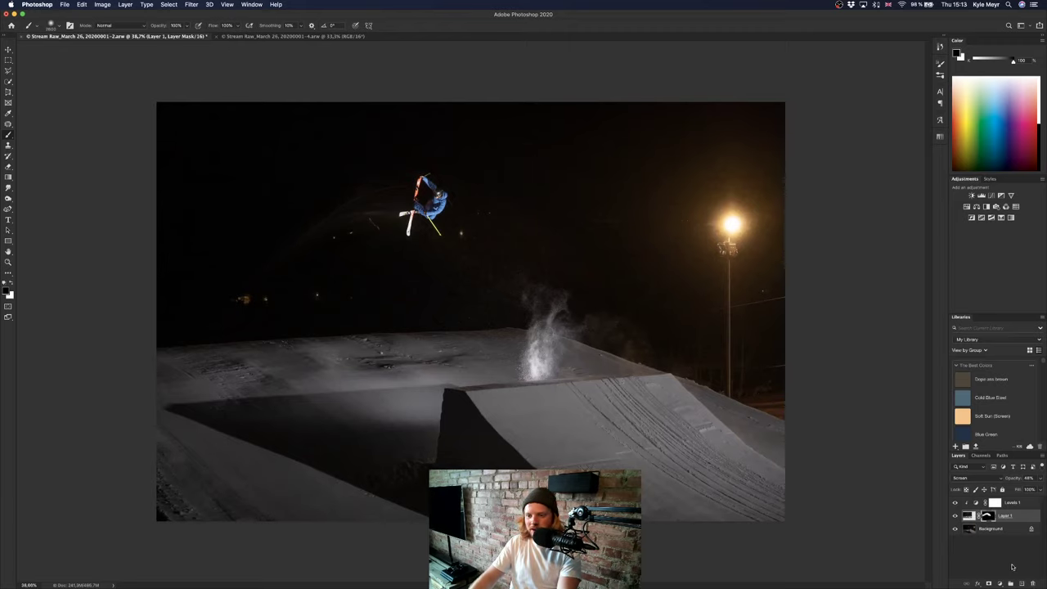
left_click(1012, 566)
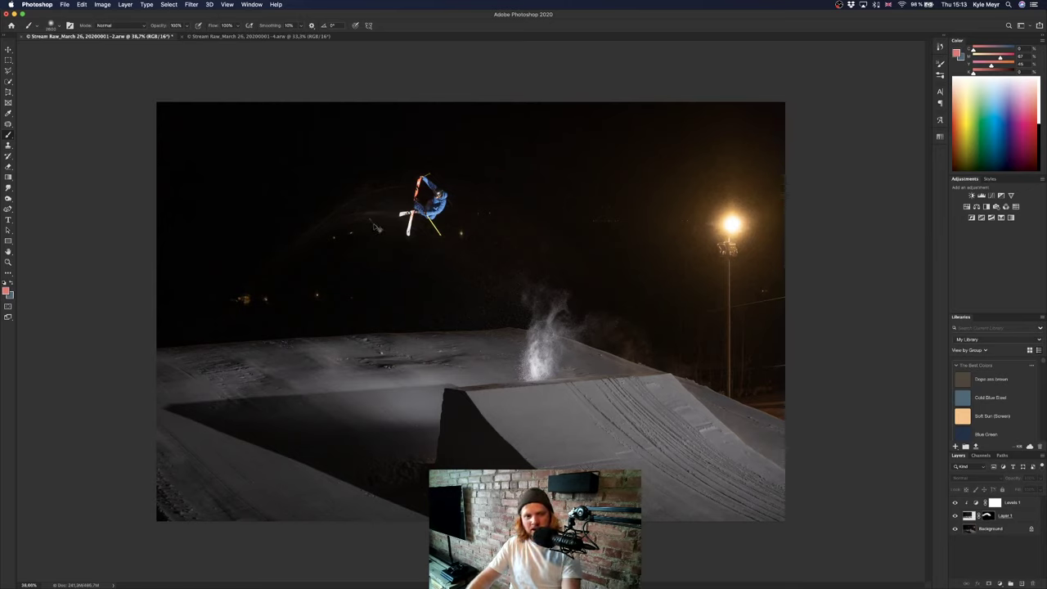
Merge the Levels 1, Layer 1 and Background layers into a single layer.
scroll(393, 227, "up", 5)
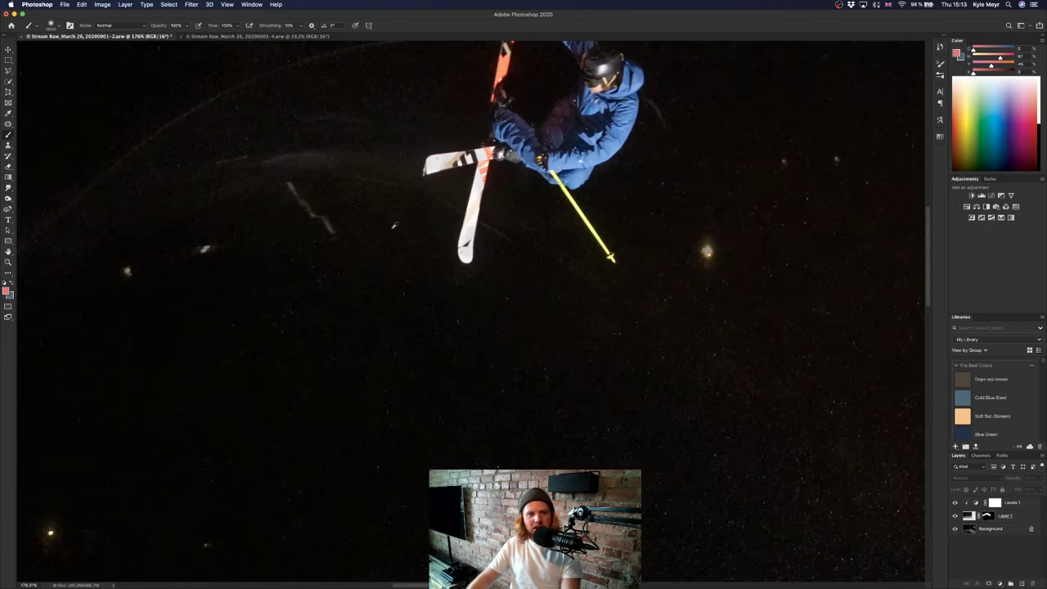
scroll(393, 227, "down", 4)
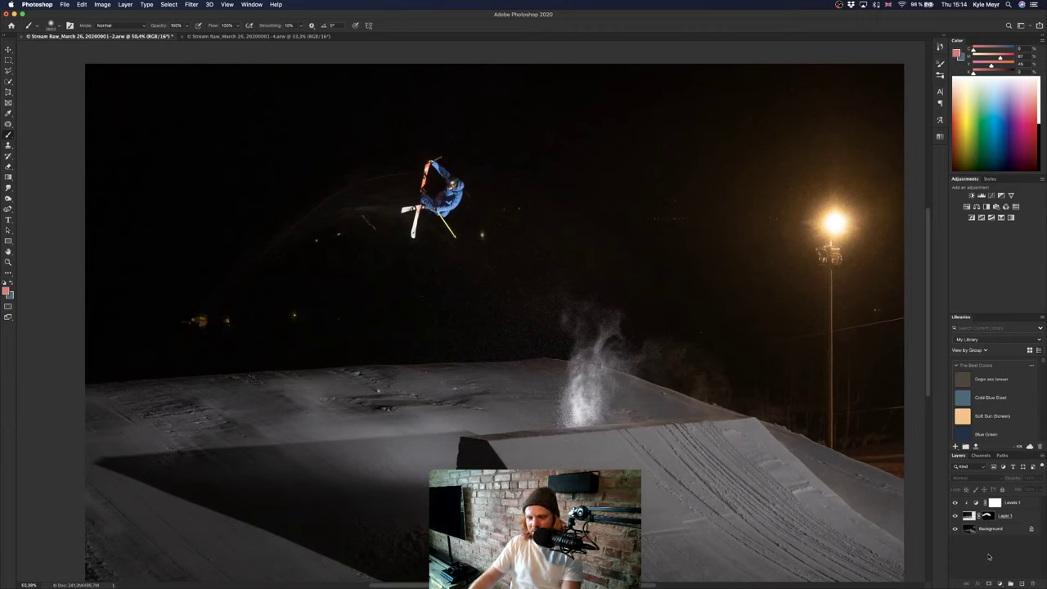
left_click(1028, 504)
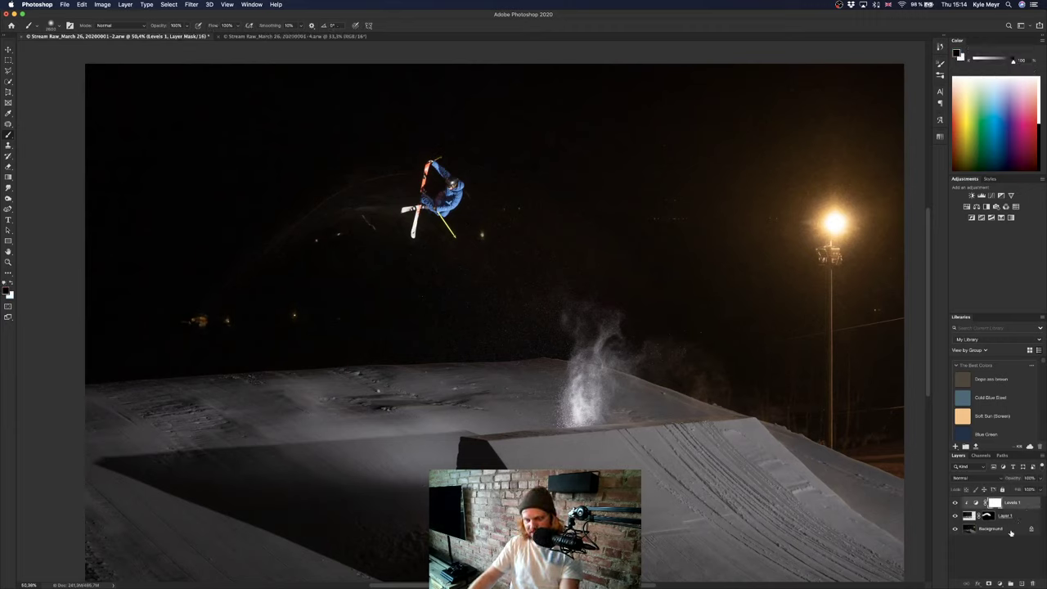
left_click(1010, 533, "shift")
right_click(1011, 532)
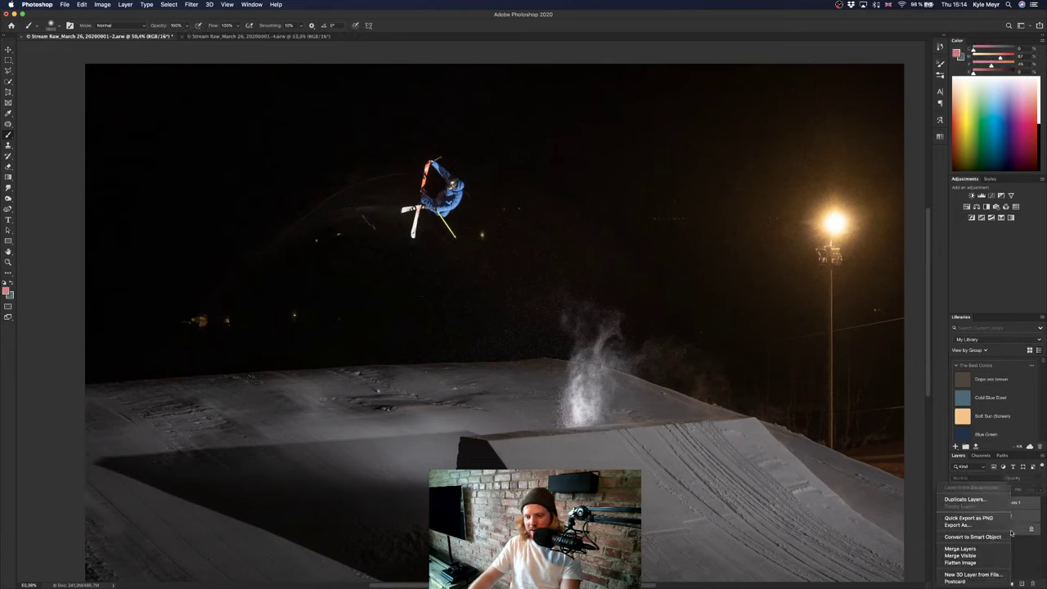
left_click(1000, 549)
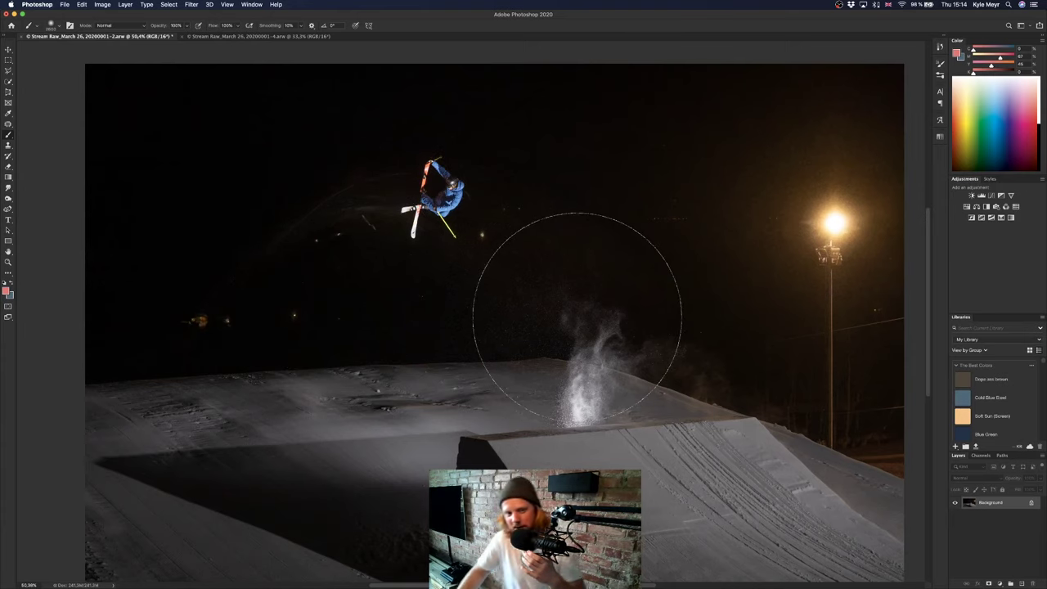
Remove the orange light cluster and the small light beside it above the left snow edge with the content-aware Patch tool.
key("j")
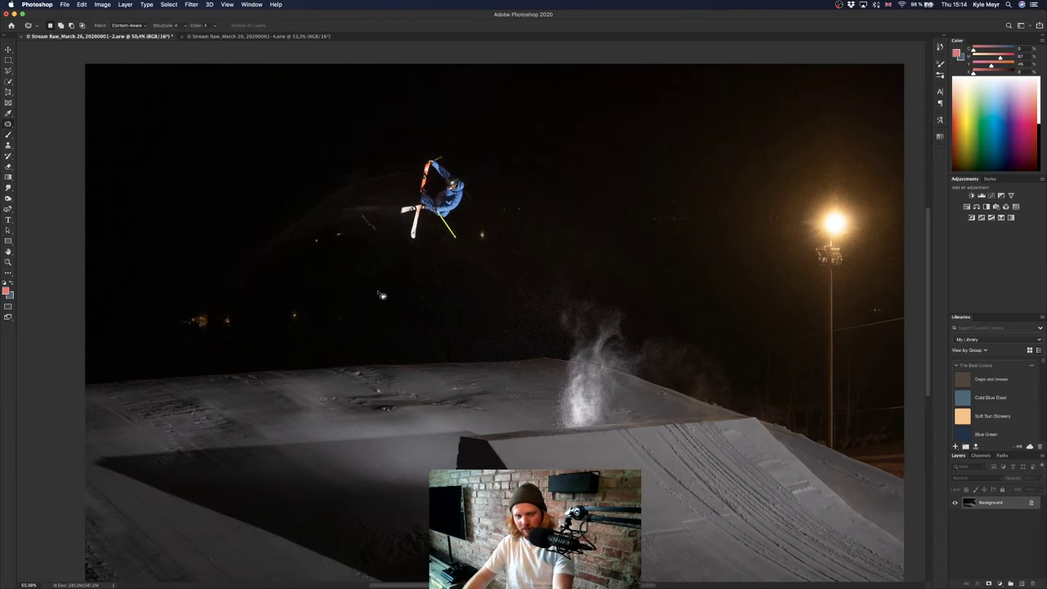
scroll(191, 319, "up", 5)
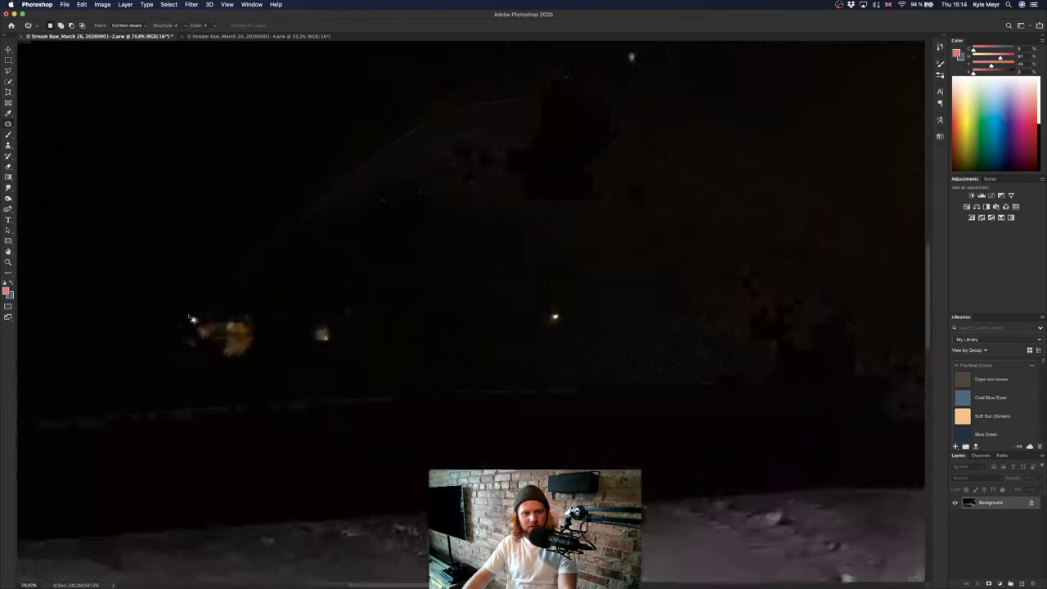
mouse_move(242, 293)
left_mouse_down()
mouse_move(134, 342)
mouse_move(153, 394)
mouse_move(243, 418)
mouse_move(327, 409)
mouse_move(352, 335)
mouse_move(296, 283)
mouse_move(287, 462)
left_mouse_up()
scroll(295, 316, "down", 1)
left_click(385, 280)
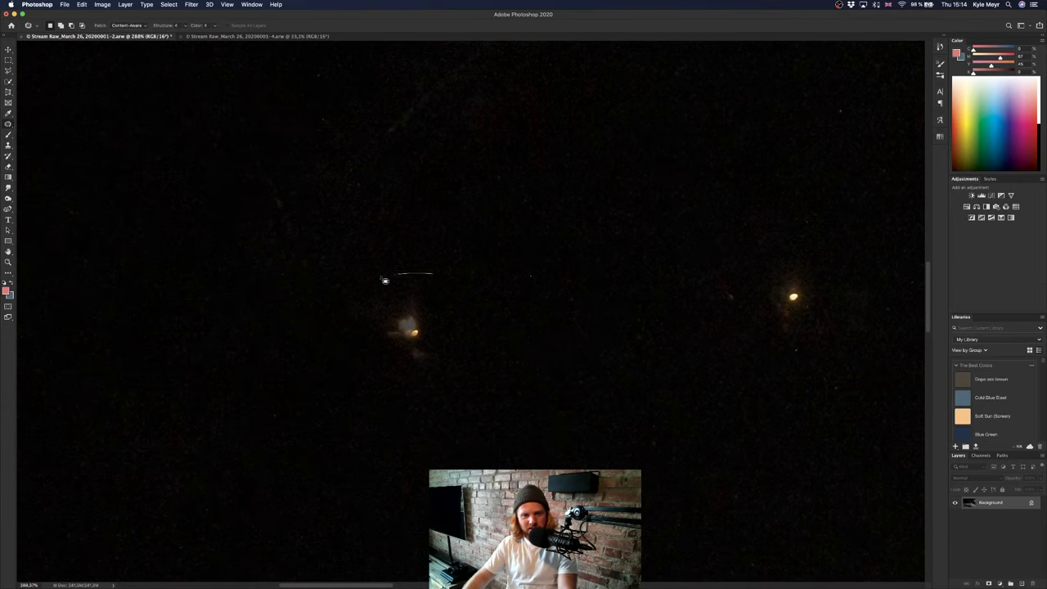
mouse_move(432, 275)
left_mouse_down()
mouse_move(378, 382)
mouse_move(491, 337)
left_mouse_up()
mouse_move(482, 335)
left_mouse_down()
mouse_move(547, 323)
mouse_move(610, 280)
left_mouse_up()
Patch out the isolated yellow light farther along the dark background with nearby sky, and clear the selection.
scroll(692, 285, "right", 3)
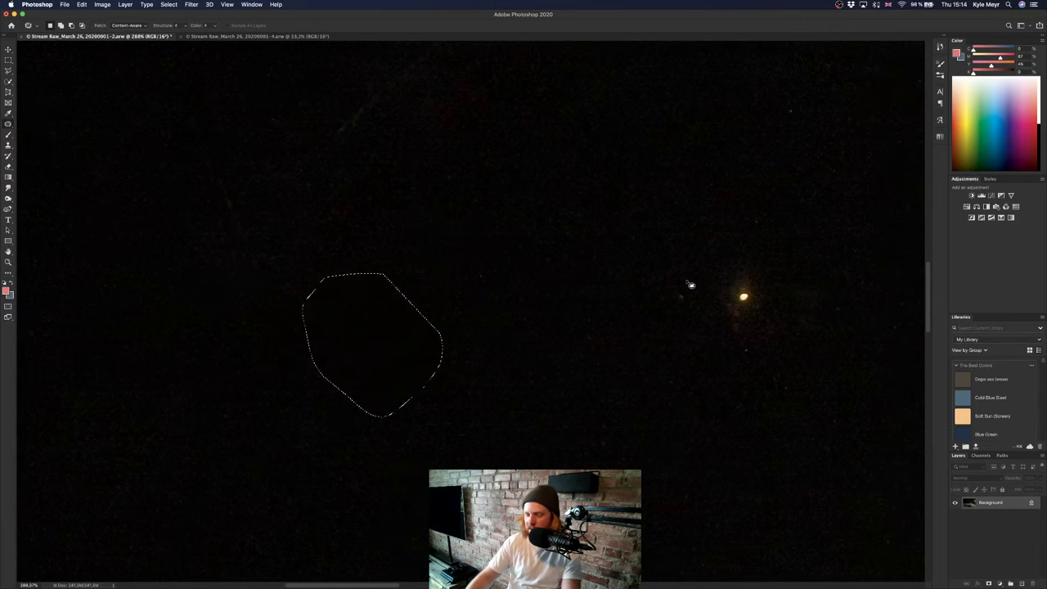
mouse_move(760, 244)
left_mouse_down()
mouse_move(679, 292)
mouse_move(728, 343)
mouse_move(814, 345)
mouse_move(763, 246)
left_mouse_up()
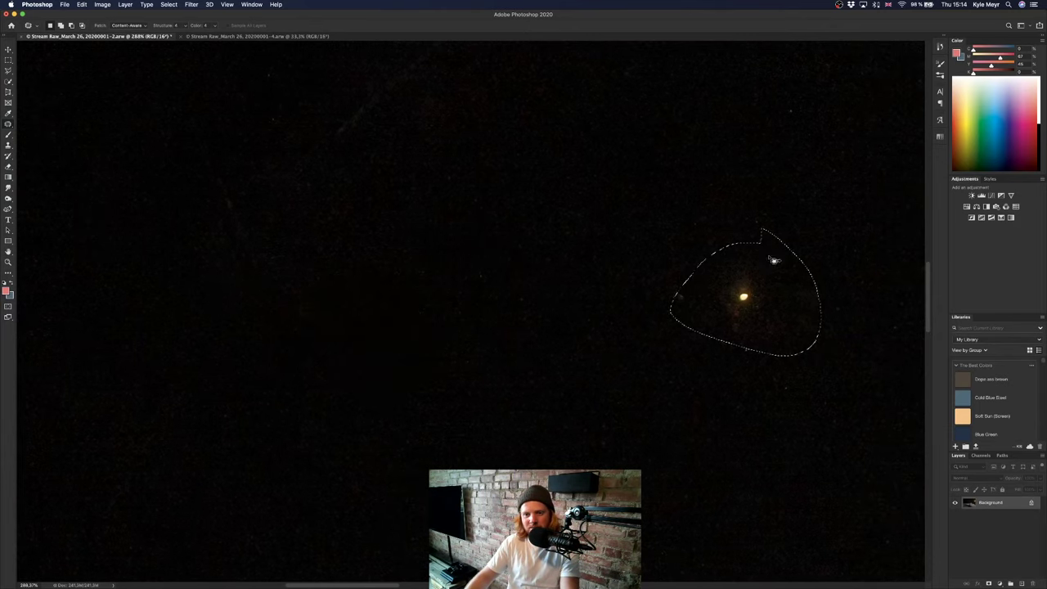
mouse_move(781, 300)
left_mouse_down()
mouse_move(684, 196)
mouse_move(731, 226)
left_mouse_up()
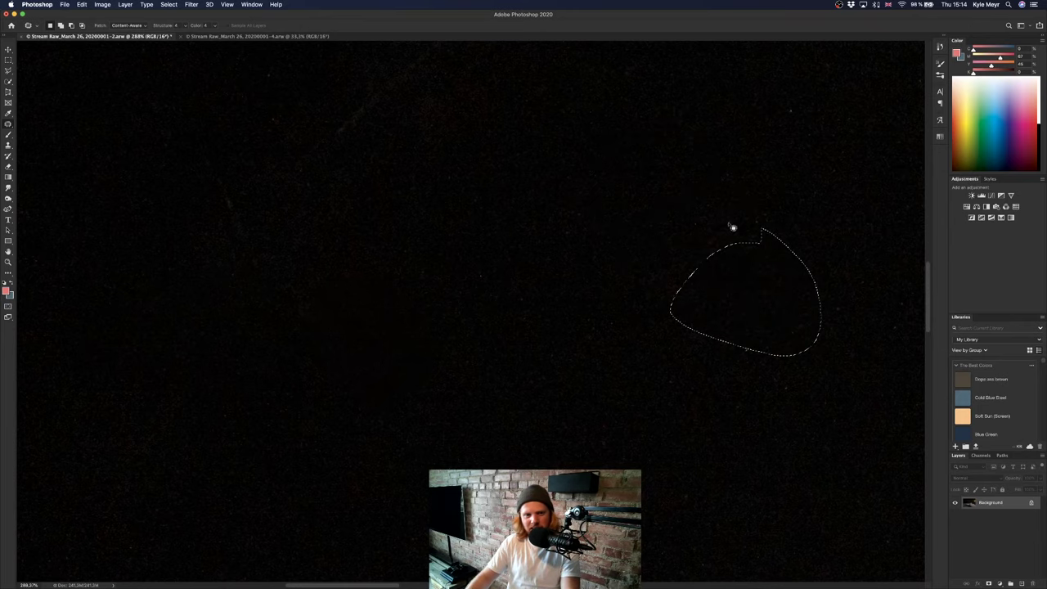
scroll(706, 229, "right", 10)
mouse_move(796, 306)
left_mouse_down()
mouse_move(818, 332)
mouse_move(816, 319)
left_mouse_up()
scroll(811, 278, "down", 5)
scroll(812, 279, "up", 5)
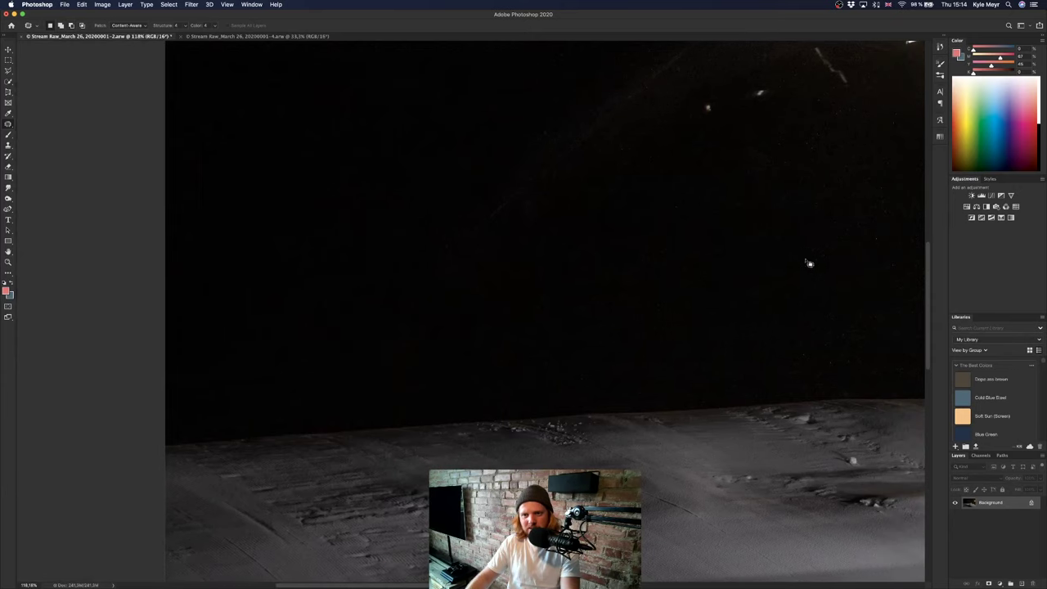
Patch out the yellow light and the white light beside it in the dark sky, and clear the selection.
scroll(725, 270, "up", 4)
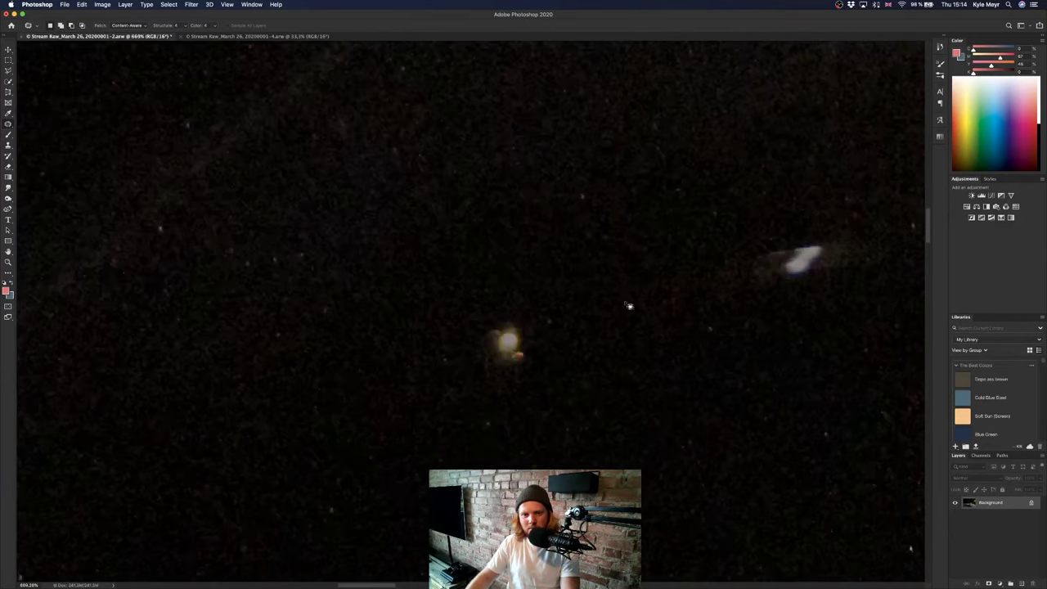
mouse_move(525, 321)
left_mouse_down()
mouse_move(454, 330)
mouse_move(504, 395)
mouse_move(544, 331)
mouse_move(507, 378)
mouse_move(502, 413)
left_mouse_up()
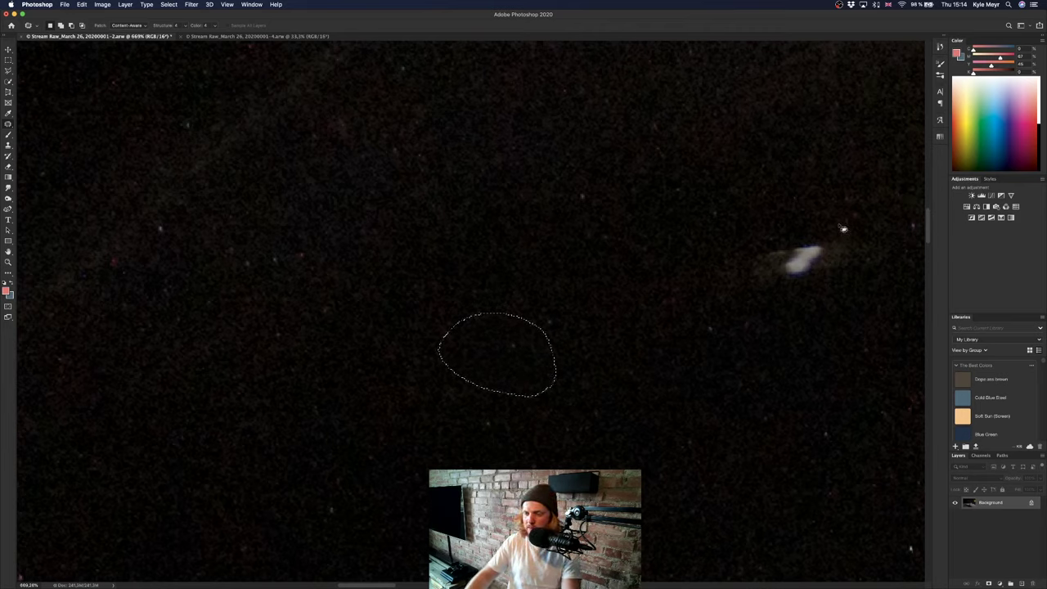
mouse_move(842, 227)
left_mouse_down()
mouse_move(657, 306)
mouse_move(900, 294)
mouse_move(848, 238)
mouse_move(825, 357)
left_mouse_up()
scroll(825, 358, "down", 3)
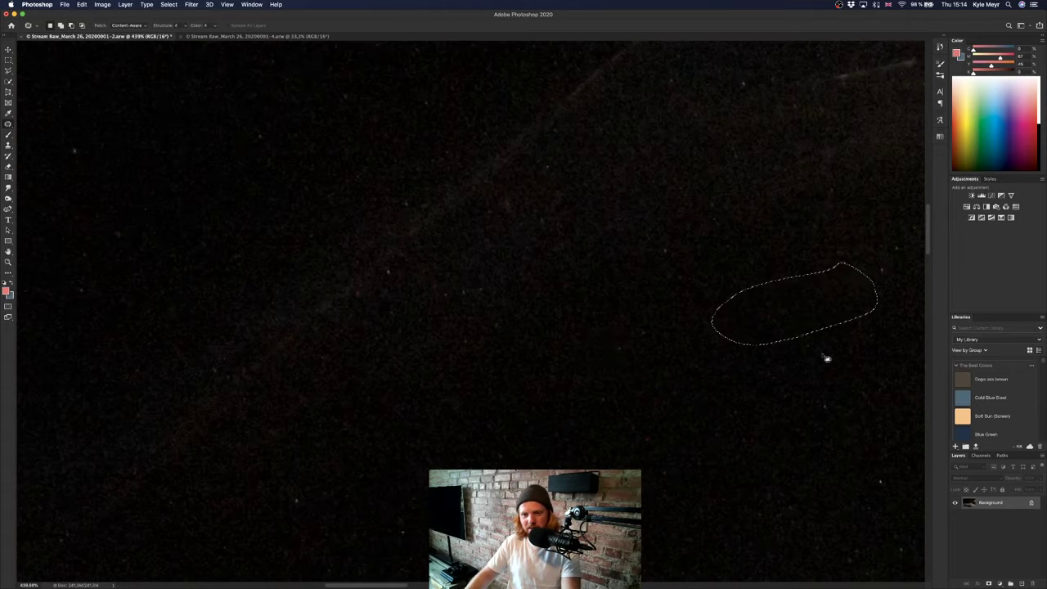
key("super+d")
Remove the diagonal pale streak in the sky with the content-aware Patch tool, and deselect it.
scroll(822, 357, "right", 10)
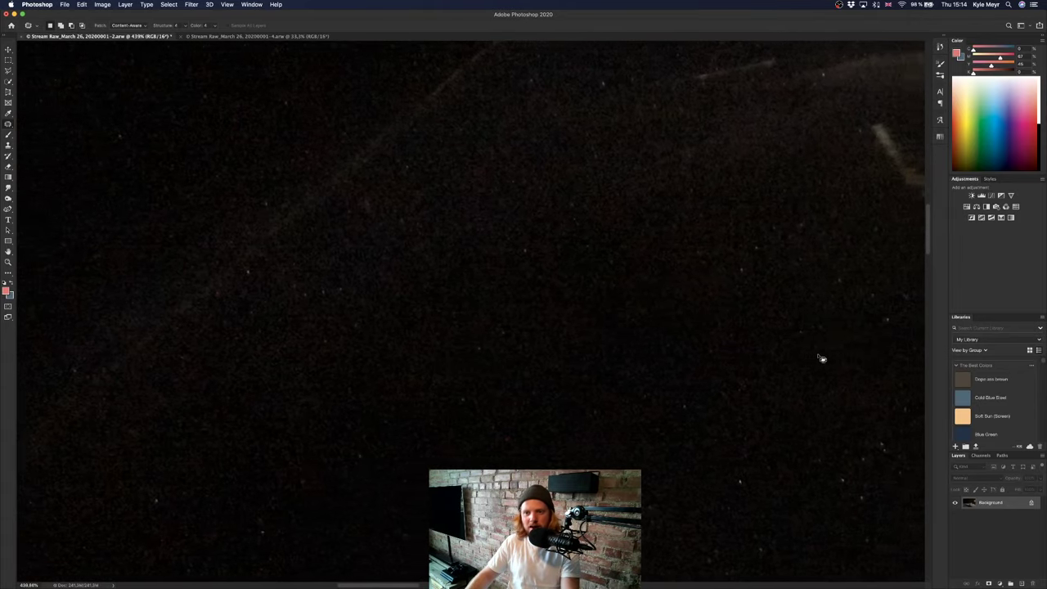
scroll(820, 358, "right", 3)
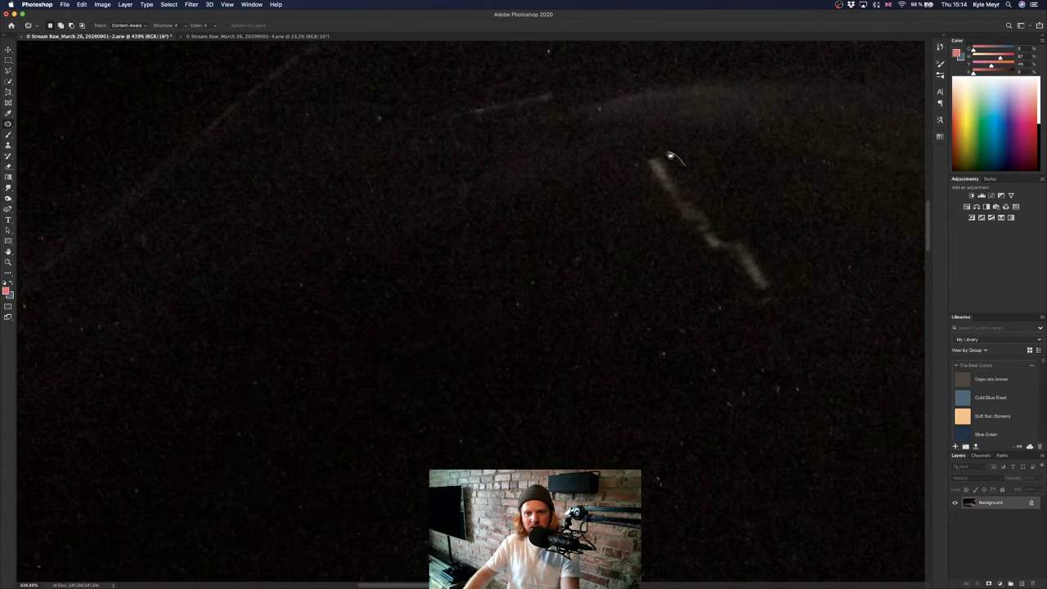
mouse_move(682, 162)
left_mouse_down()
mouse_move(667, 236)
mouse_move(711, 292)
mouse_move(784, 331)
mouse_move(784, 239)
mouse_move(711, 177)
left_mouse_up()
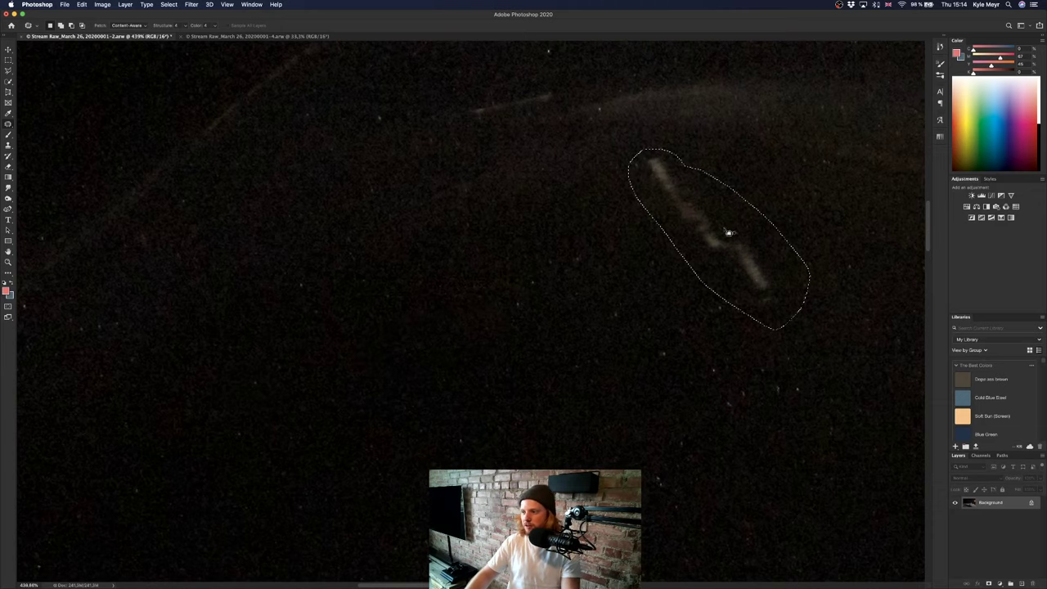
mouse_move(729, 234)
left_mouse_down()
mouse_move(666, 288)
mouse_move(747, 304)
left_mouse_up()
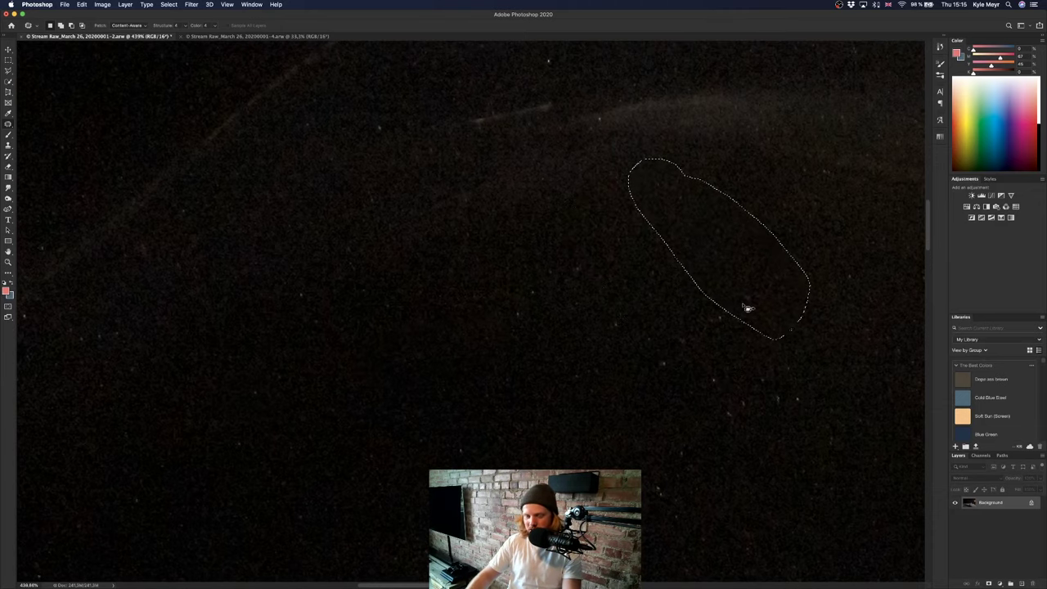
key("super+d")
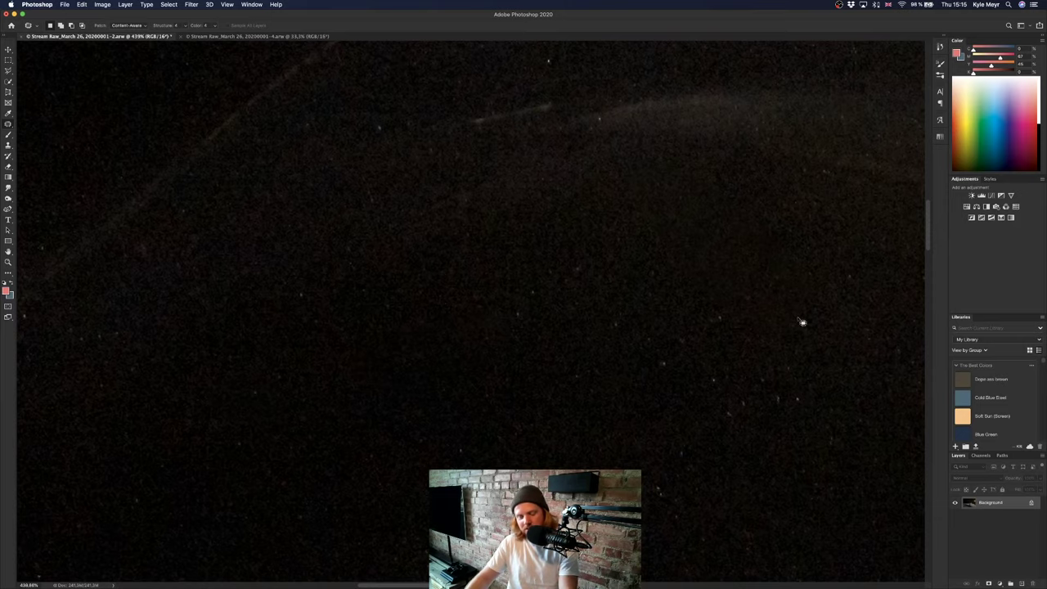
Patch out the bright yellow light beyond the tip of the skier's lower pole, and clear the selection.
scroll(801, 321, "down", 10)
scroll(818, 314, "right", 5)
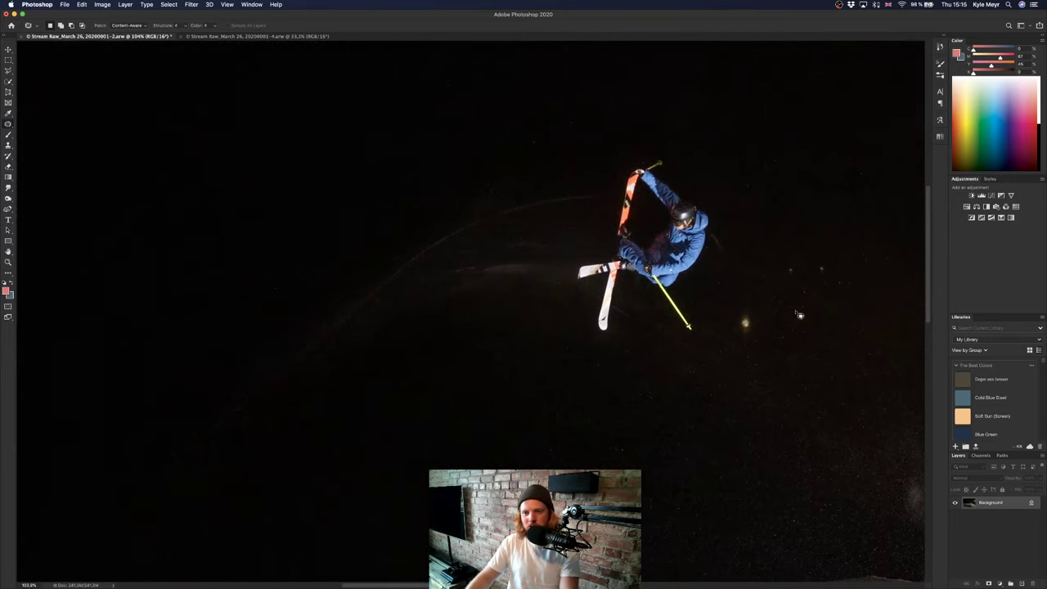
scroll(741, 321, "up", 5)
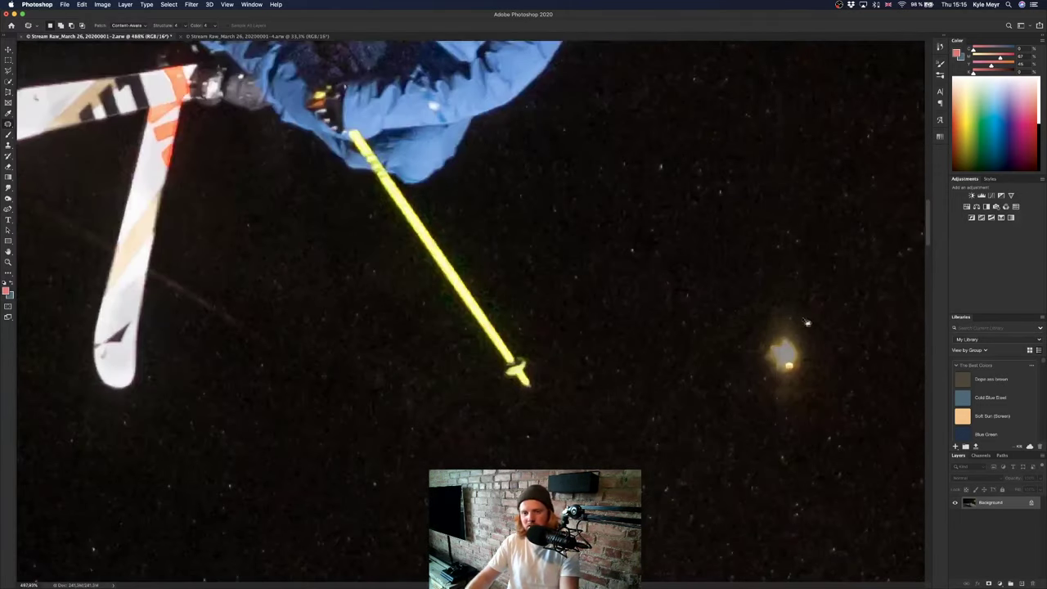
mouse_move(771, 301)
left_mouse_down()
mouse_move(842, 311)
mouse_move(789, 299)
left_mouse_up()
left_click_drag(728, 343, 663, 376)
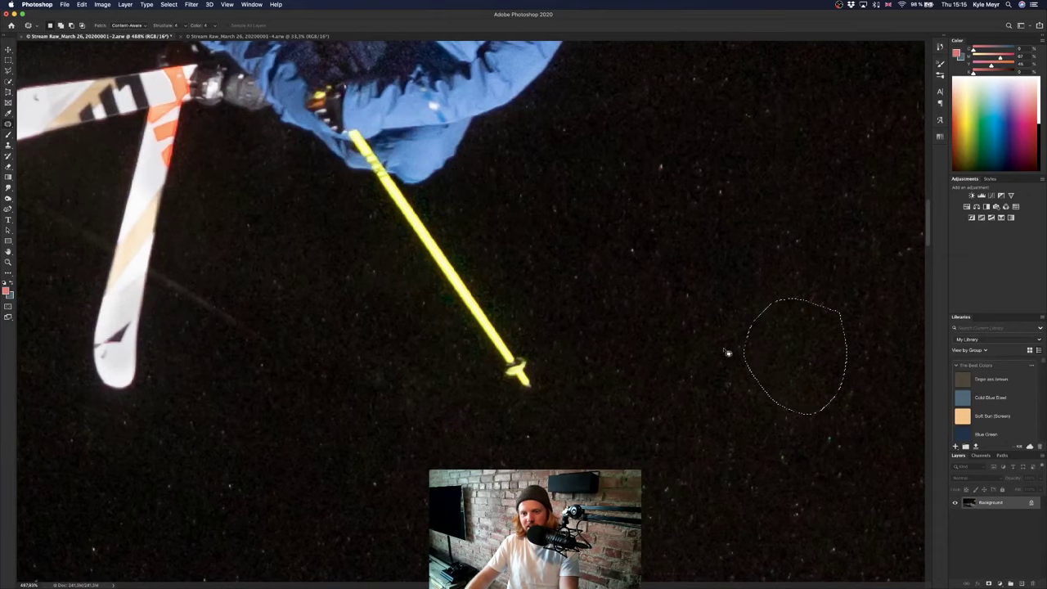
scroll(703, 352, "right", 2)
key("super+d")
scroll(769, 346, "down", 5)
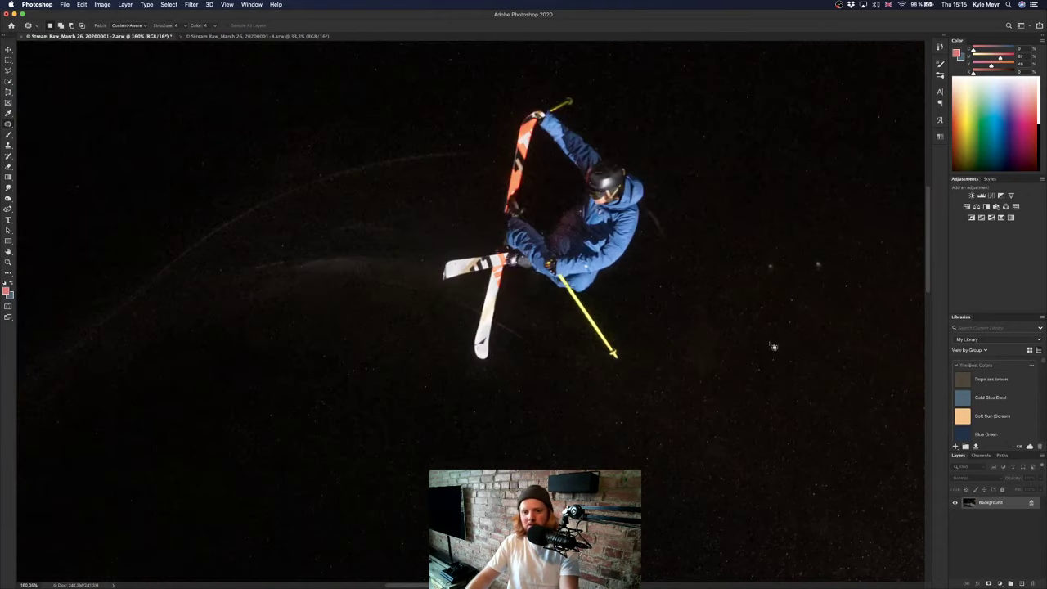
Patch out the two faint lights in the sky to the right of the skier.
scroll(761, 346, "right", 5)
scroll(646, 265, "down", 1)
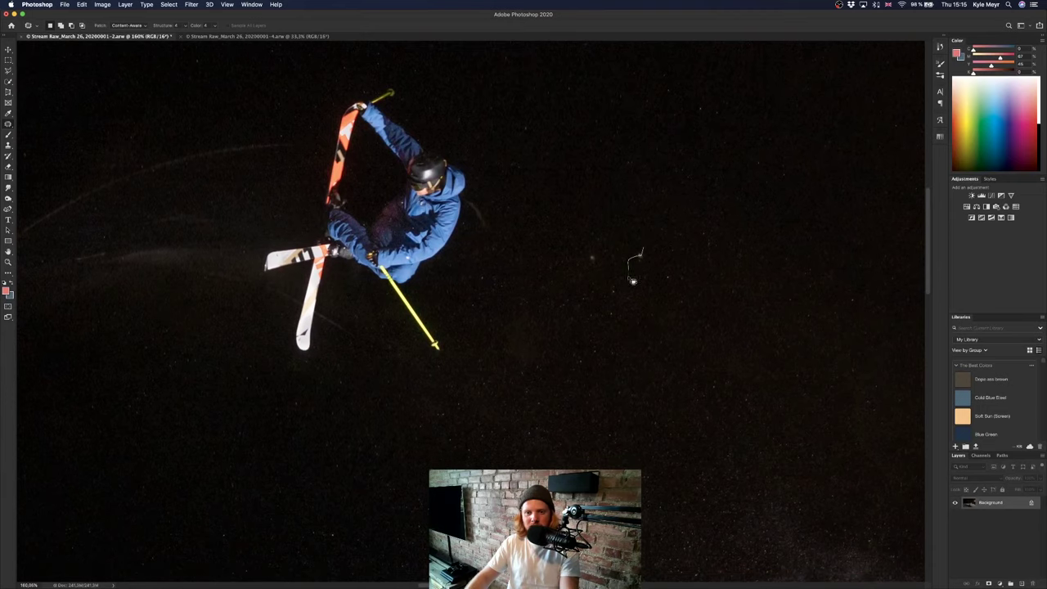
mouse_move(634, 278)
left_mouse_down()
mouse_move(654, 271)
mouse_move(664, 280)
mouse_move(654, 256)
mouse_move(627, 257)
mouse_move(658, 260)
mouse_move(646, 237)
mouse_move(600, 283)
mouse_move(607, 238)
left_mouse_up()
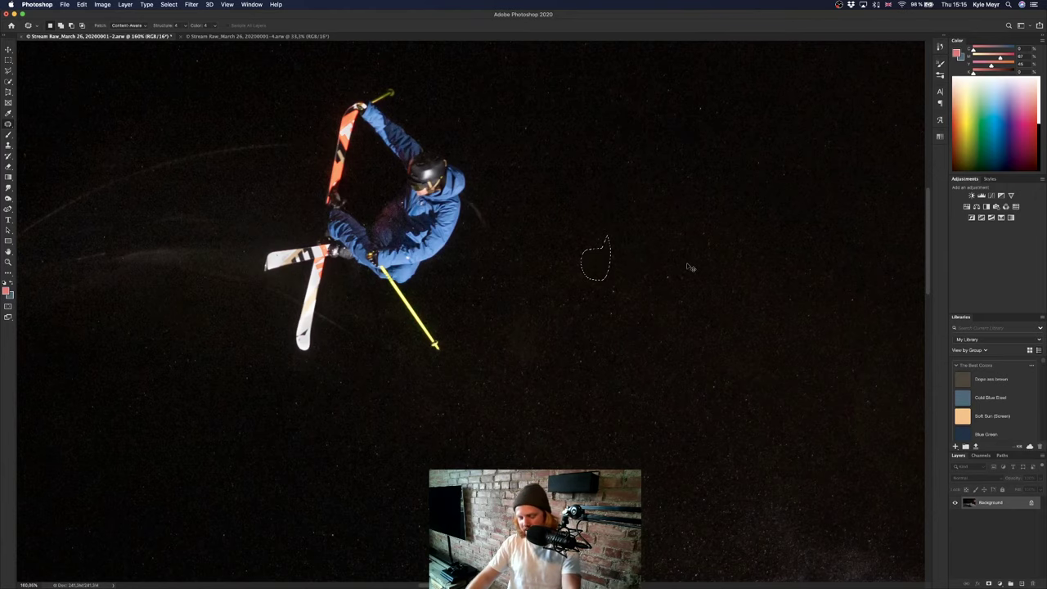
Patch out the pair of small orange lights and the row of orange lights below it, and deselect.
scroll(709, 269, "right", 10)
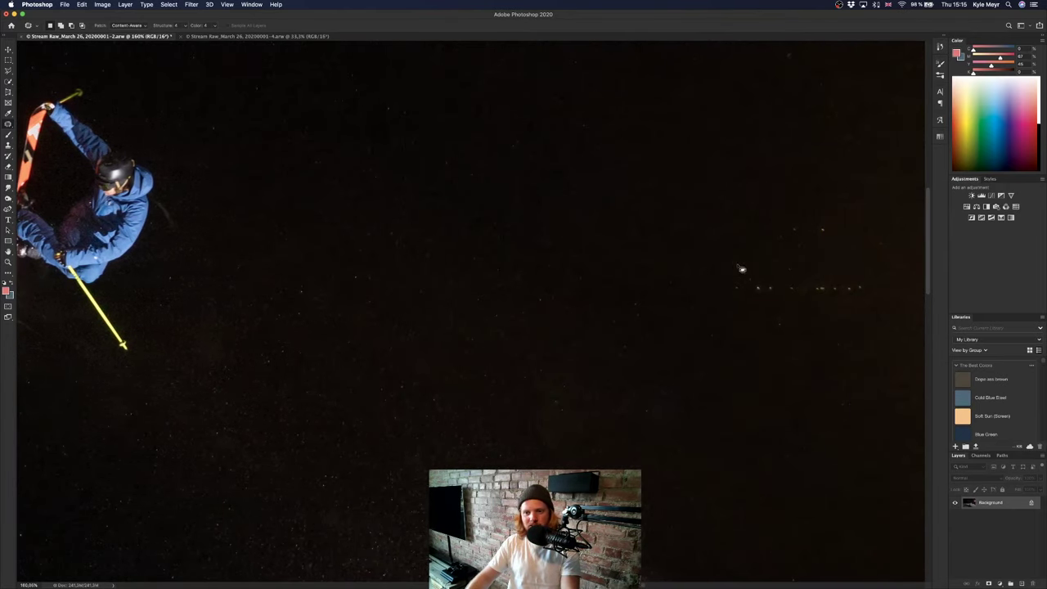
scroll(818, 274, "right", 3)
mouse_move(742, 226)
left_mouse_down()
mouse_move(703, 229)
mouse_move(759, 233)
left_mouse_up()
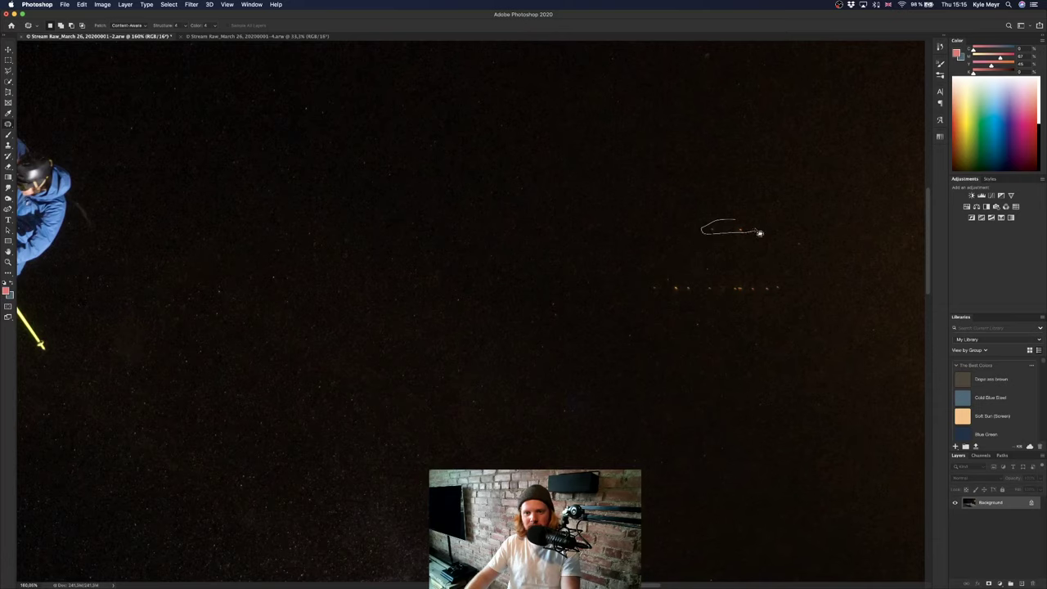
mouse_move(752, 286)
left_mouse_down()
mouse_move(673, 286)
mouse_move(676, 303)
mouse_move(797, 299)
mouse_move(795, 288)
mouse_move(761, 313)
mouse_move(768, 319)
left_mouse_up()
key("super+d")
key("super+0")
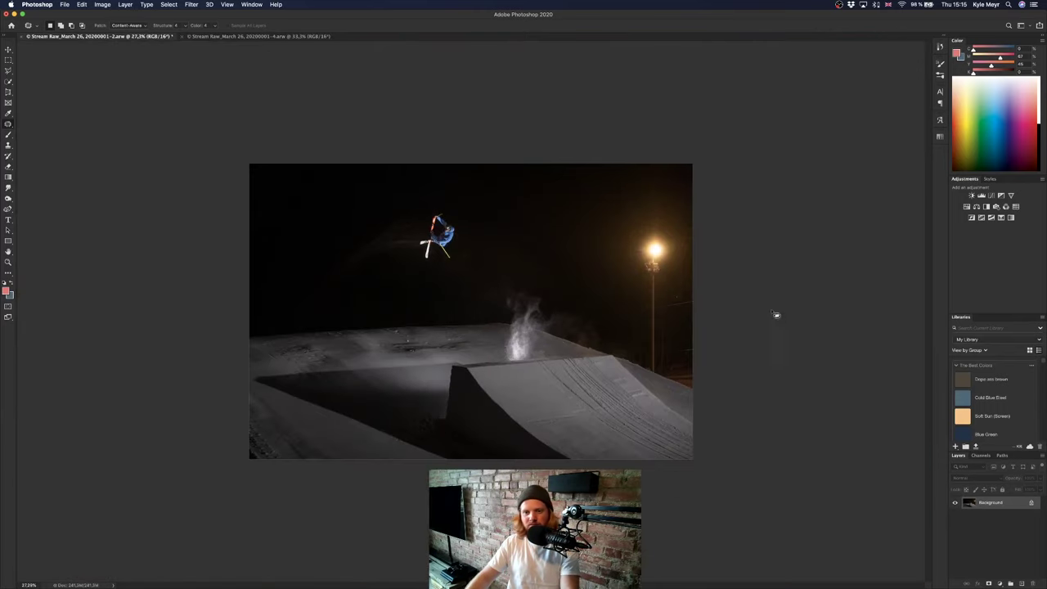
Patch out the small light specks in the glow to the left of the floodlight.
scroll(700, 292, "up", 5)
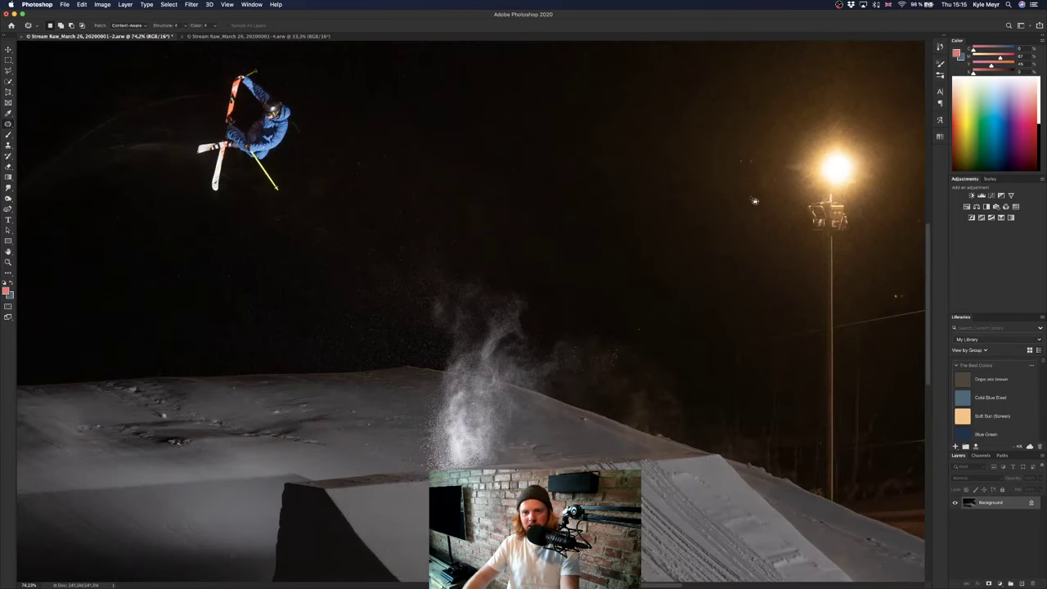
scroll(758, 167, "up", 5)
mouse_move(742, 156)
left_mouse_down()
mouse_move(740, 165)
mouse_move(751, 160)
mouse_move(746, 149)
mouse_move(712, 159)
mouse_move(714, 139)
mouse_move(705, 172)
left_mouse_up()
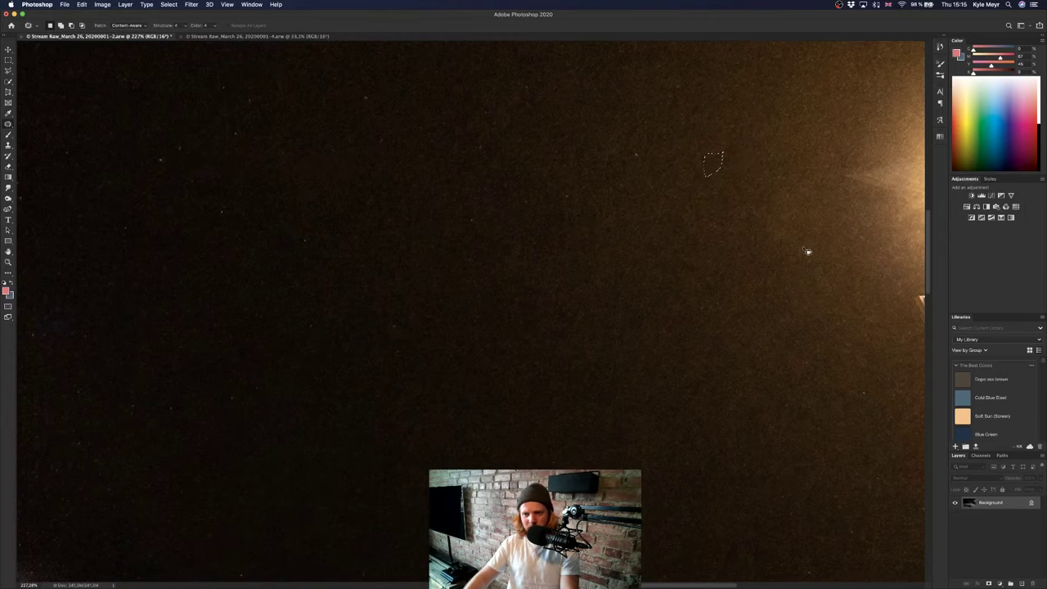
scroll(798, 250, "down", 12)
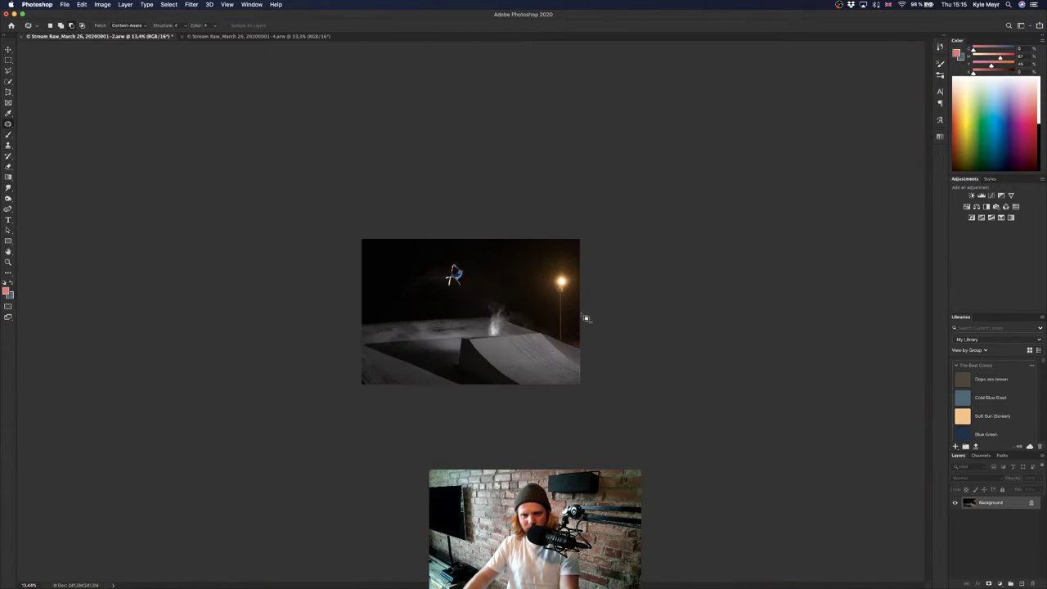
Patch out the small lights above the cable and the faint spot near the photo's right edge beside the floodlight.
scroll(584, 318, "up", 6)
scroll(654, 304, "right", 3)
scroll(863, 232, "right", 2)
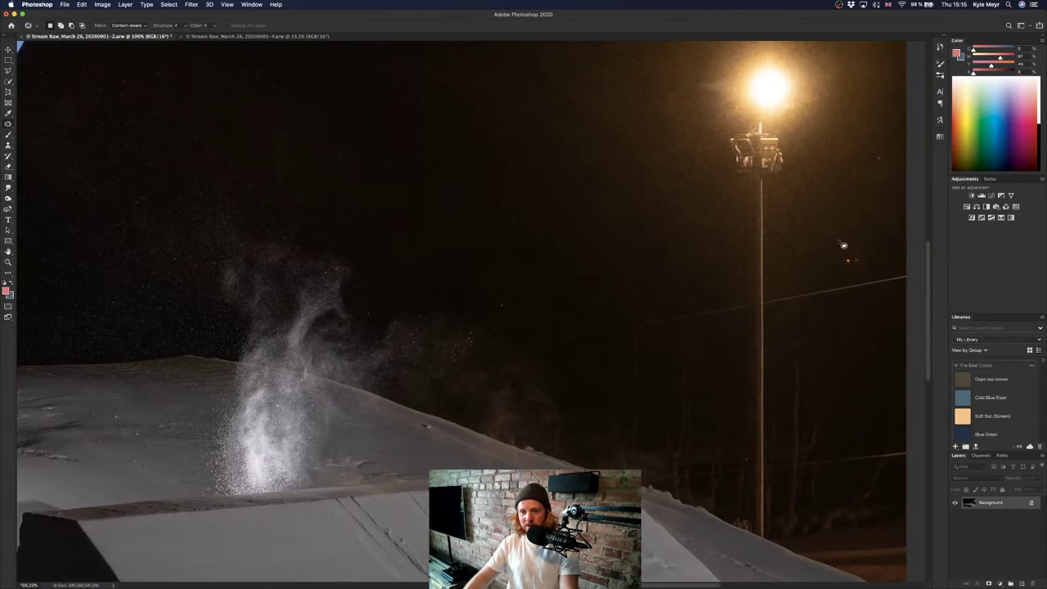
left_click_drag(874, 257, 854, 229)
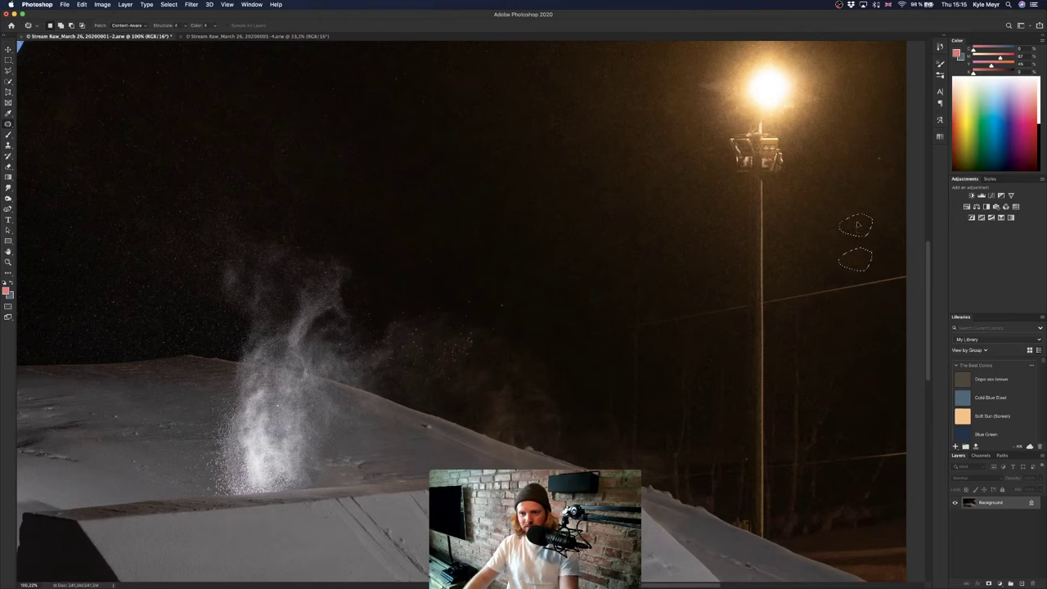
mouse_move(888, 156)
left_mouse_down()
mouse_move(870, 164)
mouse_move(891, 161)
mouse_move(876, 152)
mouse_move(870, 163)
left_mouse_up()
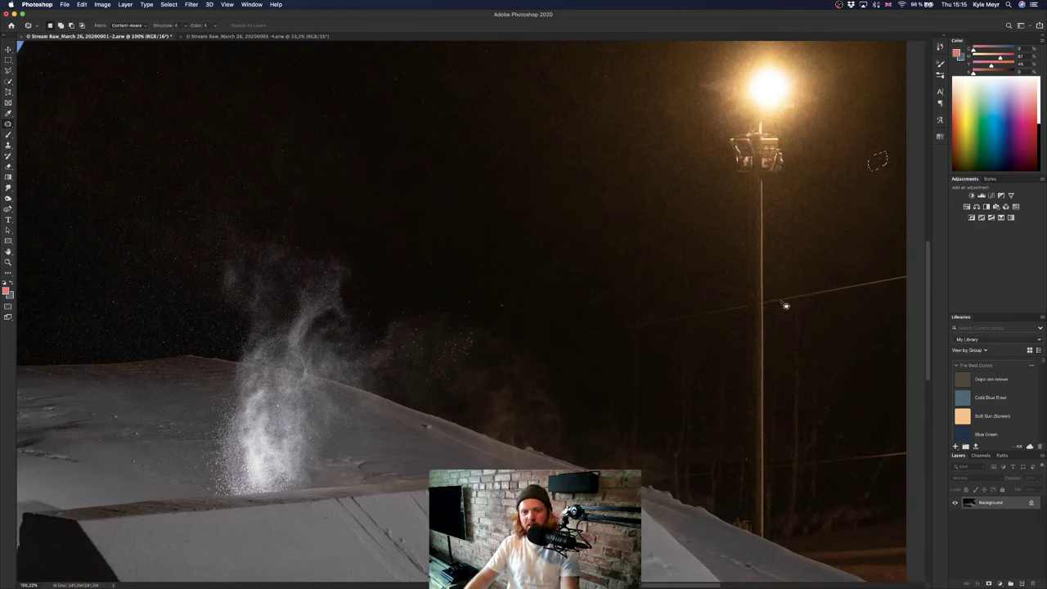
key("super+0")
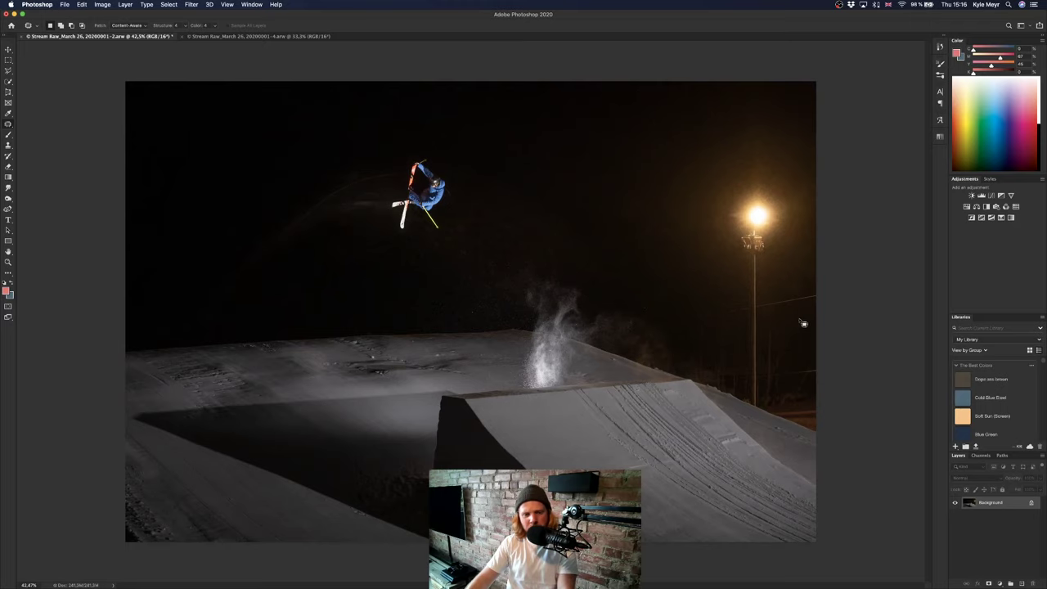
Remove the upper cable running from the lamp pole to the photo's right edge with the Patch tool, and deselect.
scroll(803, 323, "up", 6)
scroll(751, 327, "down", 4)
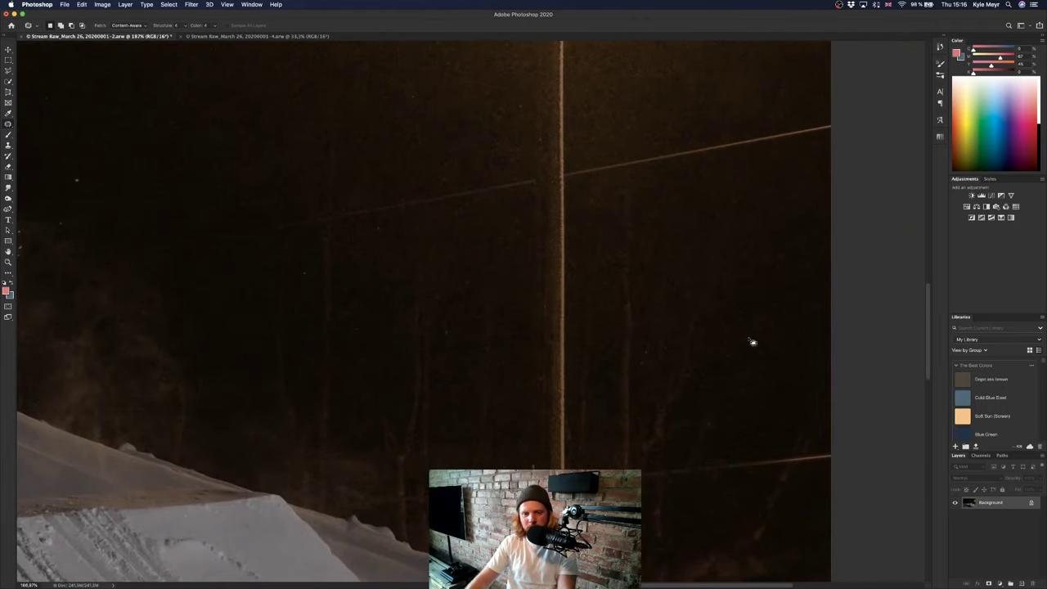
scroll(740, 324, "right", 2)
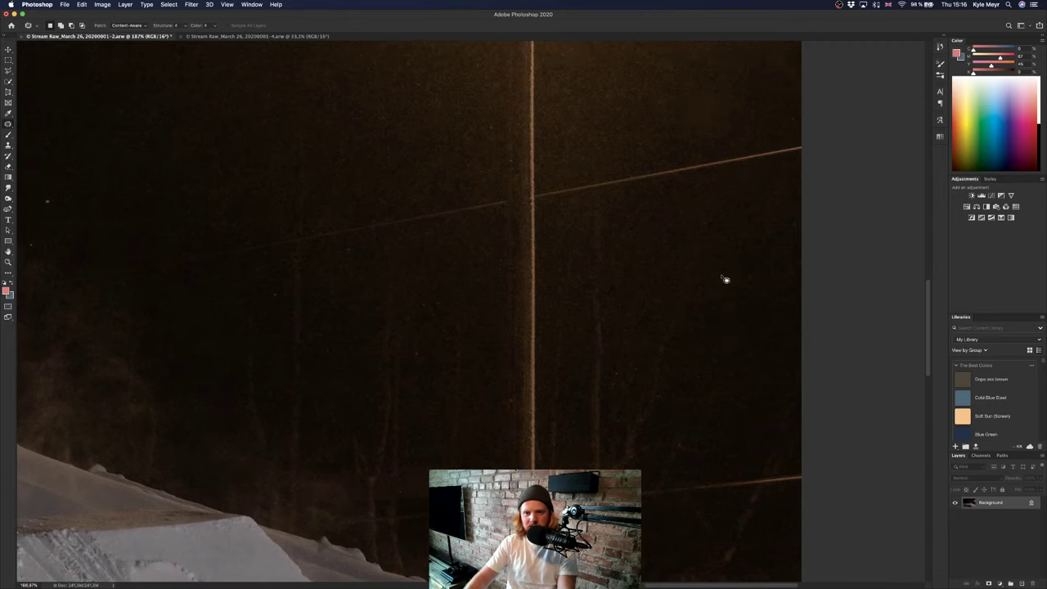
scroll(724, 280, "up", 3)
scroll(656, 162, "down", 1)
scroll(638, 180, "up", 2)
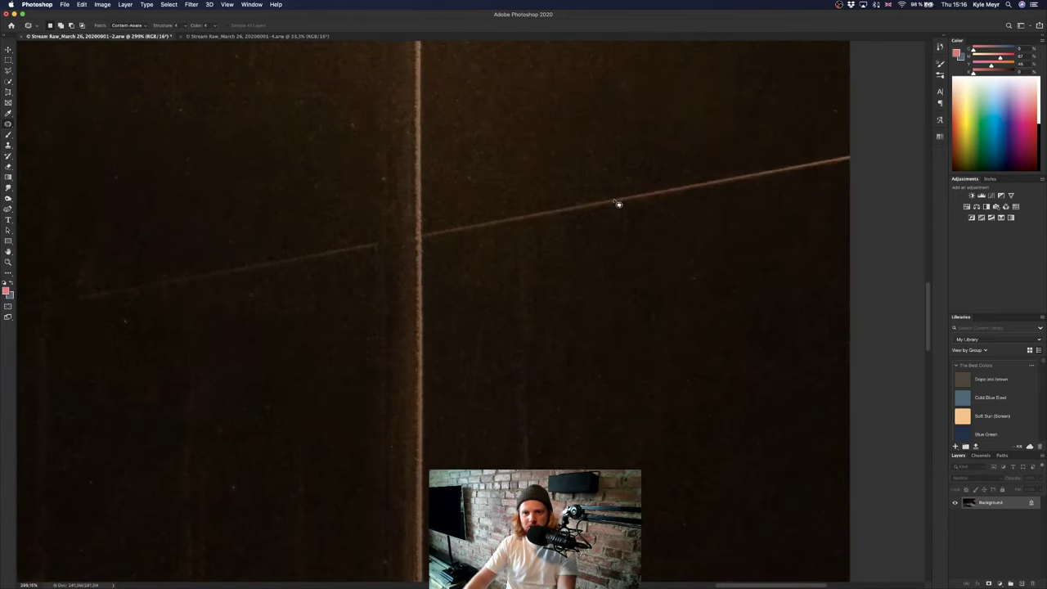
scroll(618, 203, "down", 2)
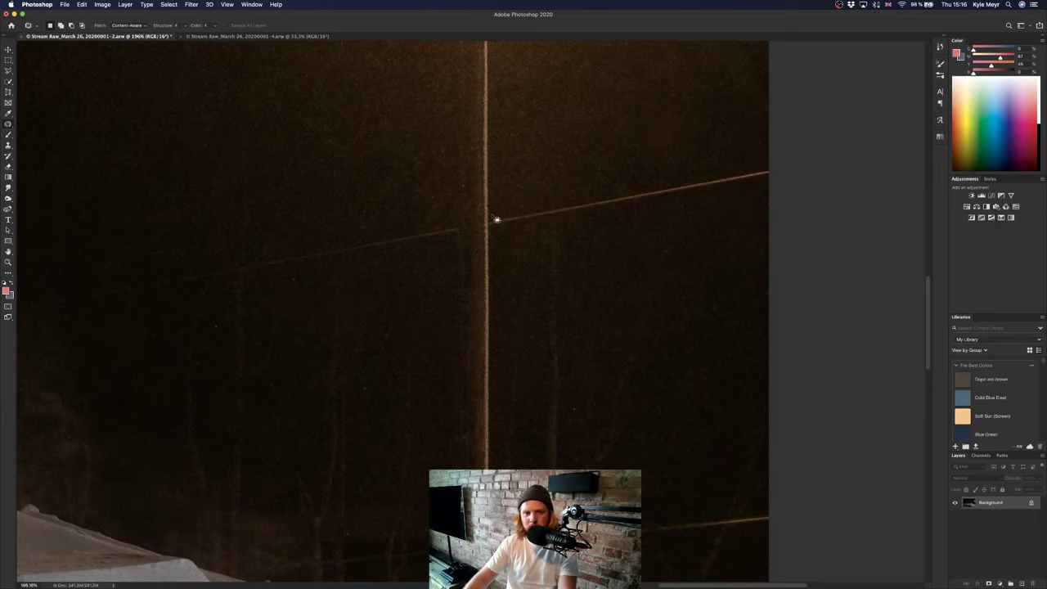
mouse_move(495, 219)
left_mouse_down()
mouse_move(764, 163)
mouse_move(799, 175)
mouse_move(657, 224)
mouse_move(495, 232)
left_mouse_up()
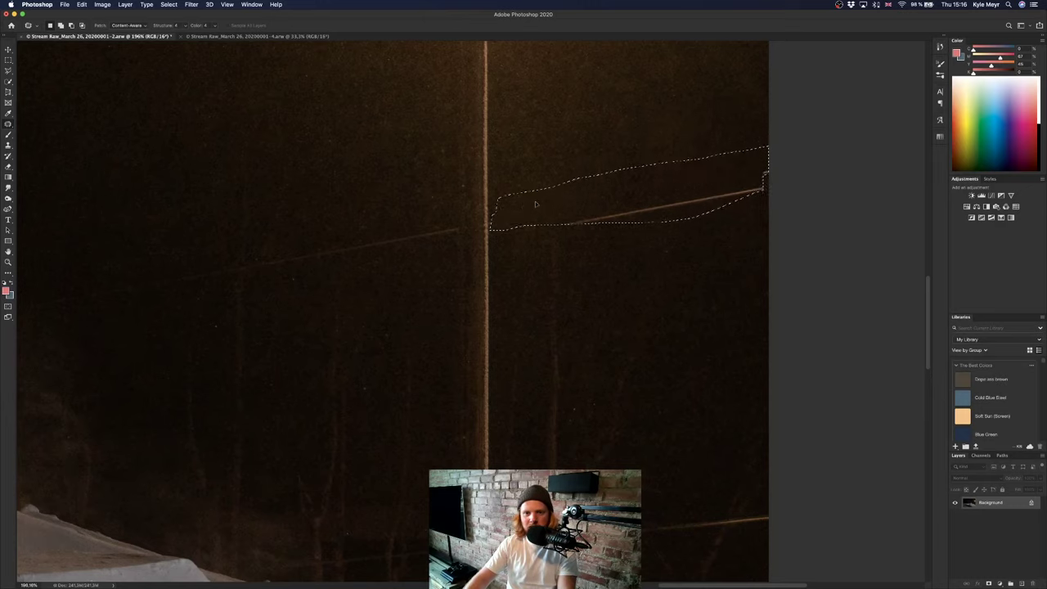
left_click_drag(535, 204, 533, 188)
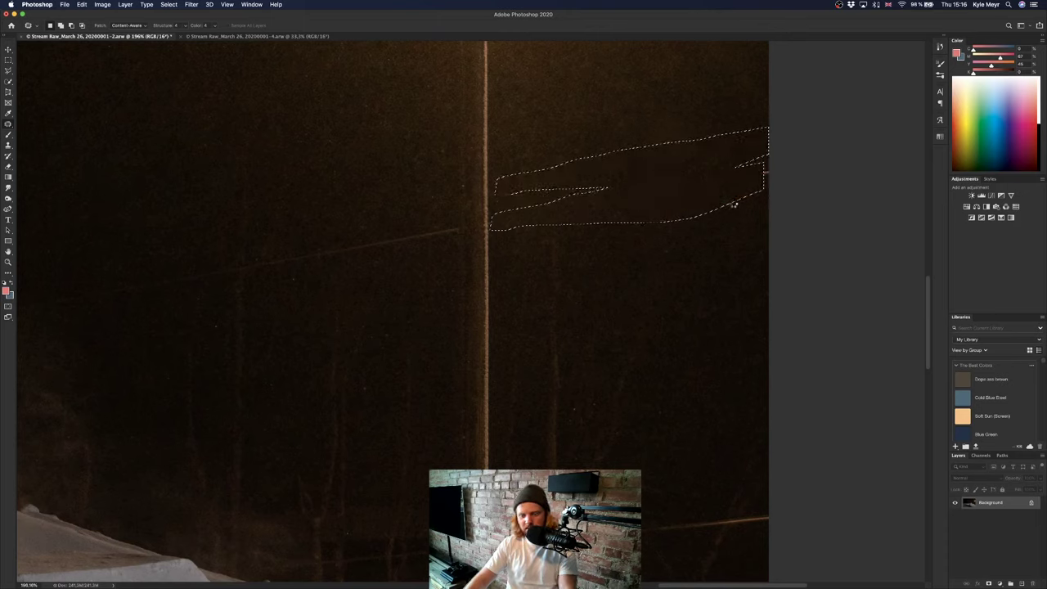
left_click_drag(734, 205, 736, 205)
key("ctrl+d")
Patch away the cable remnants at the photo's right edge and just to the right of the lamp pole.
mouse_move(763, 164)
left_mouse_down()
mouse_move(770, 189)
mouse_move(758, 135)
left_mouse_up()
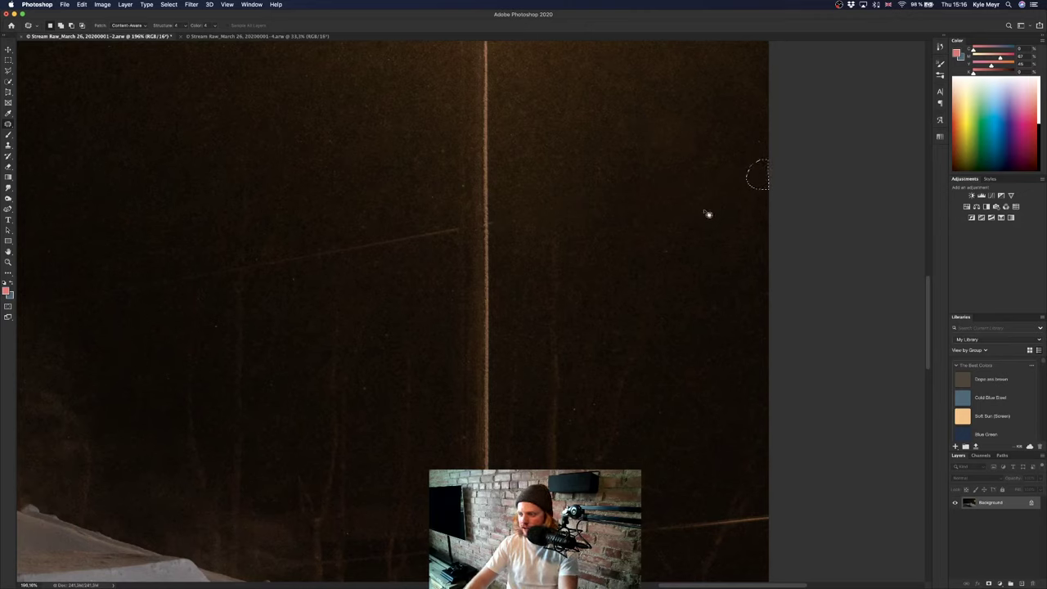
key("ctrl+d")
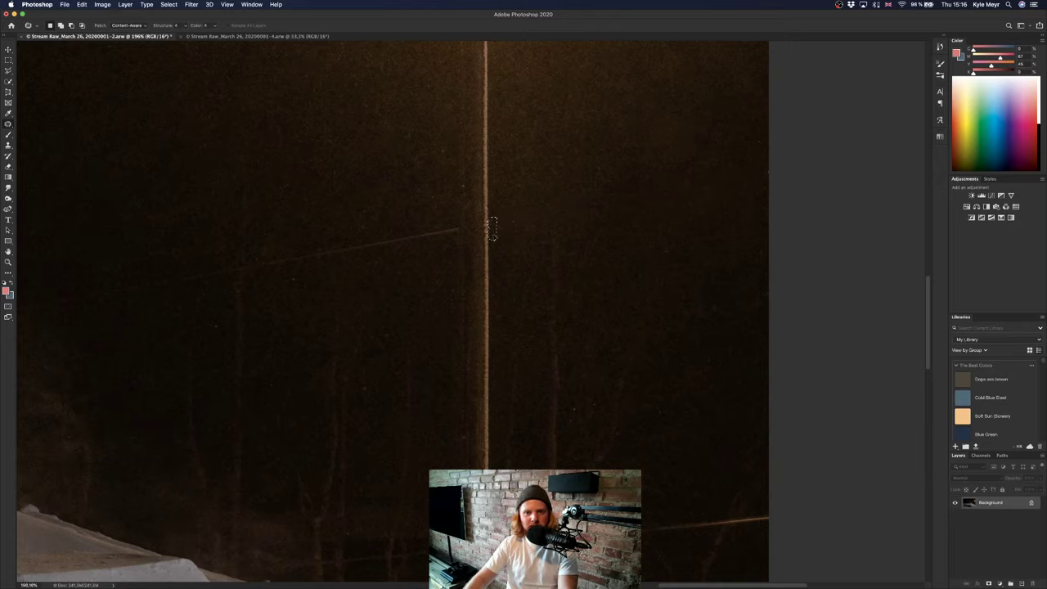
left_click_drag(492, 228, 490, 219)
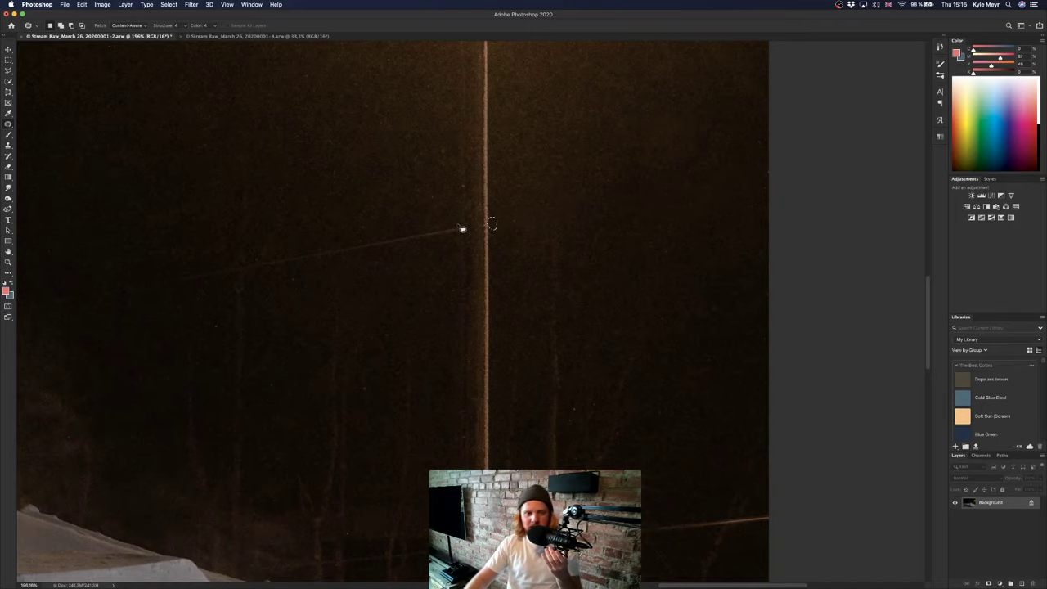
Patch out the faint upper cable running across the dark background to the left of the lamp pole, and deselect.
scroll(463, 229, "left", 5)
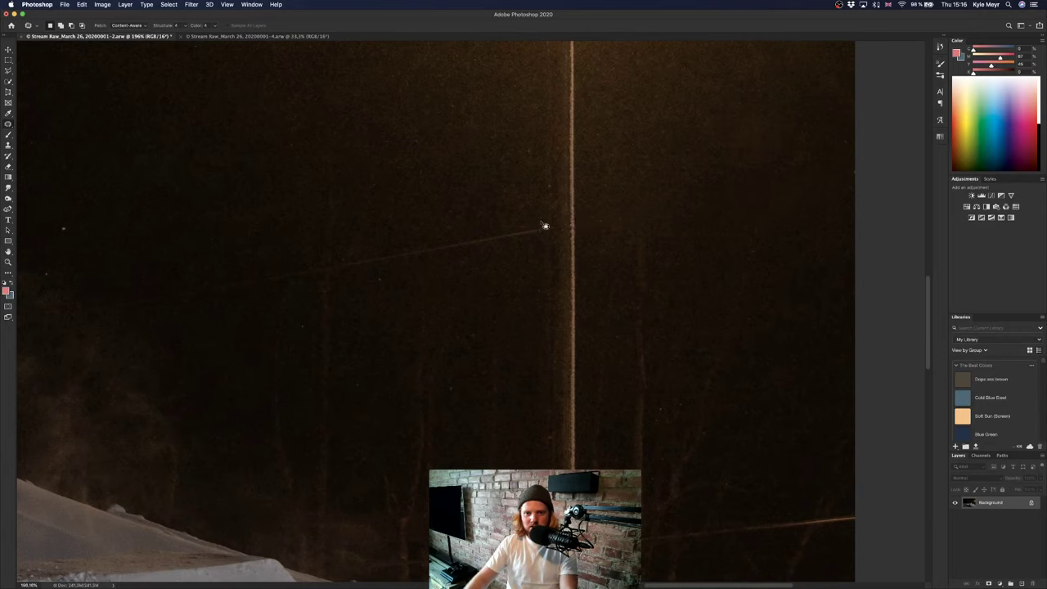
left_click_drag(551, 239, 341, 286)
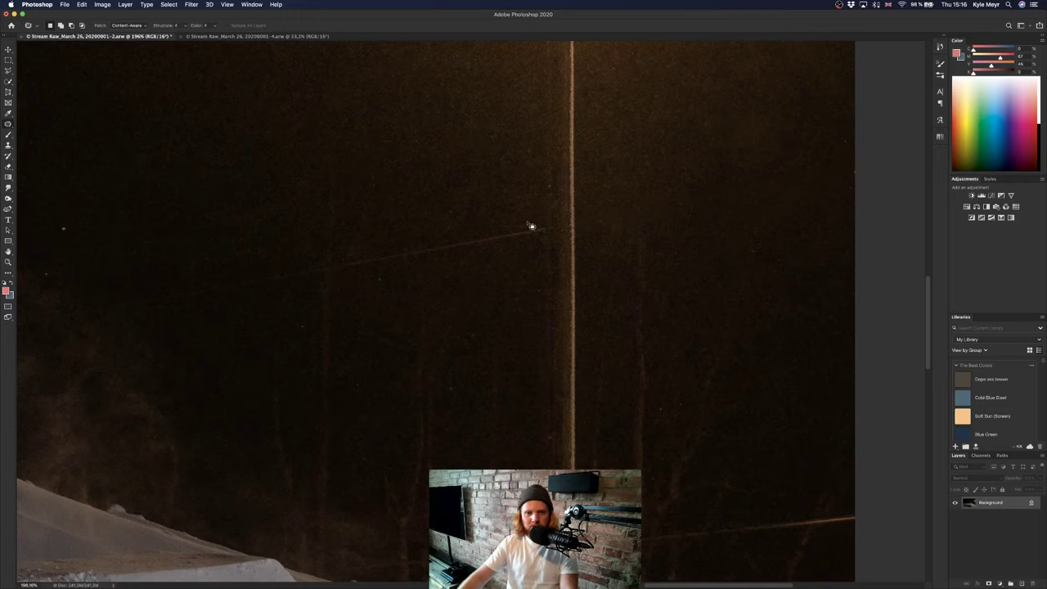
mouse_move(541, 221)
left_mouse_down()
mouse_move(537, 251)
mouse_move(207, 301)
mouse_move(122, 308)
mouse_move(114, 299)
left_mouse_up()
mouse_move(310, 278)
left_mouse_down()
mouse_move(313, 260)
mouse_move(322, 268)
left_mouse_up()
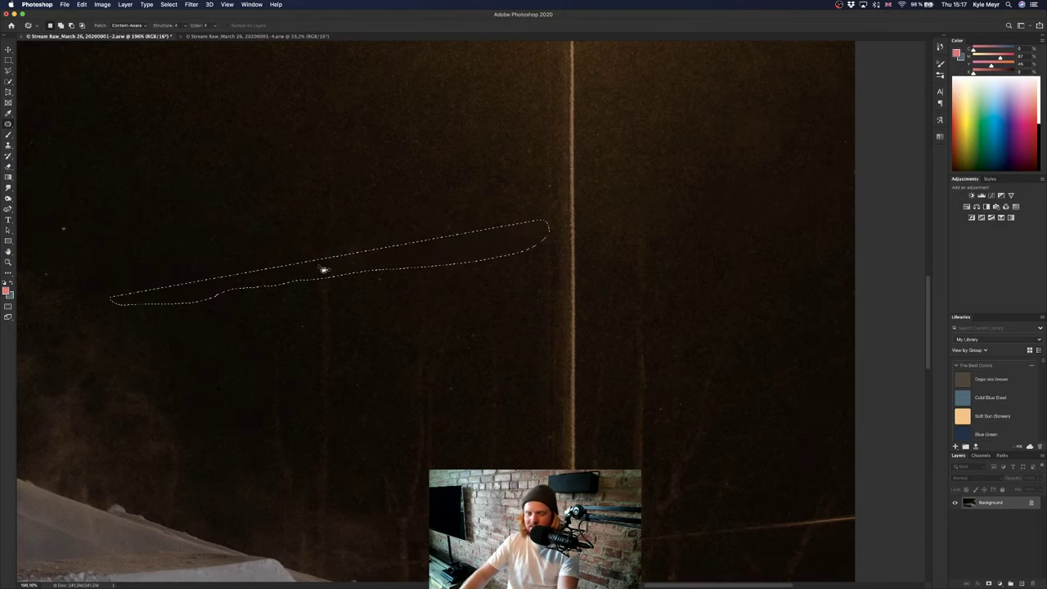
left_click(394, 283)
Patch out the lower cable between the lamp pole and the photo's right edge and its continuation left of the pole, and deselect.
scroll(523, 308, "down", 3)
scroll(523, 308, "right", 1)
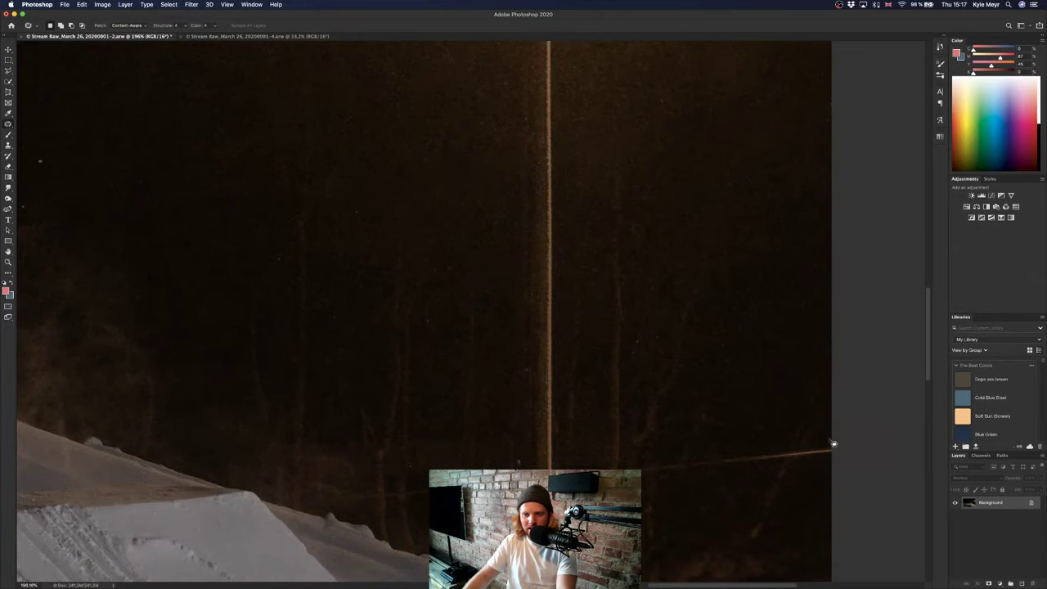
scroll(831, 449, "down", 1)
scroll(831, 449, "right", 1)
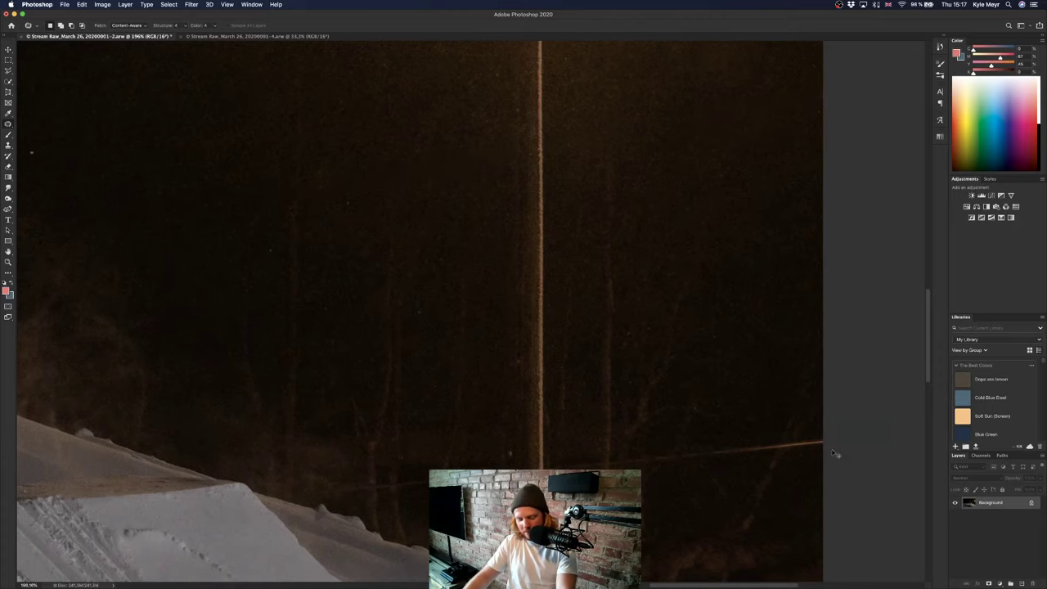
mouse_move(835, 438)
left_mouse_down()
mouse_move(768, 482)
mouse_move(650, 488)
mouse_move(818, 432)
mouse_move(822, 409)
left_mouse_up()
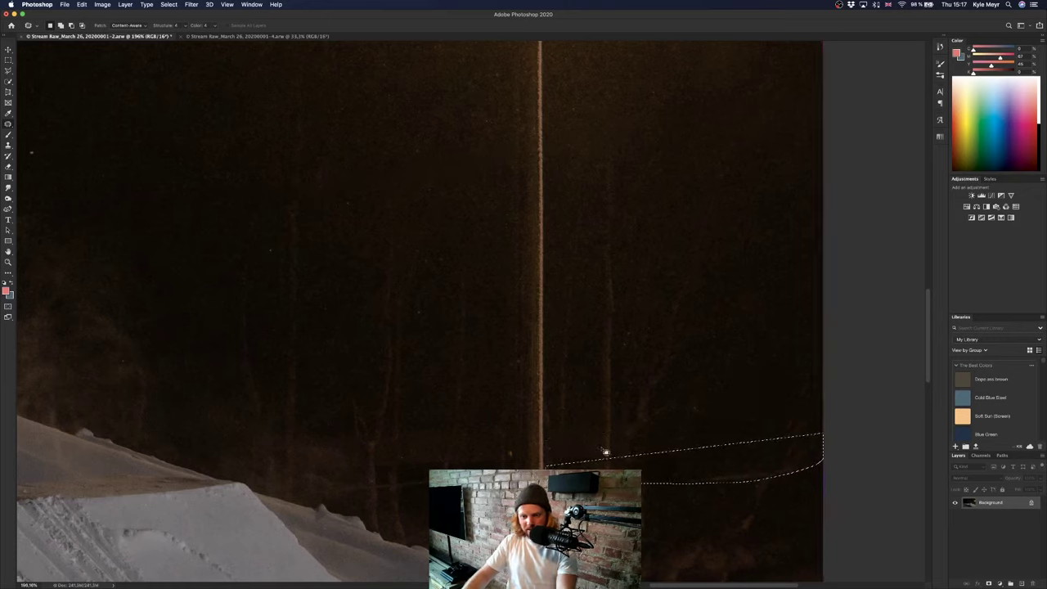
left_click_drag(605, 450, 572, 490)
key("super+d")
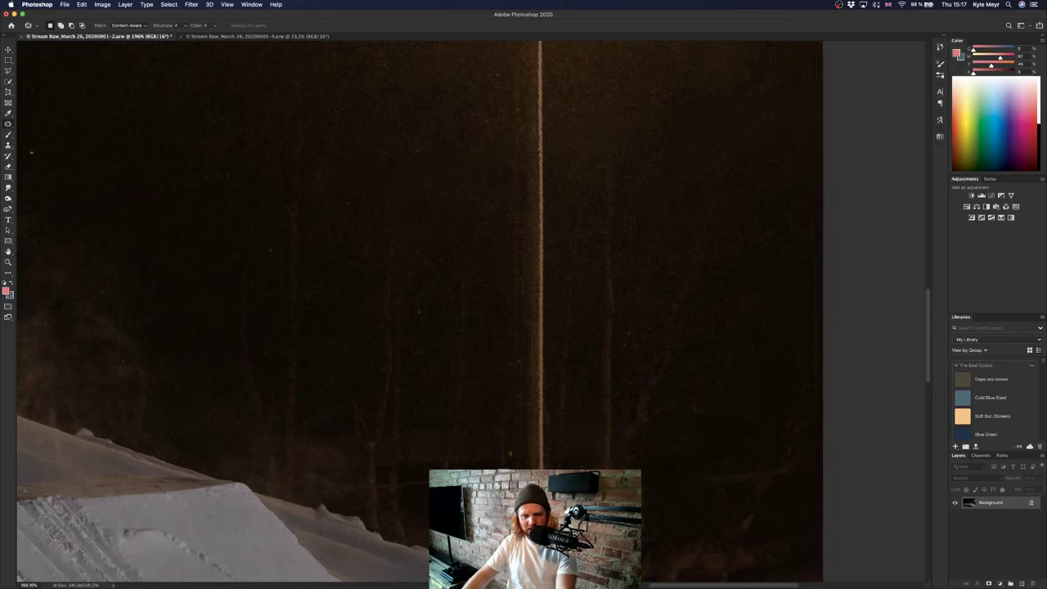
mouse_move(425, 497)
left_mouse_down()
mouse_move(362, 502)
mouse_move(326, 489)
left_mouse_up()
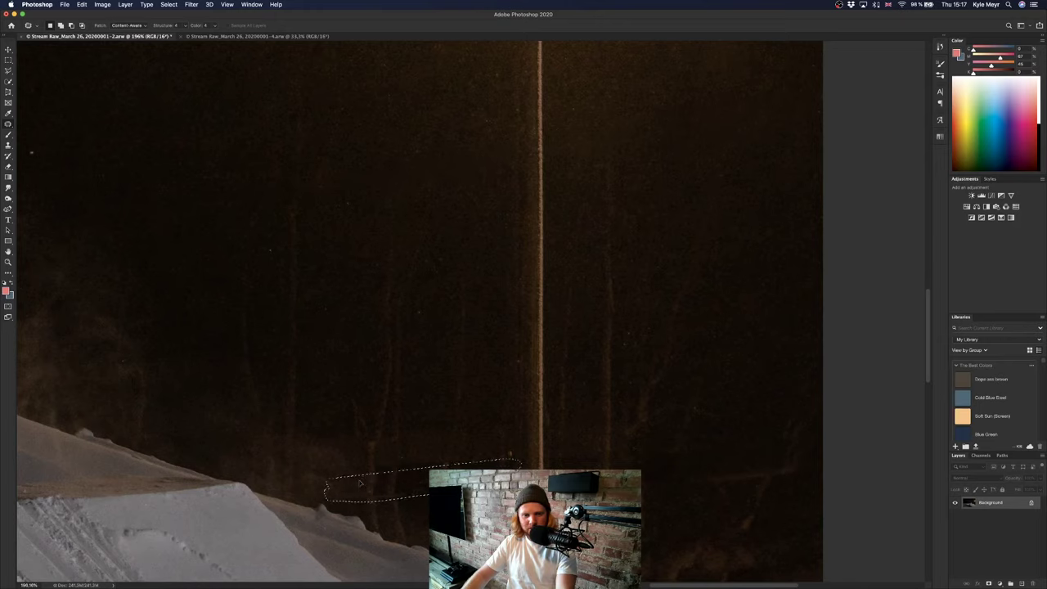
key("super+d")
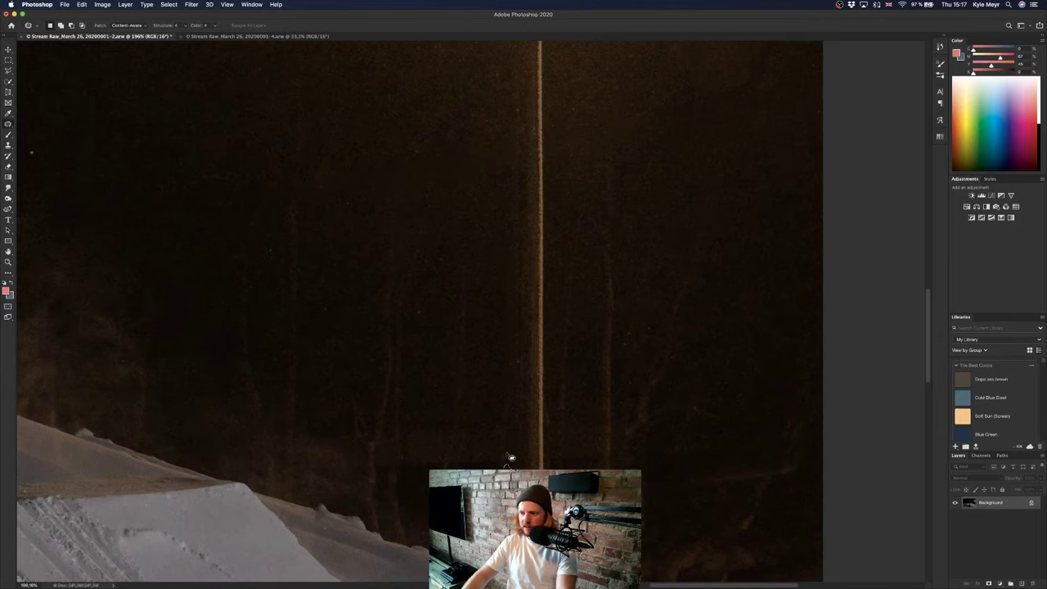
Patch away the faint leftover streak of the lower cable among the trees near the photo's right edge, and deselect.
key("super+0")
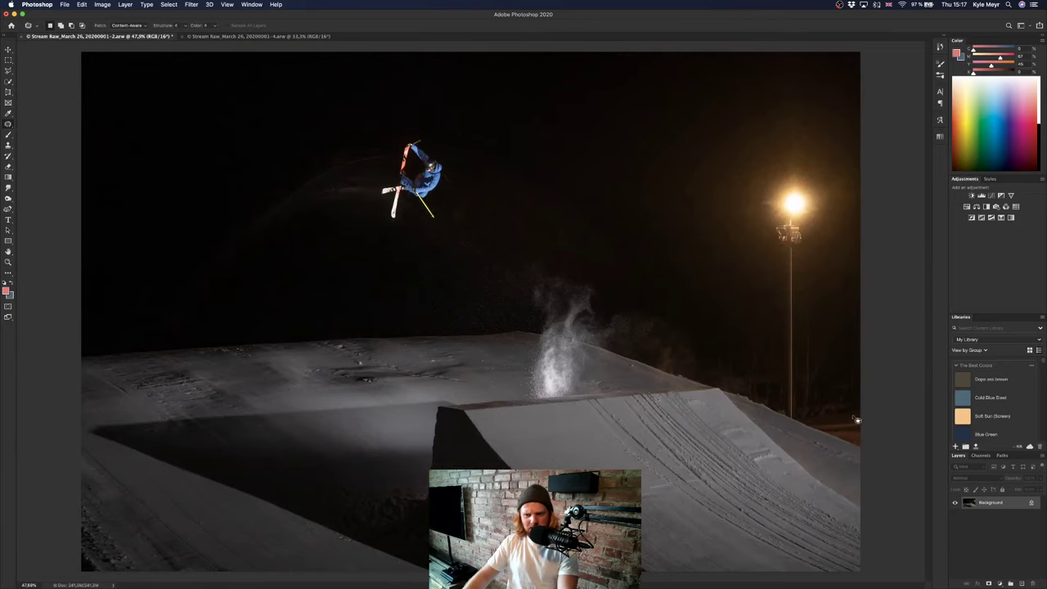
scroll(857, 420, "up", 10)
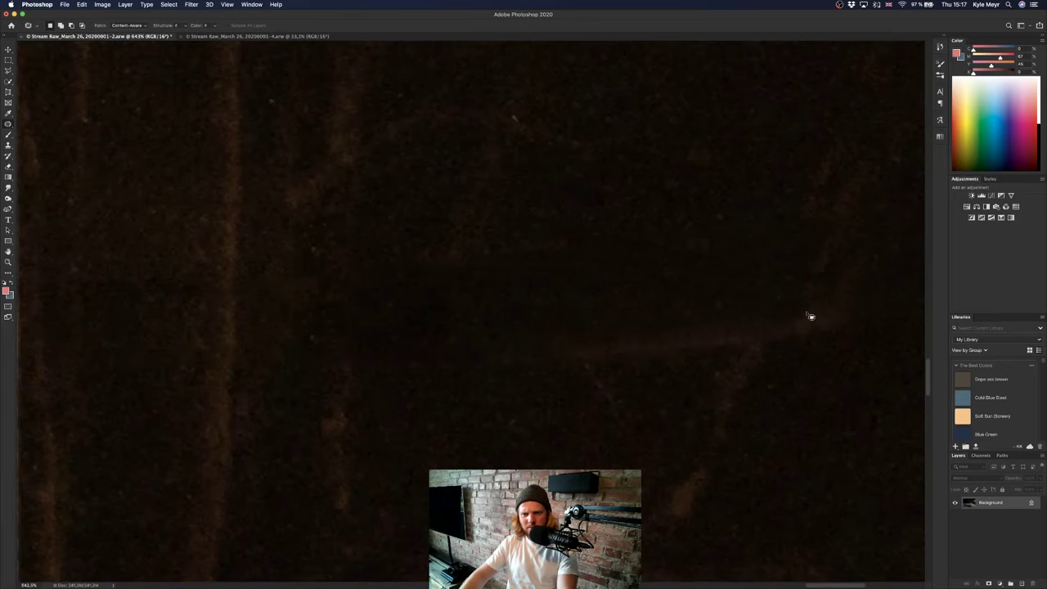
mouse_move(809, 315)
left_mouse_down()
mouse_move(692, 325)
mouse_move(561, 357)
mouse_move(810, 379)
mouse_move(844, 313)
mouse_move(814, 315)
mouse_move(810, 261)
mouse_move(812, 284)
left_mouse_up()
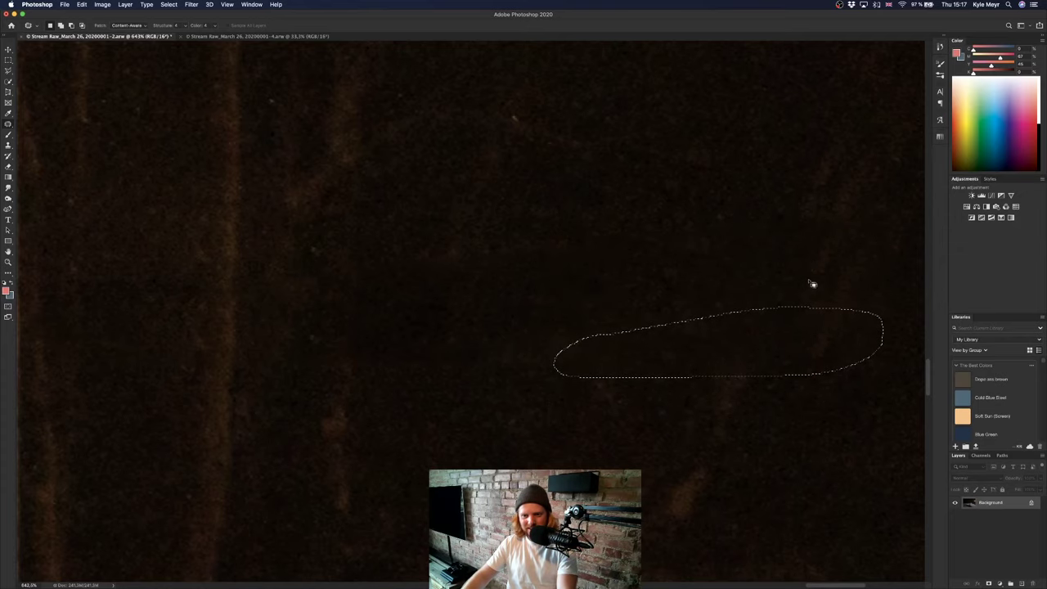
left_click(813, 285)
Patch out the bright snow lump and the clump further left on the snowfield behind the jump, and deselect.
scroll(815, 300, "down", 10)
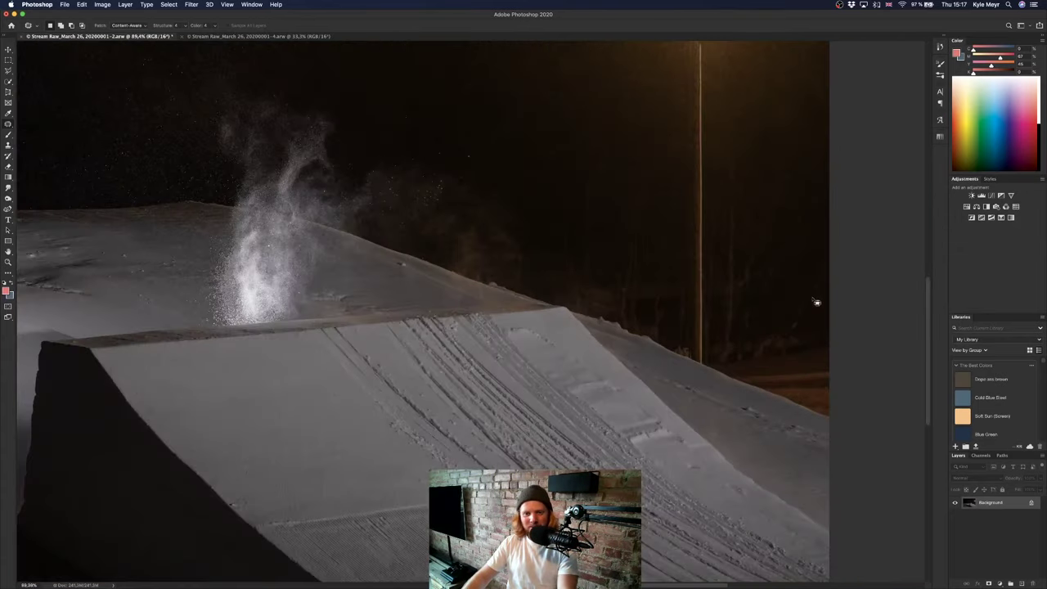
scroll(815, 302, "down", 5)
scroll(400, 350, "up", 8)
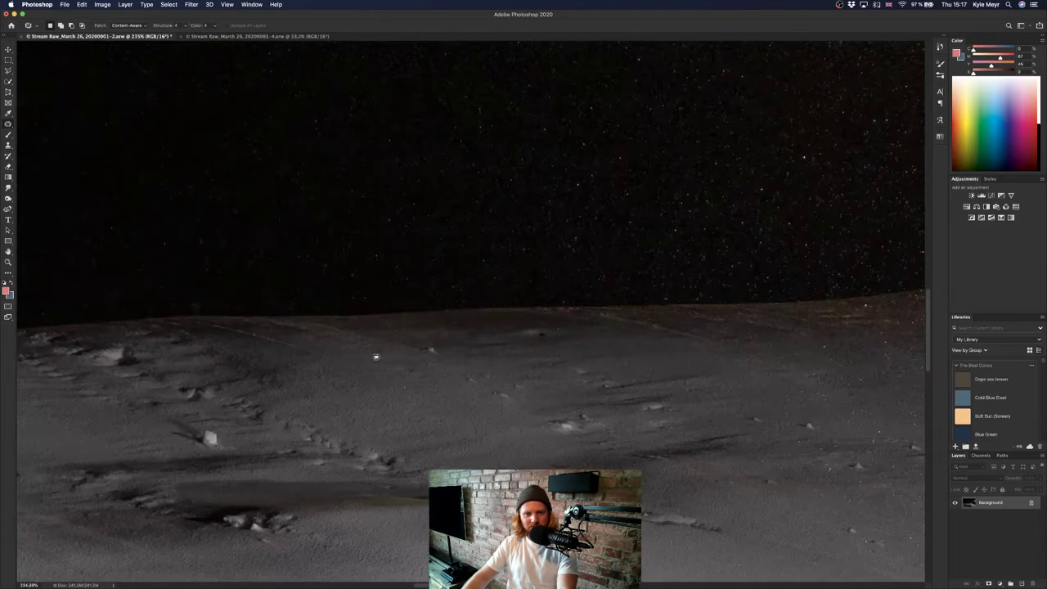
scroll(434, 355, "left", 2)
mouse_move(346, 423)
left_mouse_down()
mouse_move(347, 450)
mouse_move(381, 439)
mouse_move(311, 413)
left_mouse_up()
left_click_drag(357, 440, 265, 449)
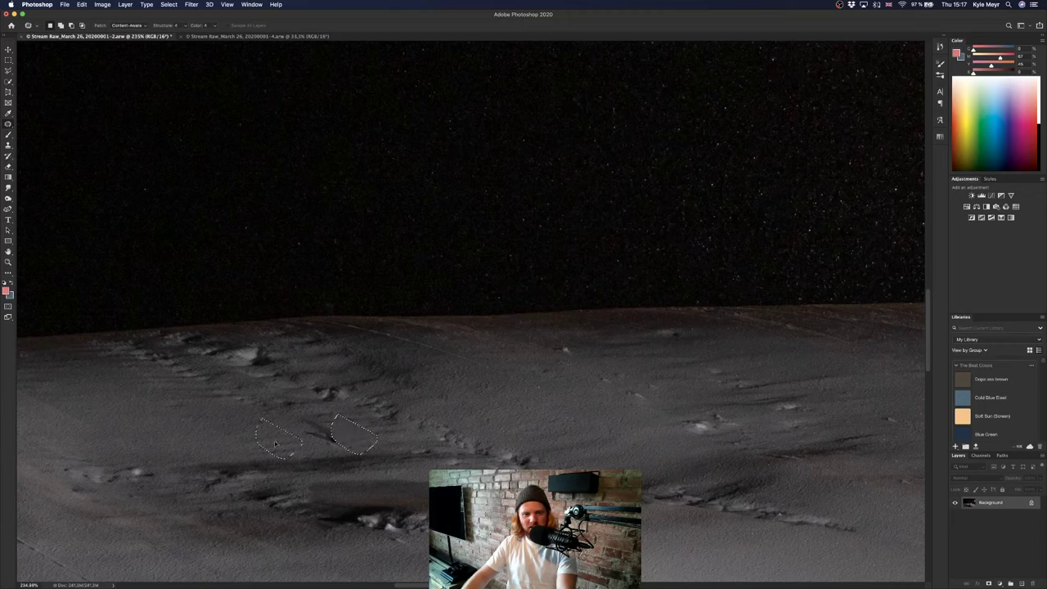
mouse_move(319, 418)
left_mouse_down()
mouse_move(311, 412)
mouse_move(297, 423)
mouse_move(345, 452)
mouse_move(347, 441)
left_mouse_up()
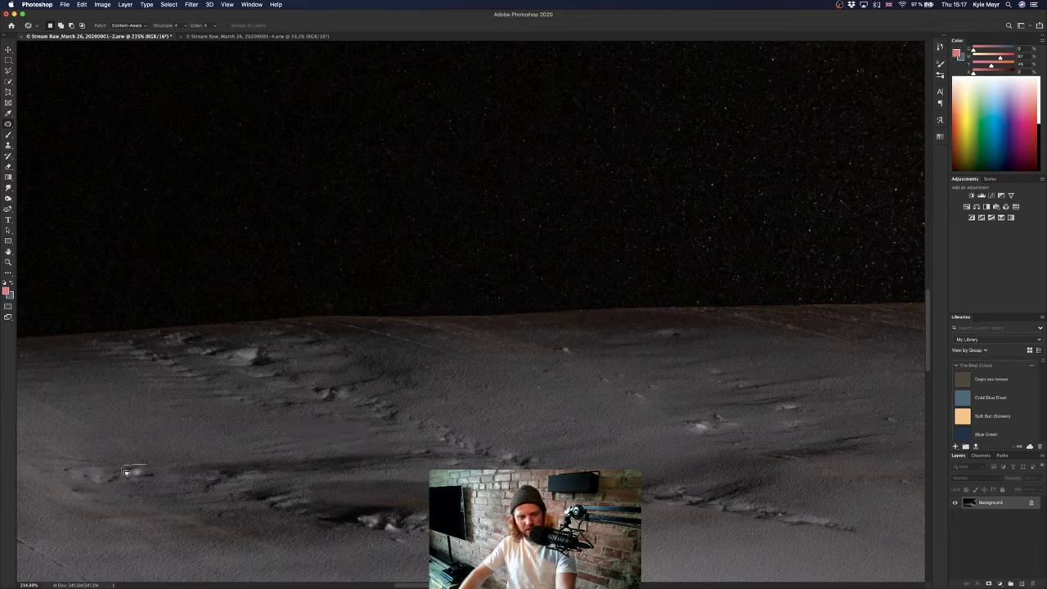
left_click_drag(166, 458, 123, 476)
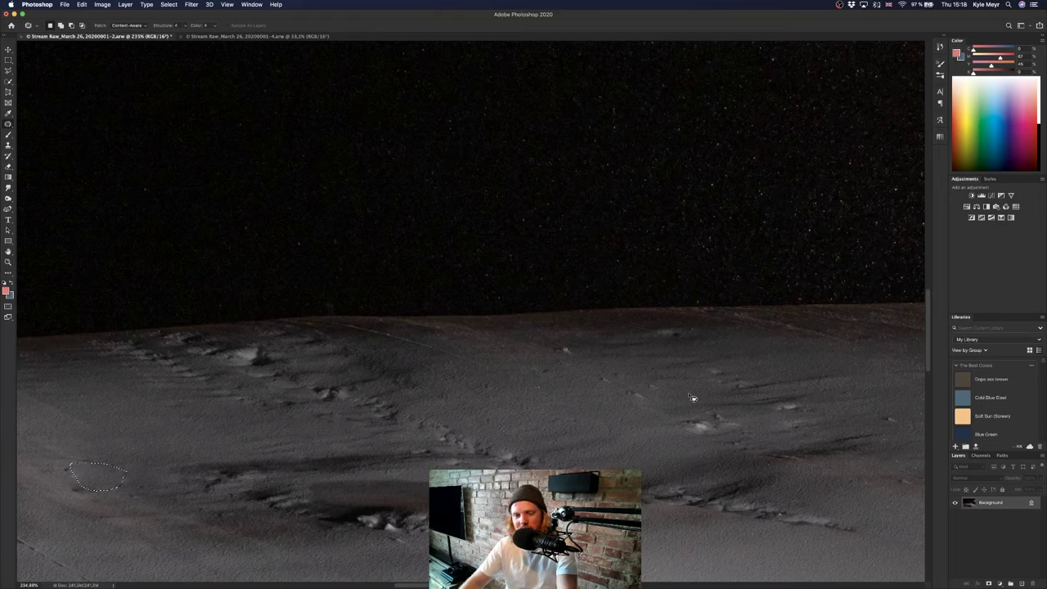
key("super+d")
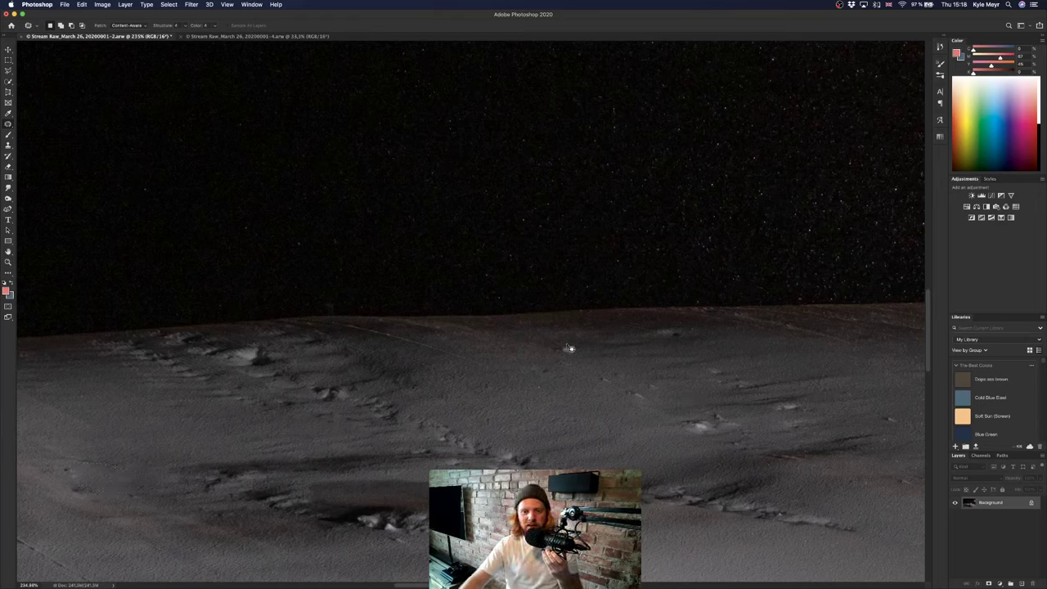
Patch out the small lumps and marks on the smooth snow below the ridge, to the right of the footprint trail.
left_click_drag(570, 348, 544, 365)
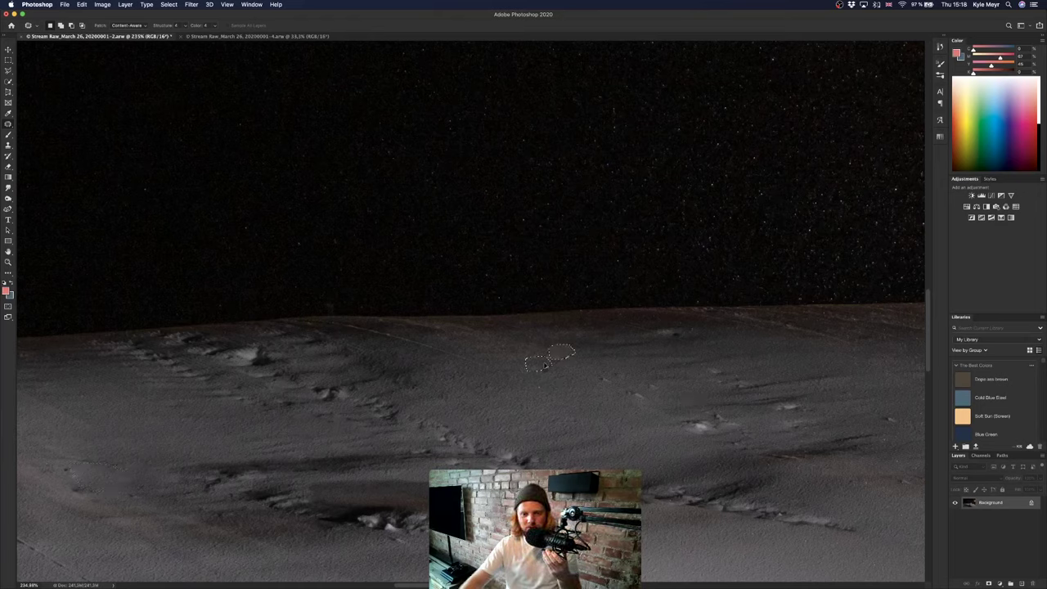
key("super+d")
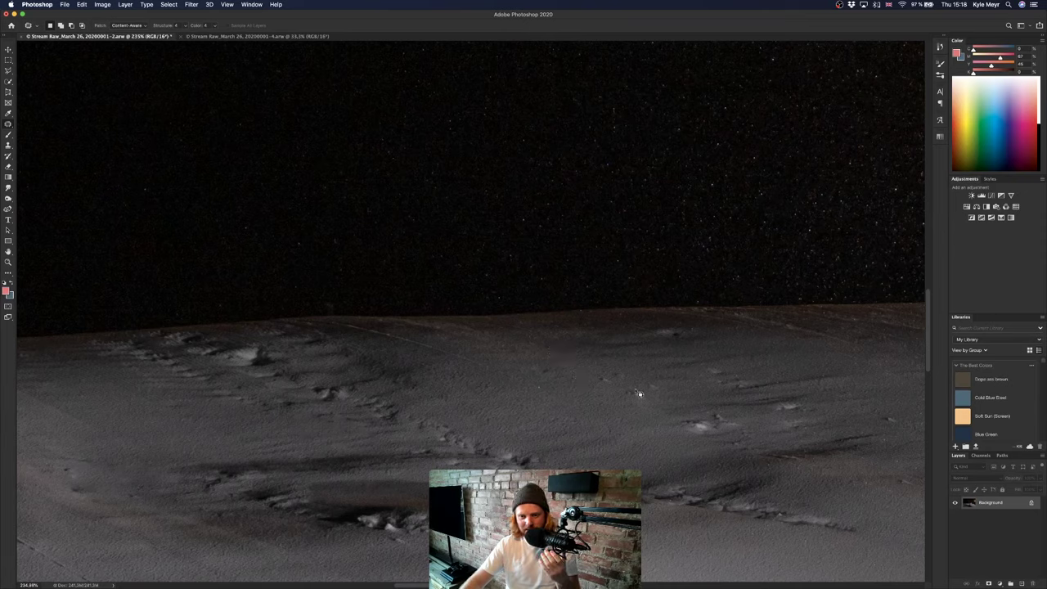
mouse_move(639, 393)
left_mouse_down()
mouse_move(624, 398)
mouse_move(652, 401)
mouse_move(626, 414)
left_mouse_up()
key("super+d")
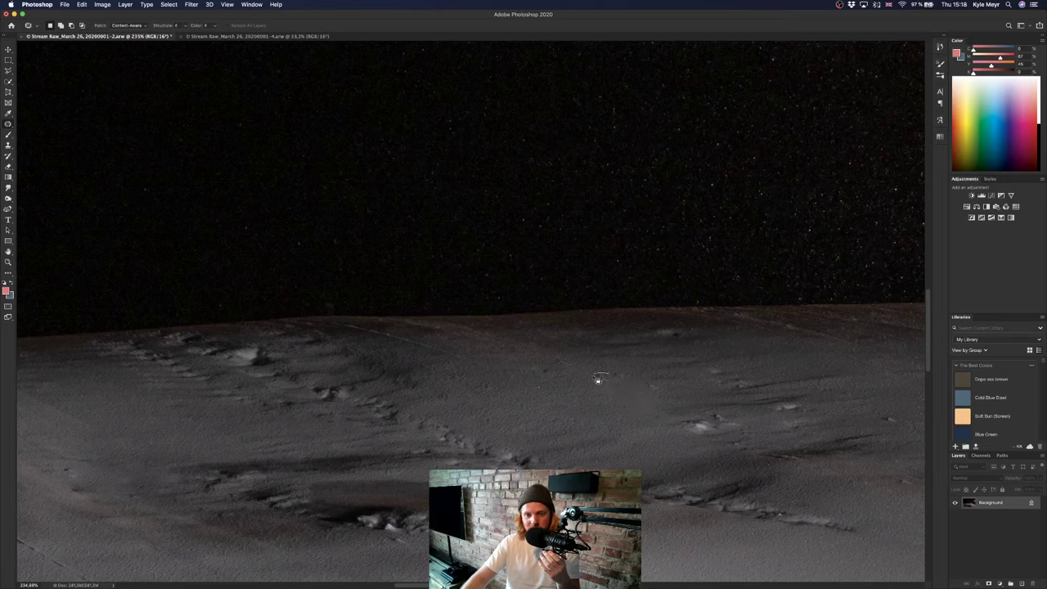
mouse_move(597, 380)
left_mouse_down()
mouse_move(619, 374)
mouse_move(586, 362)
mouse_move(626, 368)
mouse_move(632, 379)
mouse_move(612, 366)
left_mouse_up()
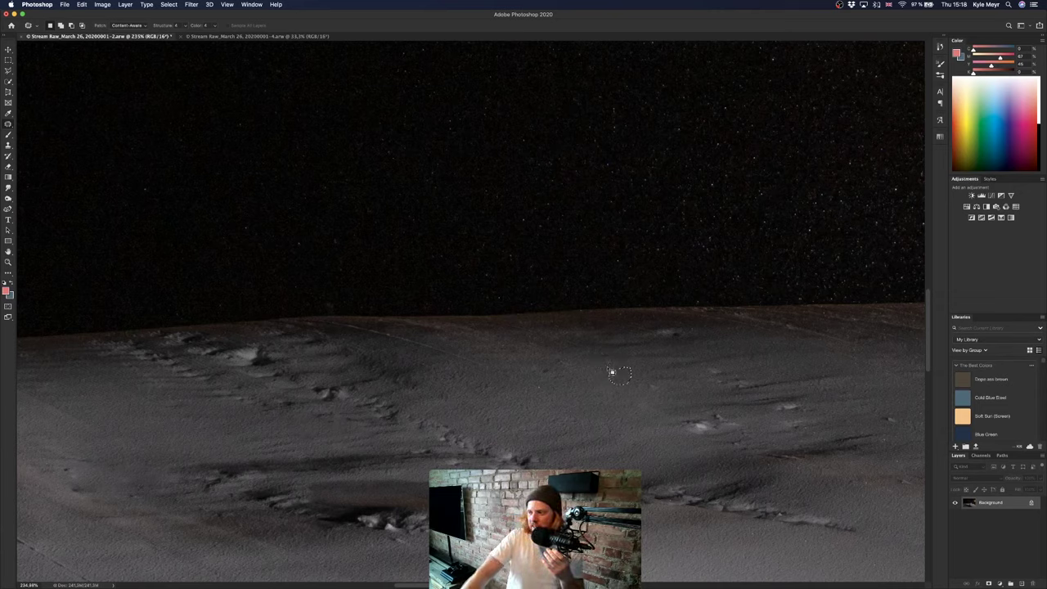
mouse_move(724, 408)
left_mouse_down()
mouse_move(691, 415)
mouse_move(674, 437)
mouse_move(709, 446)
mouse_move(749, 422)
mouse_move(693, 401)
mouse_move(715, 370)
left_mouse_up()
key("ctrl+d")
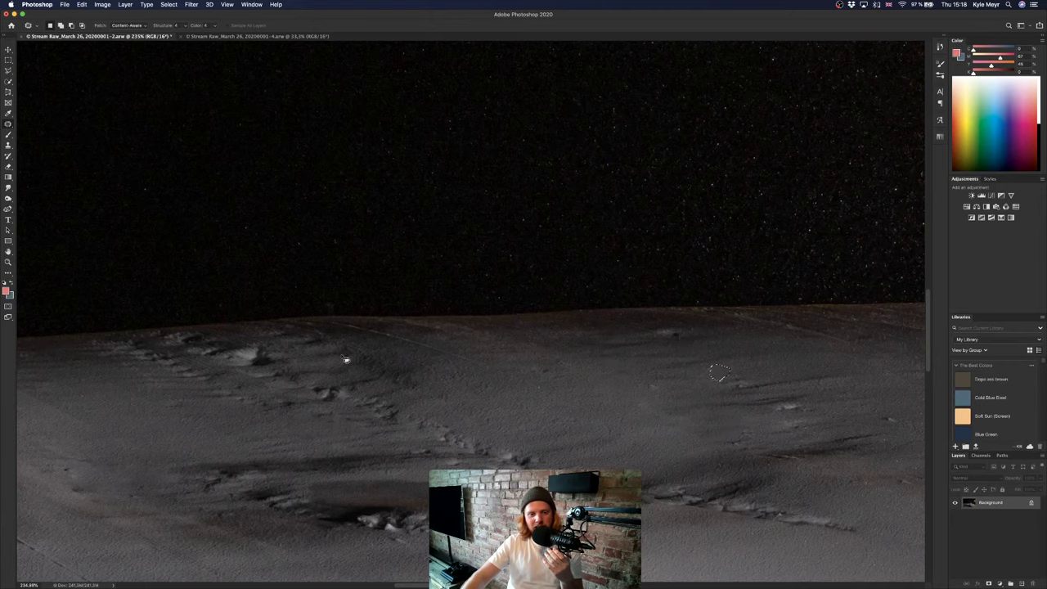
Patch out the two small snow marks further right on the slope, level with the dark streaks.
scroll(345, 360, "down", 3)
scroll(409, 367, "right", 2)
scroll(409, 367, "down", 1)
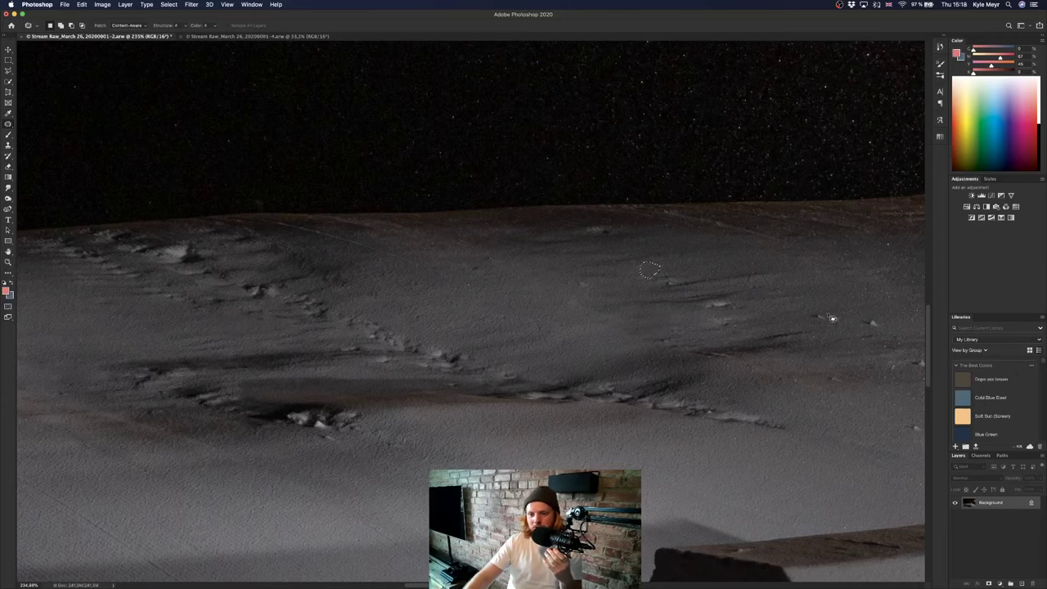
mouse_move(832, 319)
left_mouse_down()
mouse_move(810, 322)
mouse_move(836, 326)
mouse_move(811, 312)
left_mouse_up()
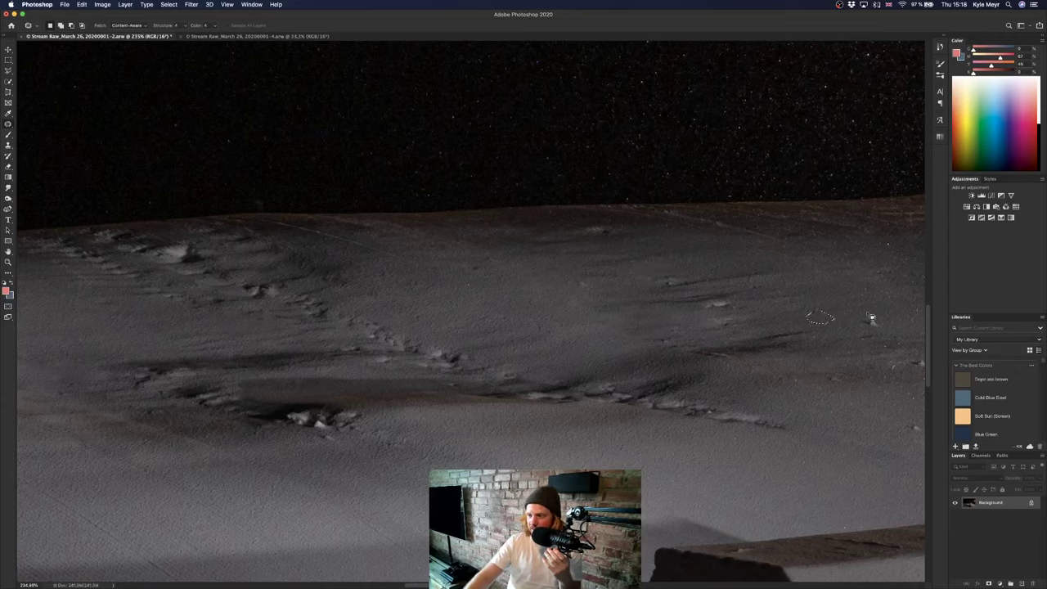
mouse_move(881, 321)
left_mouse_down()
mouse_move(863, 320)
mouse_move(877, 331)
mouse_move(854, 309)
left_mouse_up()
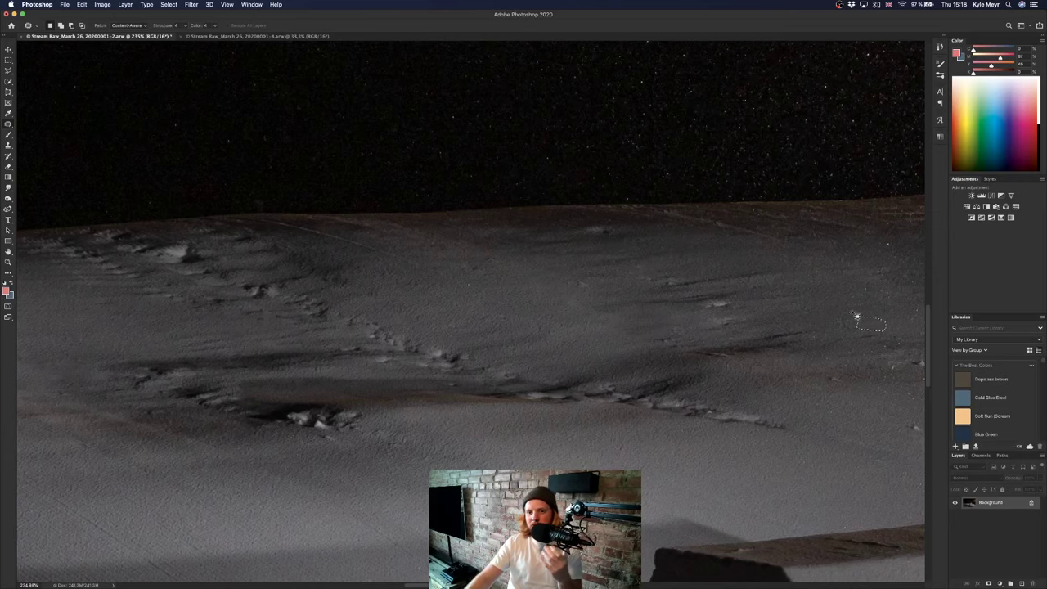
Patch out the lumps and specks to the left of the snow spray and the pale clump among the dark streaks.
scroll(852, 321, "right", 5)
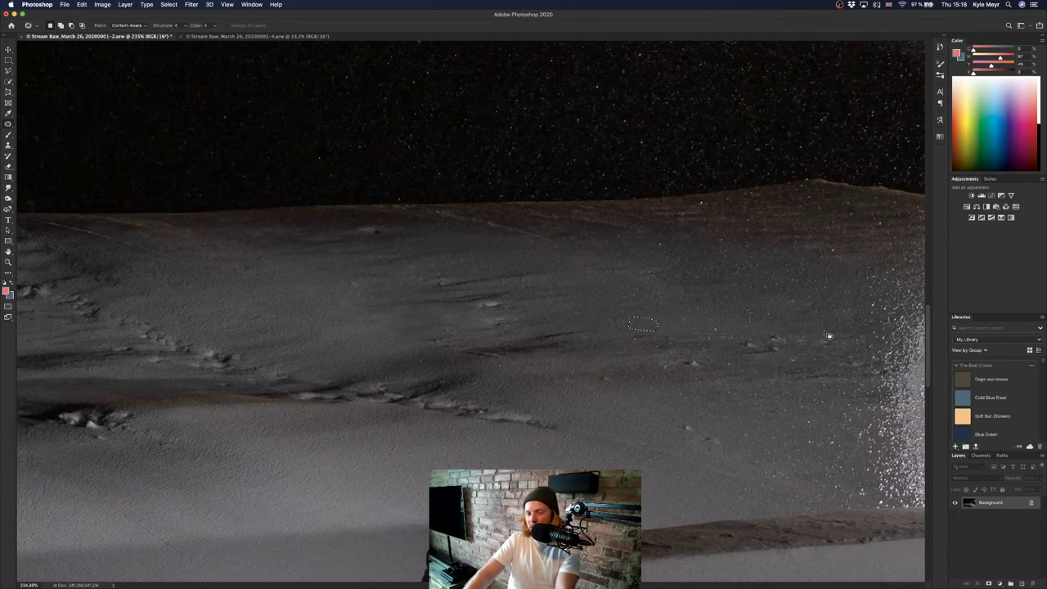
mouse_move(705, 361)
left_mouse_down()
mouse_move(685, 362)
mouse_move(693, 358)
left_mouse_up()
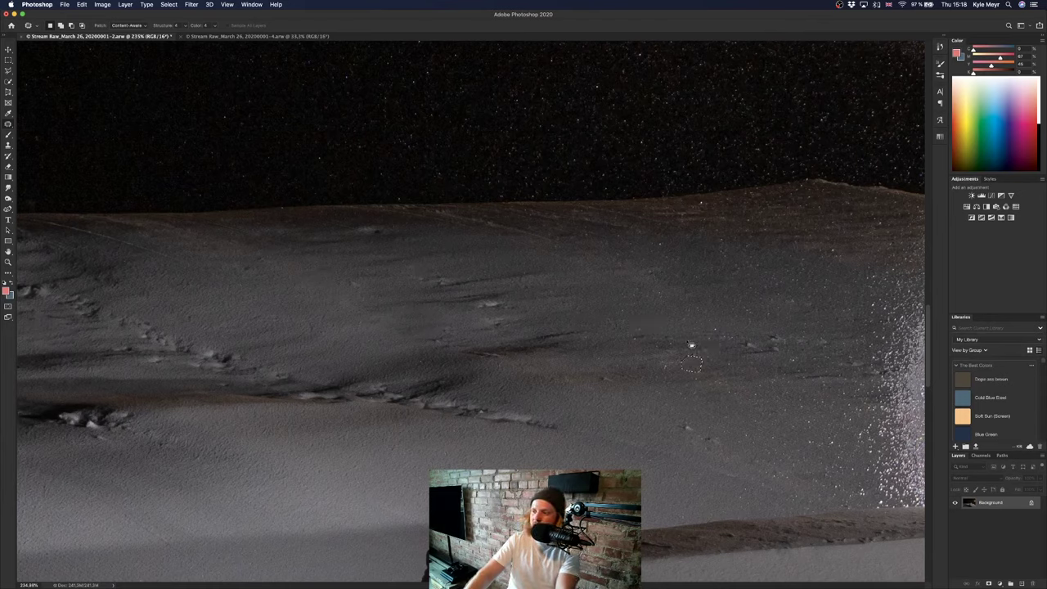
mouse_move(767, 344)
left_mouse_down()
mouse_move(736, 346)
mouse_move(775, 363)
mouse_move(783, 352)
mouse_move(744, 342)
left_mouse_up()
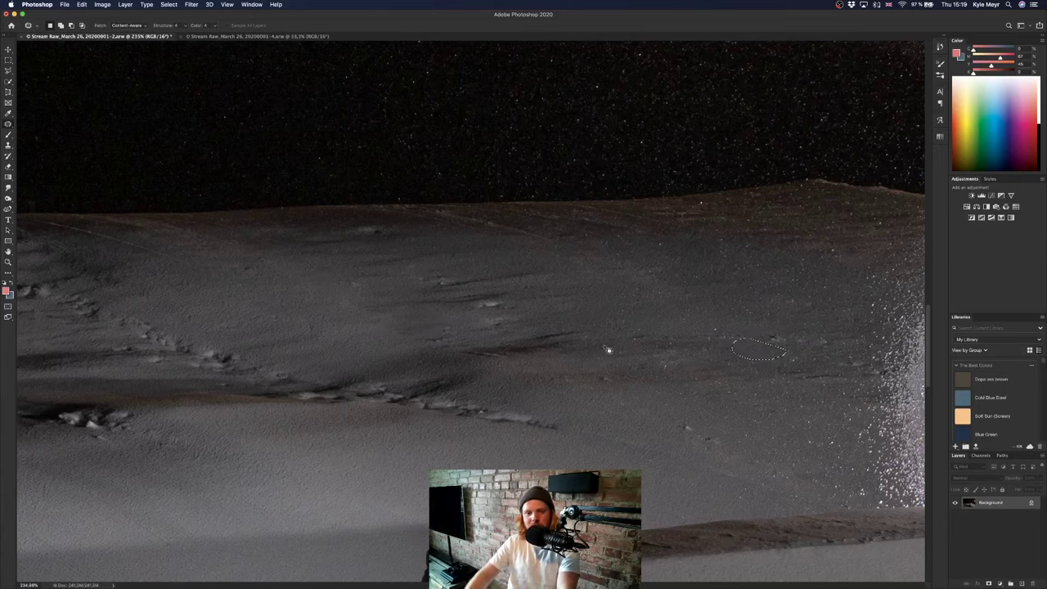
mouse_move(610, 372)
left_mouse_down()
mouse_move(598, 376)
mouse_move(622, 381)
mouse_move(610, 384)
left_mouse_up()
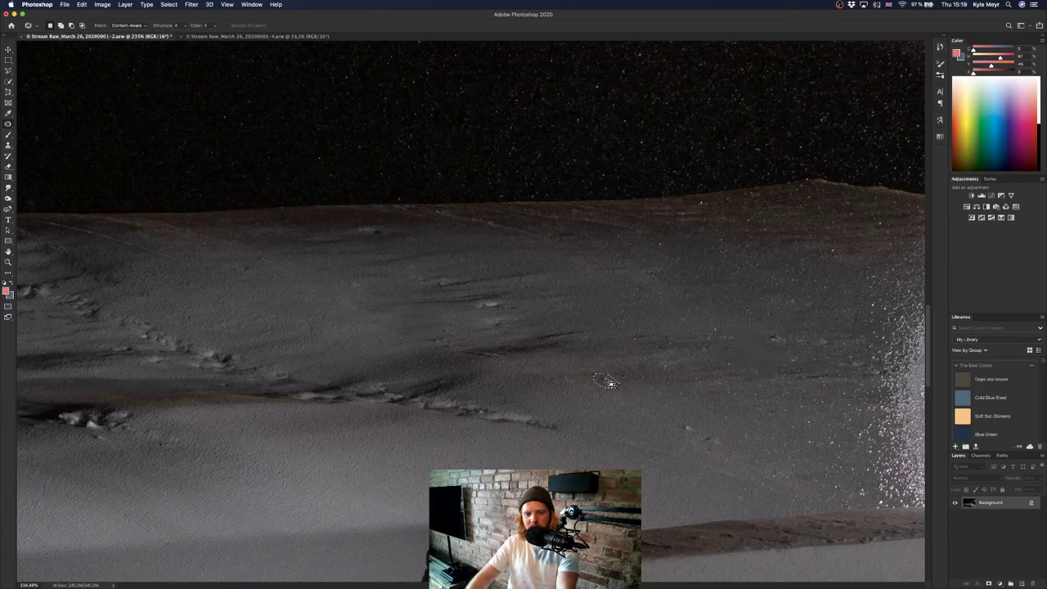
mouse_move(701, 431)
left_mouse_down()
mouse_move(689, 427)
mouse_move(728, 452)
mouse_move(723, 442)
left_mouse_up()
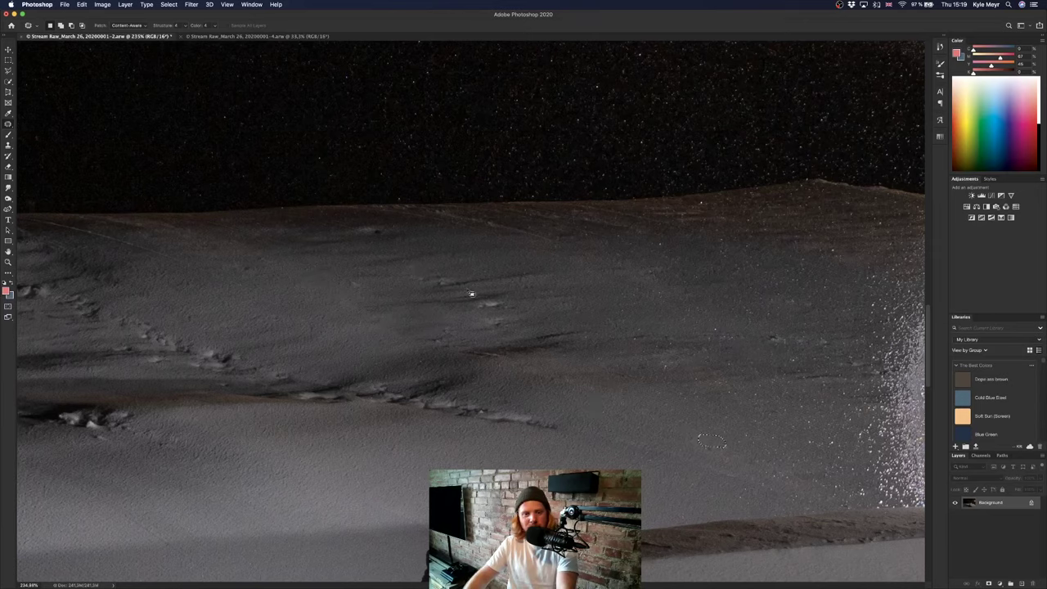
mouse_move(486, 299)
left_mouse_down()
mouse_move(519, 311)
mouse_move(509, 310)
left_mouse_up()
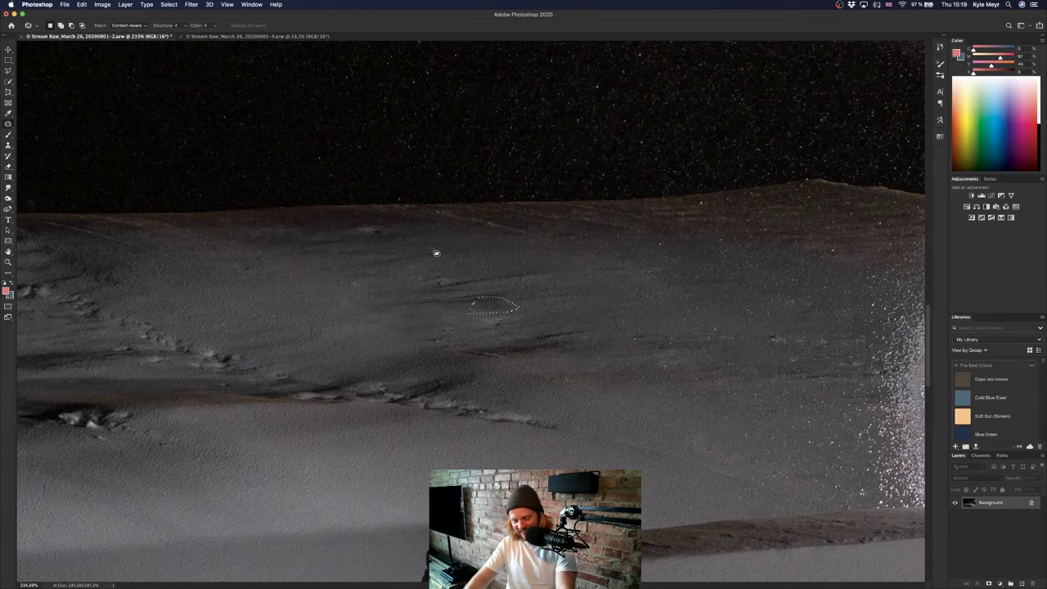
Patch out the small pale lump on the snow slope just below the ridge, to the right of the snow spray, and deselect.
scroll(435, 250, "down", 10)
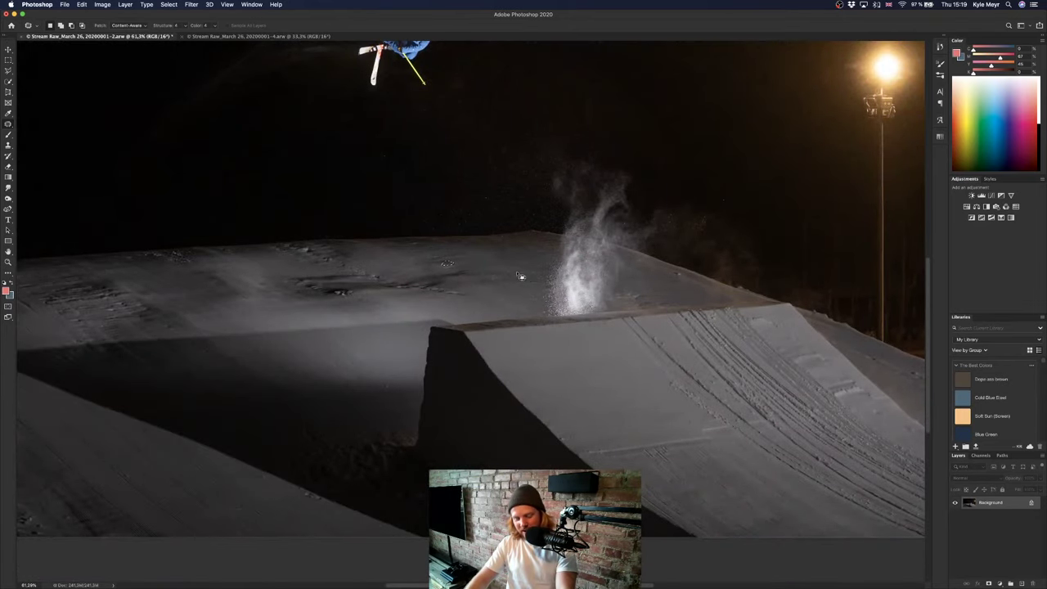
scroll(398, 275, "left", 5)
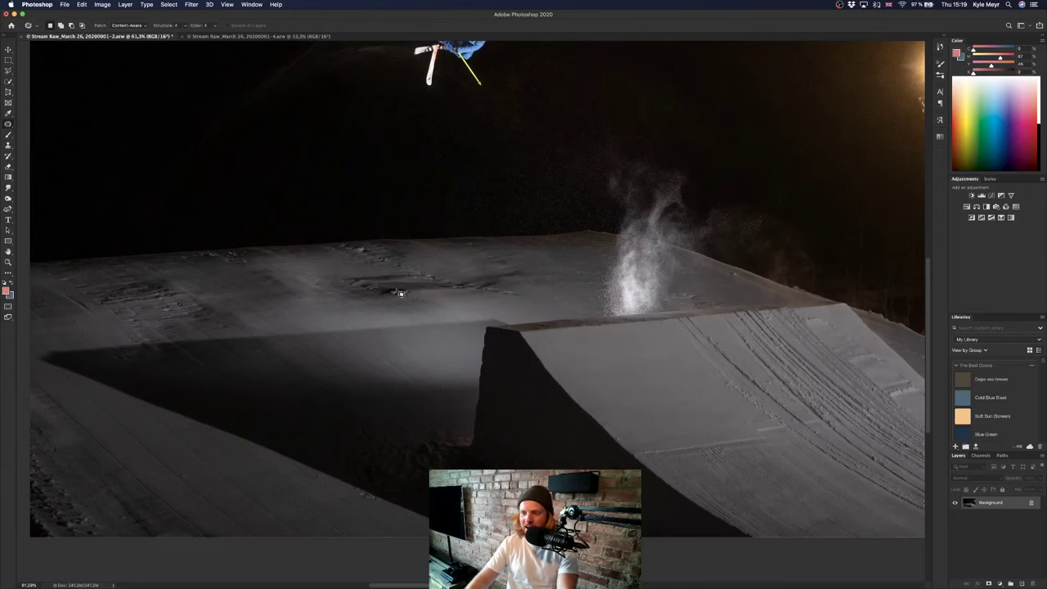
scroll(382, 290, "up", 10)
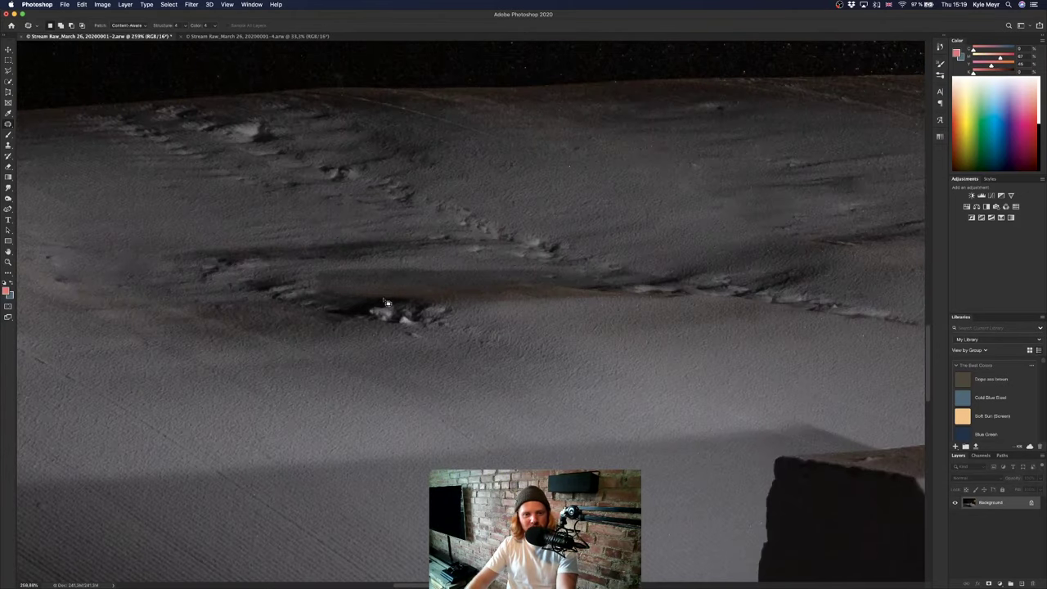
scroll(386, 299, "left", 15)
scroll(354, 287, "down", 8)
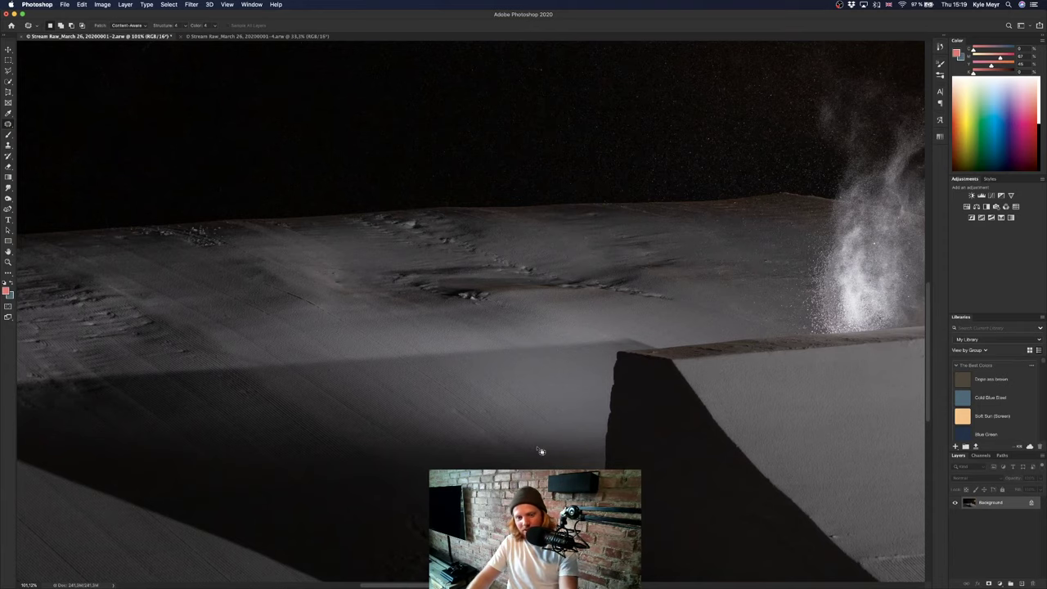
scroll(540, 451, "down", 5)
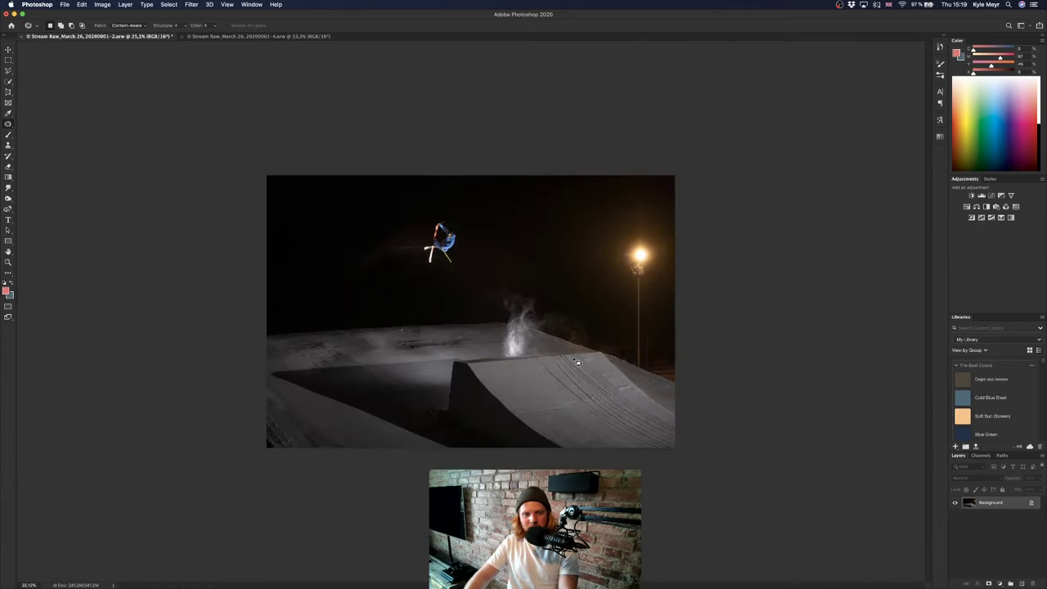
scroll(576, 361, "up", 10)
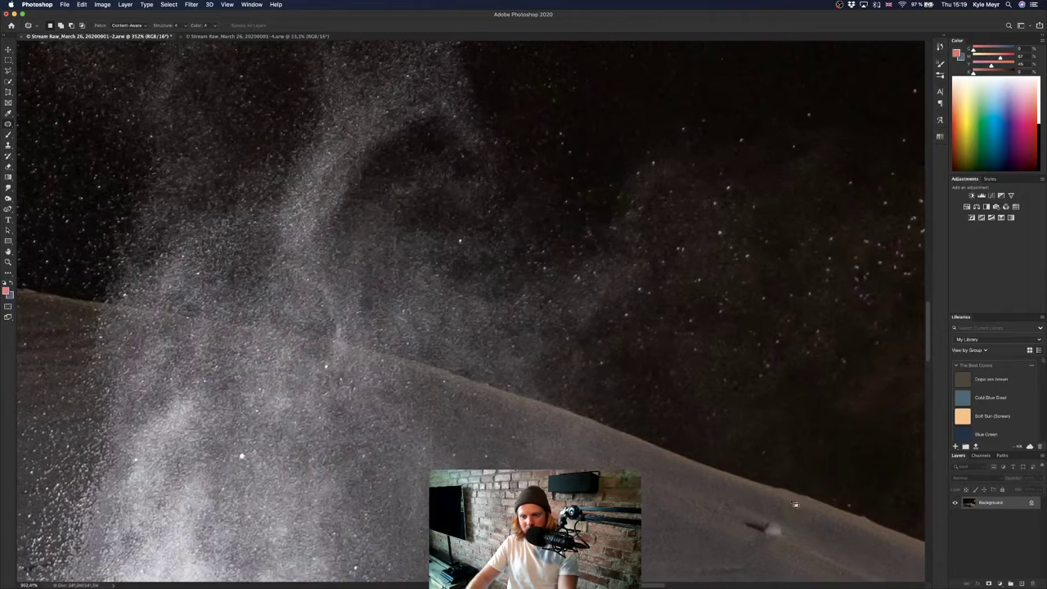
mouse_move(794, 504)
left_mouse_down()
mouse_move(748, 508)
mouse_move(754, 536)
mouse_move(790, 533)
mouse_move(787, 520)
left_mouse_up()
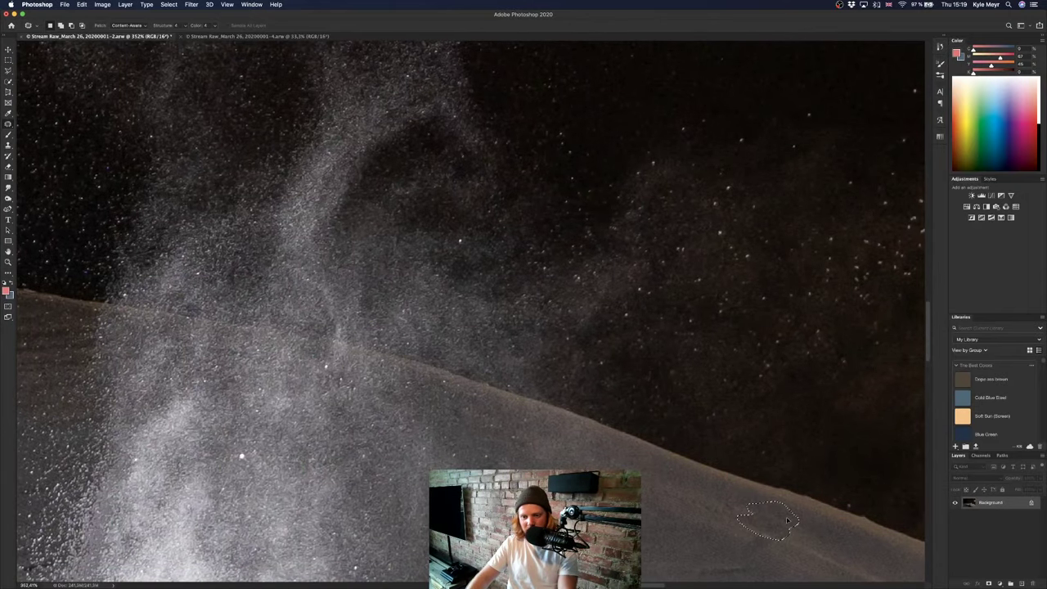
scroll(787, 521, "down", 2)
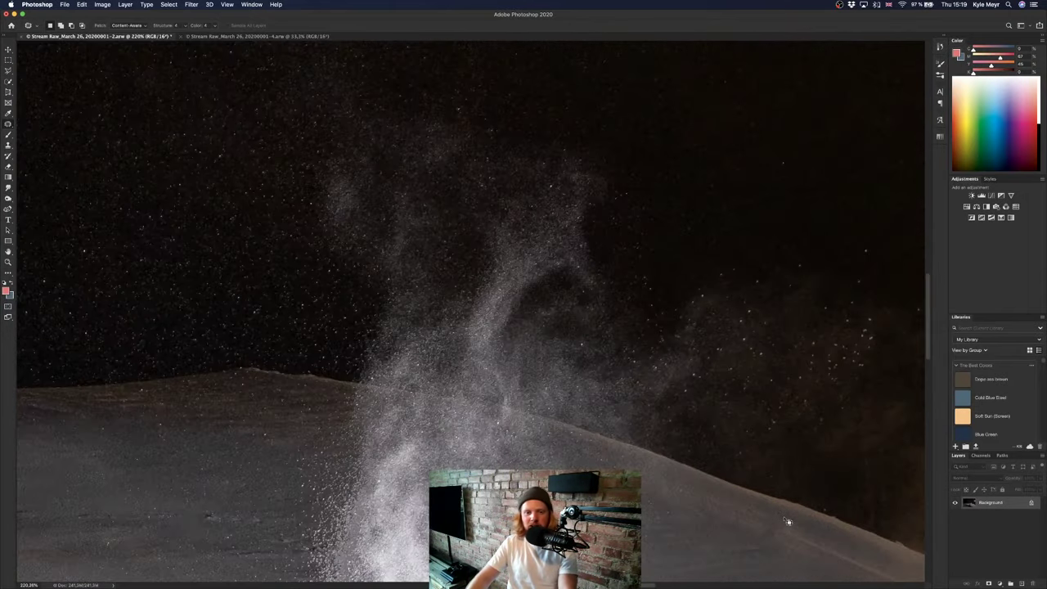
Save the retouched image and switch to Lightroom to compare the edited TIFF with the adjacent raw photo.
scroll(788, 521, "down", 6)
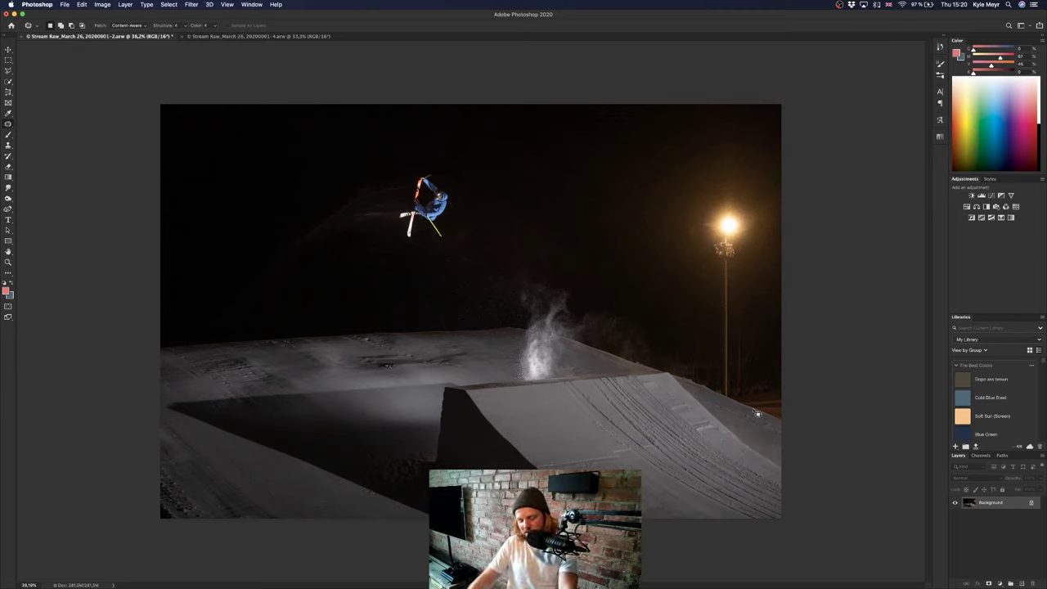
scroll(341, 468, "up", 5)
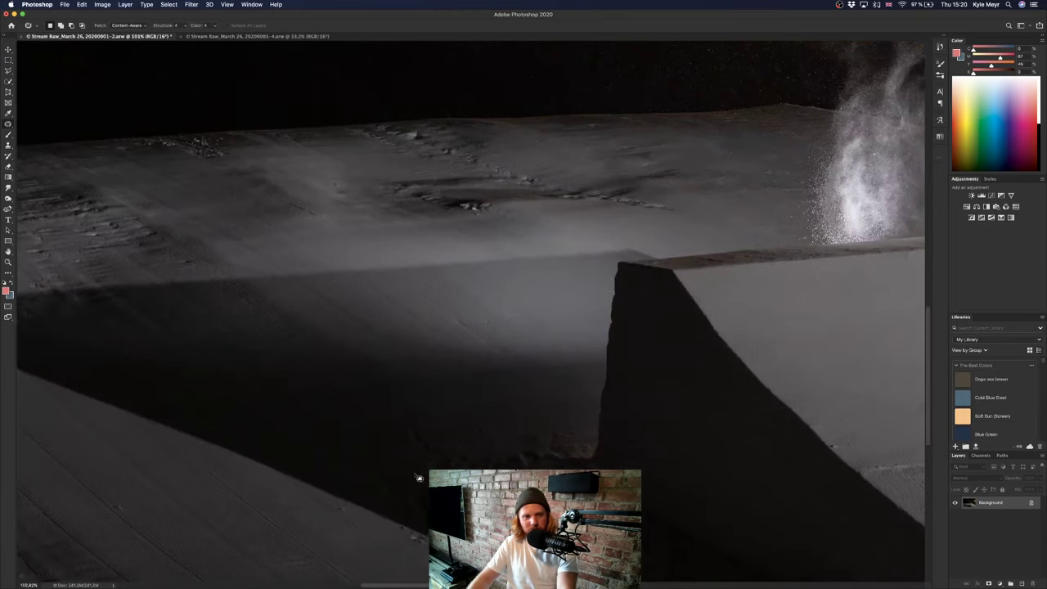
scroll(420, 479, "down", 2)
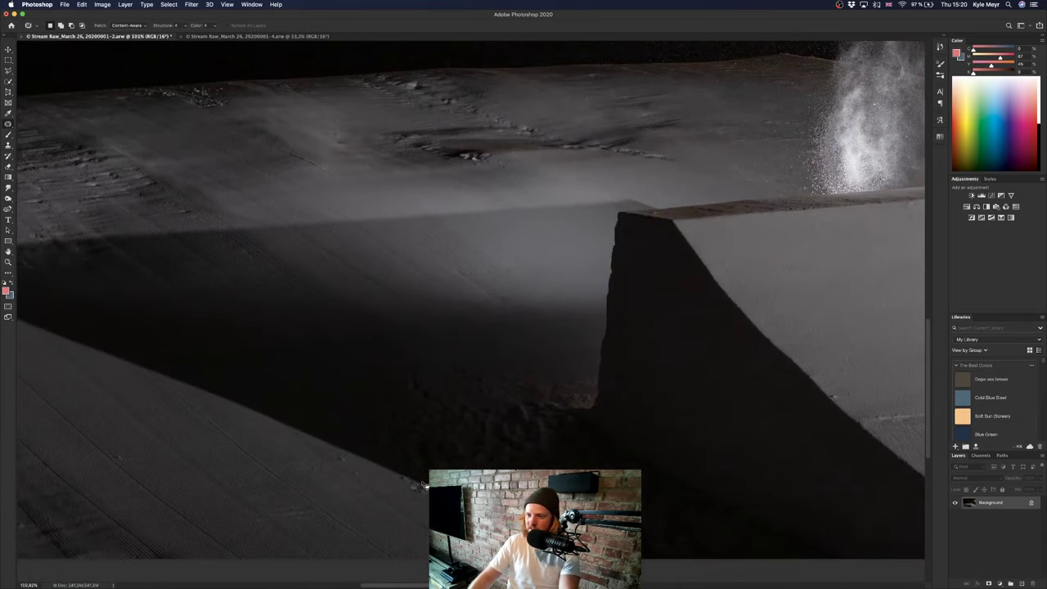
scroll(420, 474, "down", 5)
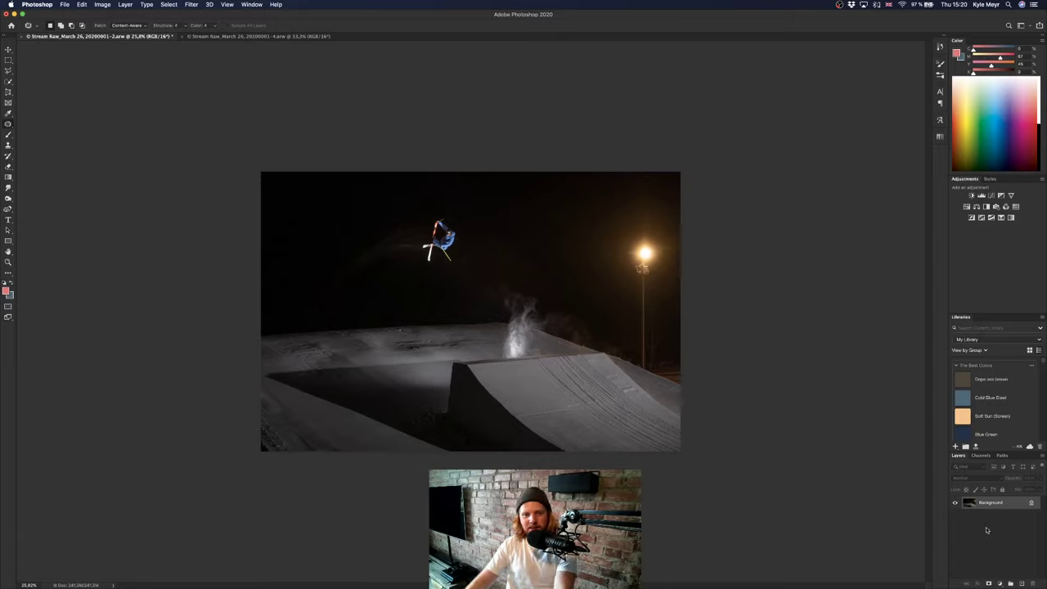
key("super+s")
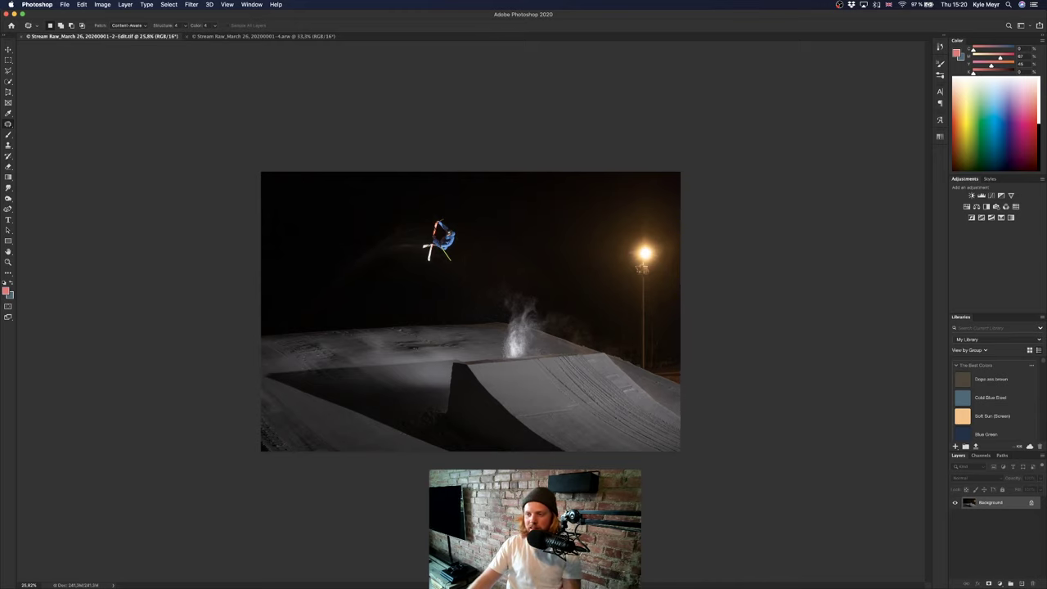
key("ctrl+Right")
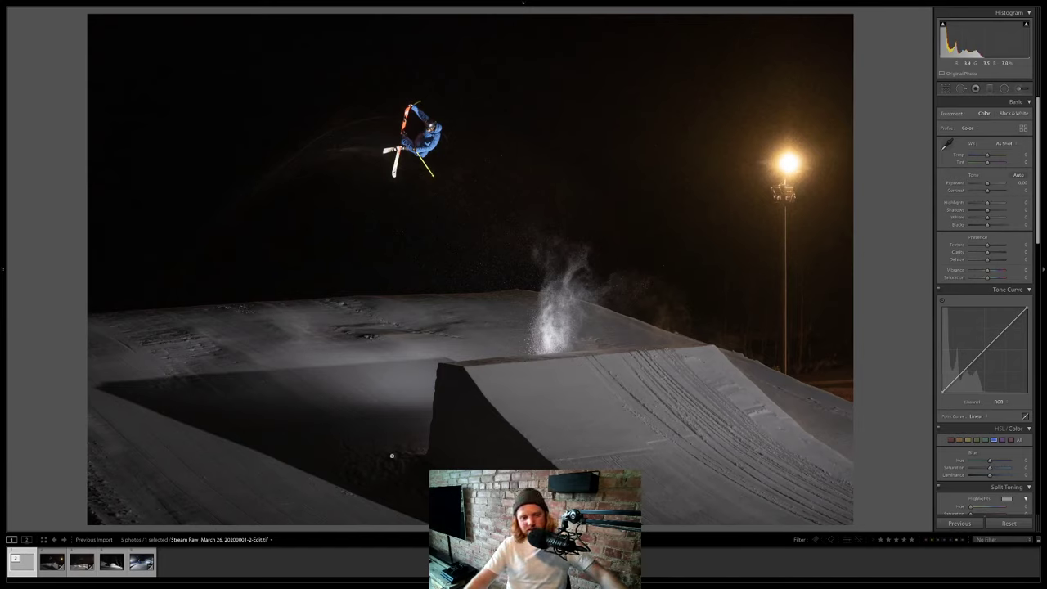
key("Right")
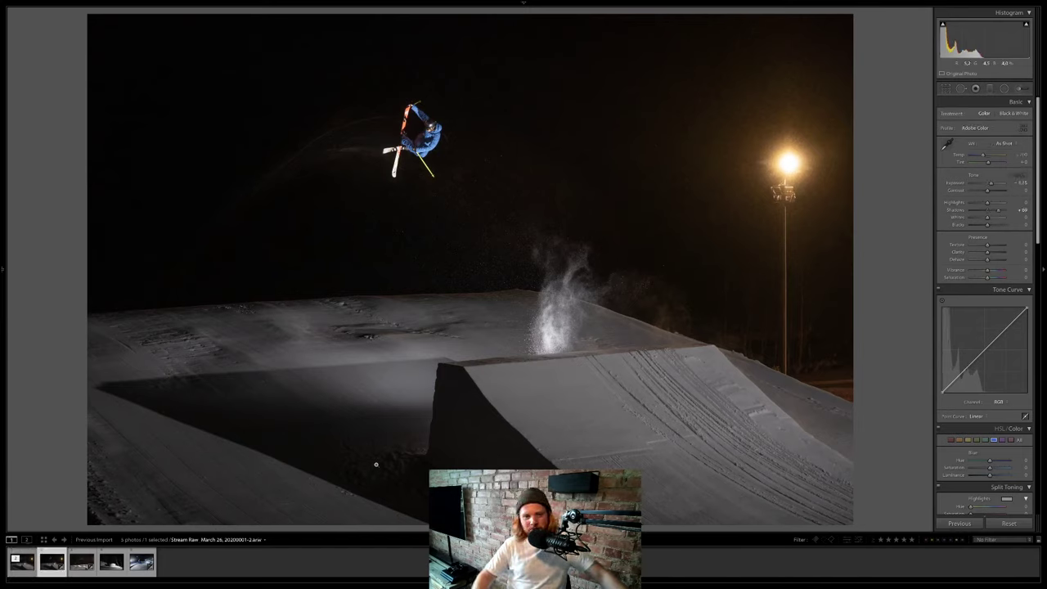
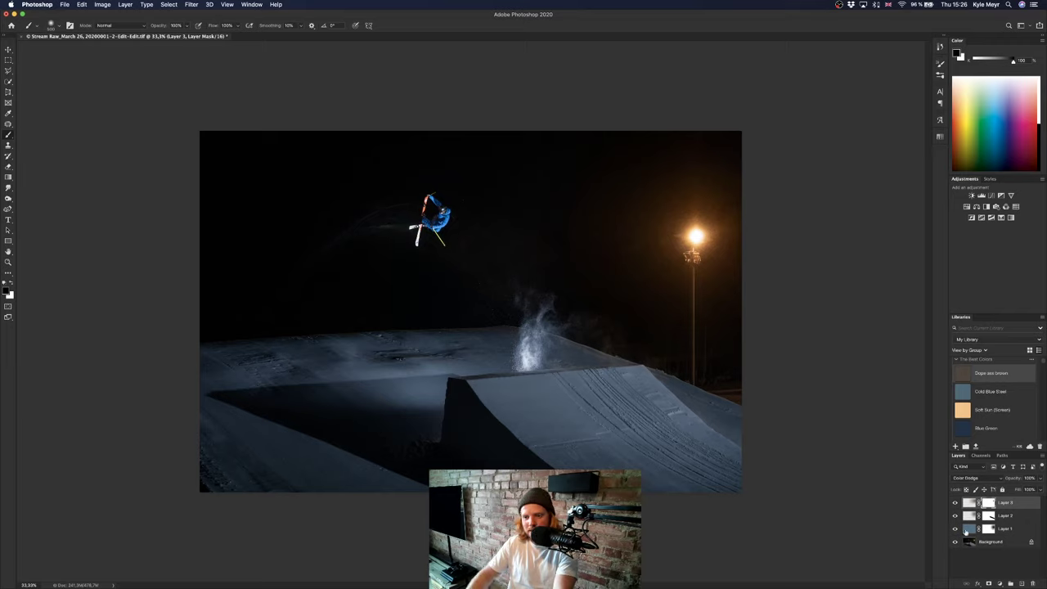
Compare the image with and without the effects of Layer 3 and Layer 2, one layer at a time.
left_click(954, 503)
left_click(954, 503)
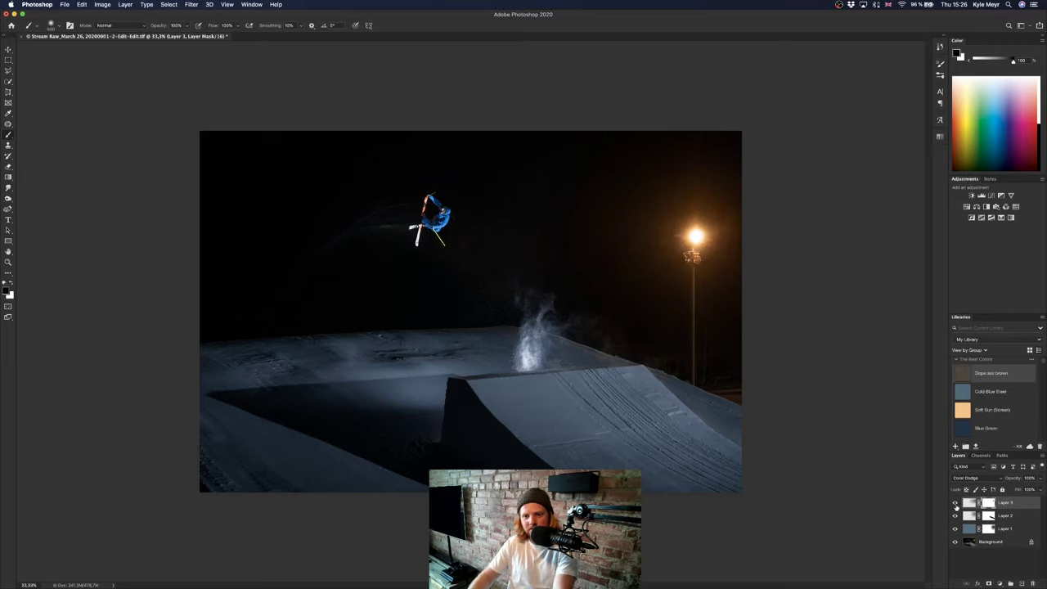
left_click(955, 516)
left_click(954, 516)
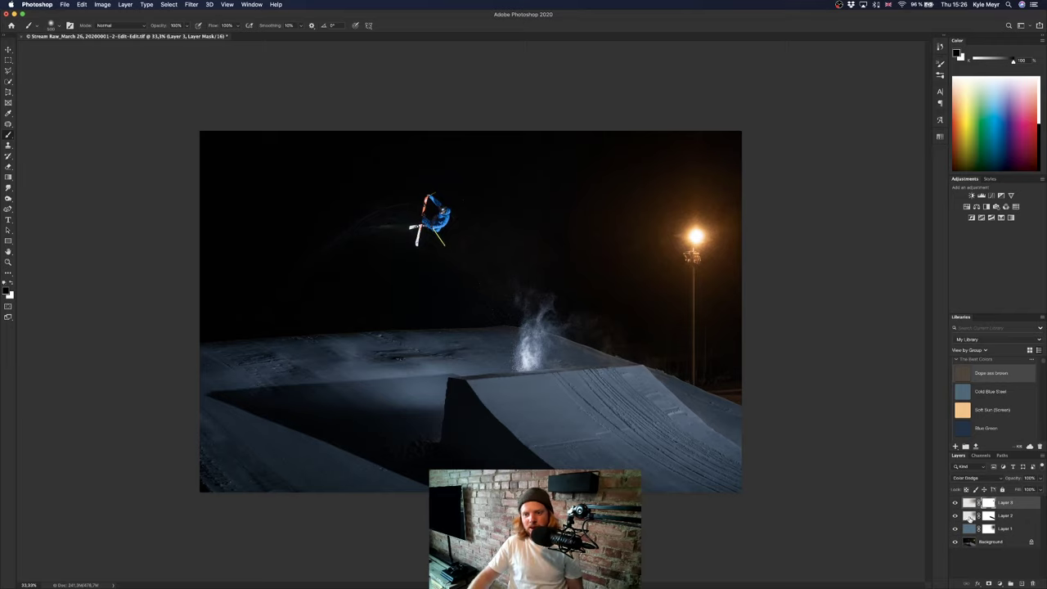
Group Layer 1, Layer 2 and Layer 3, and compare the image with the group hidden and shown.
left_click(971, 532, "shift")
key("super+g")
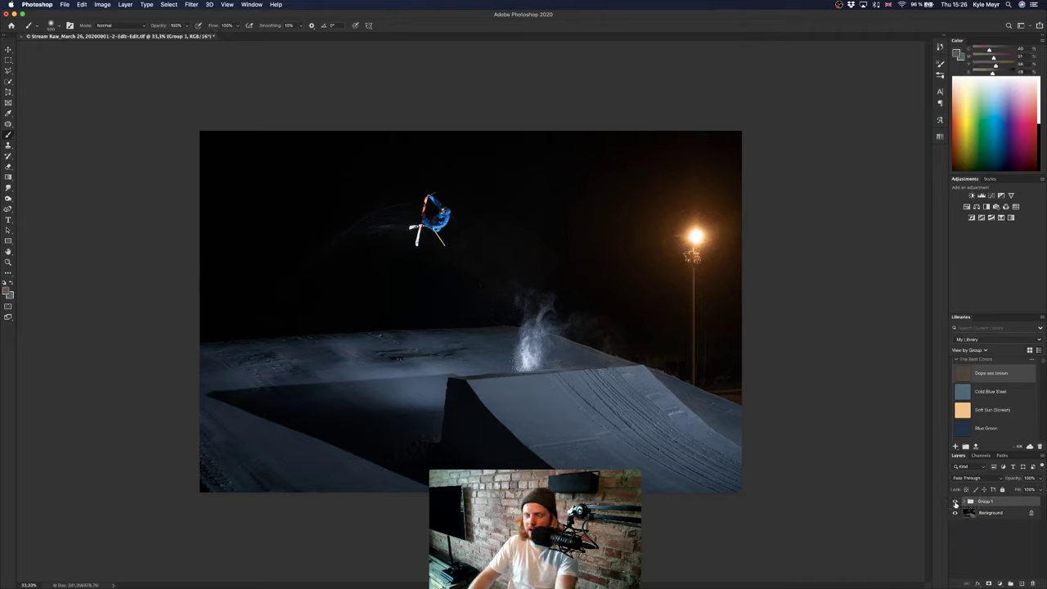
left_click(954, 501)
left_click(955, 501)
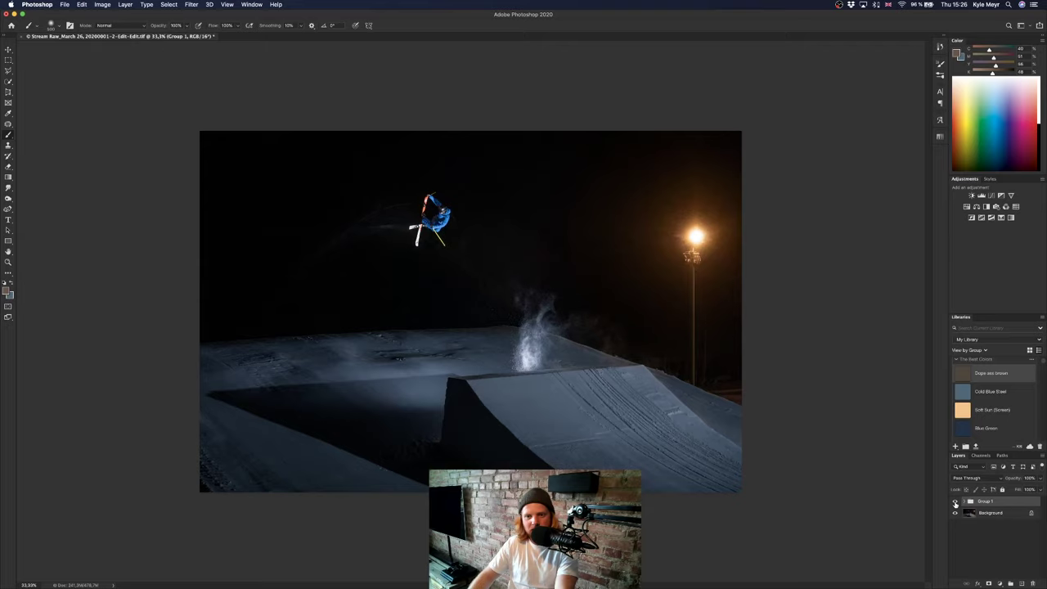
left_click(954, 501)
left_click(954, 502)
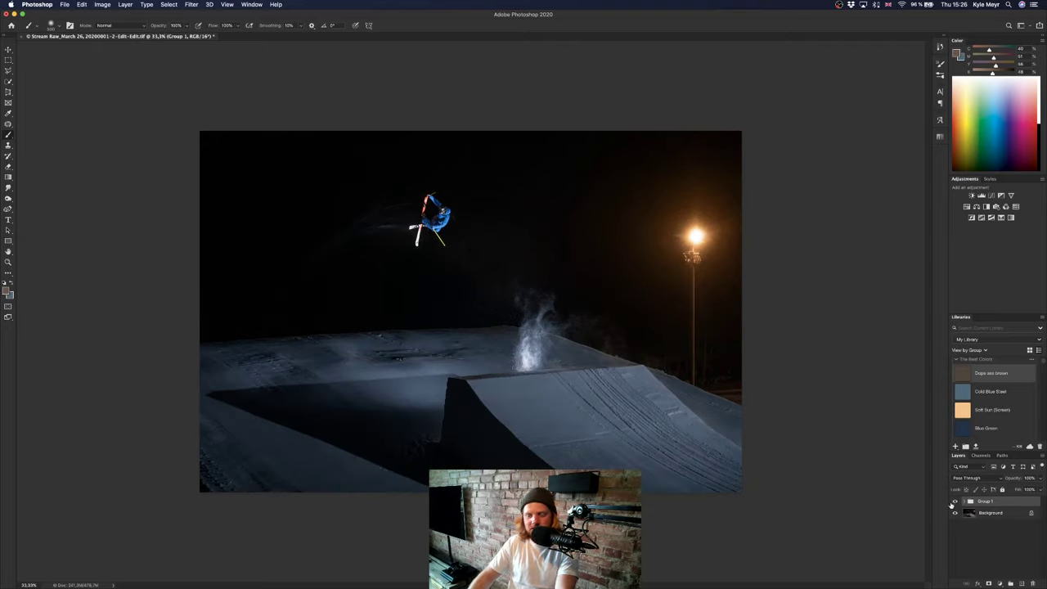
Expand the layer group, hide it to inspect the lamp without the colour effects, and make the Background layer active.
left_click(1006, 545)
left_click(964, 502)
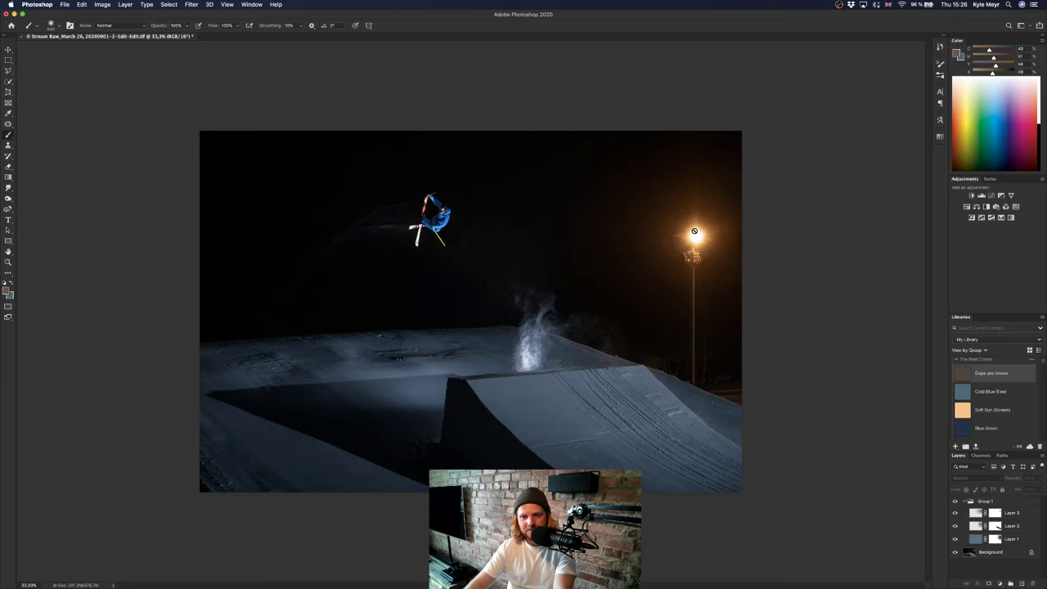
left_click_drag(696, 232, 768, 237)
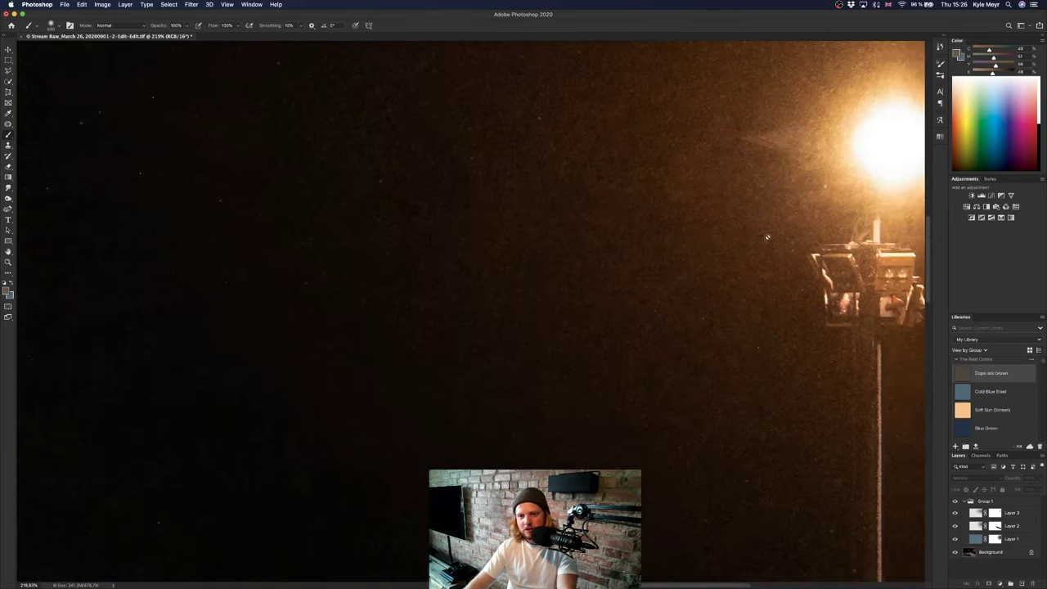
scroll(768, 238, "right", 5)
scroll(761, 235, "up", 1)
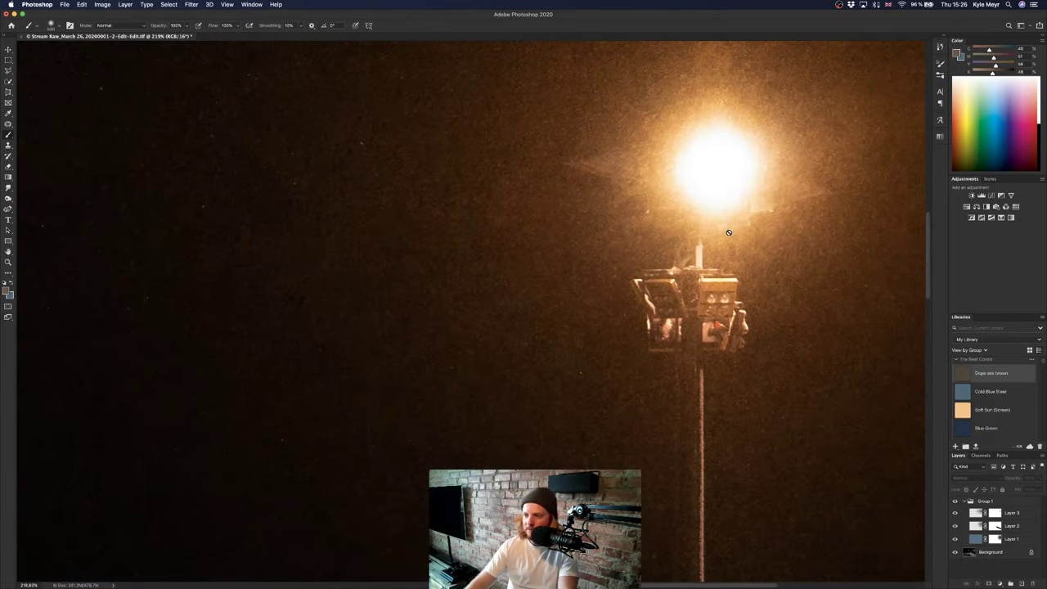
scroll(728, 232, "up", 3)
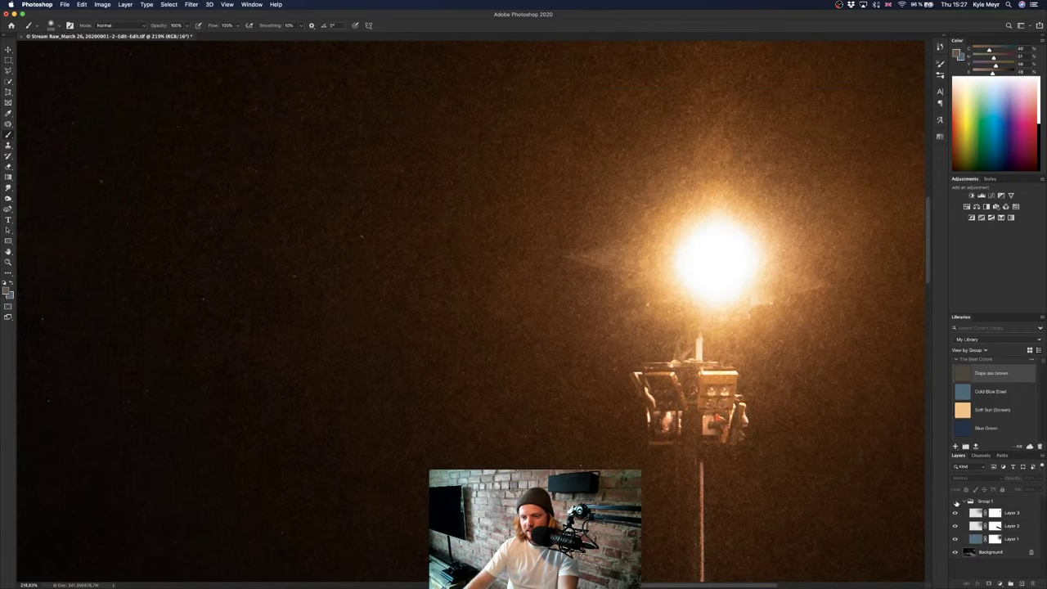
left_click(955, 501)
left_click(970, 553)
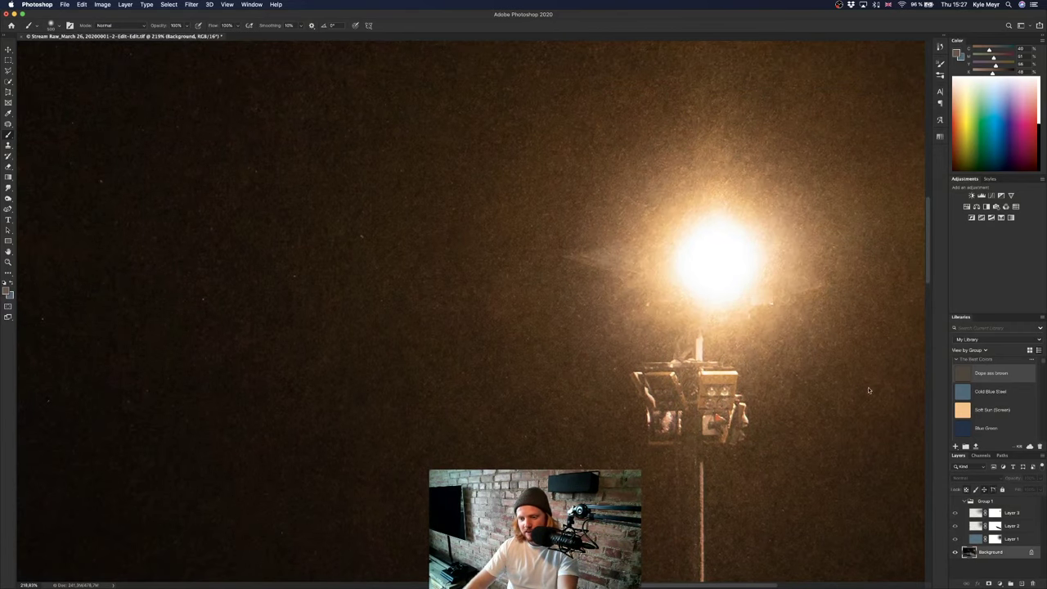
Try to tint the blown-out lamp on the Background layer with colours sampled from its glow, using a smaller brush at 32% opacity.
left_click(779, 189, "alt")
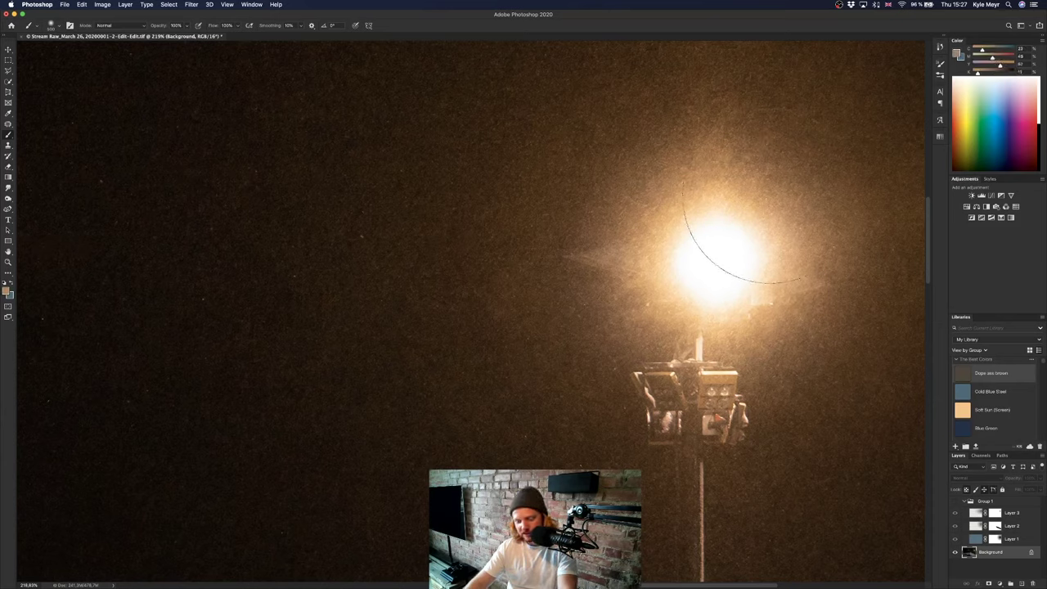
key("bracketleft")
key("bracketleft")
key("bracketleft")
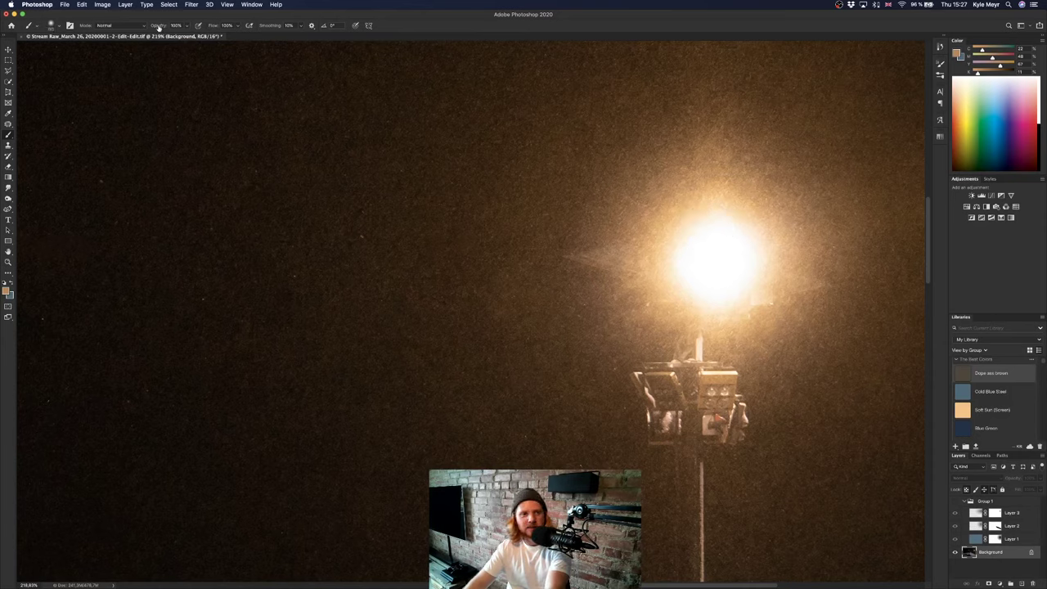
key("4")
key("3")
key("3")
key("3")
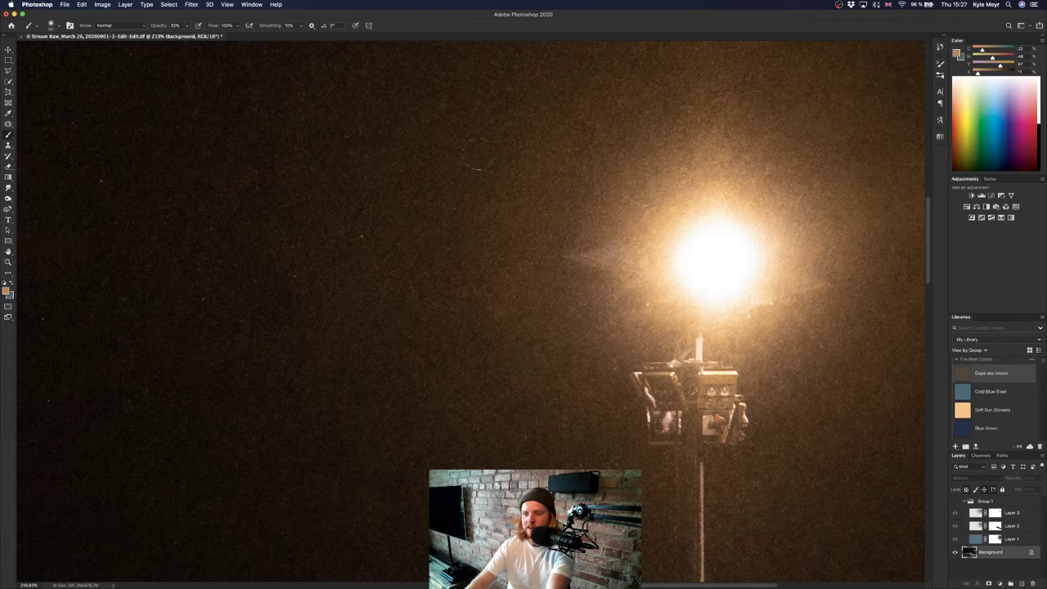
mouse_move(666, 239)
left_mouse_down()
mouse_move(695, 241)
mouse_move(695, 229)
mouse_move(715, 224)
mouse_move(738, 235)
mouse_move(748, 280)
mouse_move(714, 303)
mouse_move(685, 288)
mouse_move(677, 250)
mouse_move(699, 224)
mouse_move(727, 237)
mouse_move(706, 274)
mouse_move(707, 238)
mouse_move(708, 273)
left_mouse_up()
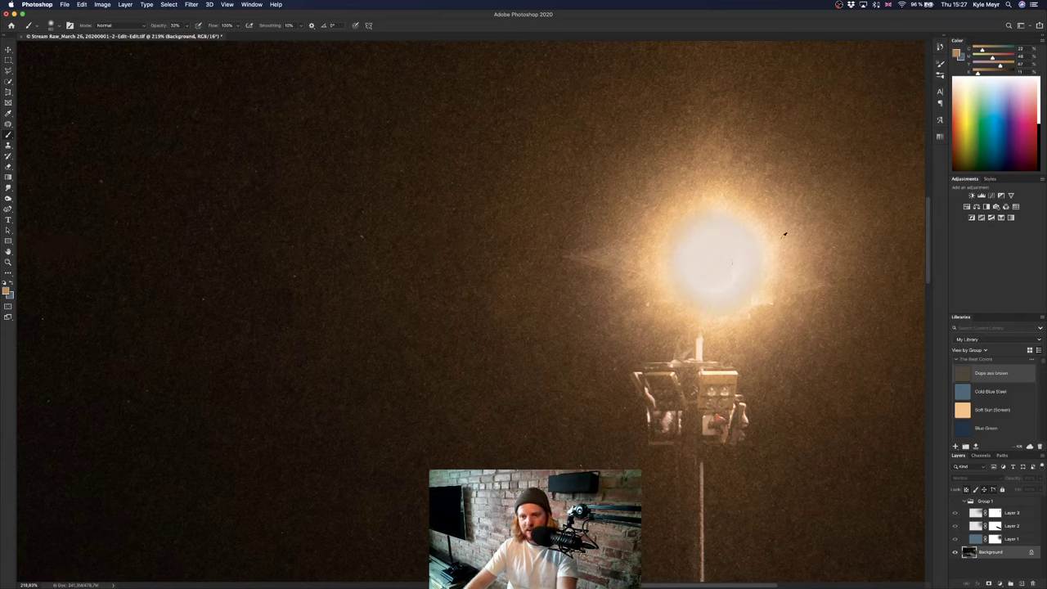
left_click(788, 230, "alt")
left_click(753, 218, "alt")
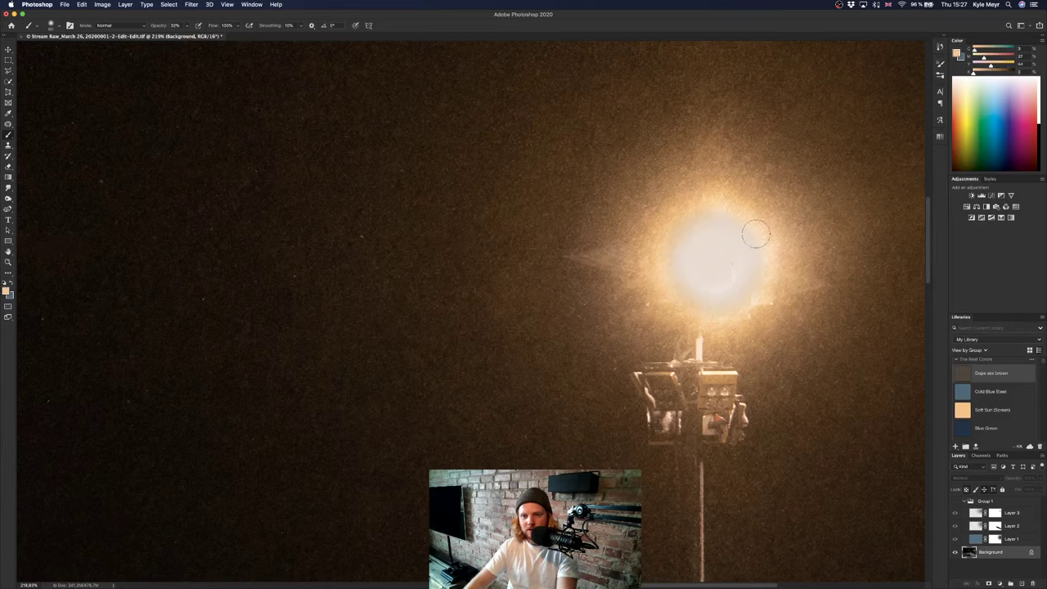
mouse_move(702, 218)
left_mouse_down()
mouse_move(686, 245)
mouse_move(686, 273)
mouse_move(702, 290)
mouse_move(730, 279)
mouse_move(723, 243)
mouse_move(707, 282)
mouse_move(732, 252)
mouse_move(713, 237)
mouse_move(722, 229)
mouse_move(694, 241)
mouse_move(705, 295)
mouse_move(746, 246)
mouse_move(733, 214)
left_mouse_up()
Undo the brush strokes over the lamp and restore the layer group's visibility.
key("super+z")
key("super+z")
key("super+z")
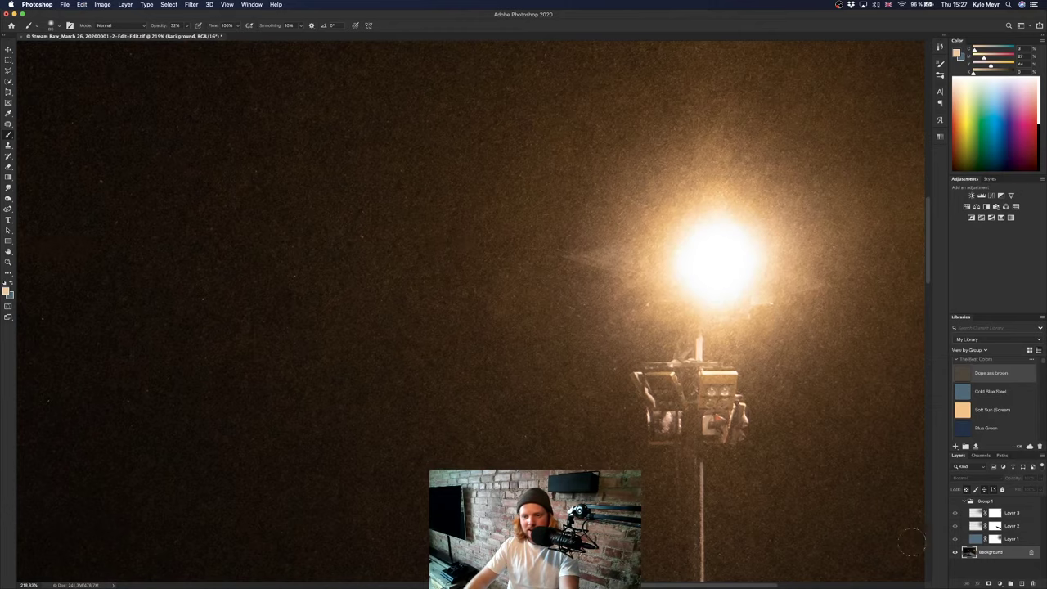
key("super+z")
Save the image with its grouped colour layers and switch to Lightroom to view the saved version.
key("super+0")
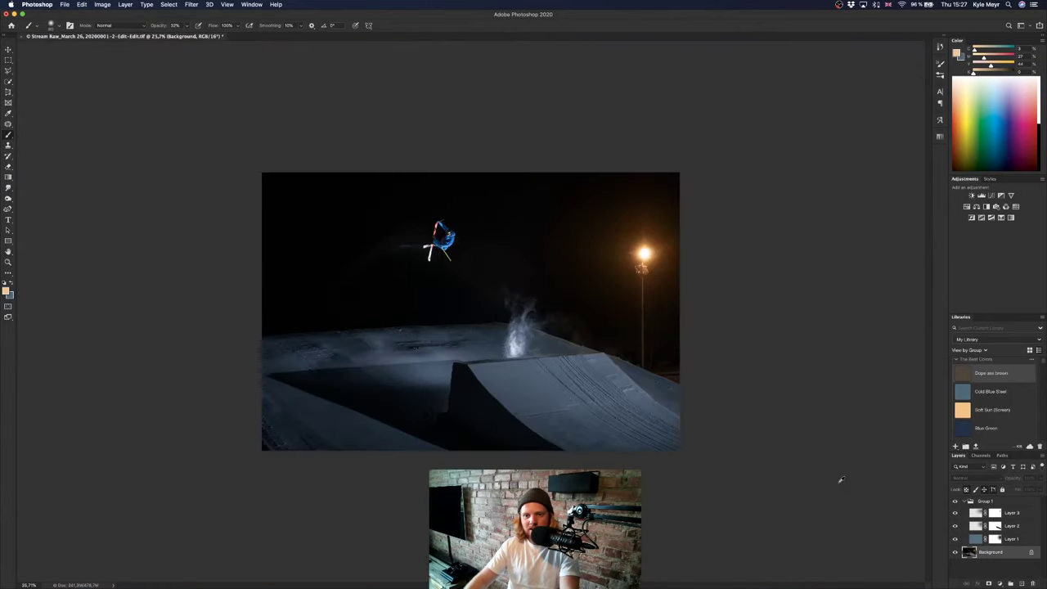
key("super+s")
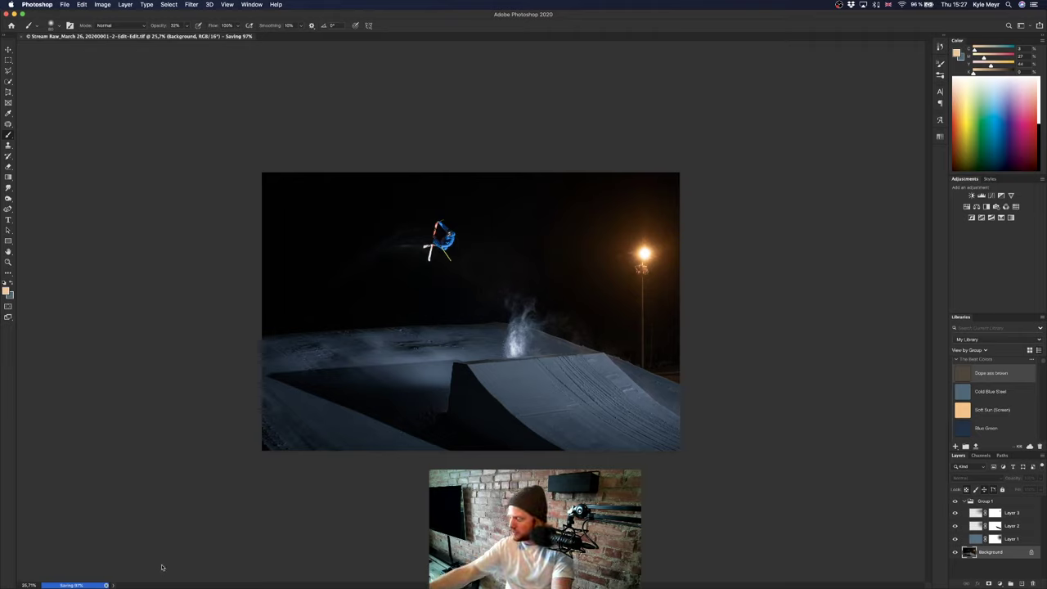
key("ctrl+Right")
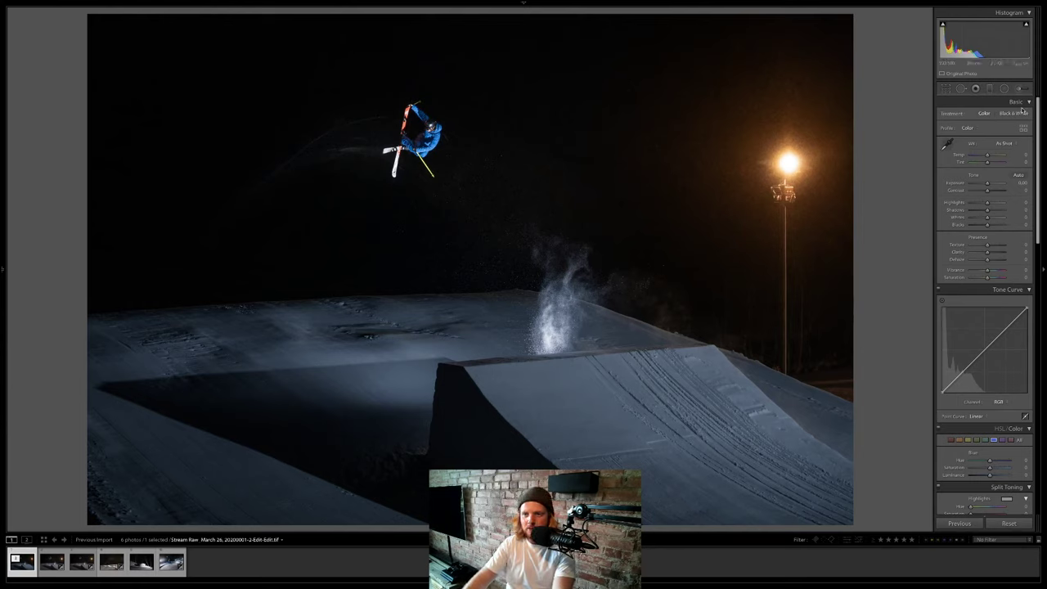
Brighten the snow on the ramp and surrounding slope with an auto-masked adjustment brush at 0.79 exposure and size 20.
key("k")
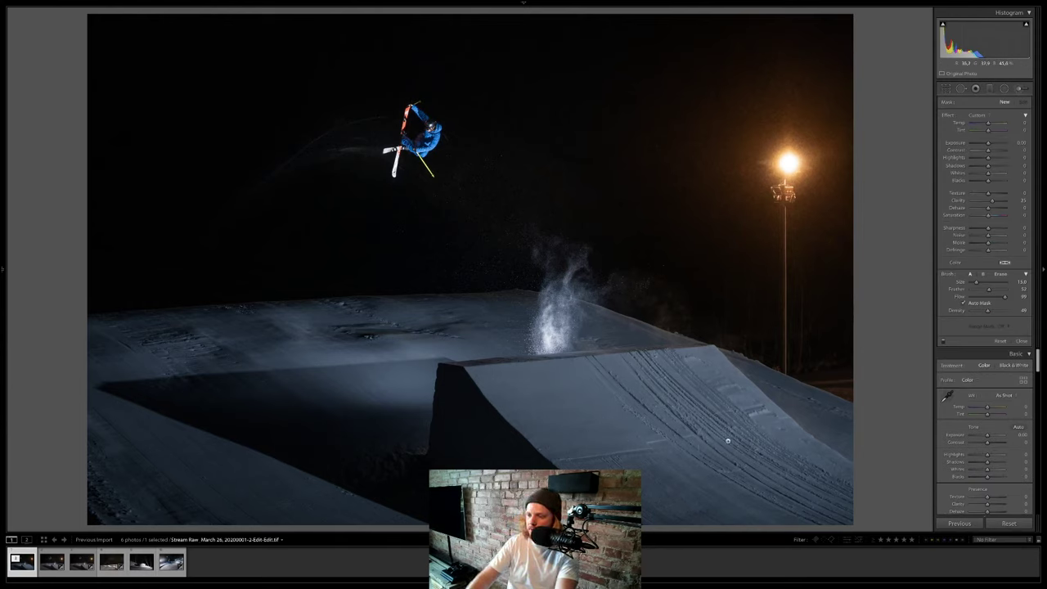
left_click_drag(995, 145, 992, 146)
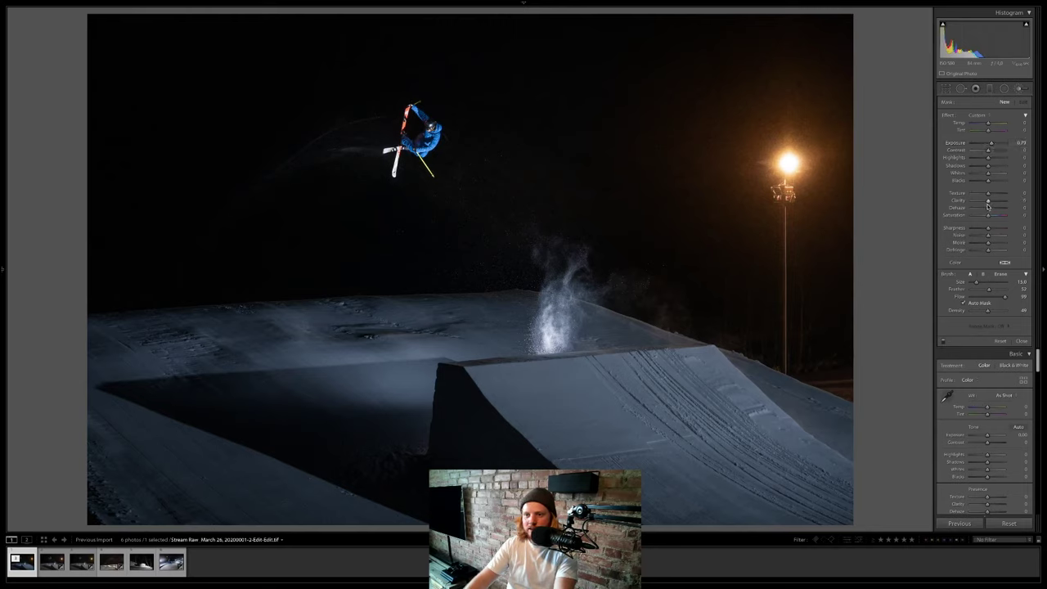
left_click(677, 389)
mouse_move(677, 389)
left_mouse_down()
mouse_move(570, 372)
mouse_move(816, 459)
mouse_move(770, 442)
mouse_move(836, 502)
mouse_move(532, 411)
mouse_move(512, 384)
left_mouse_up()
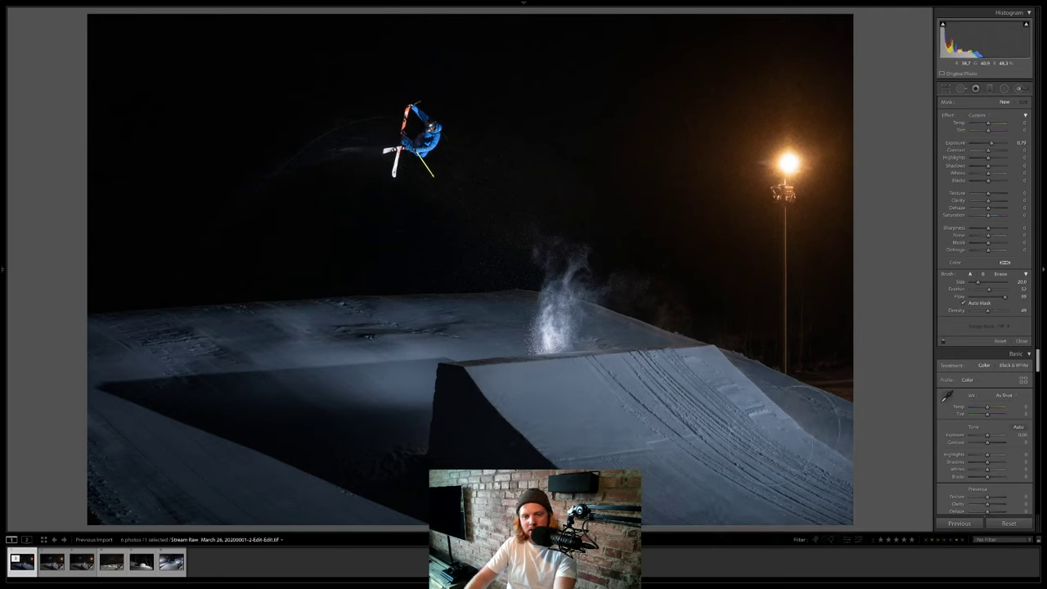
mouse_move(487, 344)
left_mouse_down()
mouse_move(279, 369)
mouse_move(154, 367)
left_mouse_up()
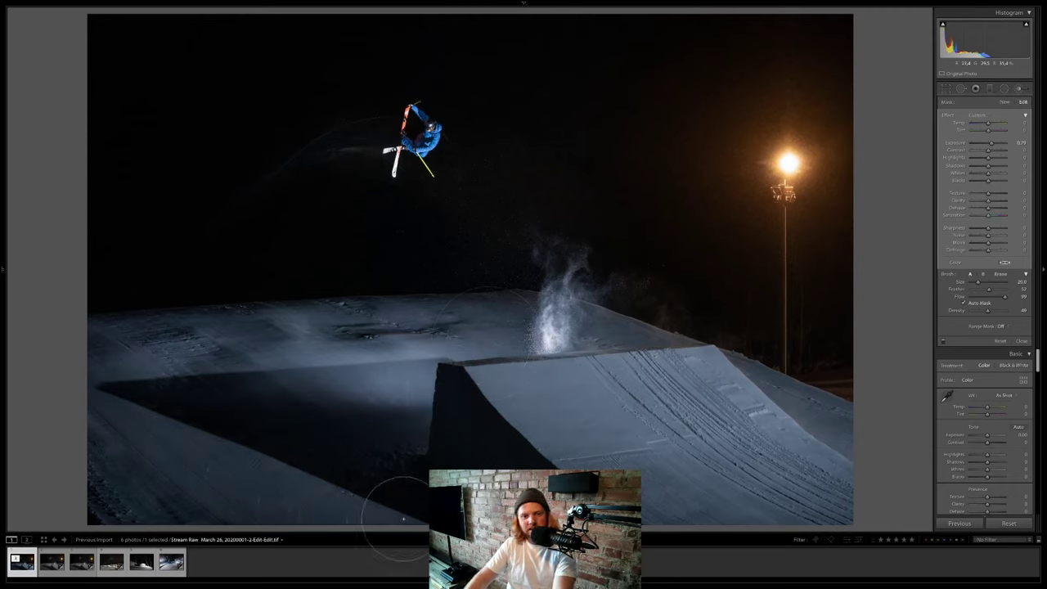
mouse_move(187, 348)
left_mouse_down()
mouse_move(460, 341)
mouse_move(538, 315)
mouse_move(532, 322)
mouse_move(622, 332)
mouse_move(607, 331)
mouse_move(664, 334)
left_mouse_up()
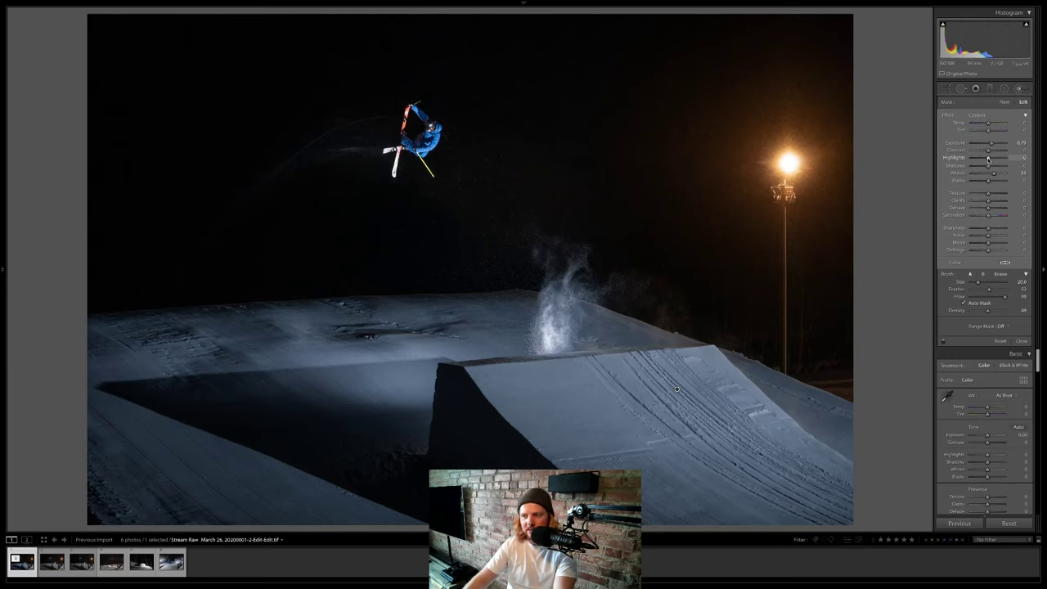
Set the snow brush's whites to 33, raise its highlights, and compare the photo with its state before the Lightroom edits.
left_click_drag(988, 159, 994, 160)
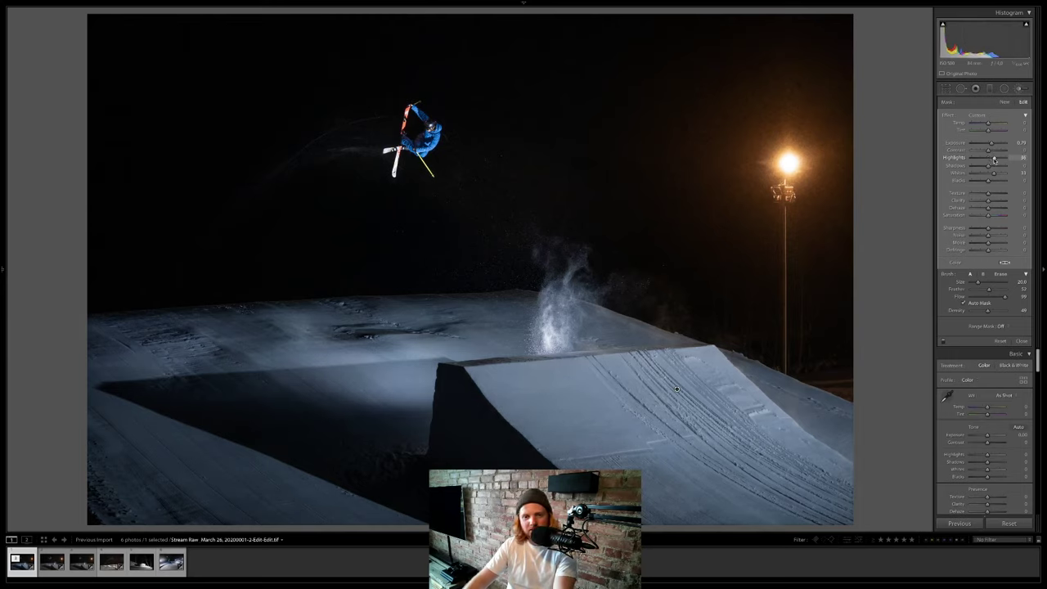
key("k")
key("backslash")
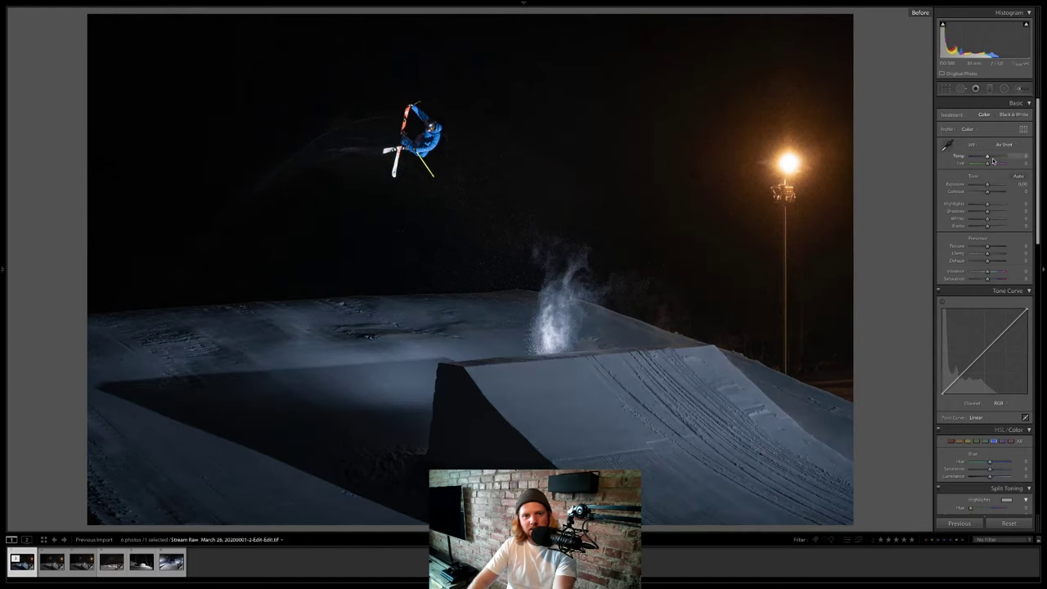
key("backslash")
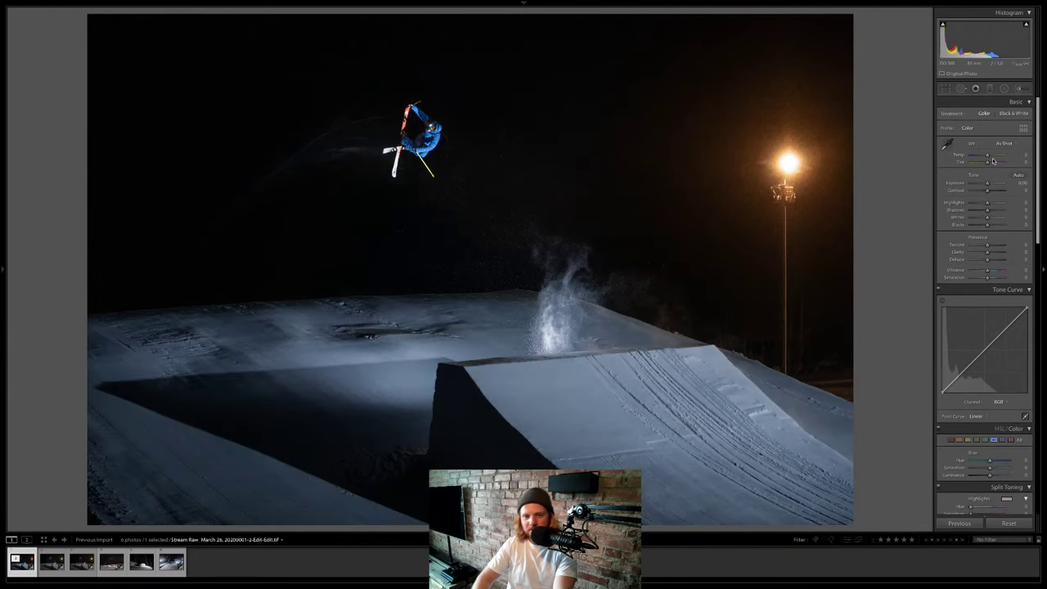
Compare the final ski jump image with the earlier composite, its before state and the raw captures.
key("Right")
key("backslash")
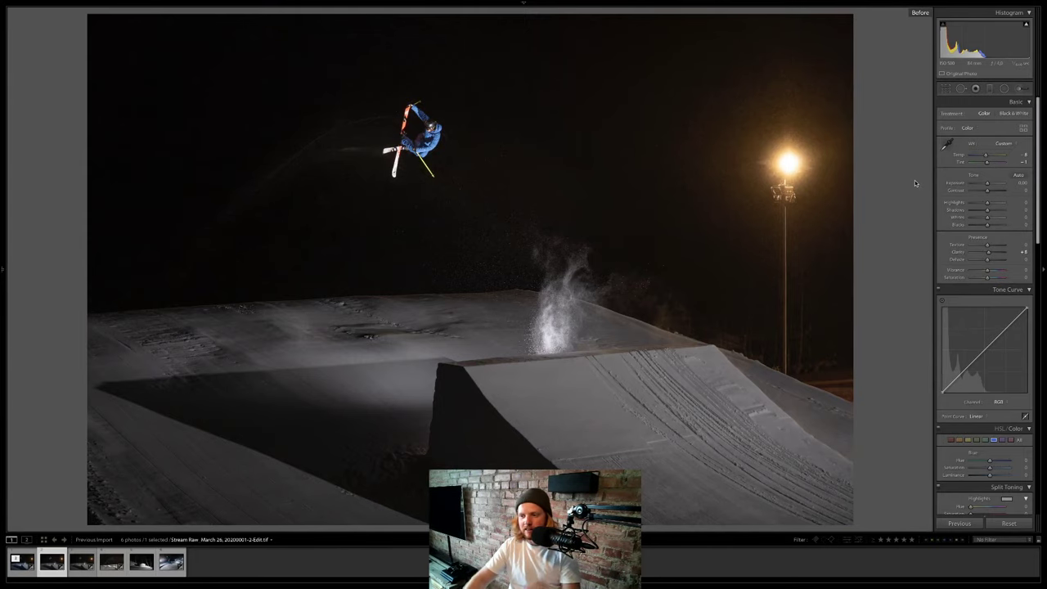
key("Right")
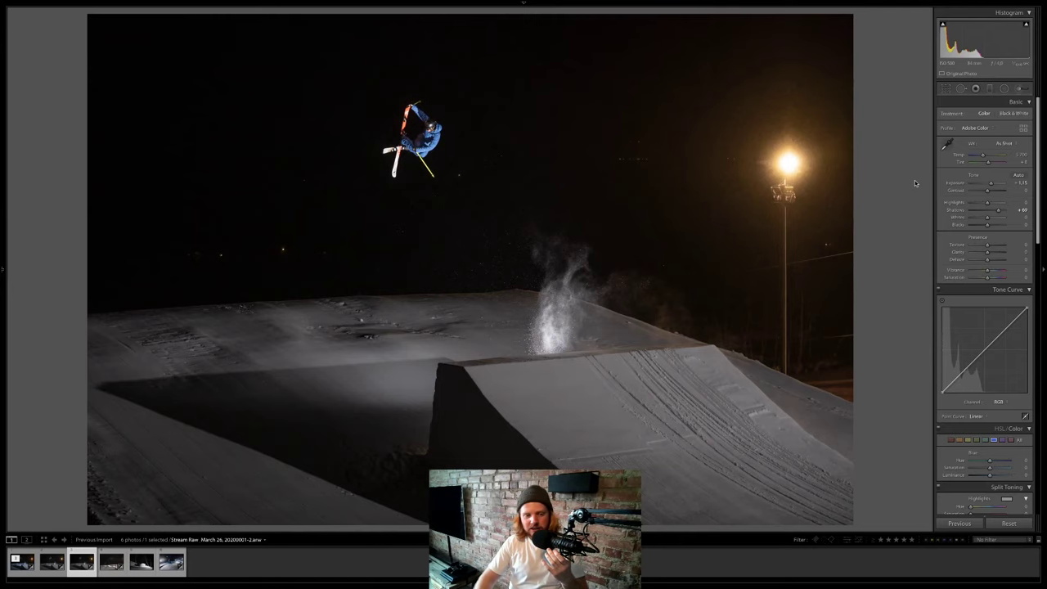
key("Right")
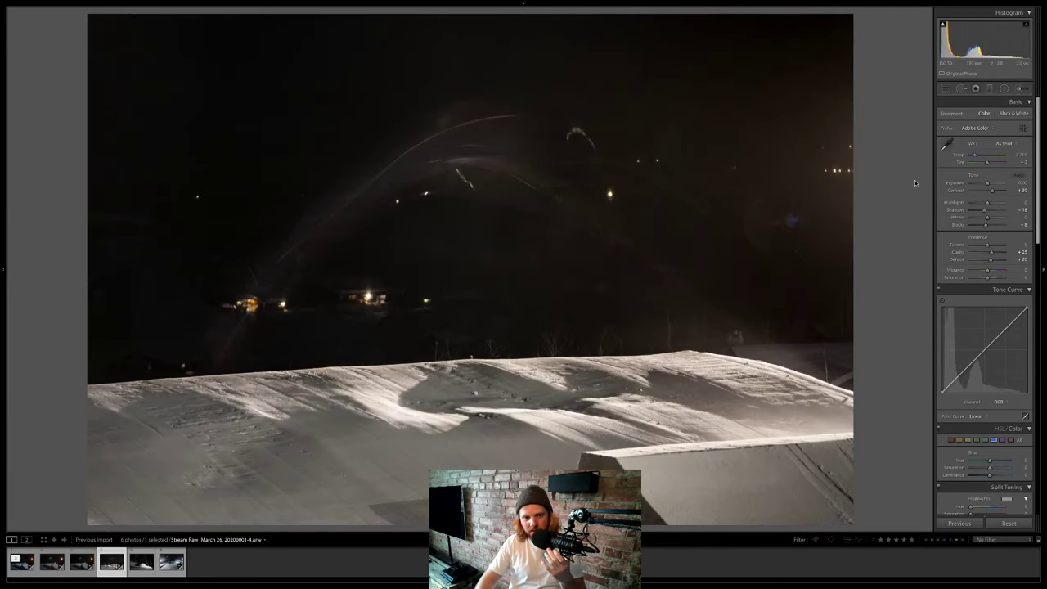
left_click(49, 564)
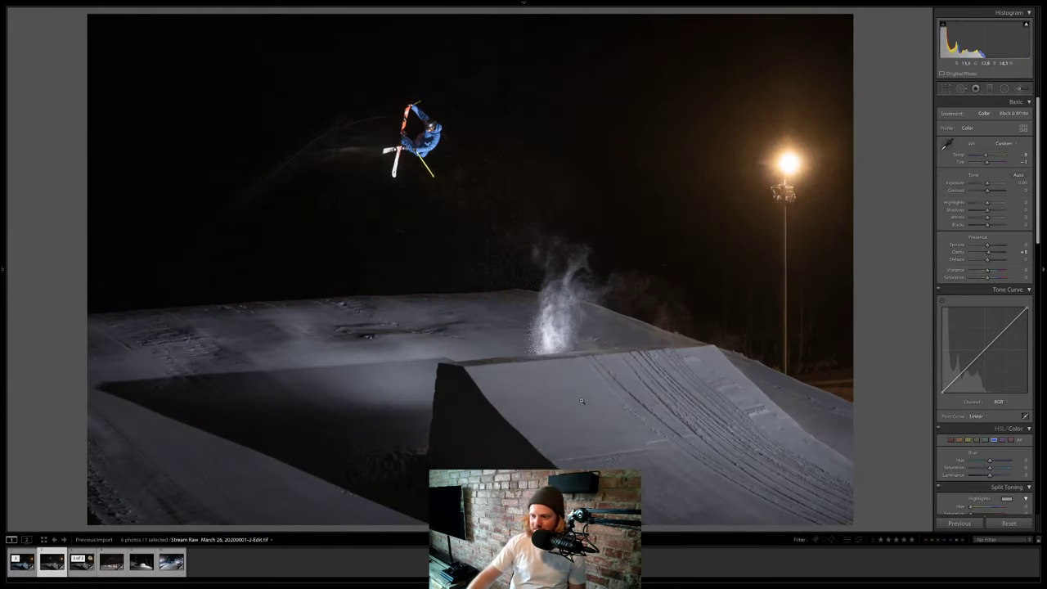
key("backslash")
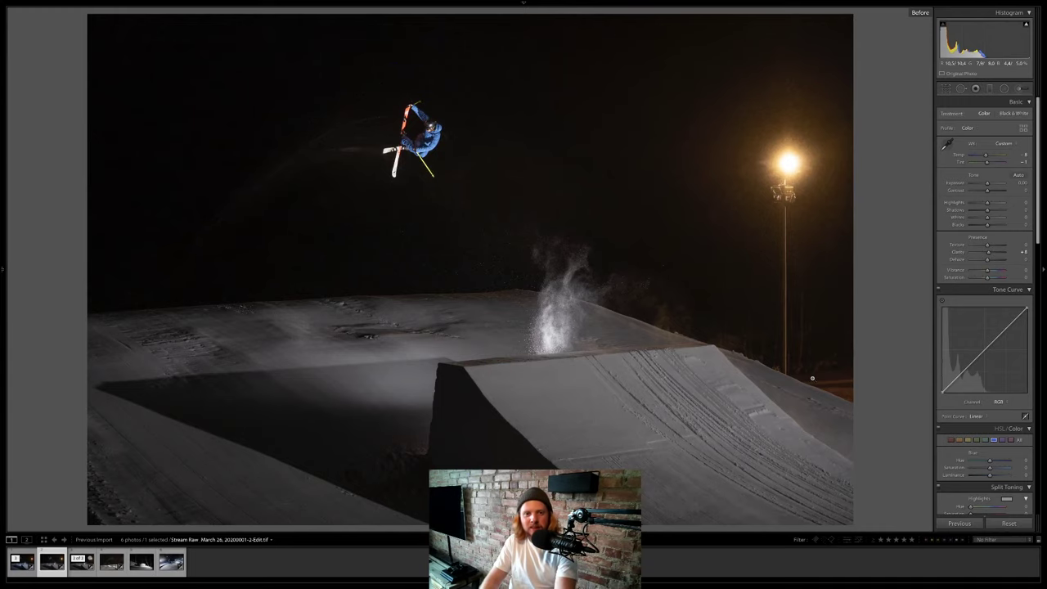
key("Left")
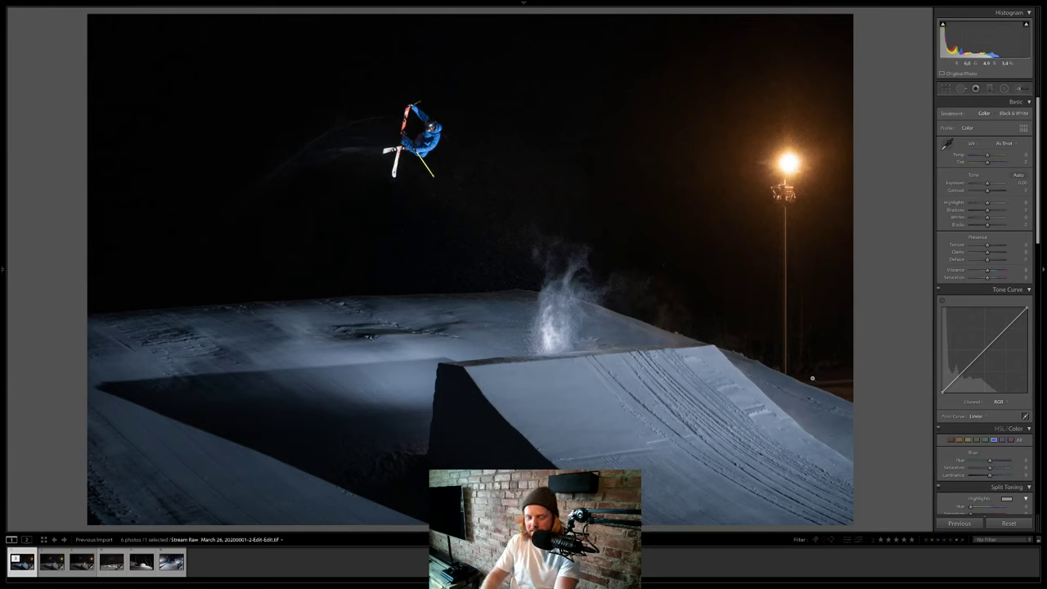
Rate the finished ski jump image three stars and open the photo of the skier among the trees.
key("3")
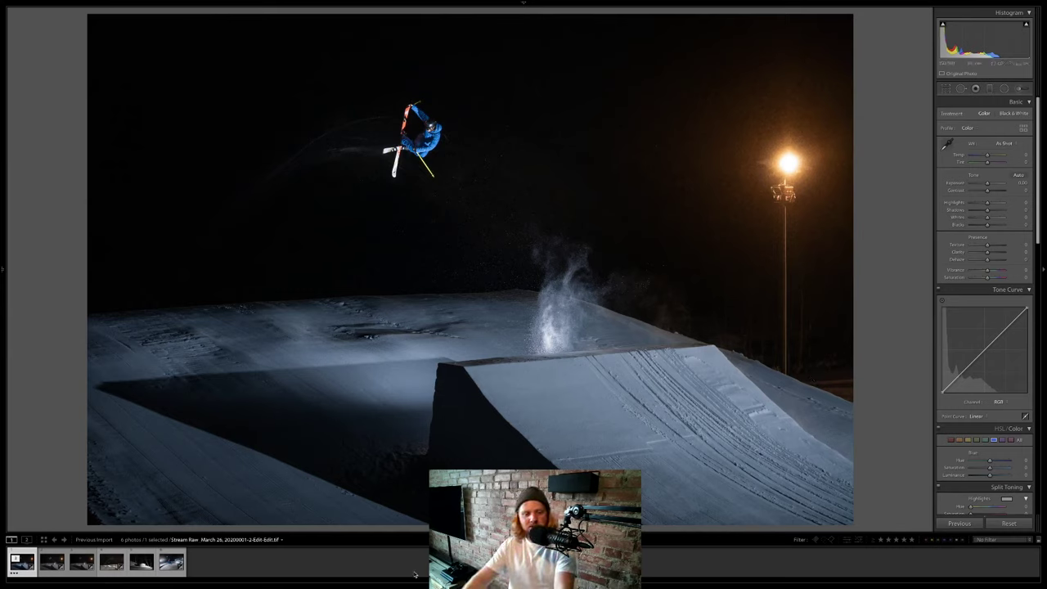
left_click(112, 564)
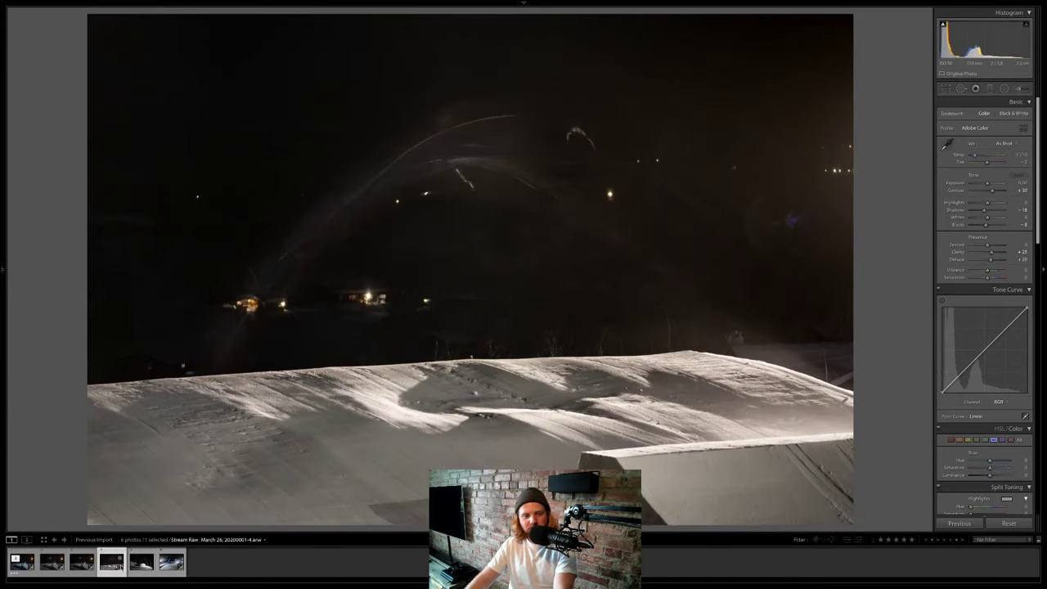
left_click(141, 564)
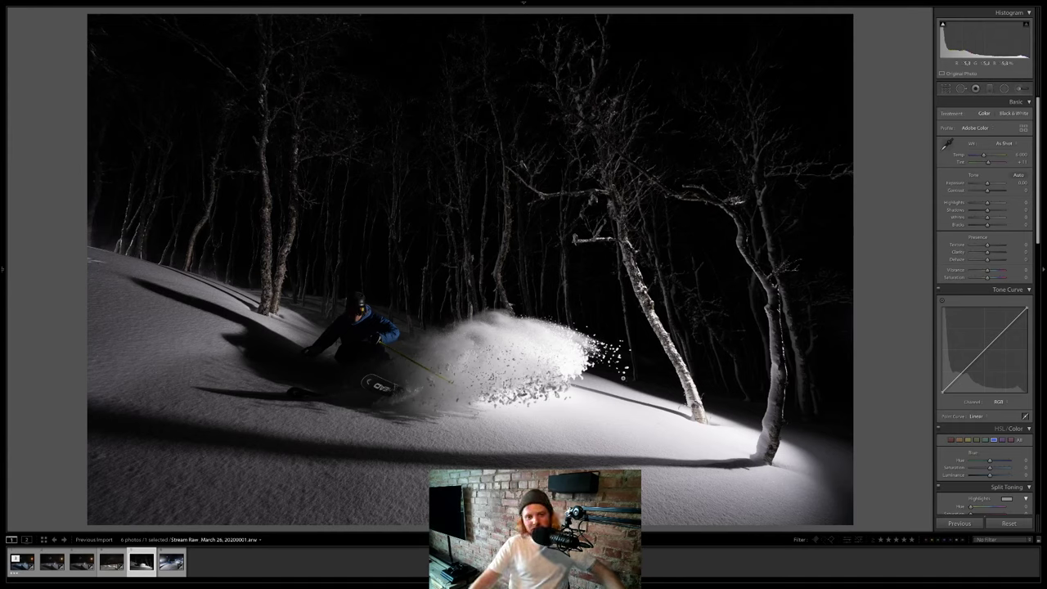
Enable lens profile corrections on the forest skier photo, toggling them to compare the distortion and vignetting.
scroll(952, 357, "down", 10)
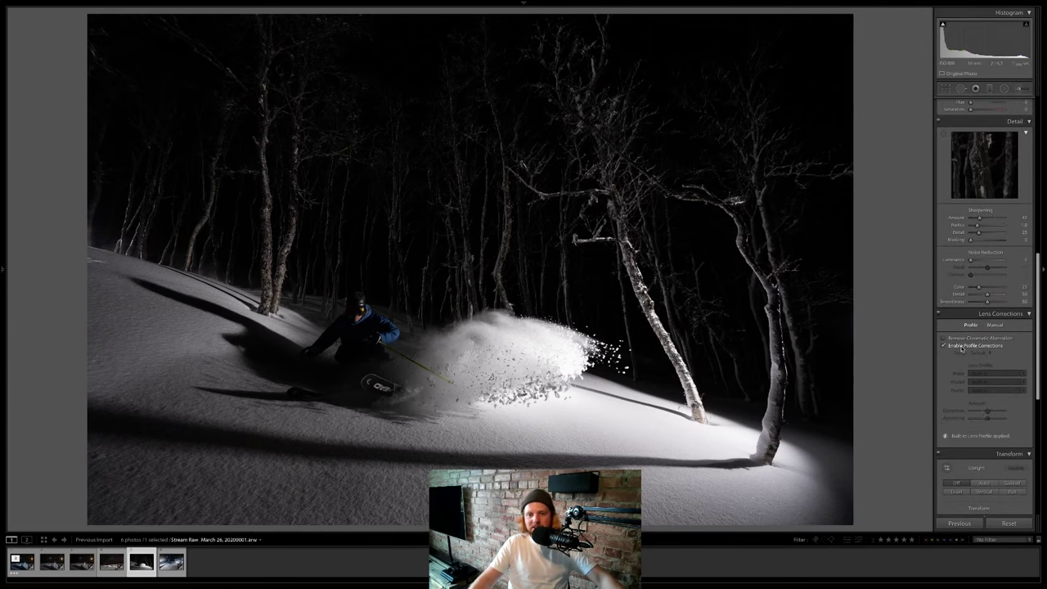
left_click(962, 348)
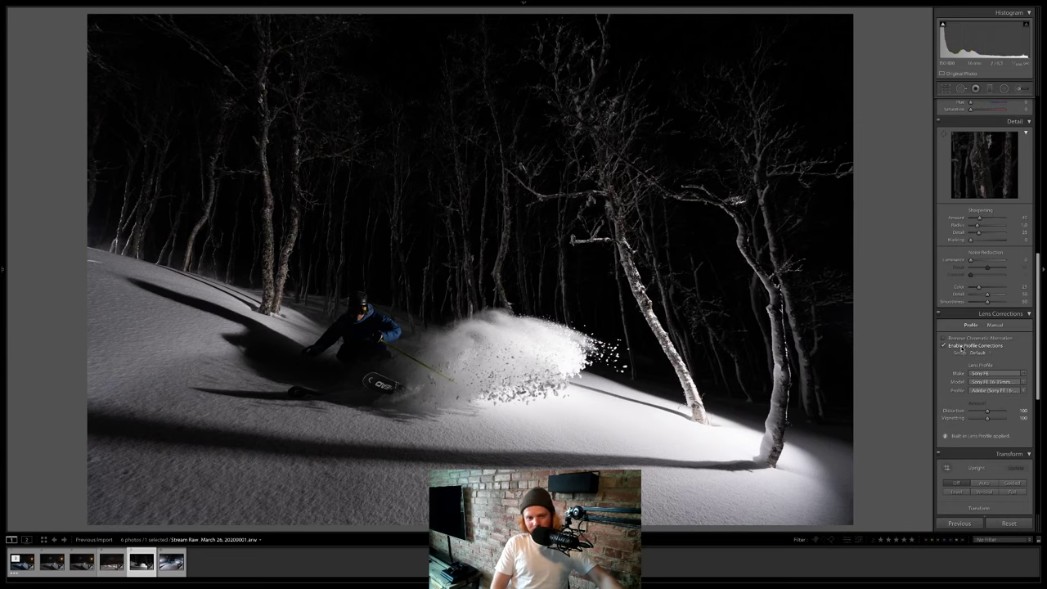
left_click(962, 348)
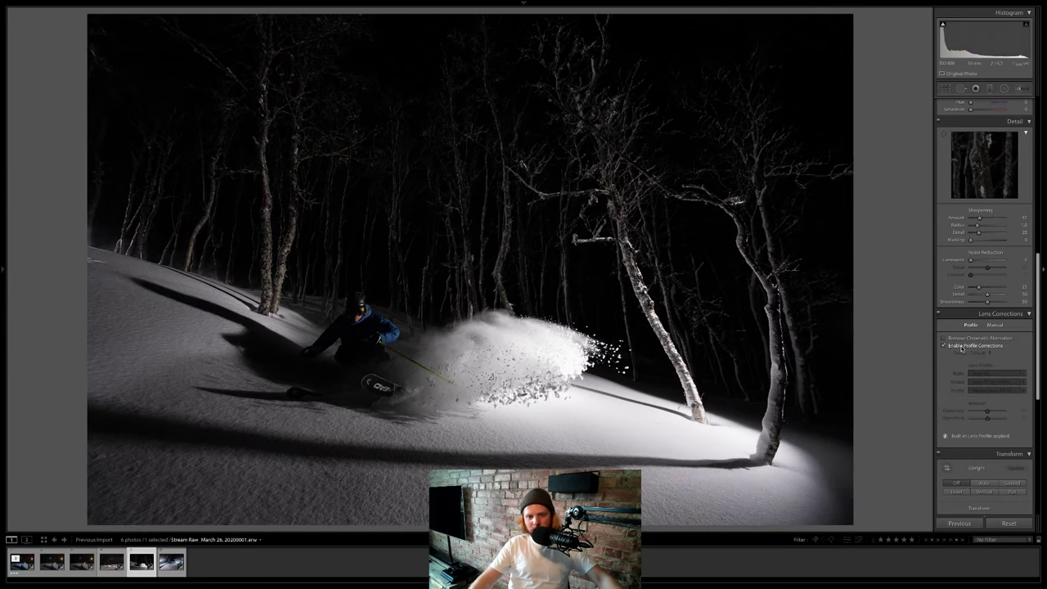
left_click(962, 348)
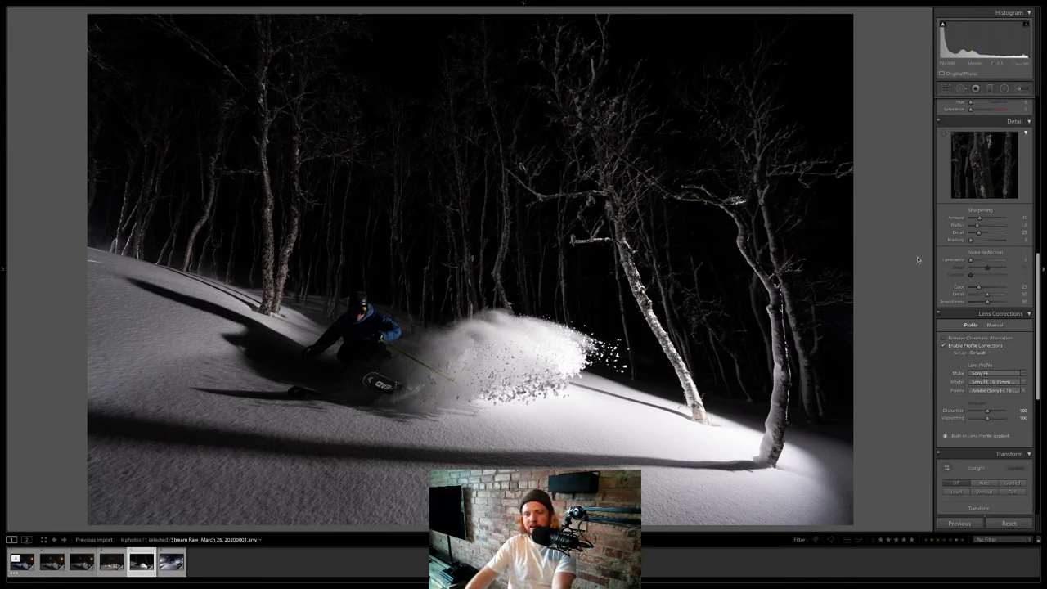
Set the forest photo's exposure to +1.20 and shadows to +57, and inspect the skier up close and against the before view.
scroll(943, 273, "up", 10)
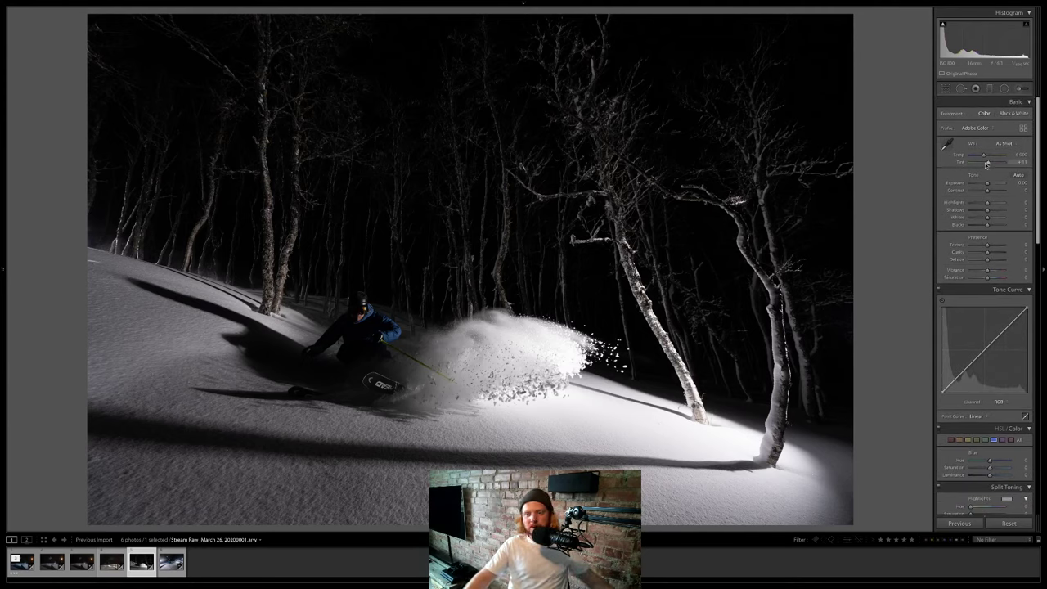
left_click_drag(988, 186, 996, 215)
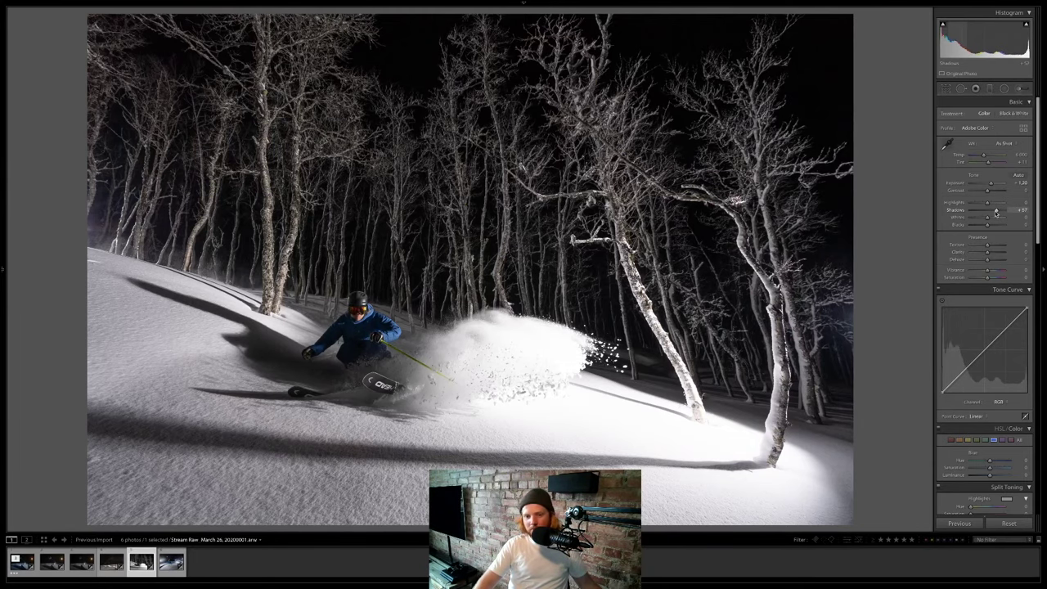
key("backslash")
key("backslash")
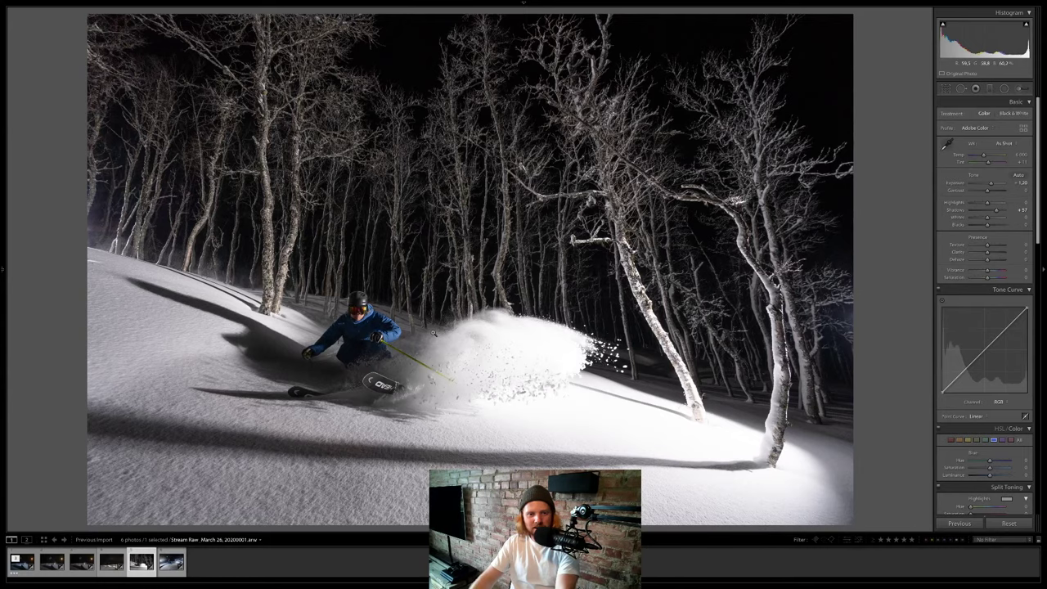
left_click(415, 369)
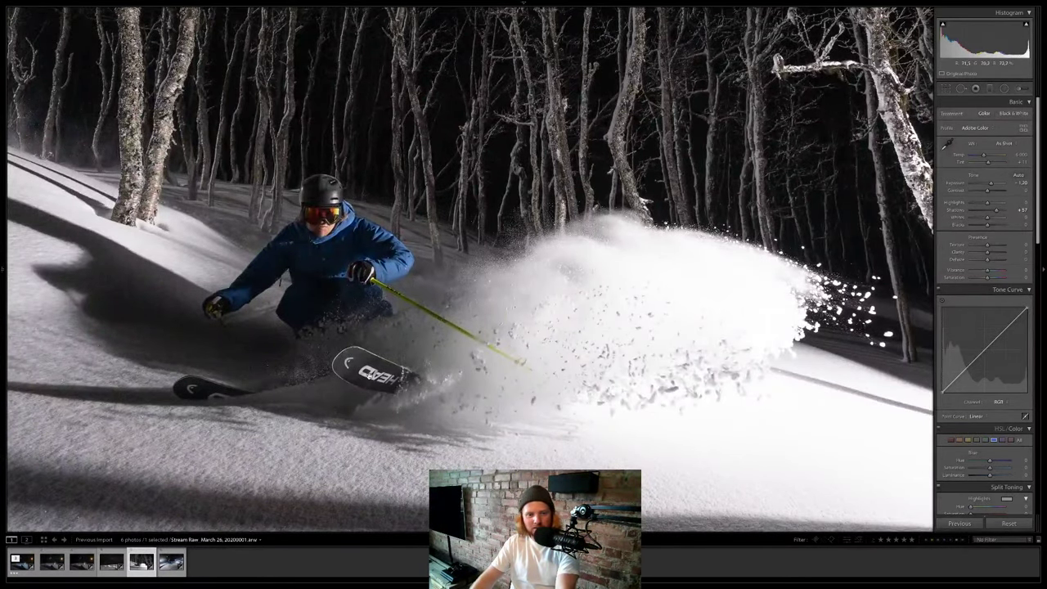
left_click(438, 377)
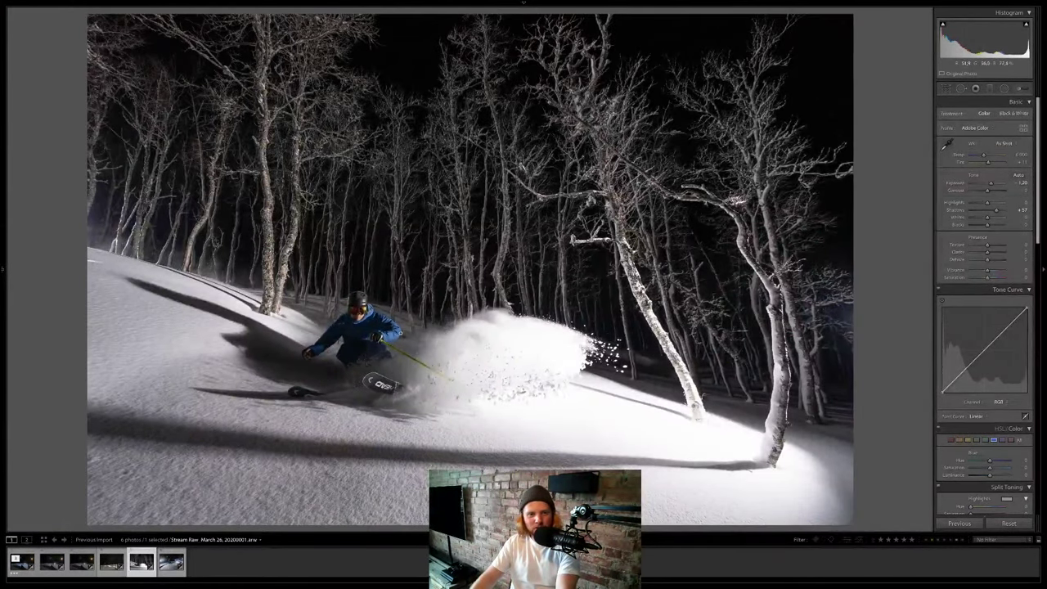
Adjust the ski photo's basic tones: Shadows +68, Highlights -46 and Whites -7.
left_click(354, 320)
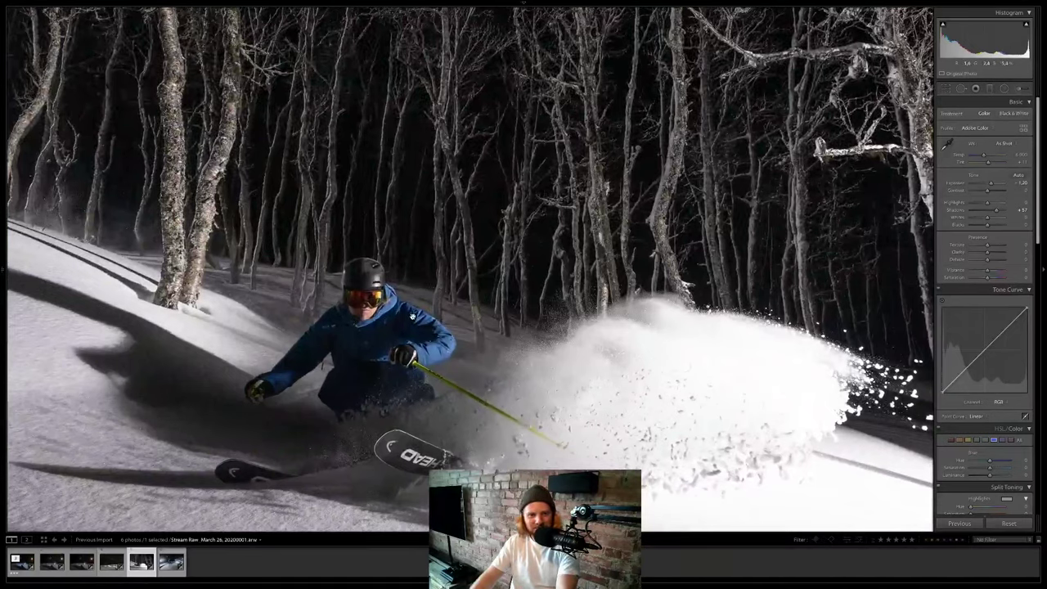
left_click(409, 316)
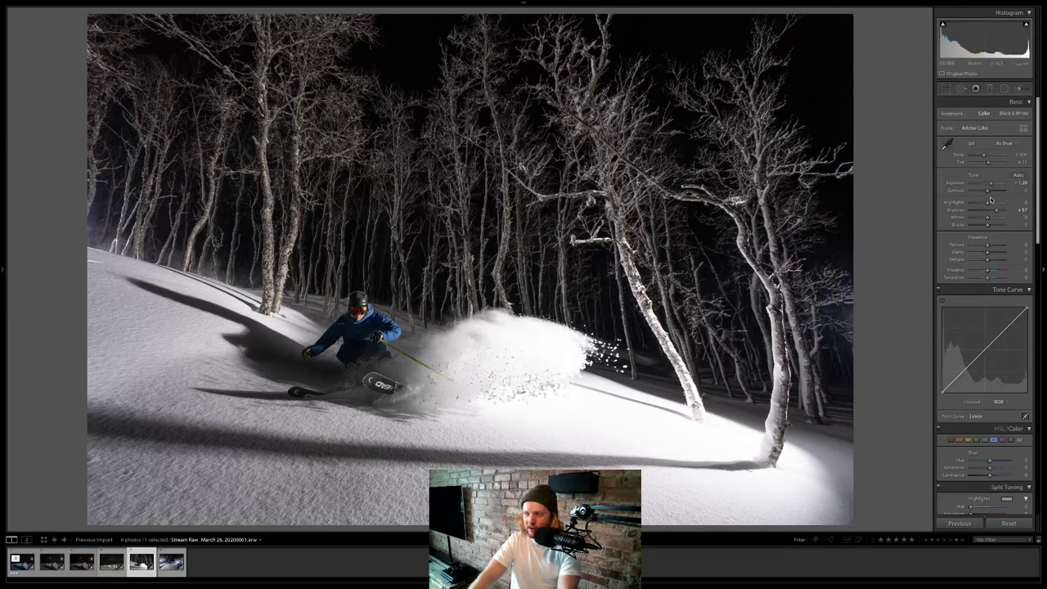
left_click_drag(996, 211, 1002, 214)
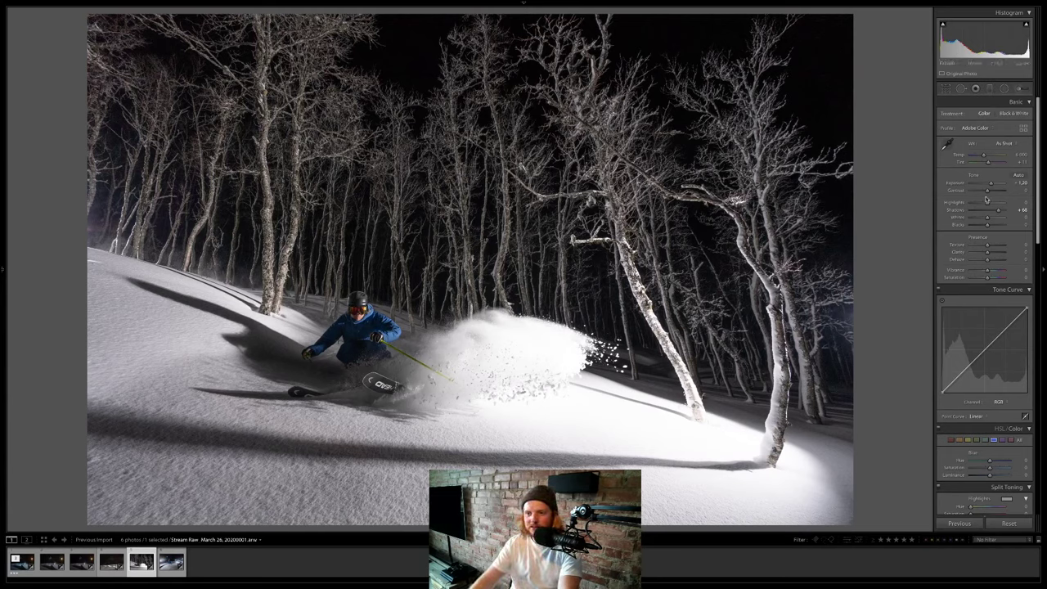
left_click_drag(987, 203, 978, 206)
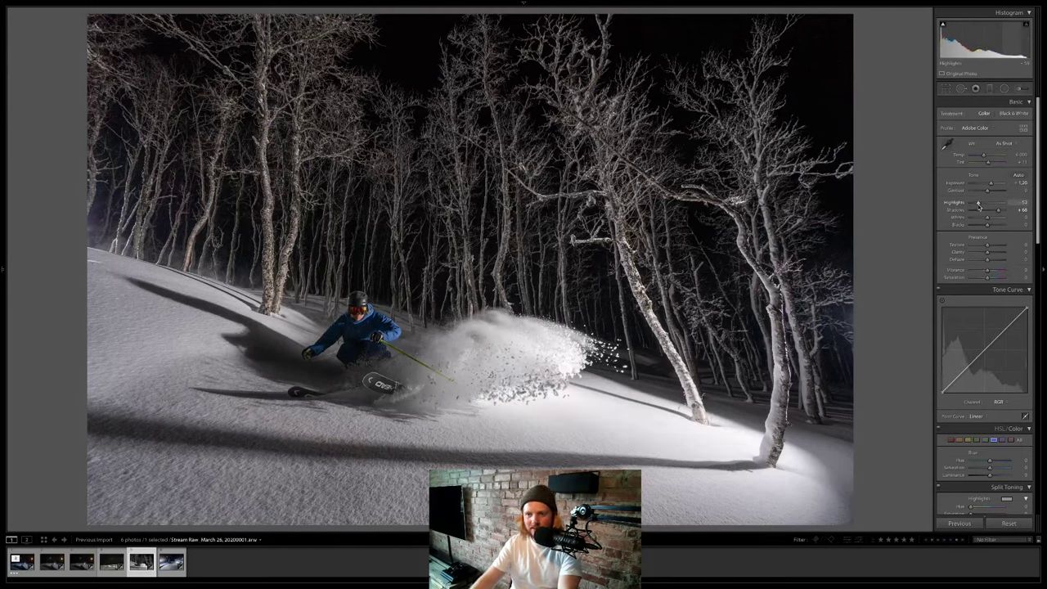
left_click_drag(987, 218, 981, 220)
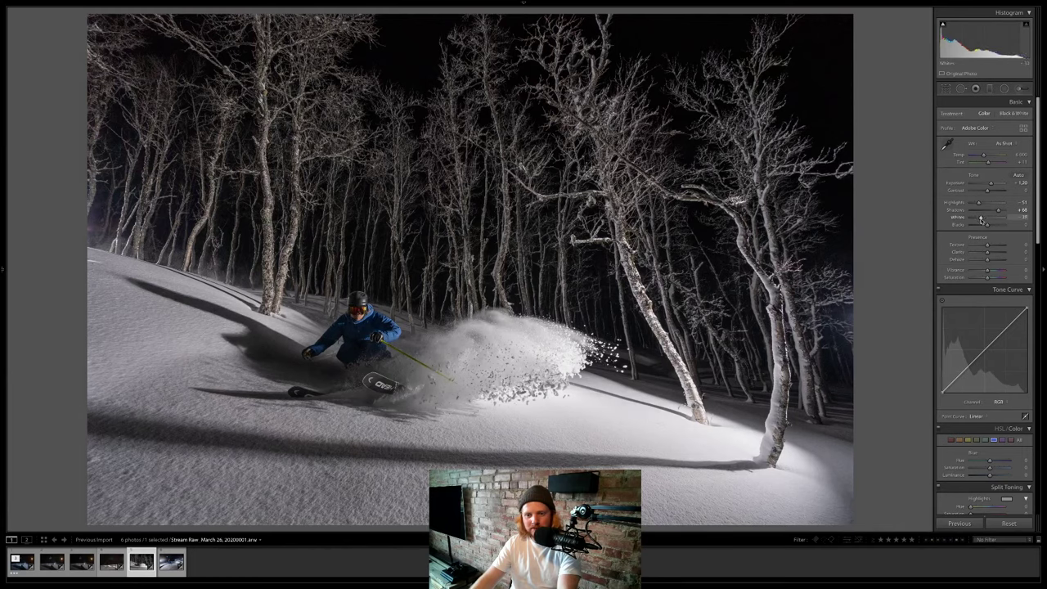
double_click(981, 219)
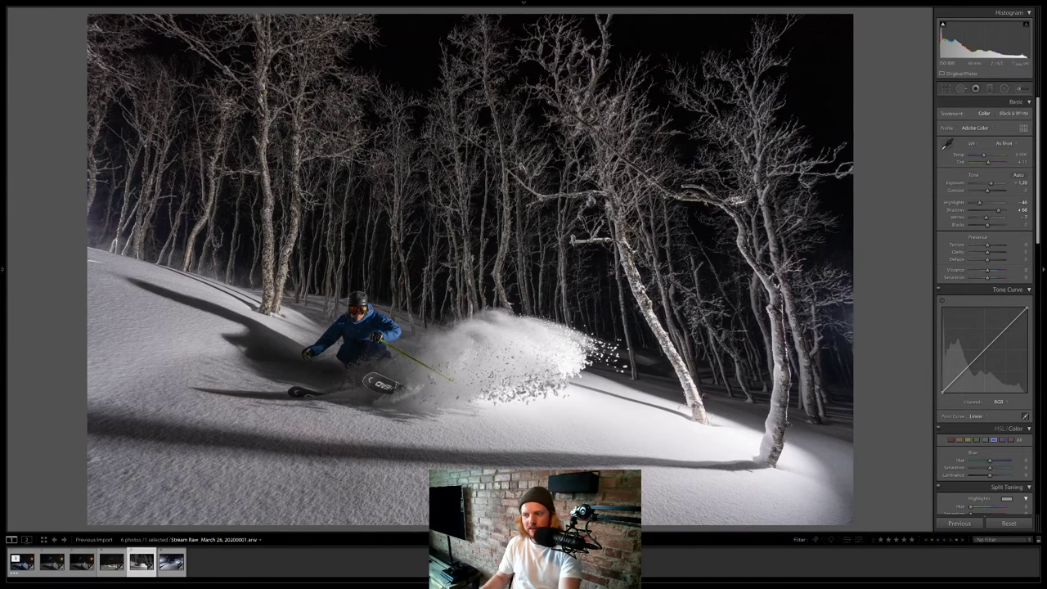
Brighten the skier's jacket and body with an Adjustment Brush set to Exposure 0.51 and Shadows 23, with Auto Mask on.
left_click(335, 352)
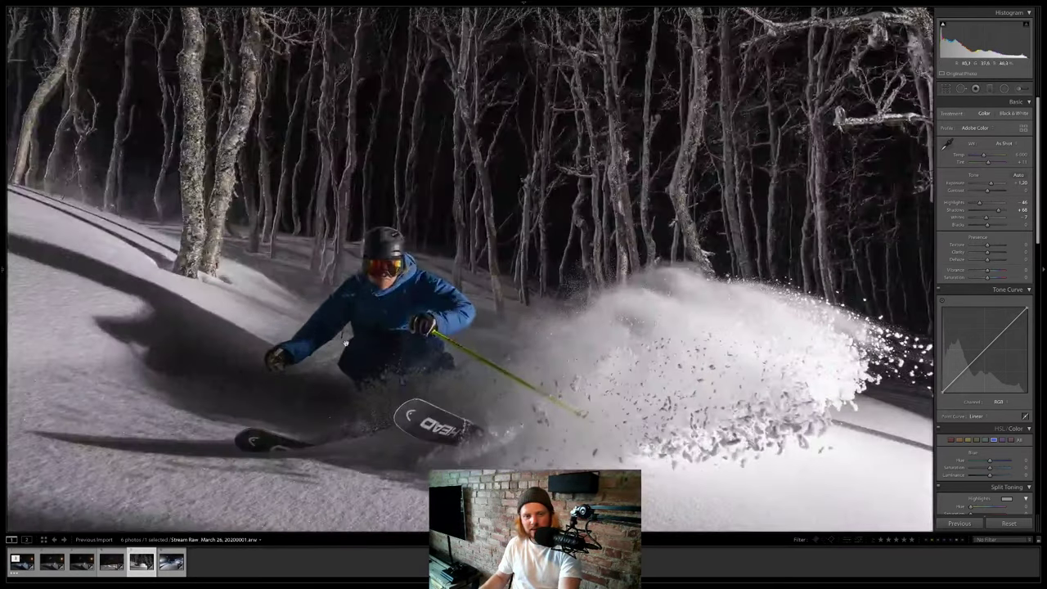
left_click(1017, 89)
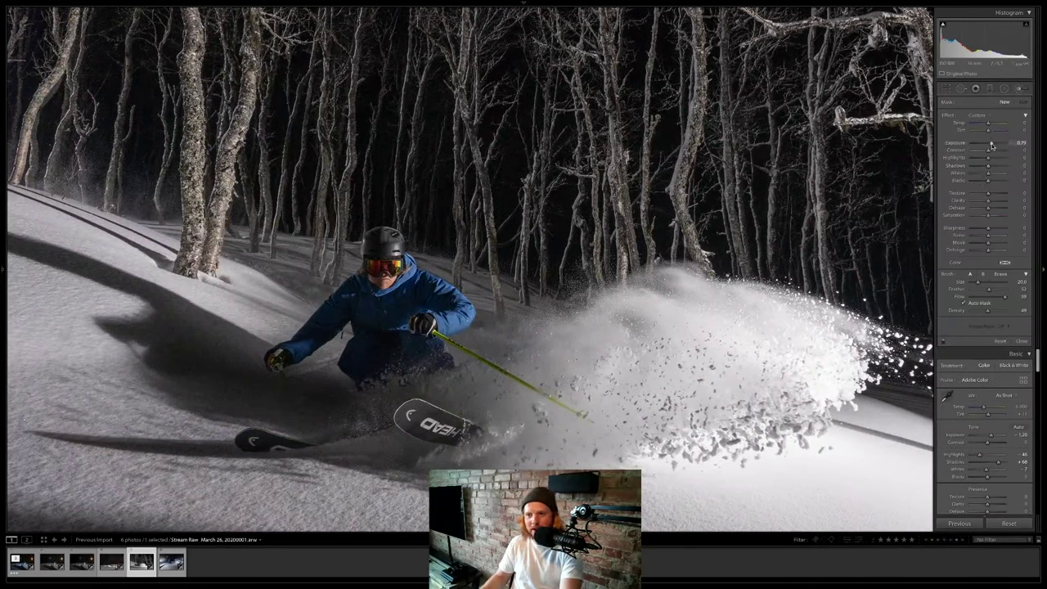
left_click_drag(992, 144, 993, 168)
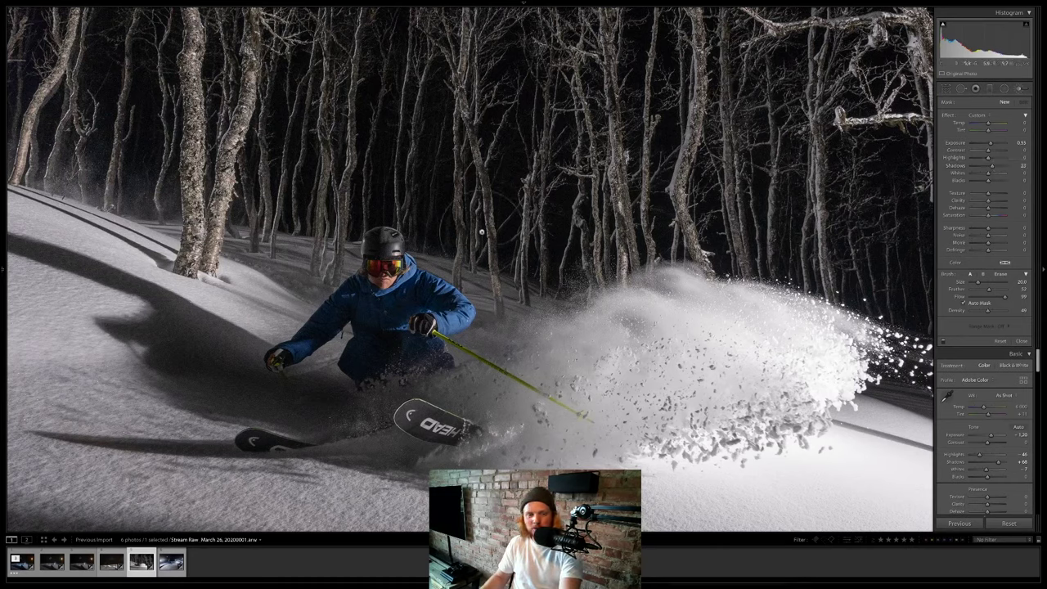
scroll(377, 323, "down", 3)
left_click_drag(381, 321, 398, 319)
mouse_move(401, 372)
left_mouse_down()
mouse_move(387, 377)
mouse_move(381, 364)
left_mouse_up()
scroll(380, 362, "down", 3)
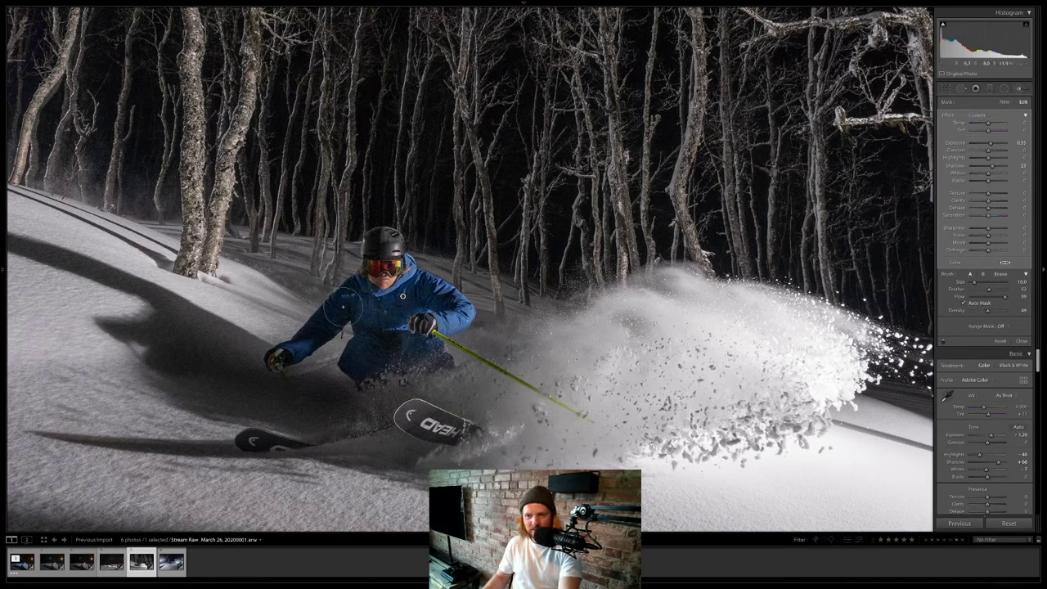
scroll(341, 305, "down", 2)
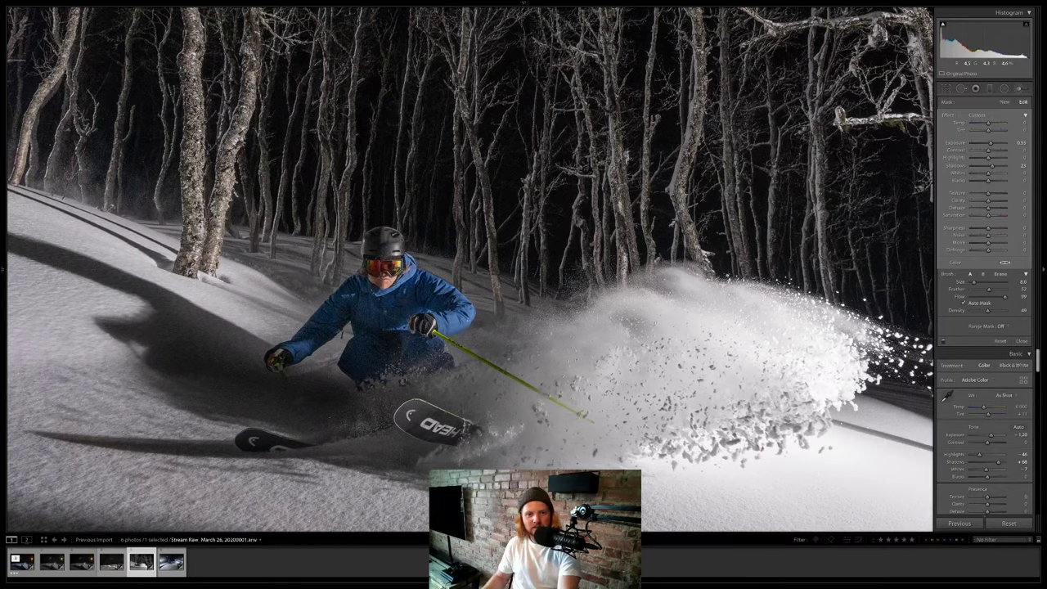
key("k")
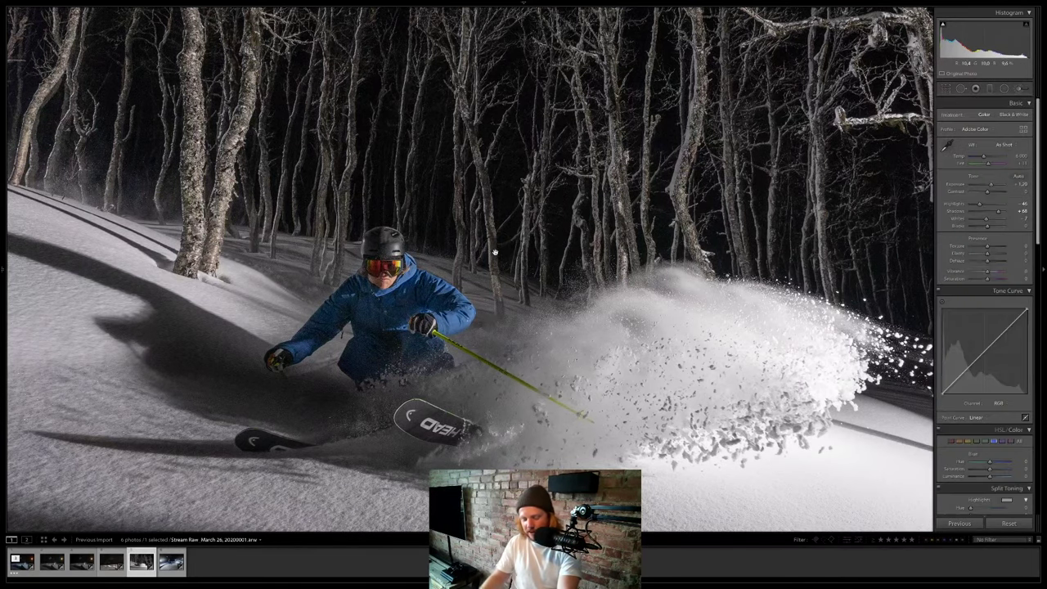
left_click(419, 146)
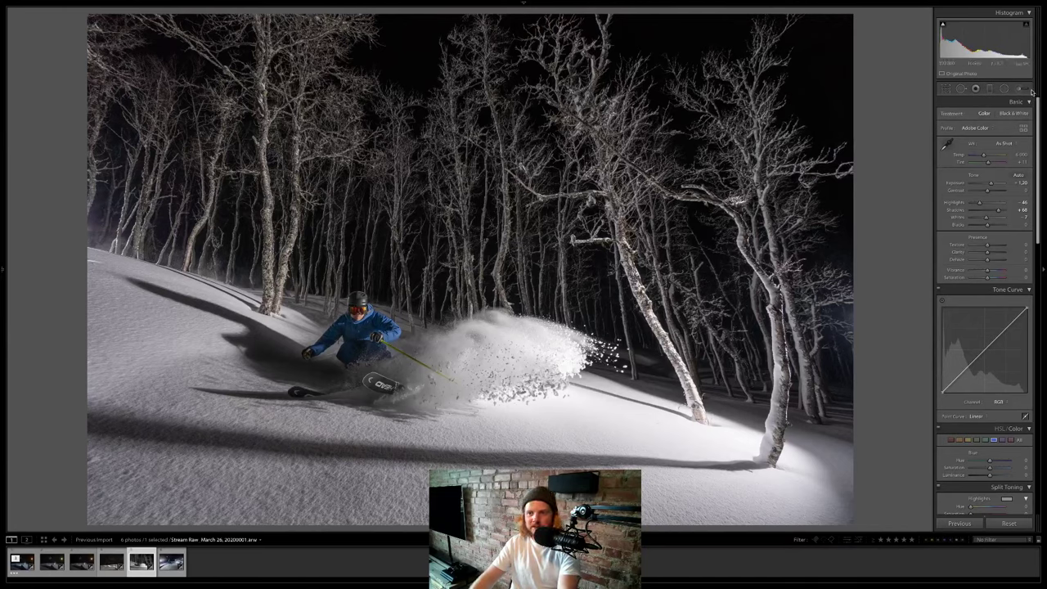
Increase Clarity on the existing brush adjustment over the skier.
key("k")
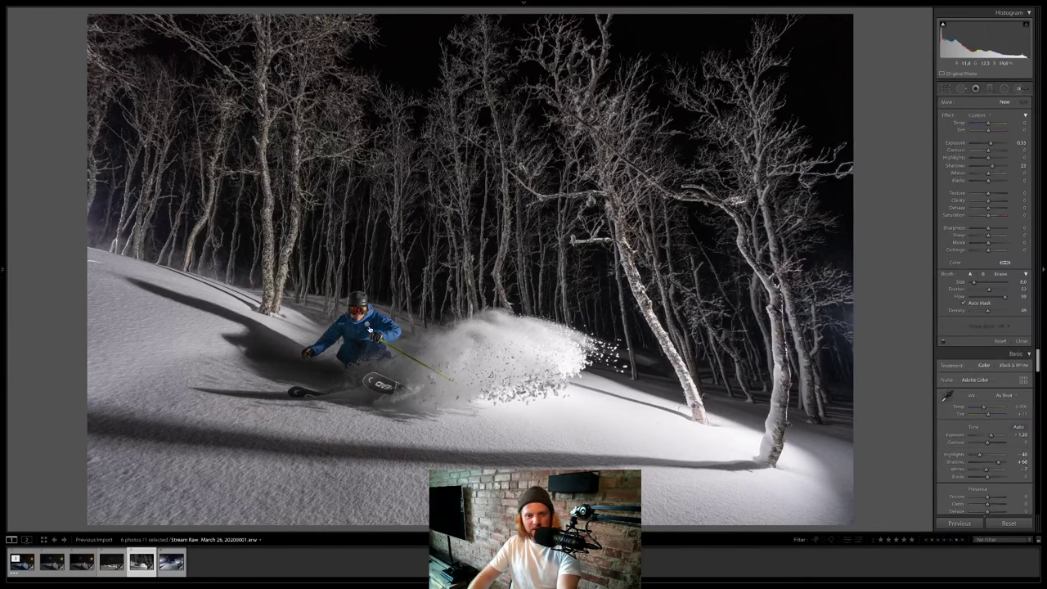
left_click(369, 328)
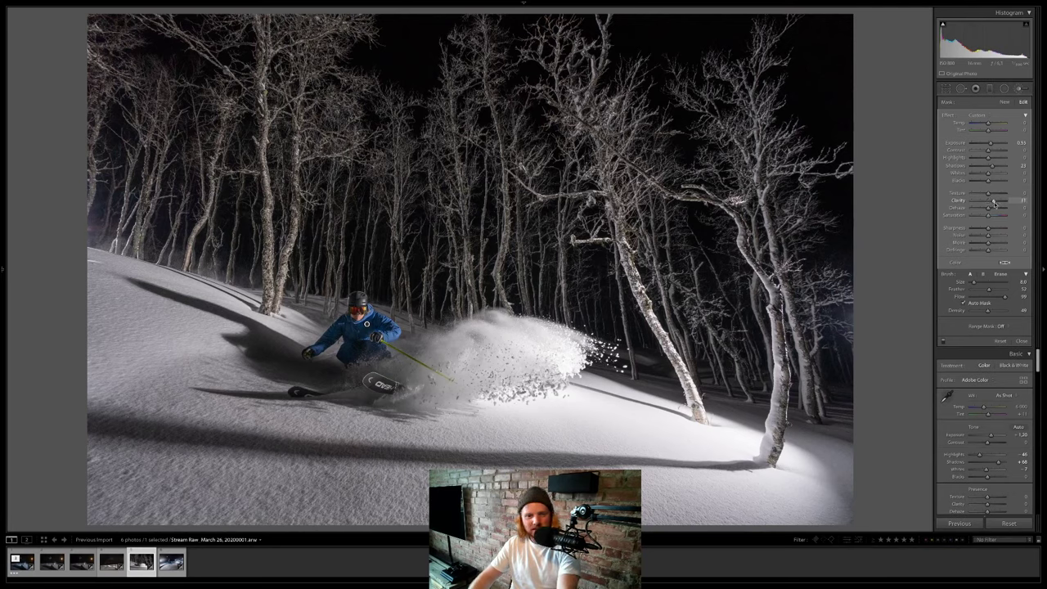
left_click(1021, 89)
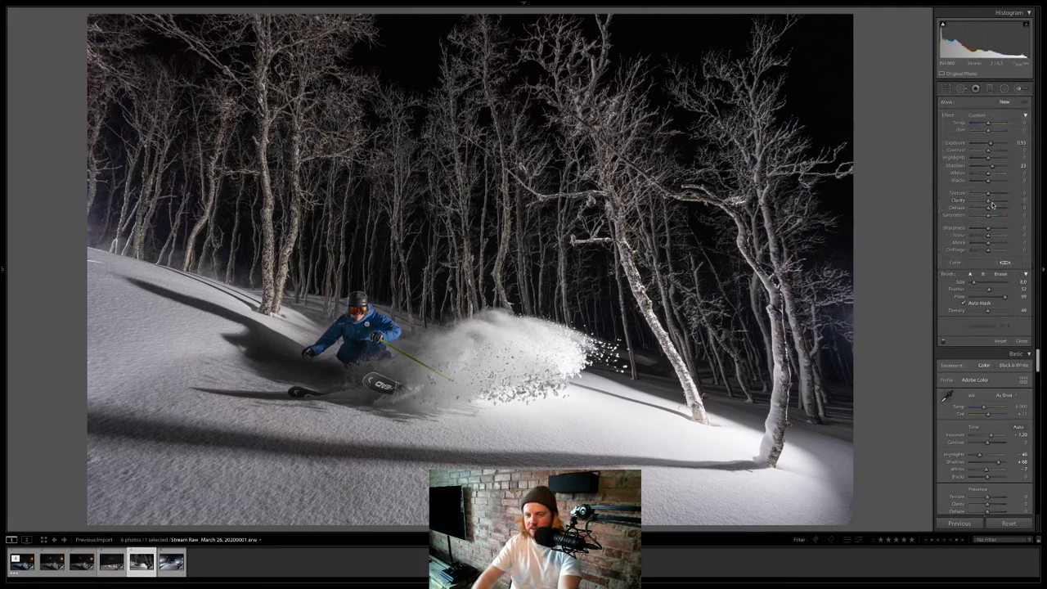
Brush a new adjustment over the skis and snow spray with Clarity 34, slight Dehaze and raised Whites, resetting Exposure and Shadows.
left_click(1023, 90)
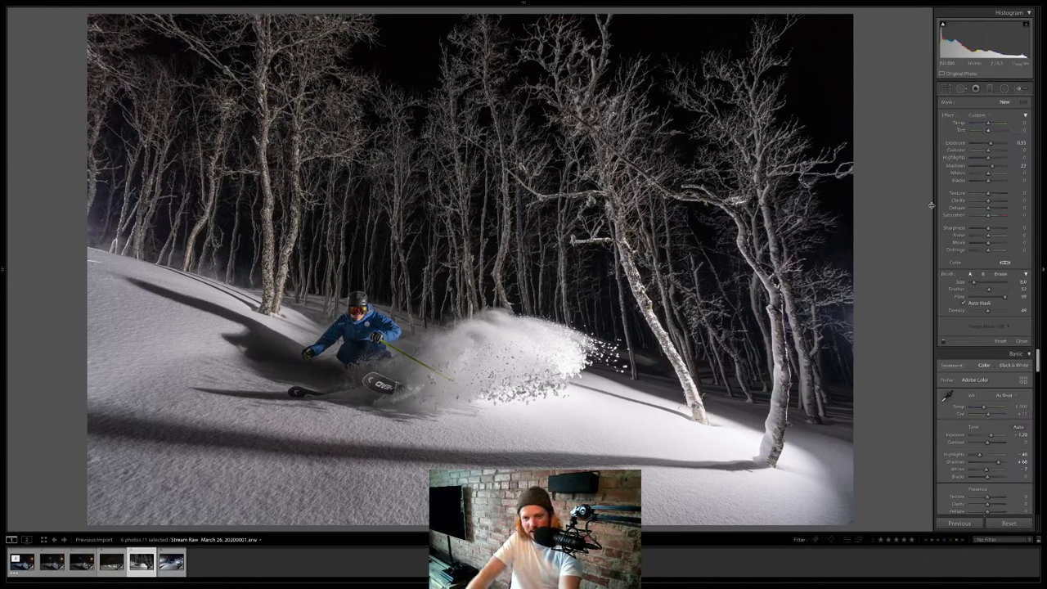
left_click_drag(987, 199, 993, 200)
double_click(991, 165)
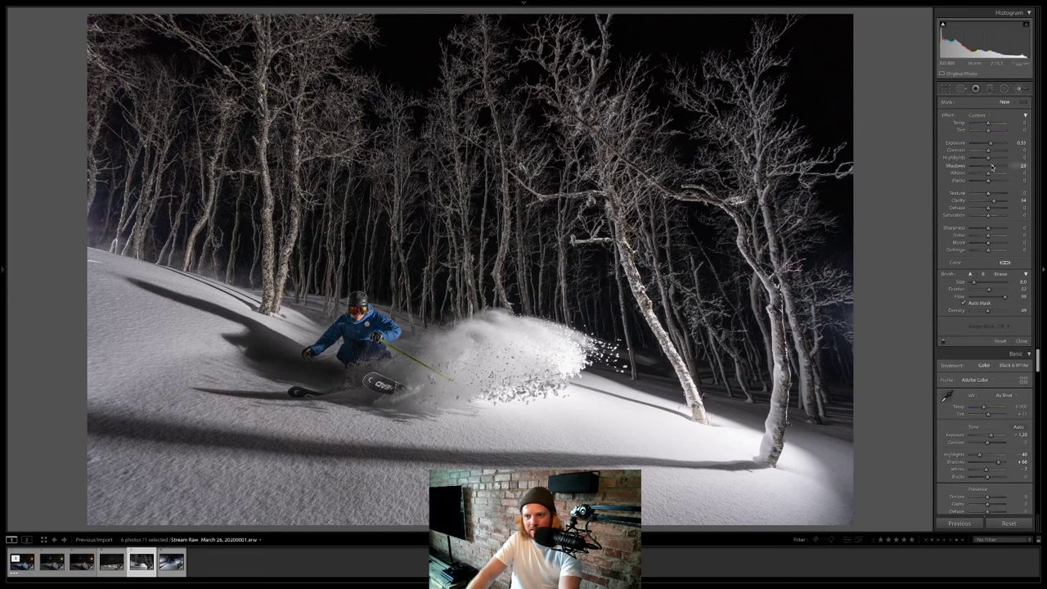
double_click(989, 142)
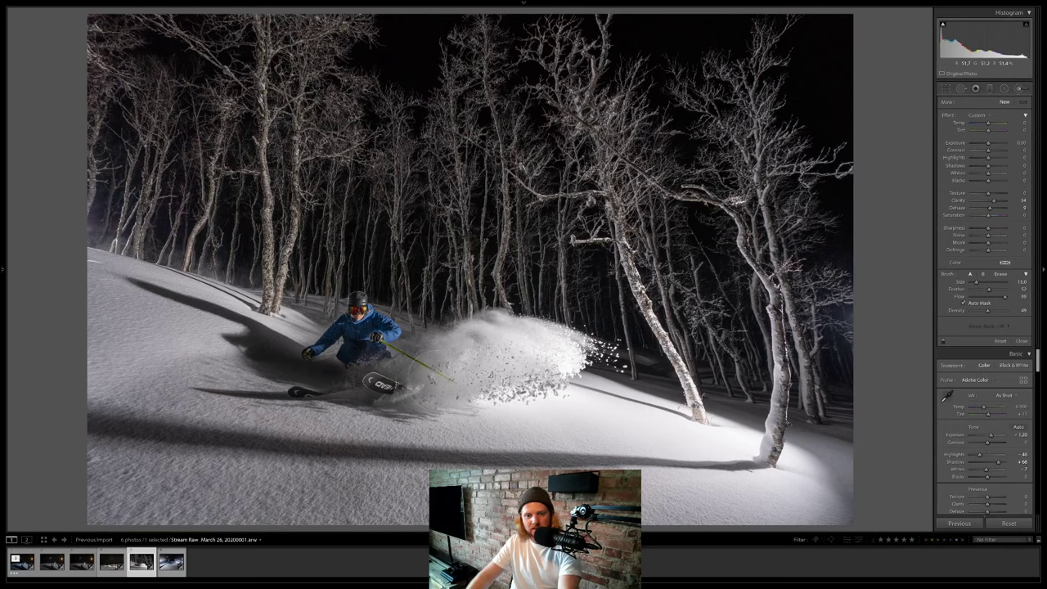
left_click_drag(380, 352, 347, 360)
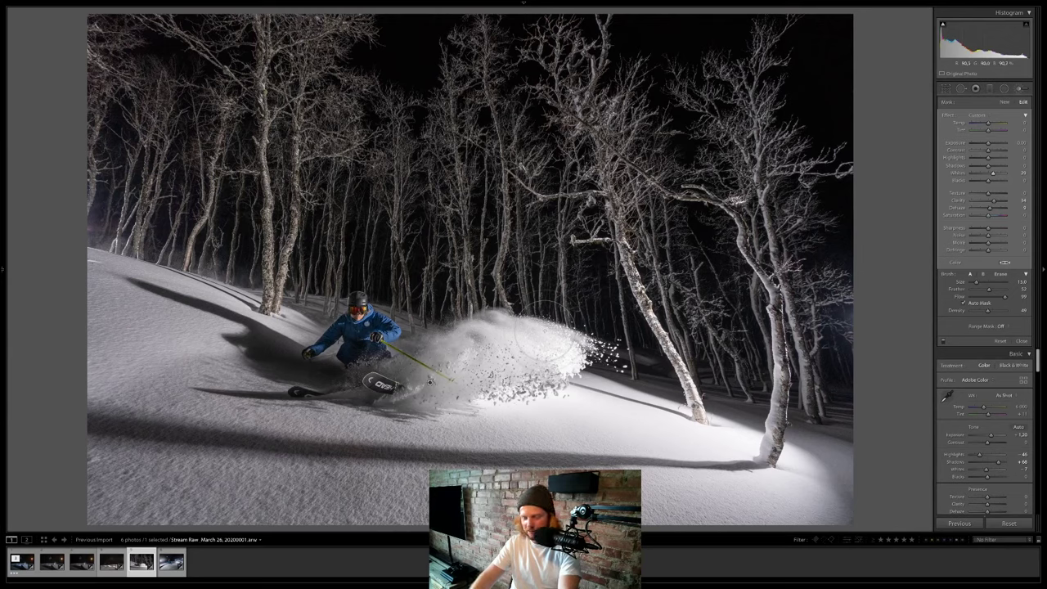
key("k")
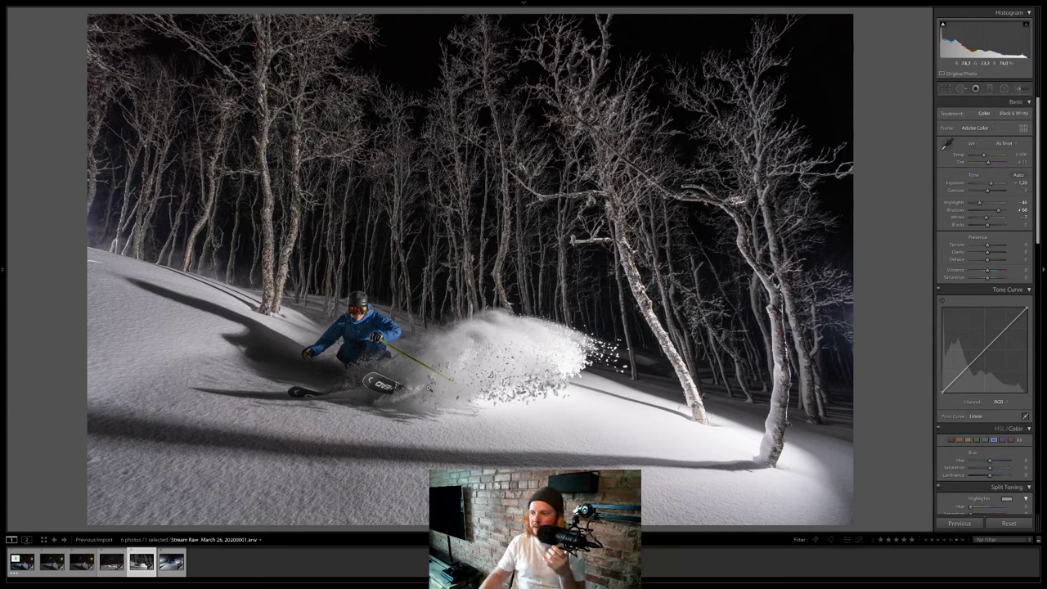
Add a large inverted radial filter around the skier with feather 100, Whites about 50 and Highlights about 25.
left_click(1004, 88)
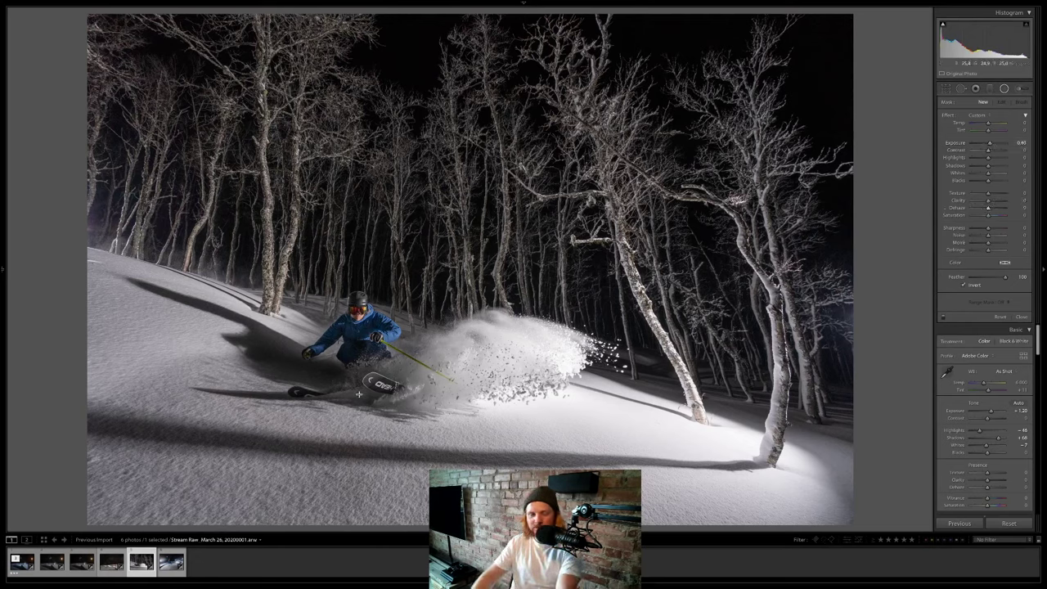
mouse_move(263, 428)
left_mouse_down()
mouse_move(180, 491)
mouse_move(98, 507)
mouse_move(49, 540)
mouse_move(49, 523)
left_mouse_up()
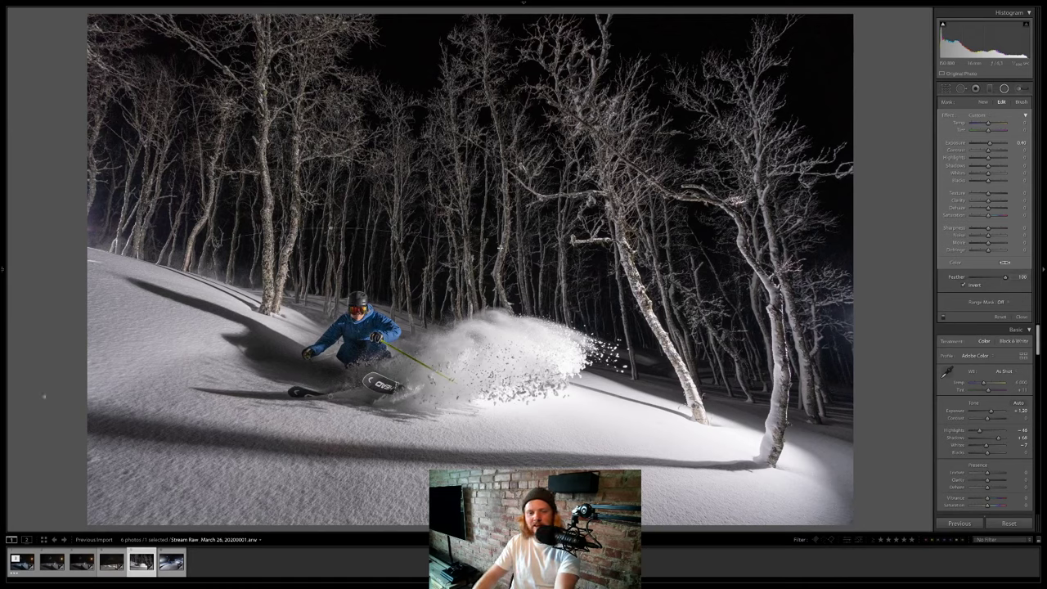
left_click(997, 176)
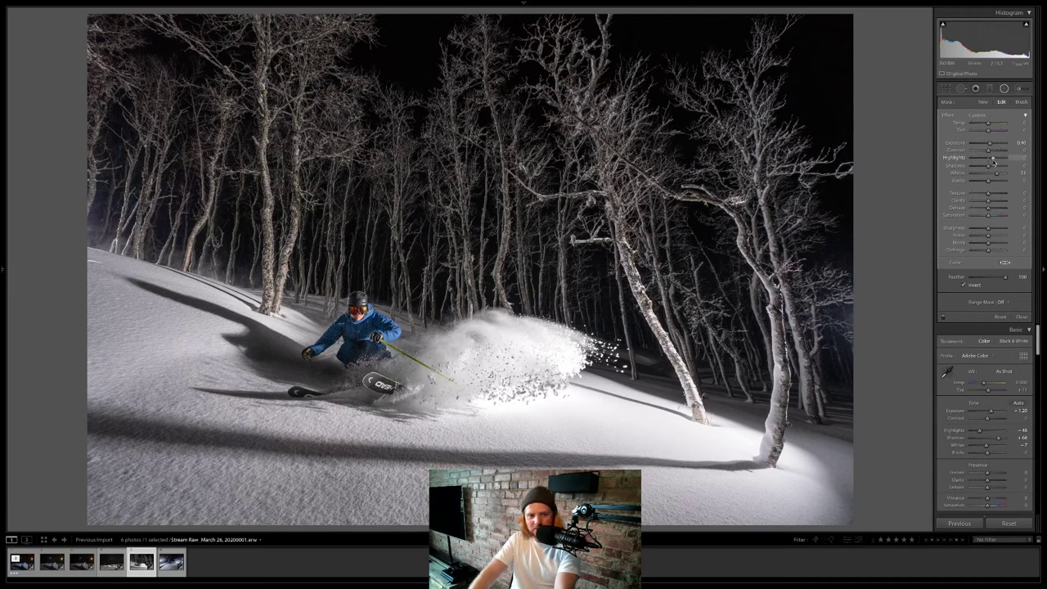
left_click(993, 160)
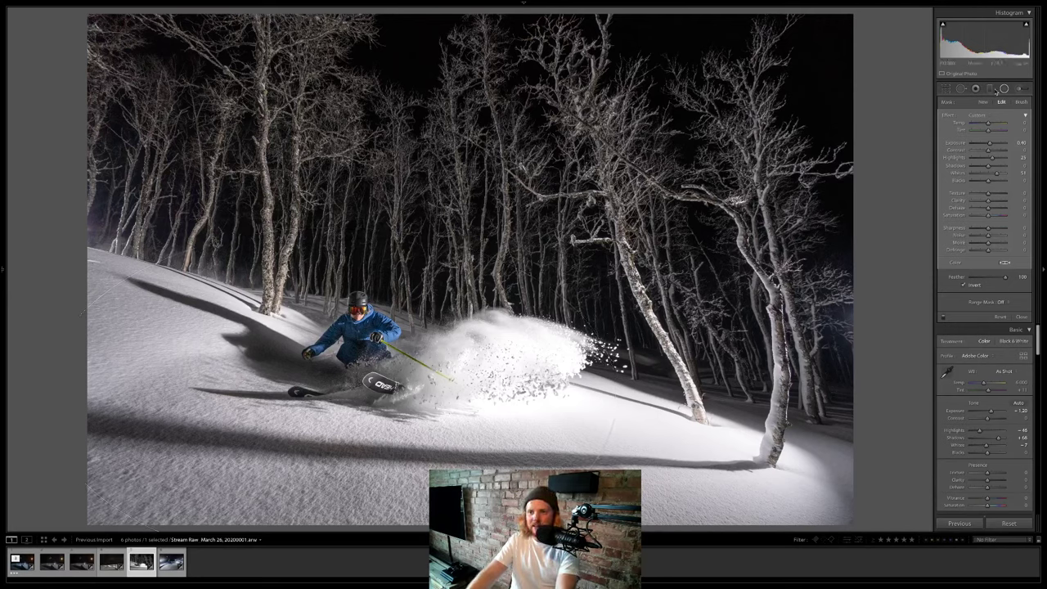
Erase the radial filter's effect from the bright snow spray with an auto-masked erase brush at size 13.
left_click(1022, 102)
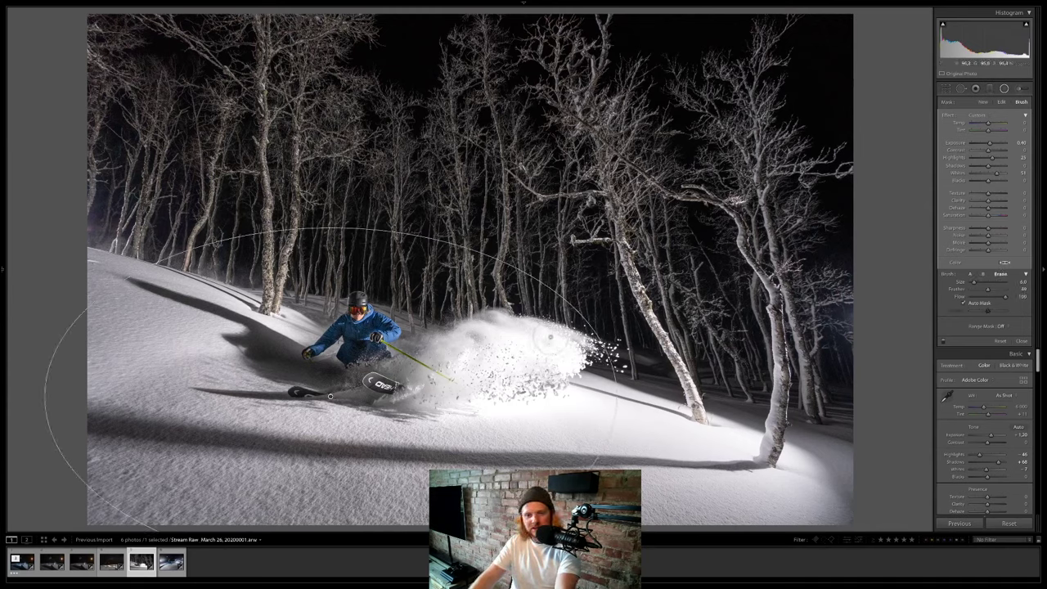
scroll(543, 343, "up", 1)
scroll(573, 335, "up", 3)
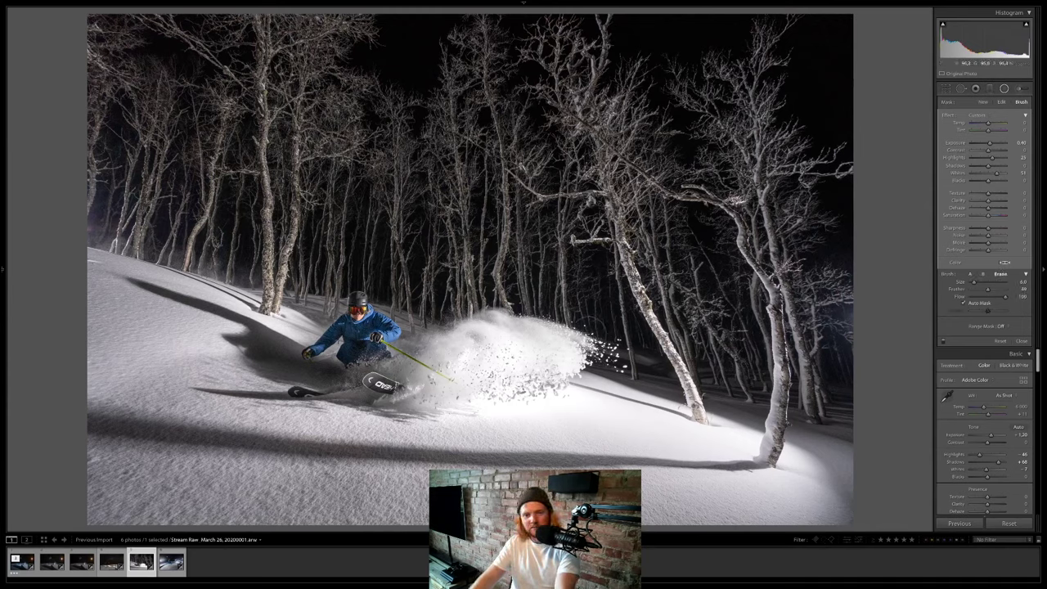
scroll(330, 396, "up", 4)
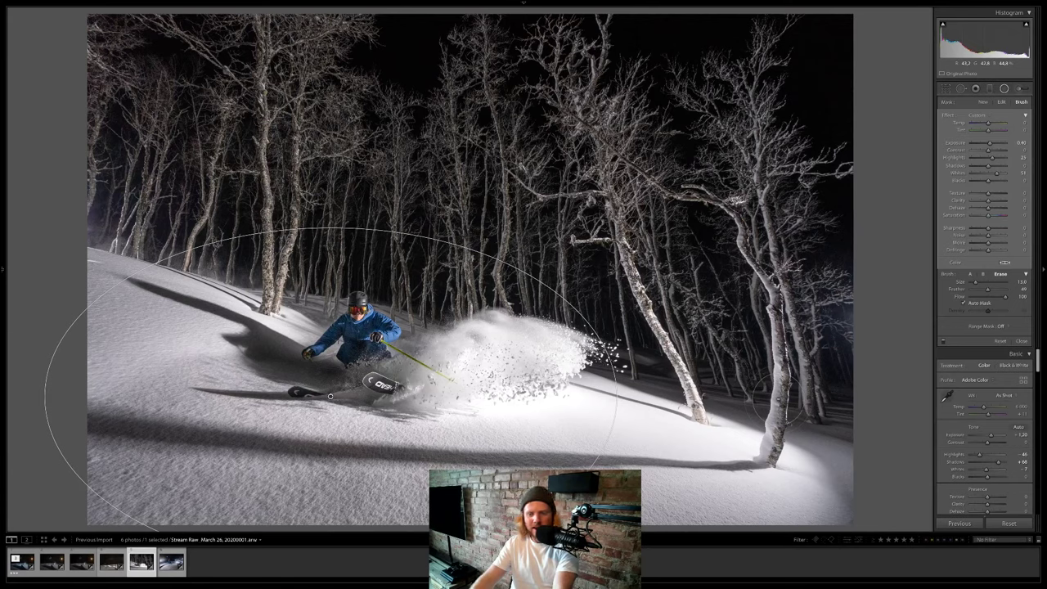
key("k")
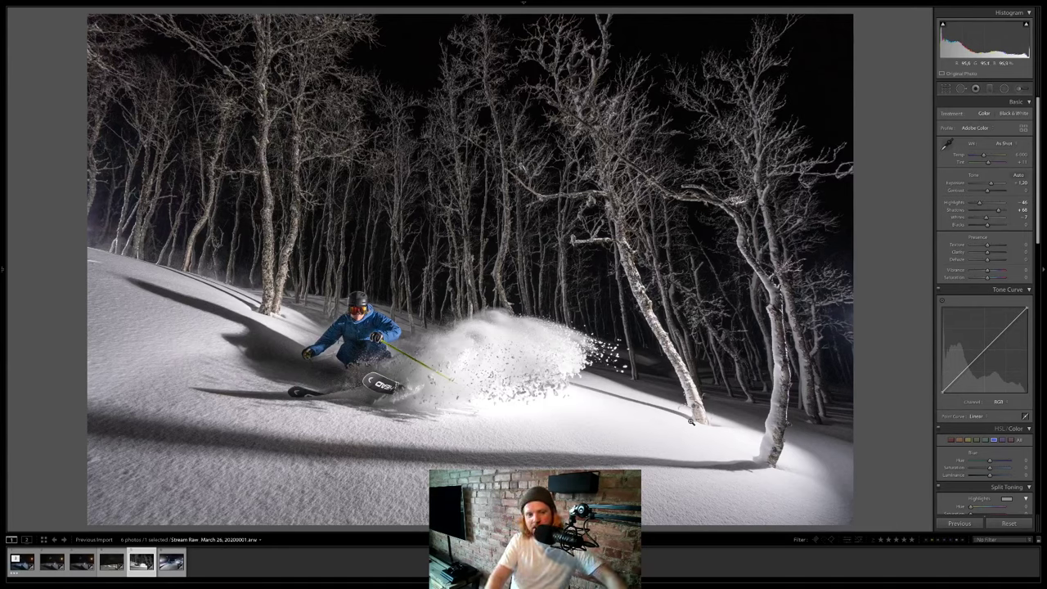
Convert the photo to black and white and lower the Aqua and Blue values in the black-and-white mix.
key("v")
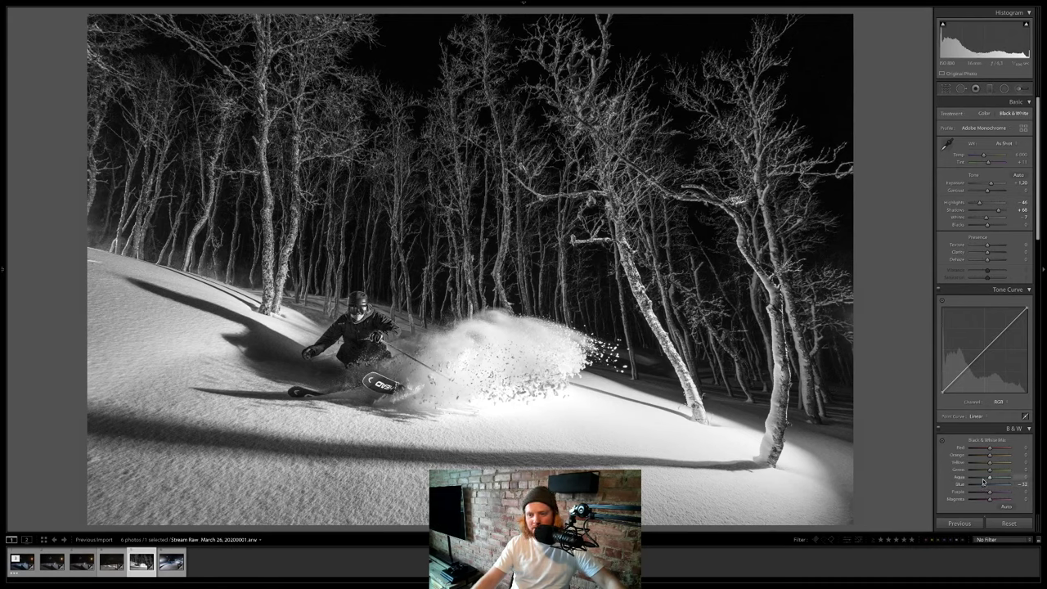
left_click_drag(989, 477, 991, 502)
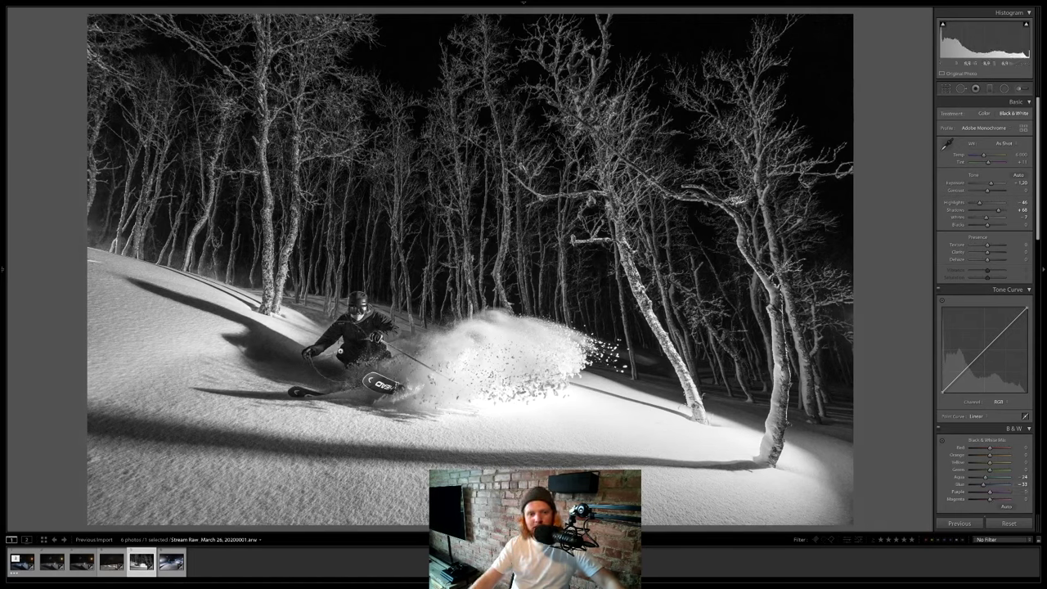
Set Dehaze to 27 on the skier's brush adjustment and inspect the skier up close.
key("k")
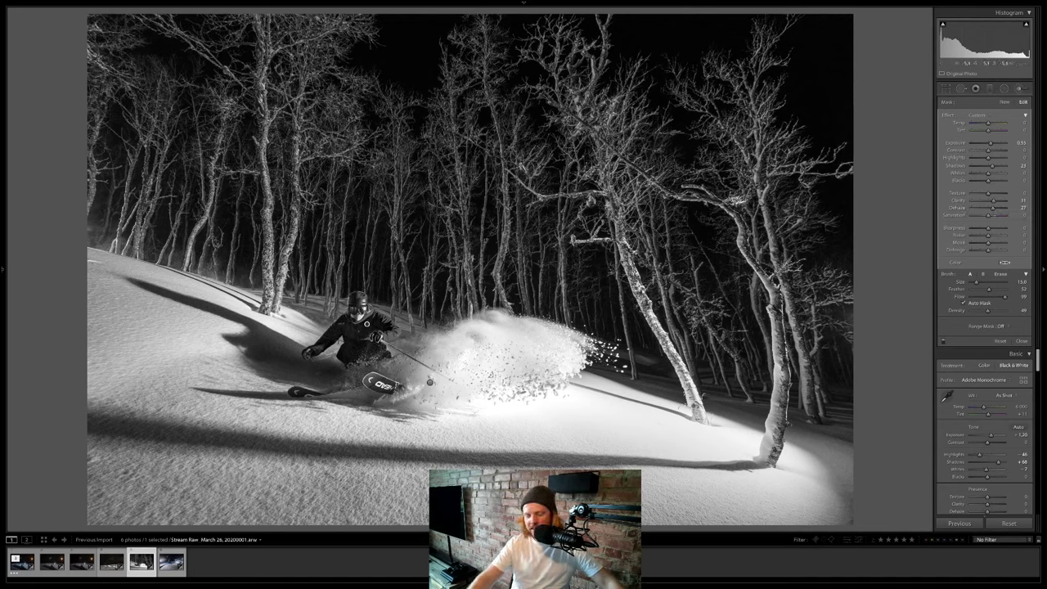
key("k")
left_click(430, 301)
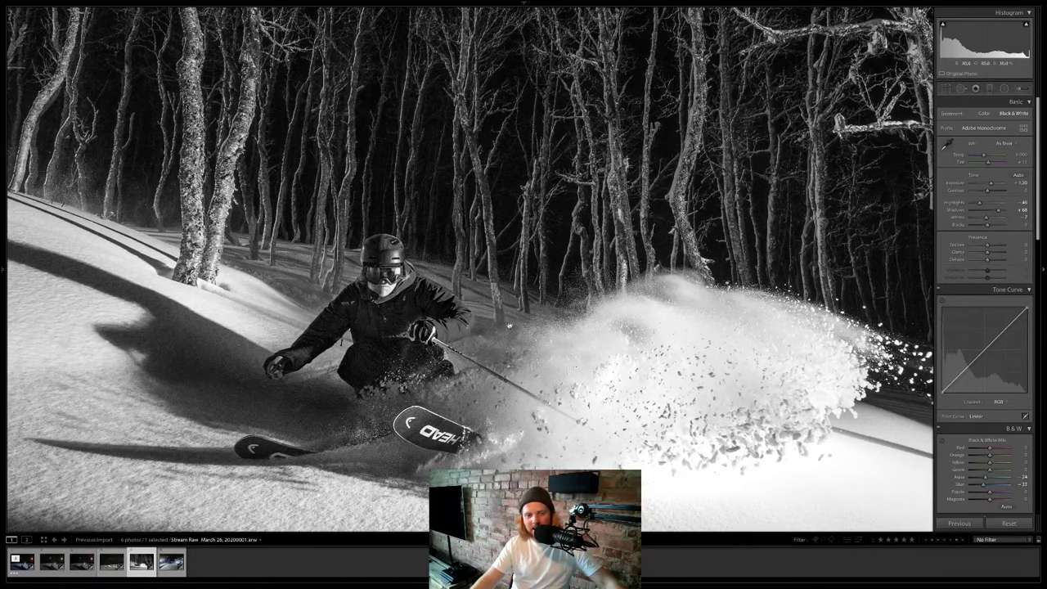
left_click(426, 308)
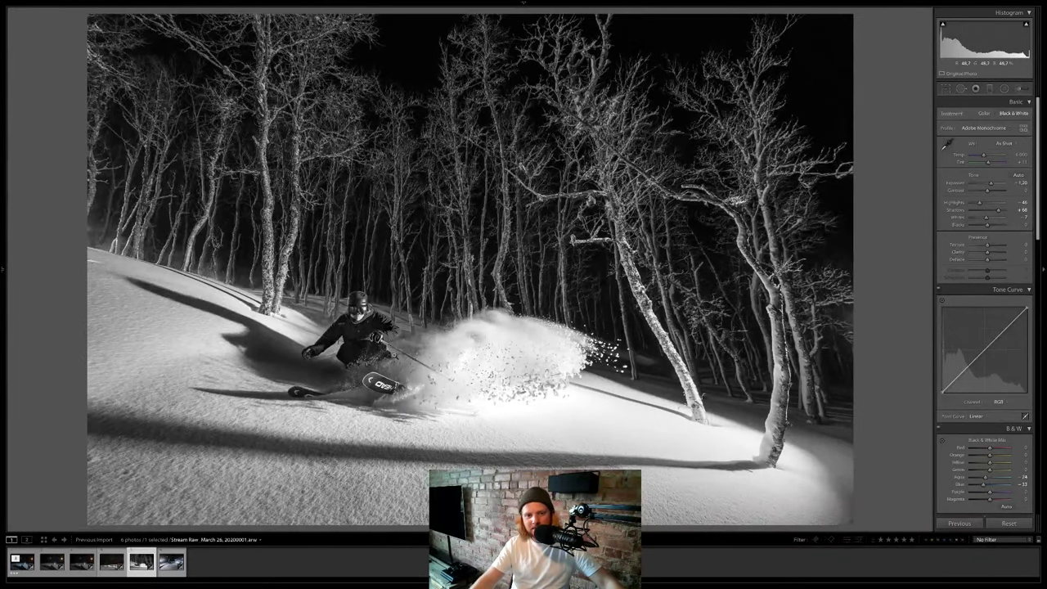
left_click(395, 356)
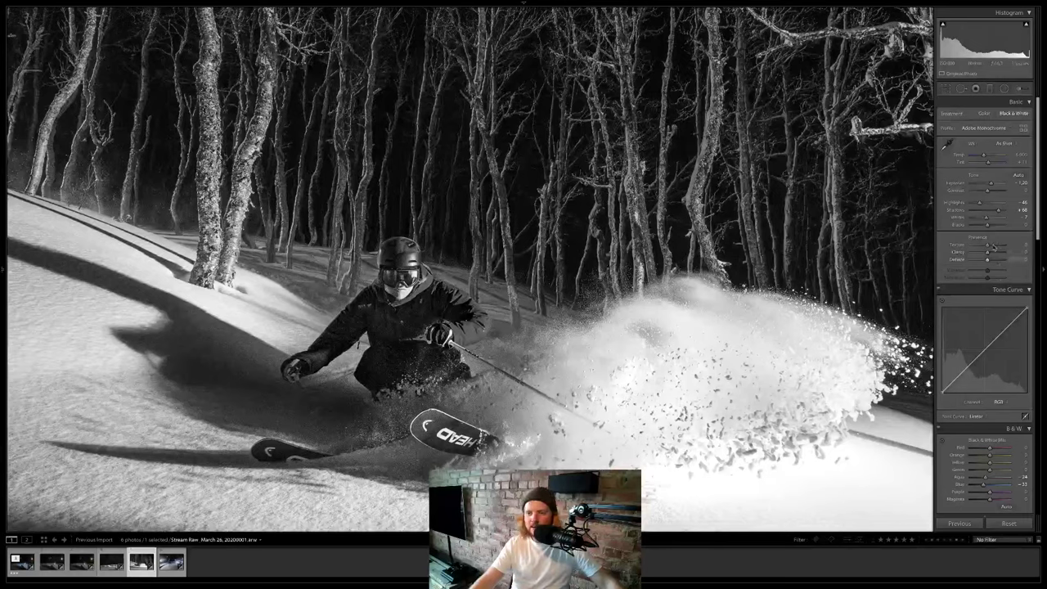
Set the Blue value in the black-and-white mix to -10.
left_click(1022, 88)
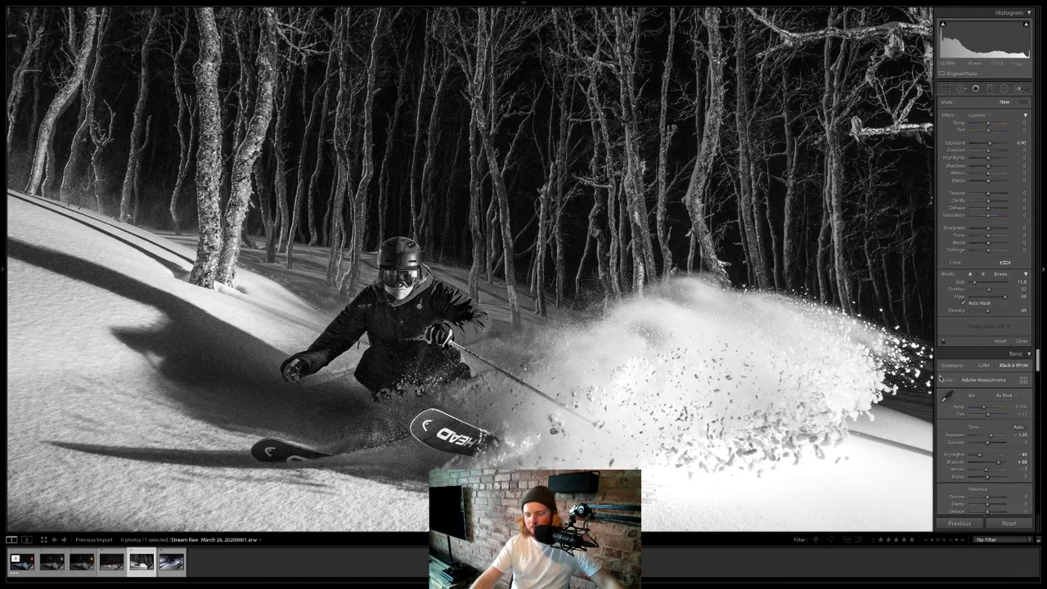
key("k")
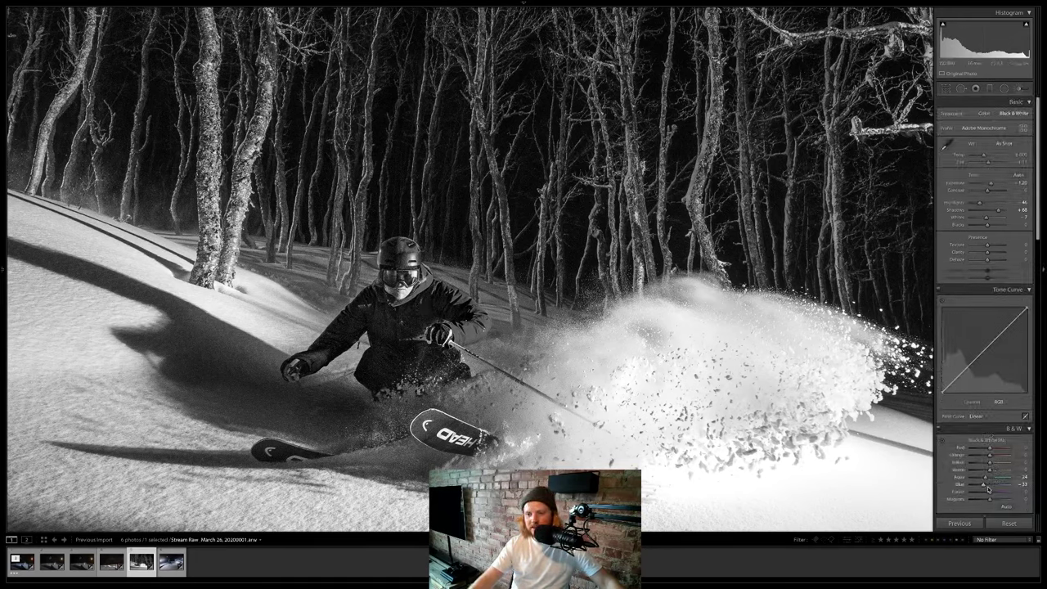
left_click_drag(987, 484, 989, 485)
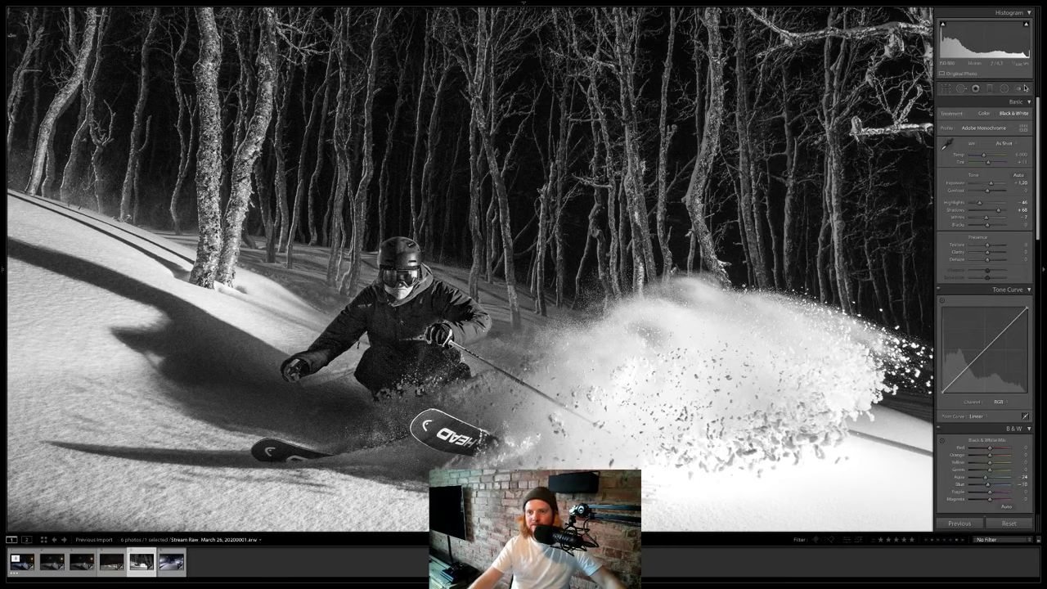
Brush a small auto-masked adjustment onto the skier's arm with Exposure about 1.08, Highlights about 20, Whites about 32 and Clarity about 31.
key("k")
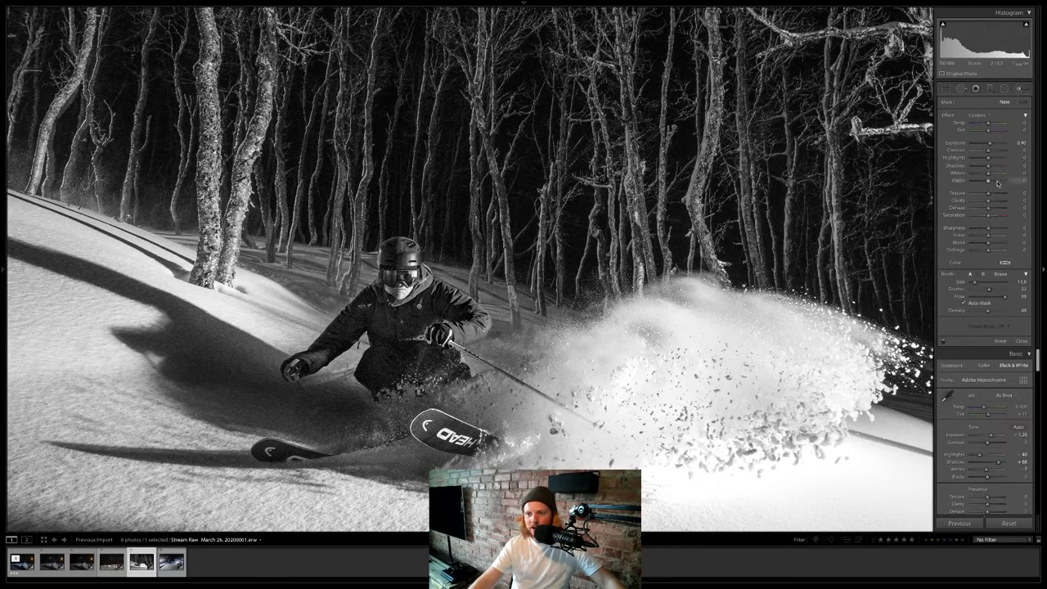
left_click(993, 175)
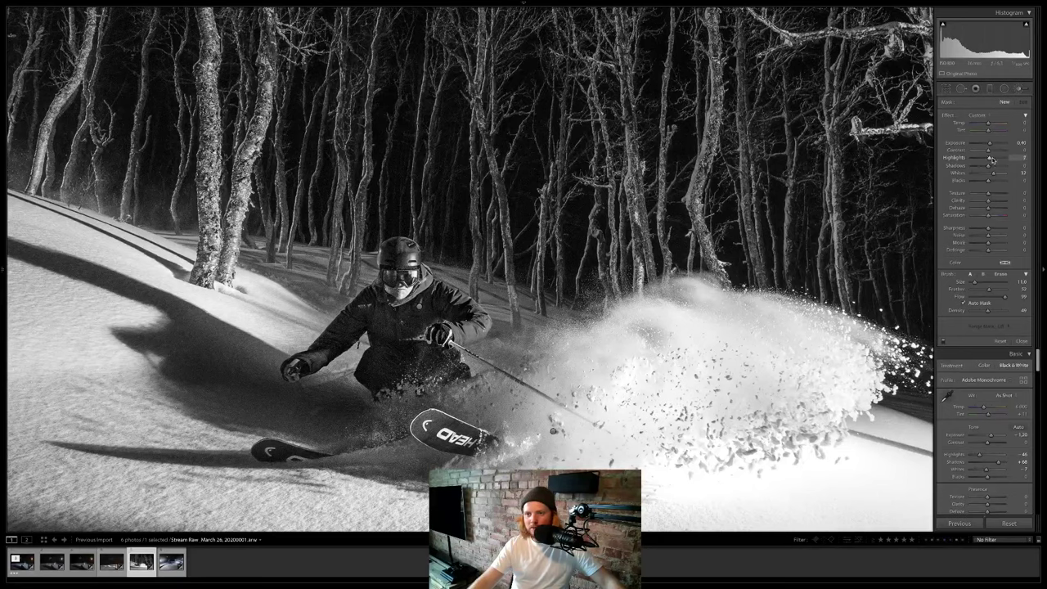
left_click_drag(994, 160, 988, 145)
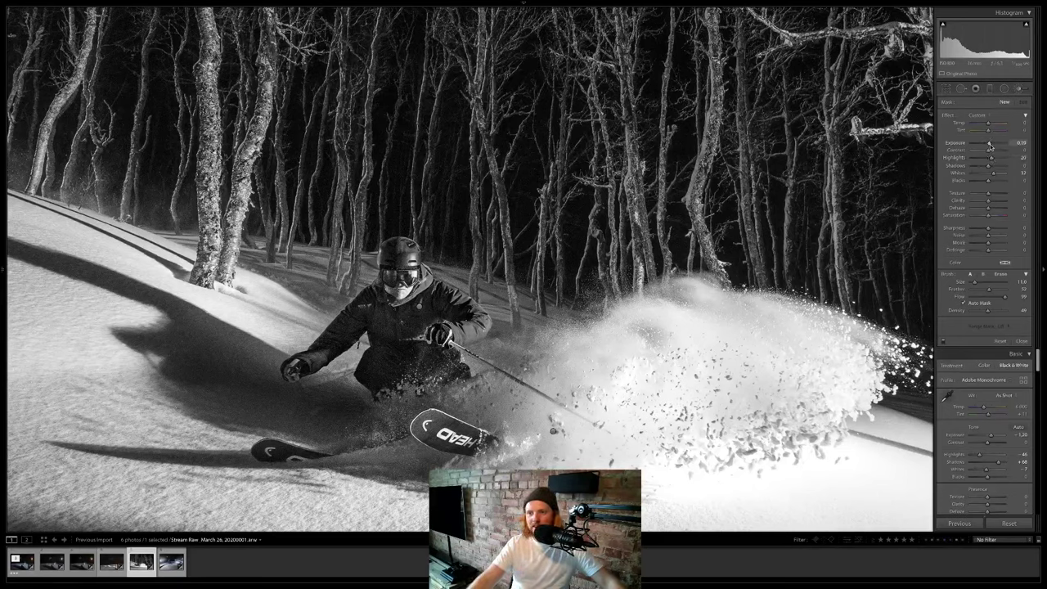
scroll(445, 303, "down", 3)
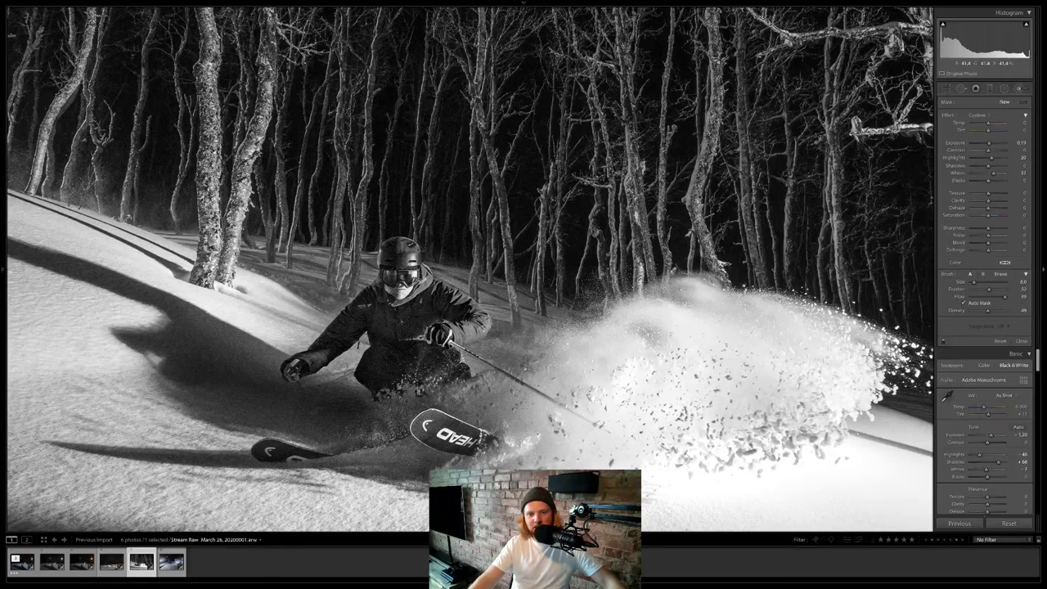
left_click(446, 337)
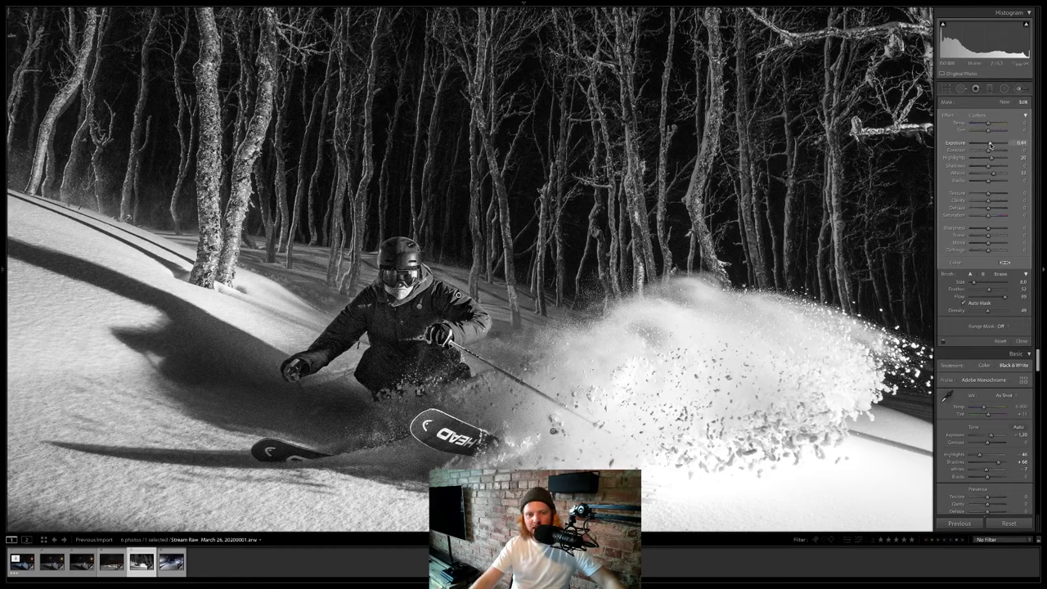
left_click_drag(991, 144, 994, 144)
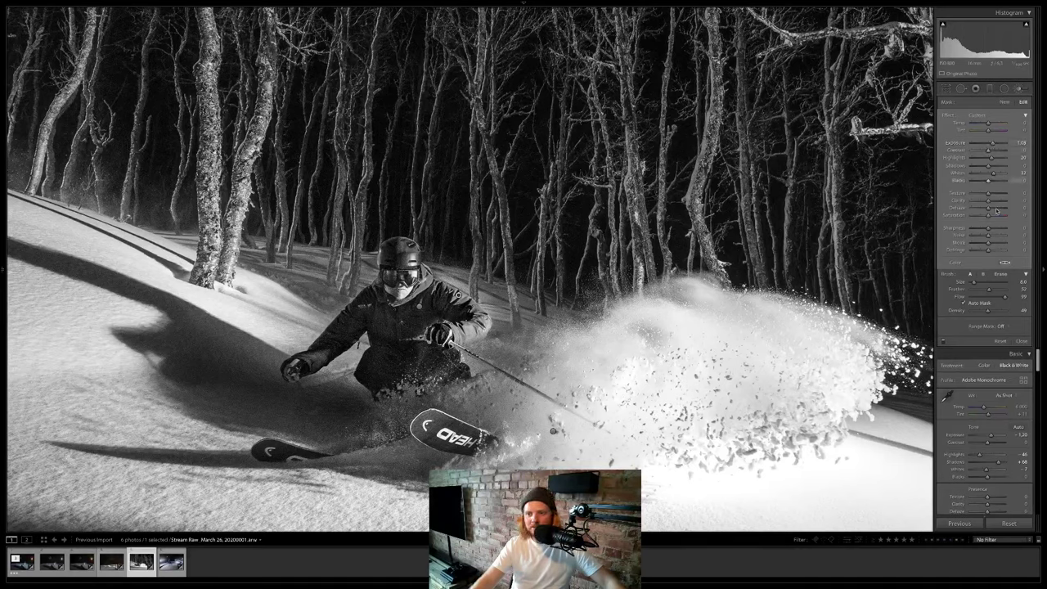
left_click_drag(994, 202, 994, 202)
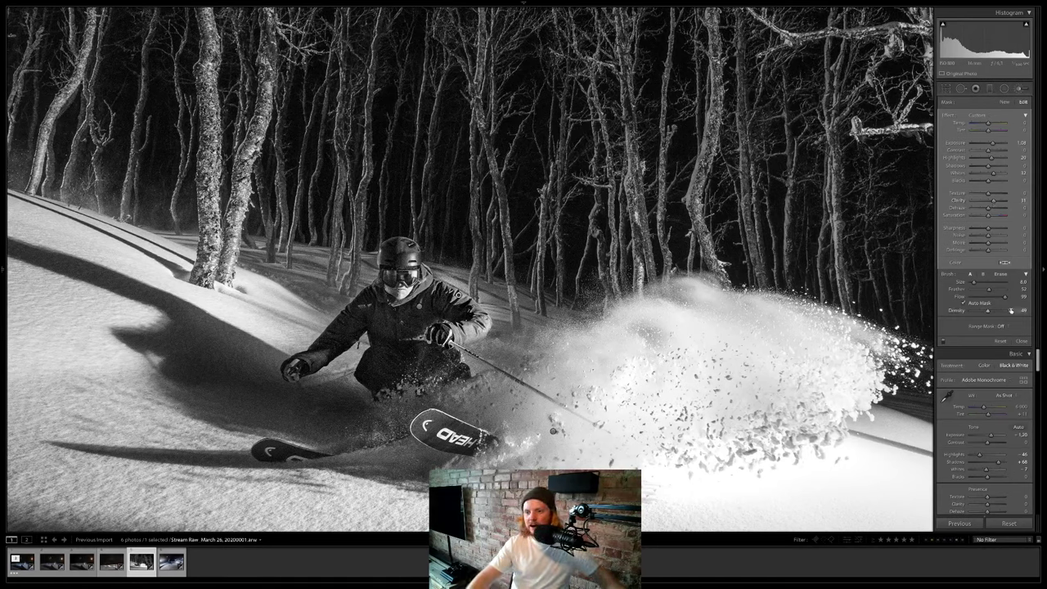
Refine the edges of the skier's new brush adjustment with a smaller auto-masked erase brush.
left_click(1000, 273)
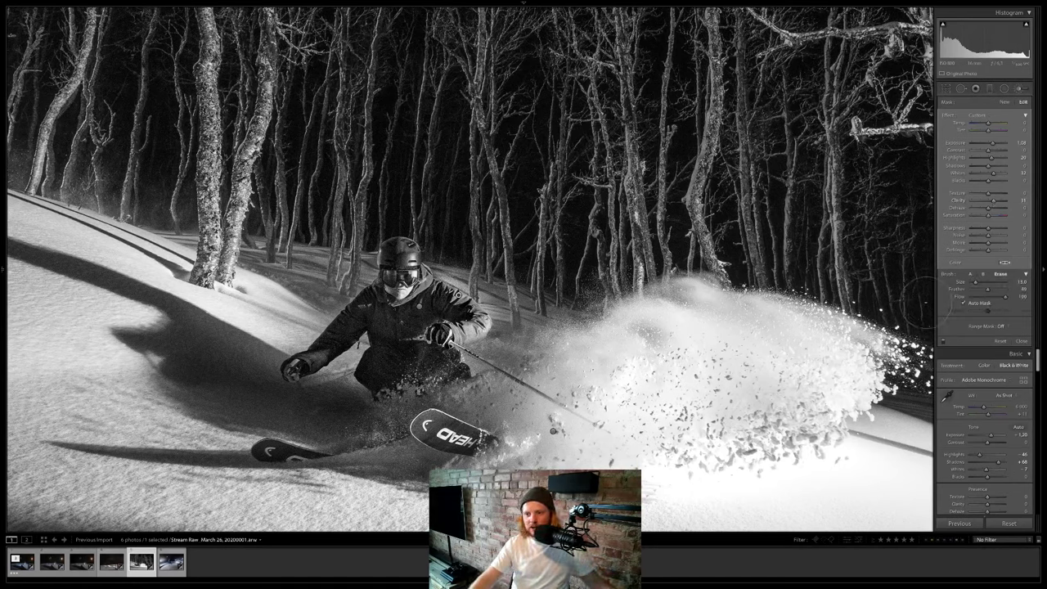
key("bracketleft")
key("bracketleft")
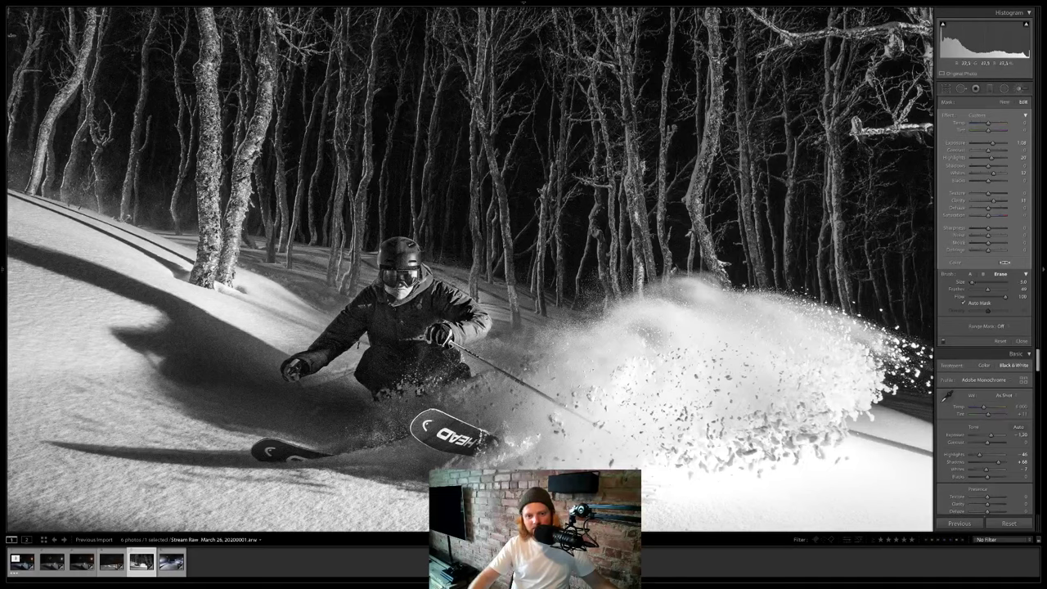
key("bracketleft")
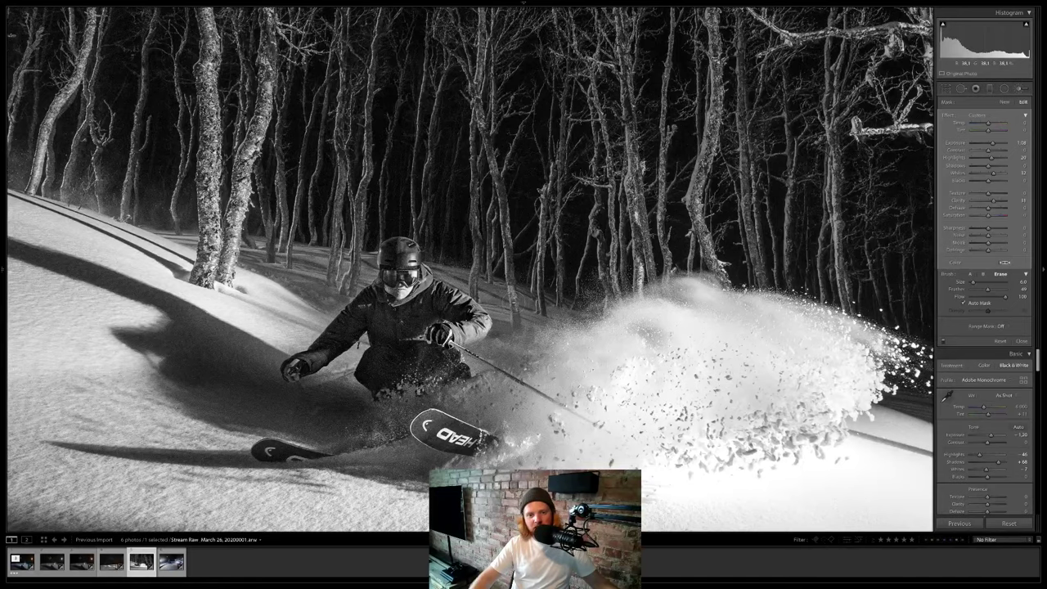
key("k")
Set the whole photo's Contrast to +27 and Highlights to -54.
key("z")
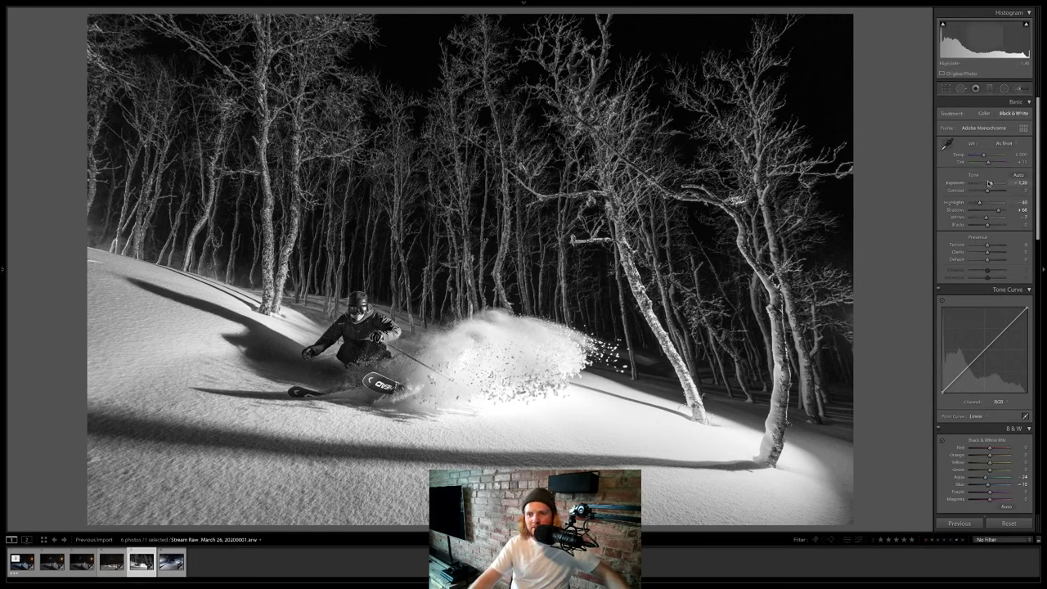
left_click_drag(987, 190, 991, 194)
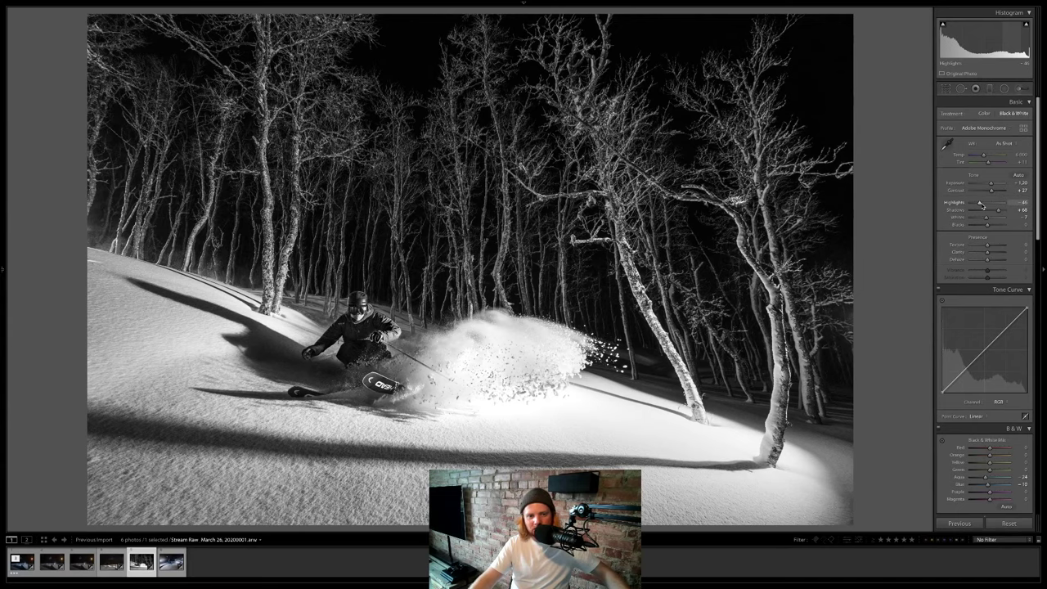
left_click_drag(983, 204, 980, 204)
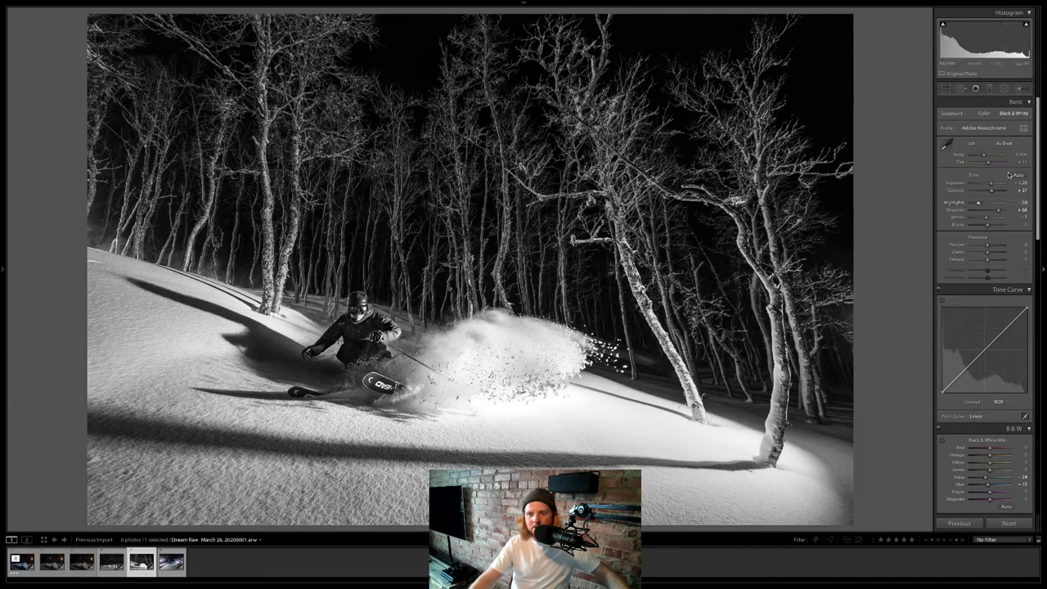
Set Clarity to about 16, Dehaze to about 19 and Contrast to about 15 on the skier's radial filter, and compare with the original photo.
key("shift+m")
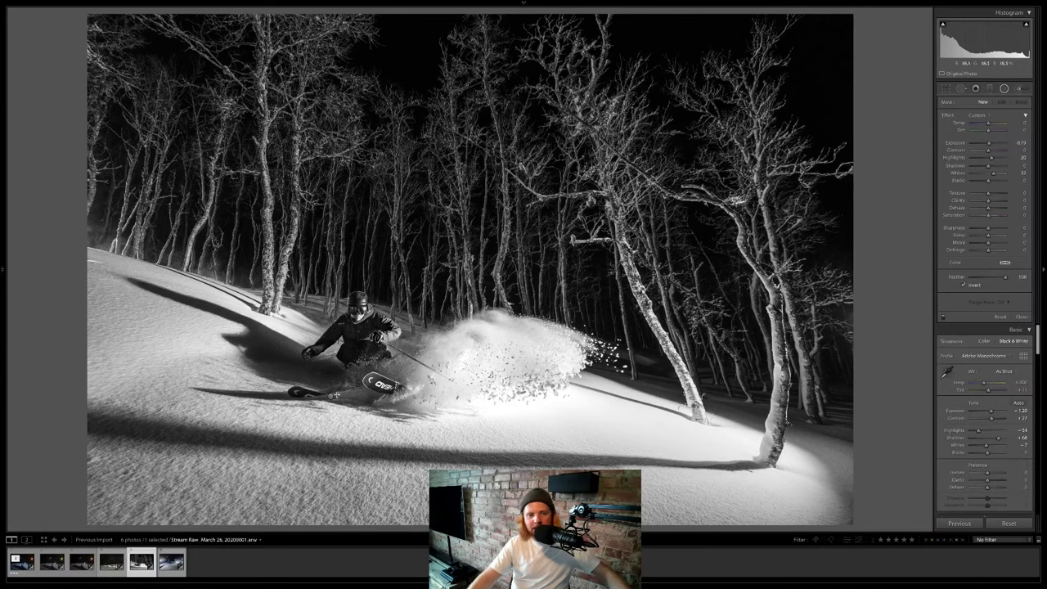
left_click(331, 396)
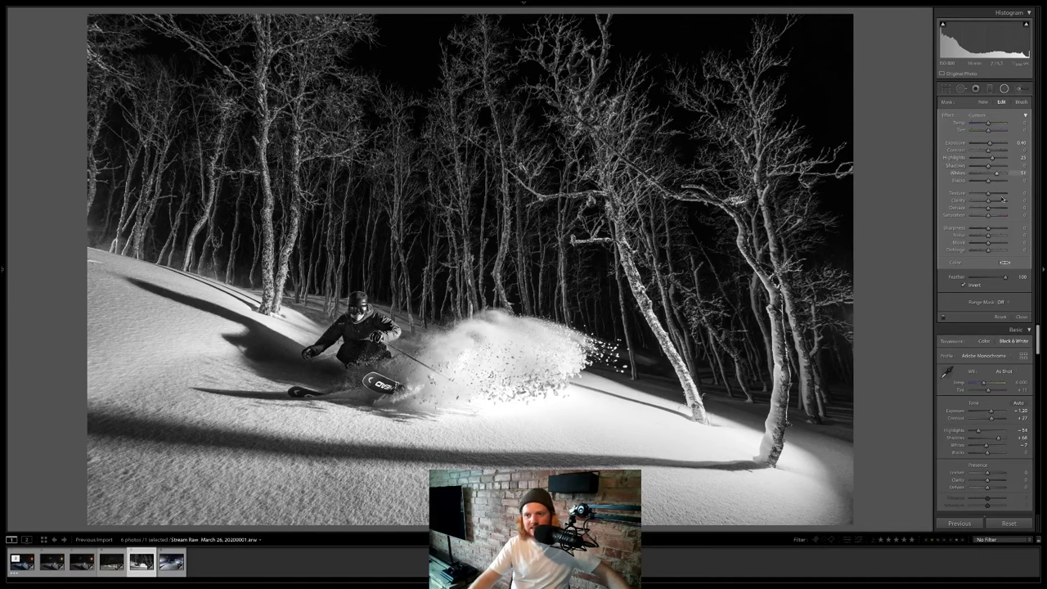
left_click(993, 202)
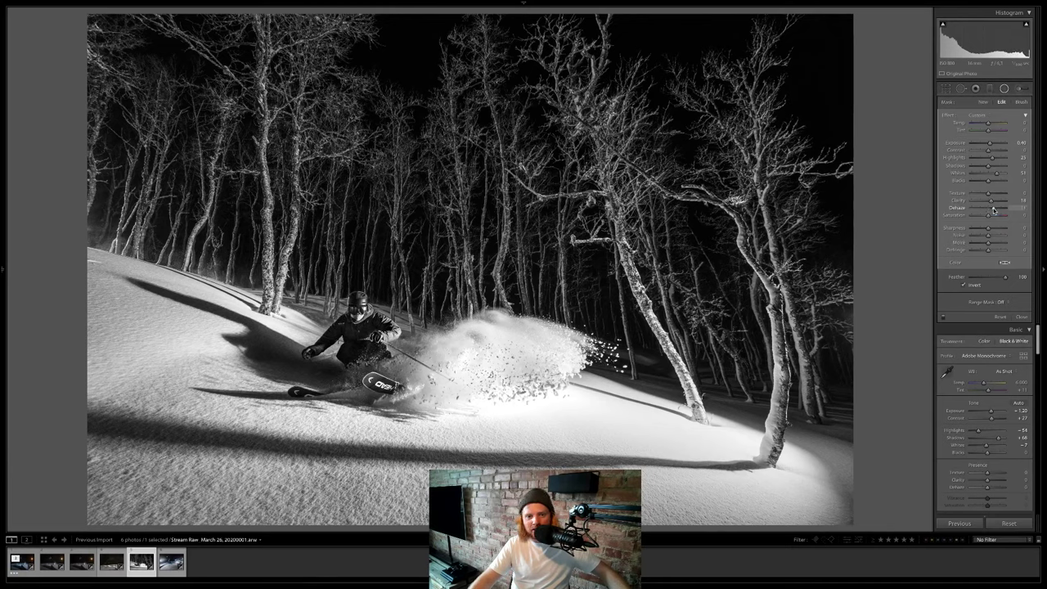
left_click(994, 209)
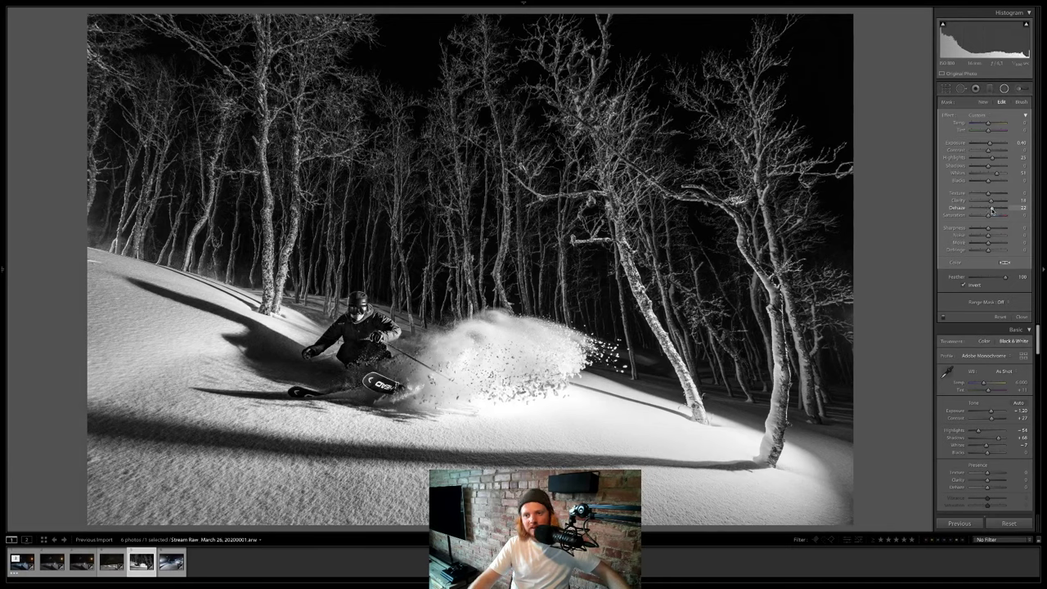
left_click_drag(991, 210, 990, 209)
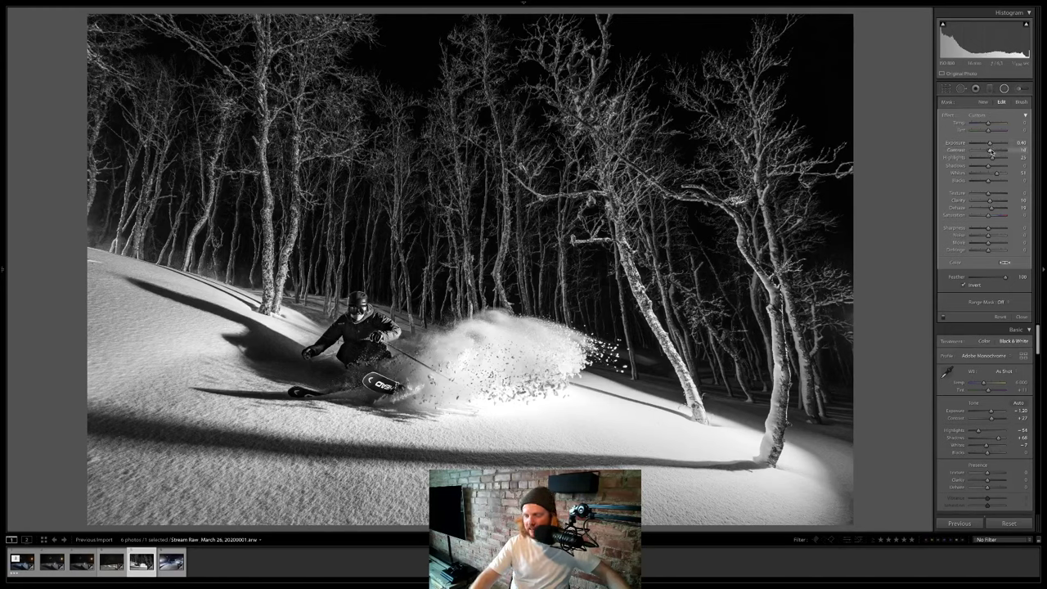
key("shift+m")
key("backslash")
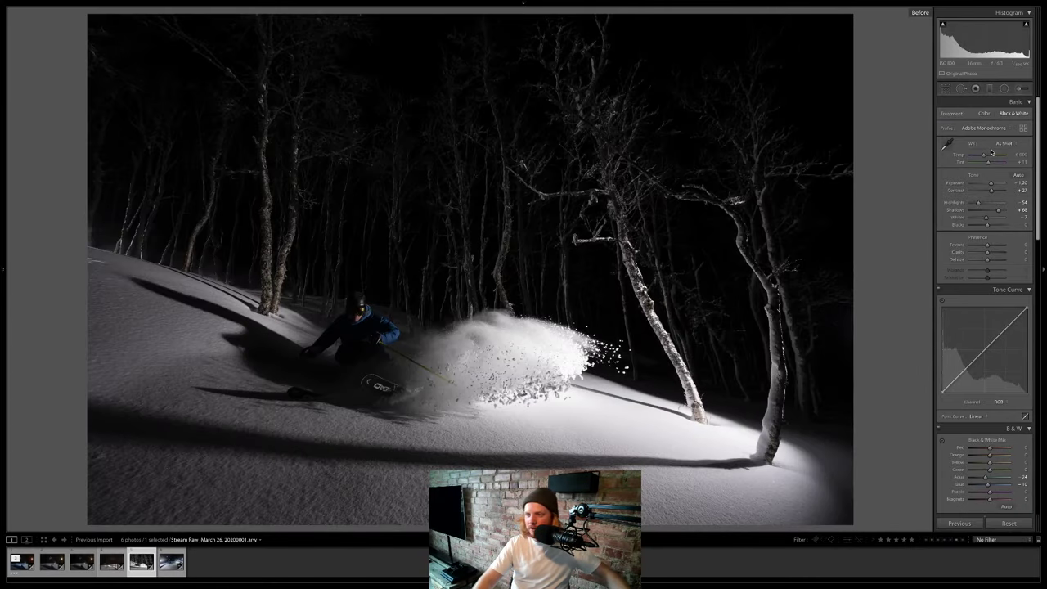
key("backslash")
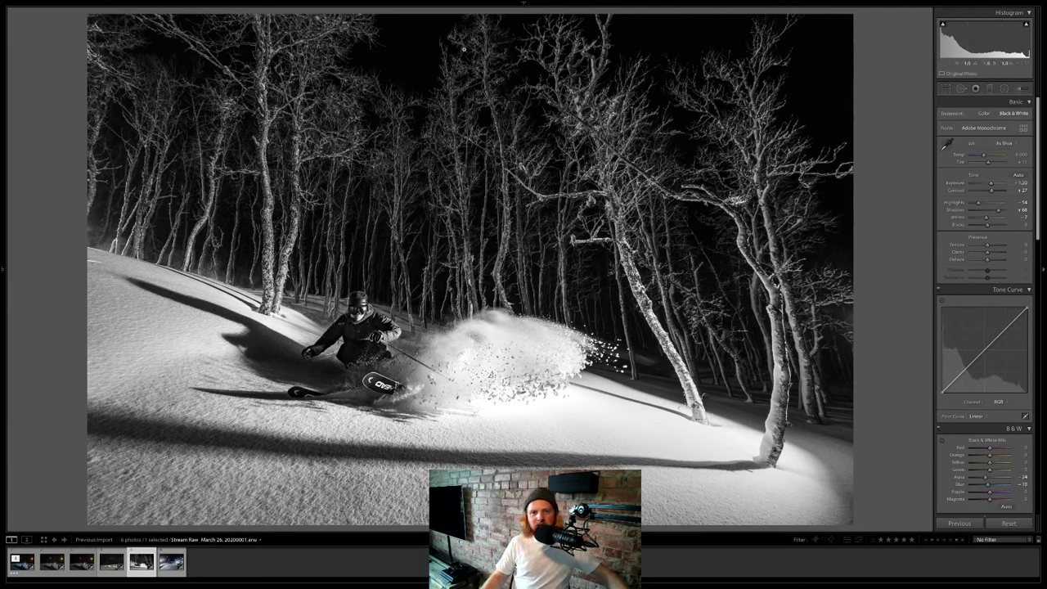
Add a horizontal graduated filter over the forest with Exposure about 0.19, Highlights about 34 and Whites about 31, and compare with and without it.
key("m")
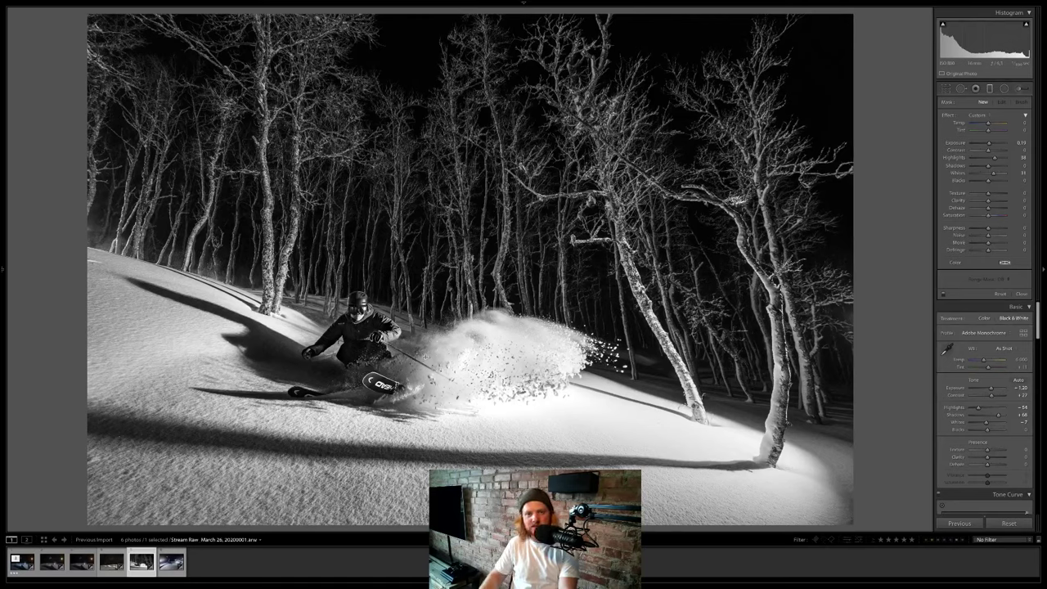
left_click_drag(452, 194, 427, 378)
left_click_drag(451, 194, 452, 197)
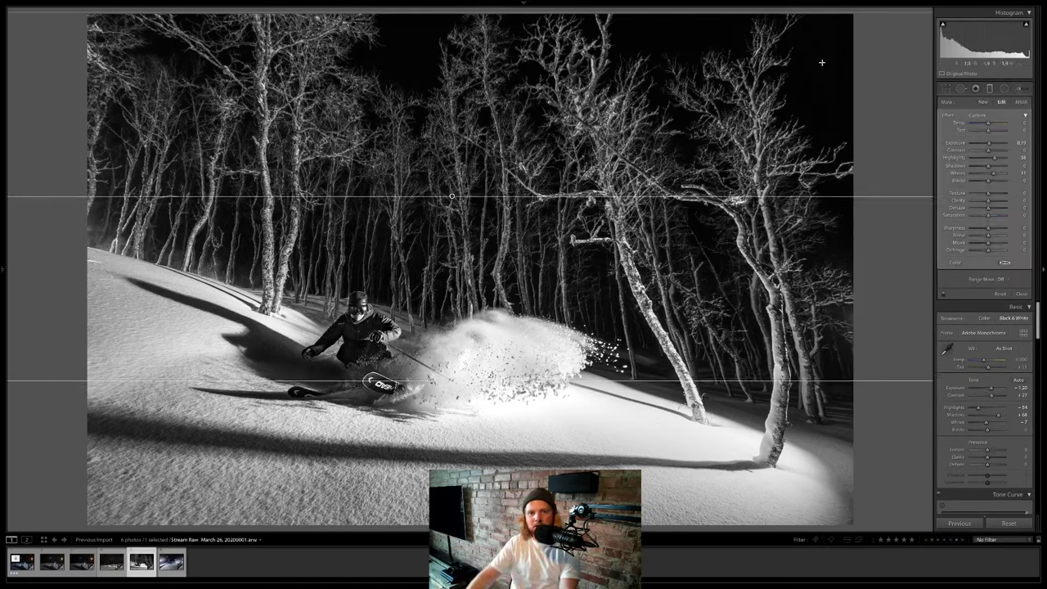
left_click(943, 294)
left_click(943, 294)
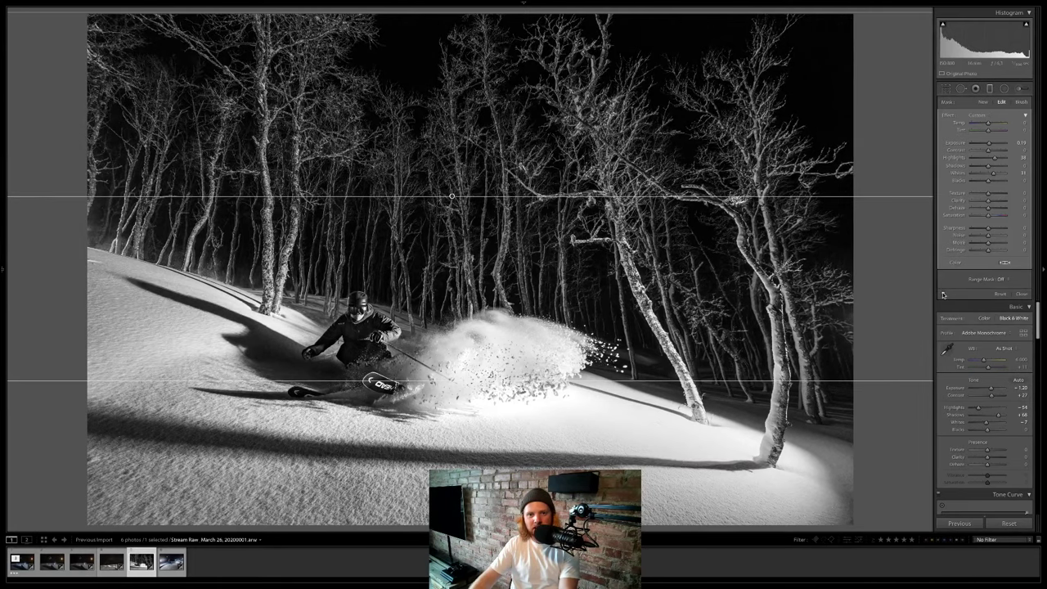
key("m")
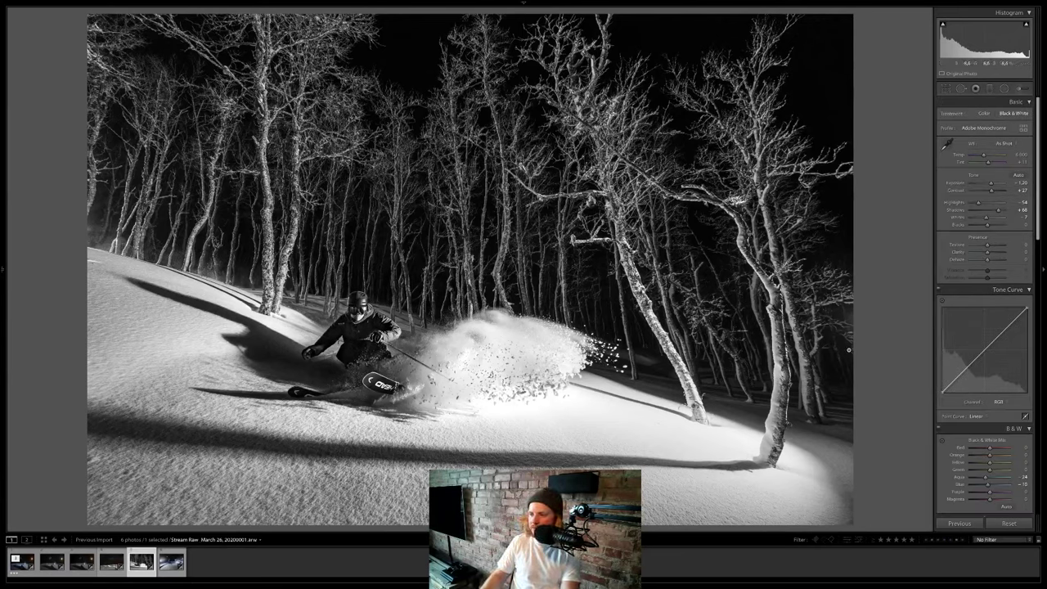
Remove the small bright streak in the snow at the photo's left edge with a Spot Removal heal.
scroll(951, 362, "down", 5)
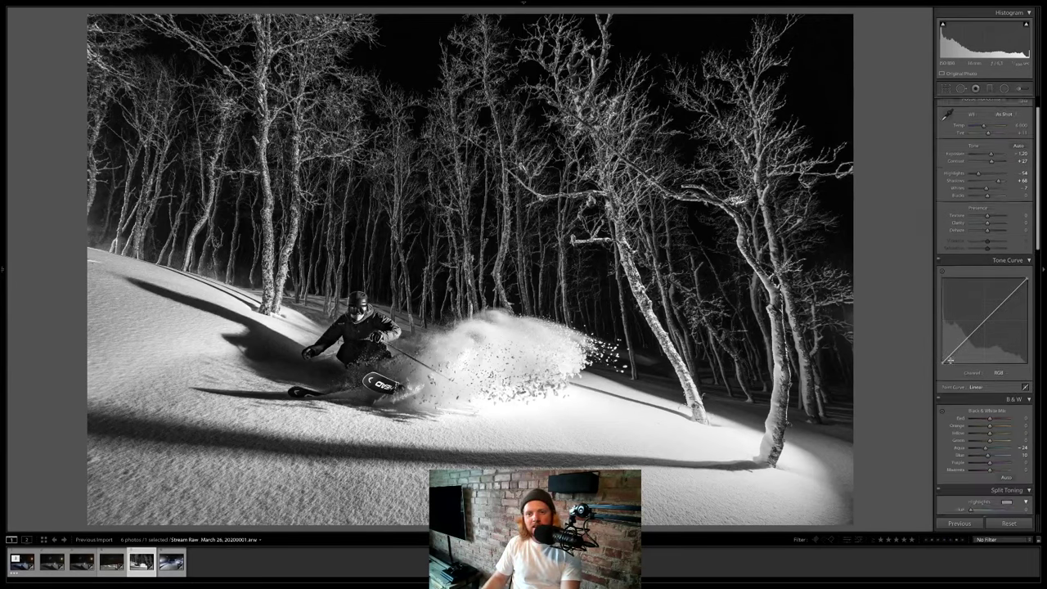
scroll(950, 363, "down", 3)
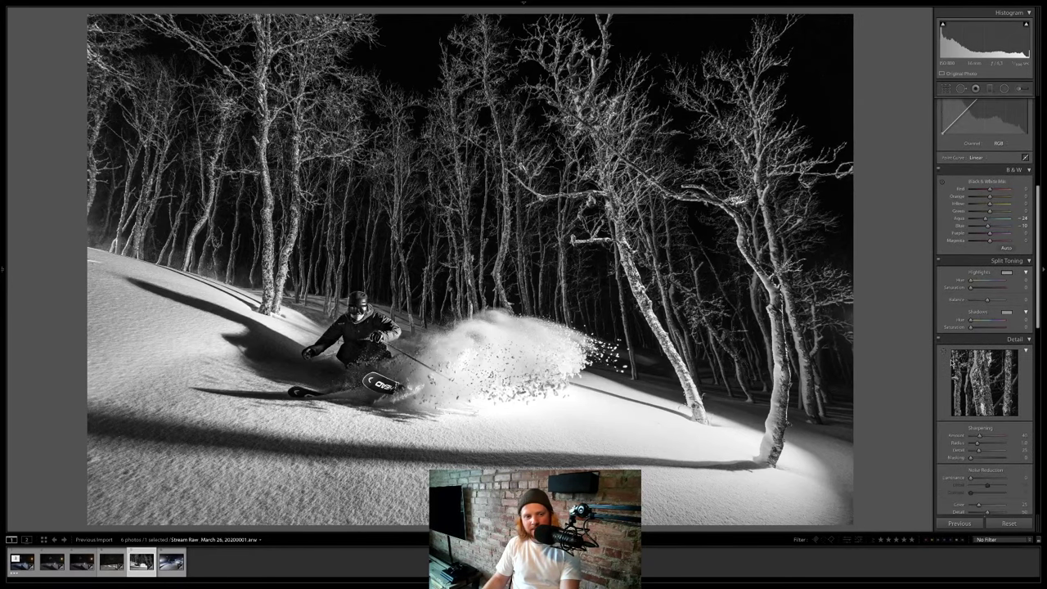
left_click(94, 264)
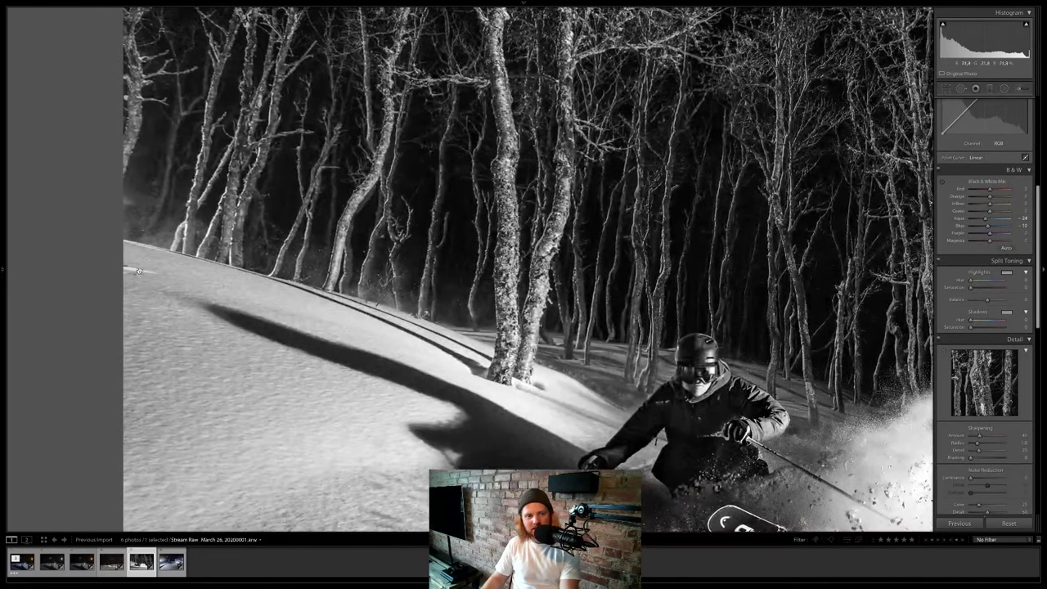
left_click(961, 89)
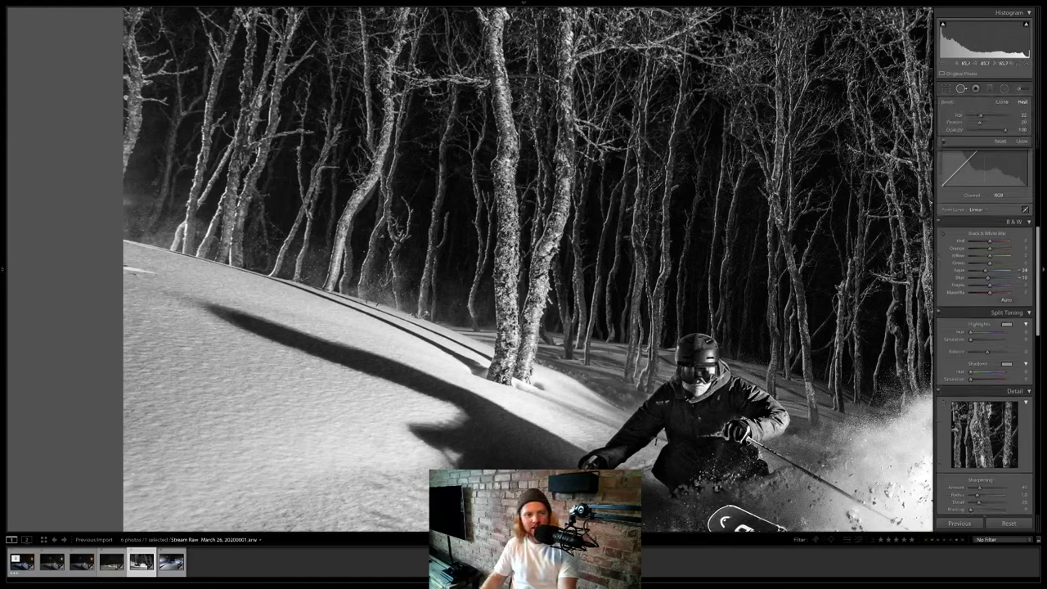
left_click(138, 270)
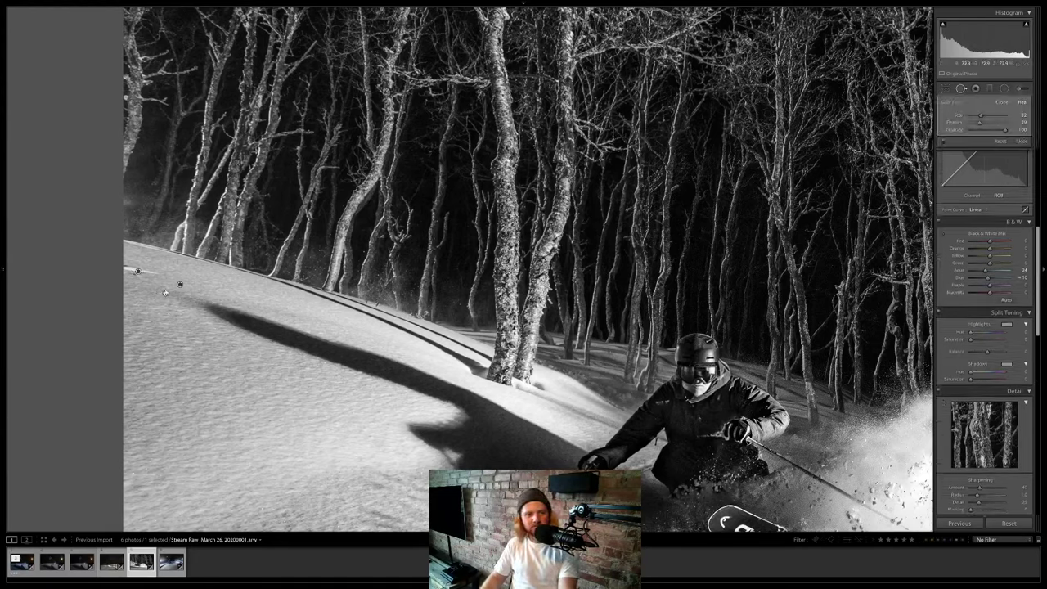
key("q")
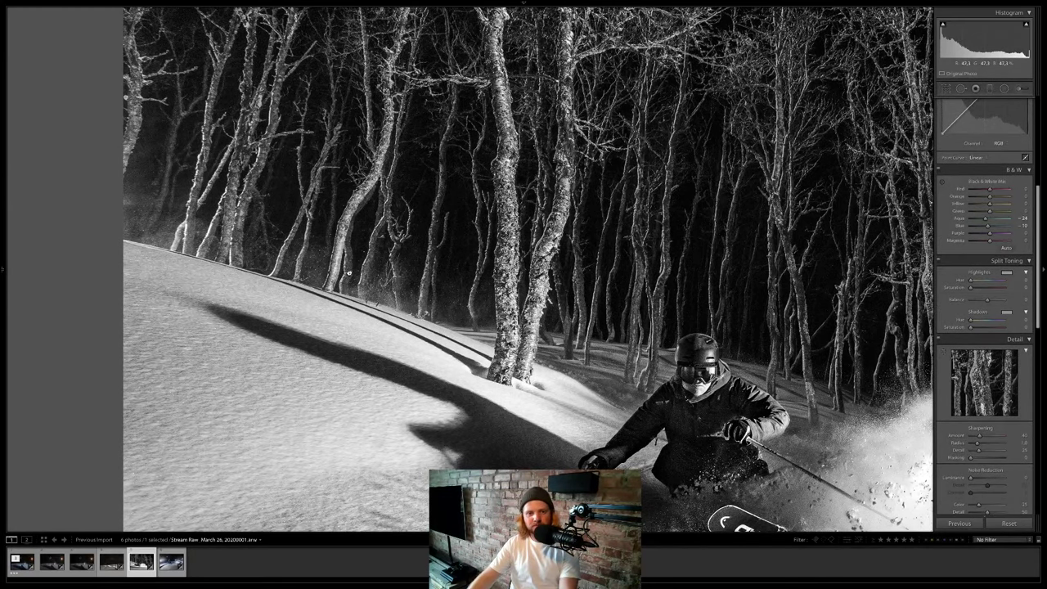
left_click(348, 272)
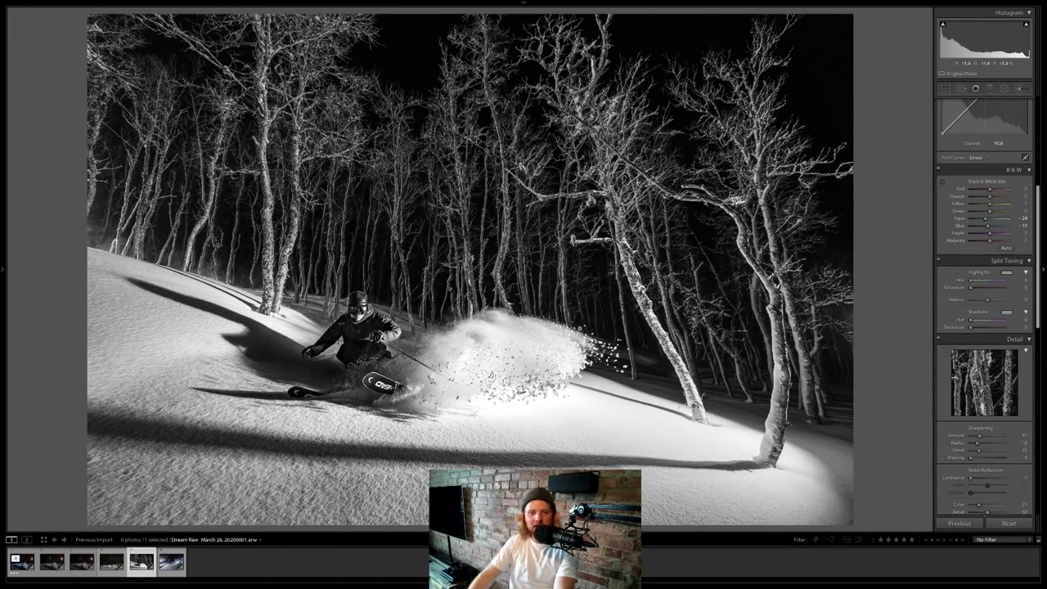
Add a Highlight Priority post-crop vignette with Amount about -14, Midpoint about 34, Feather about 81 and Highlights 100.
scroll(938, 389, "down", 4)
scroll(938, 388, "down", 10)
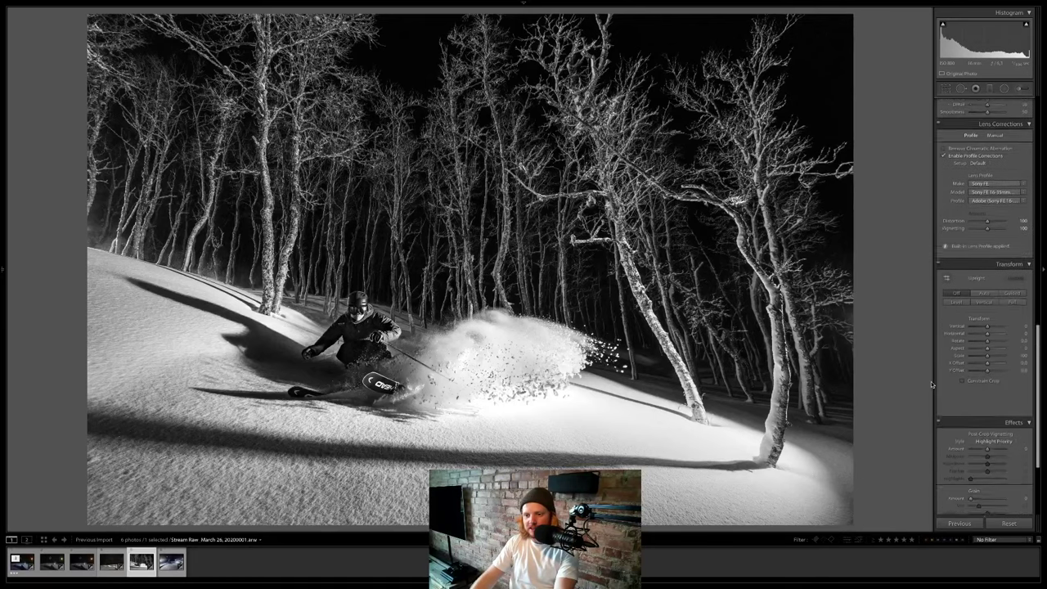
left_click_drag(988, 401, 997, 421)
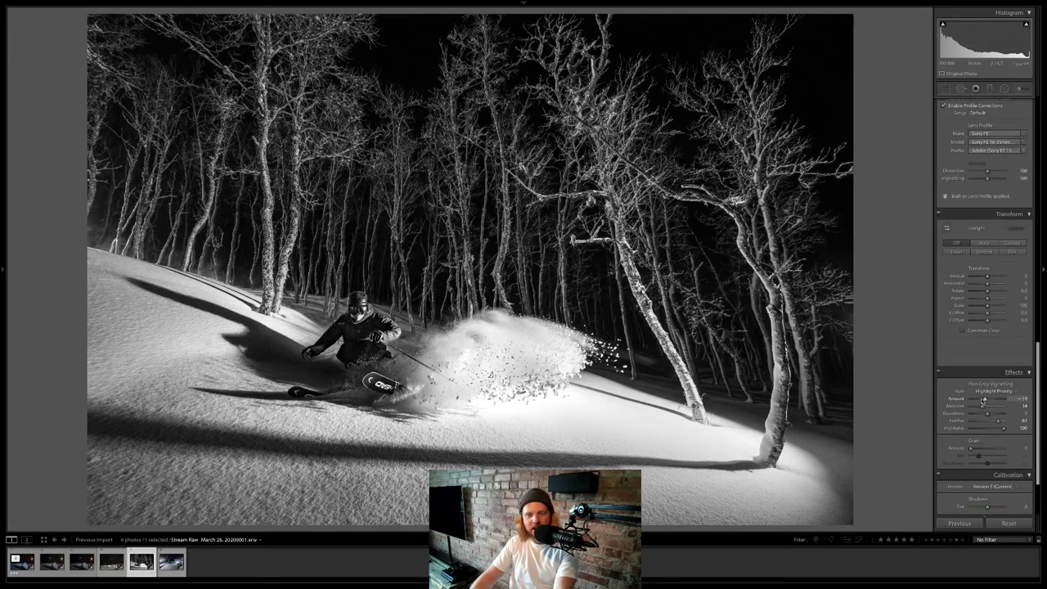
Try a gentle S-shaped RGB tone curve that lifts the highlights and deepens the shadows.
scroll(983, 398, "up", 5)
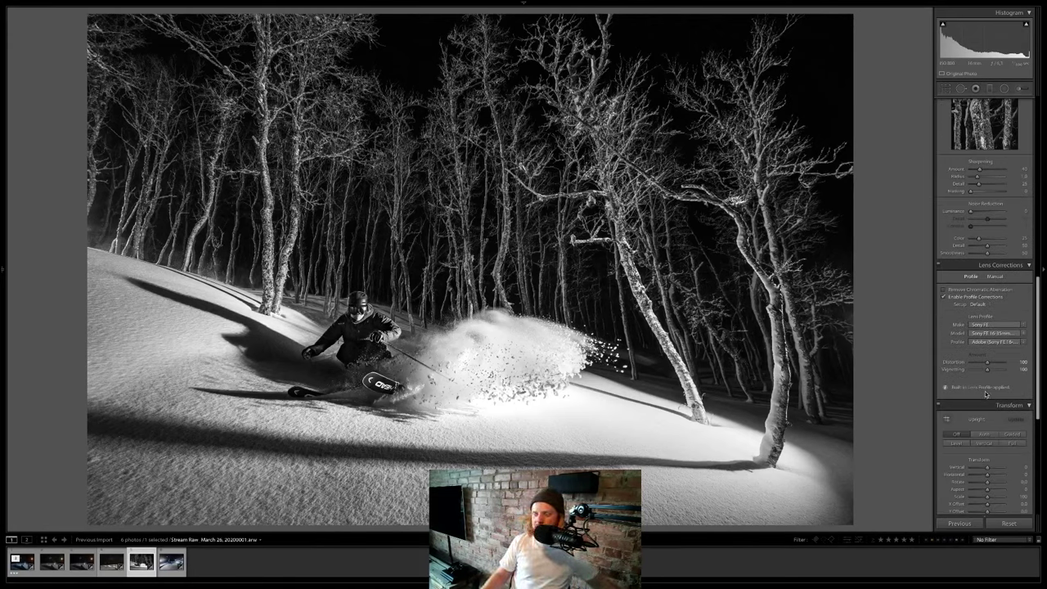
scroll(1009, 211, "up", 3)
scroll(1009, 211, "up", 6)
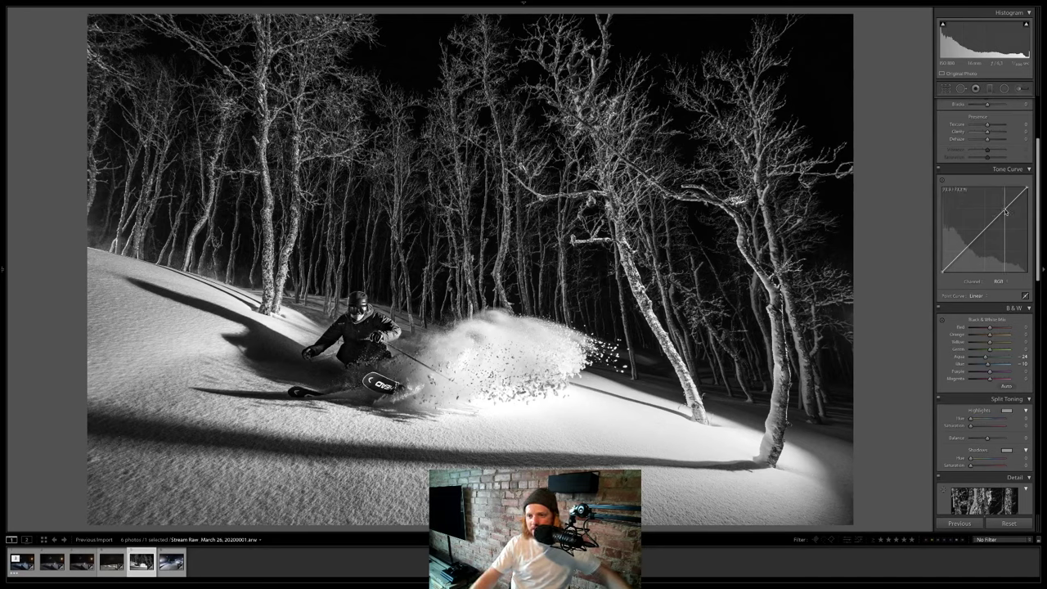
left_click(1003, 210)
left_click_drag(1004, 210, 1004, 209)
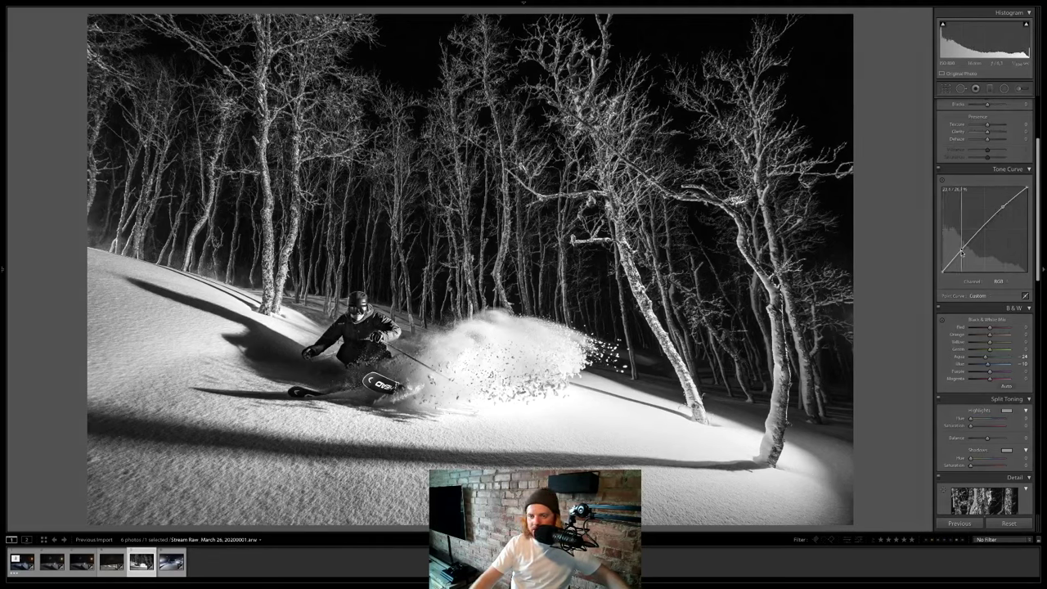
left_click_drag(959, 251, 962, 255)
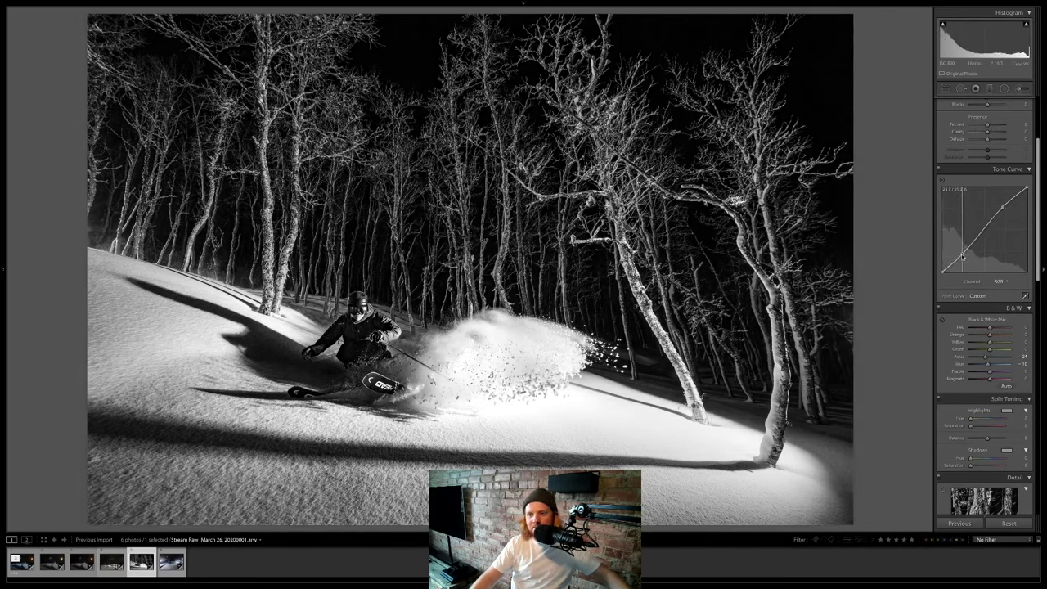
left_click(977, 296)
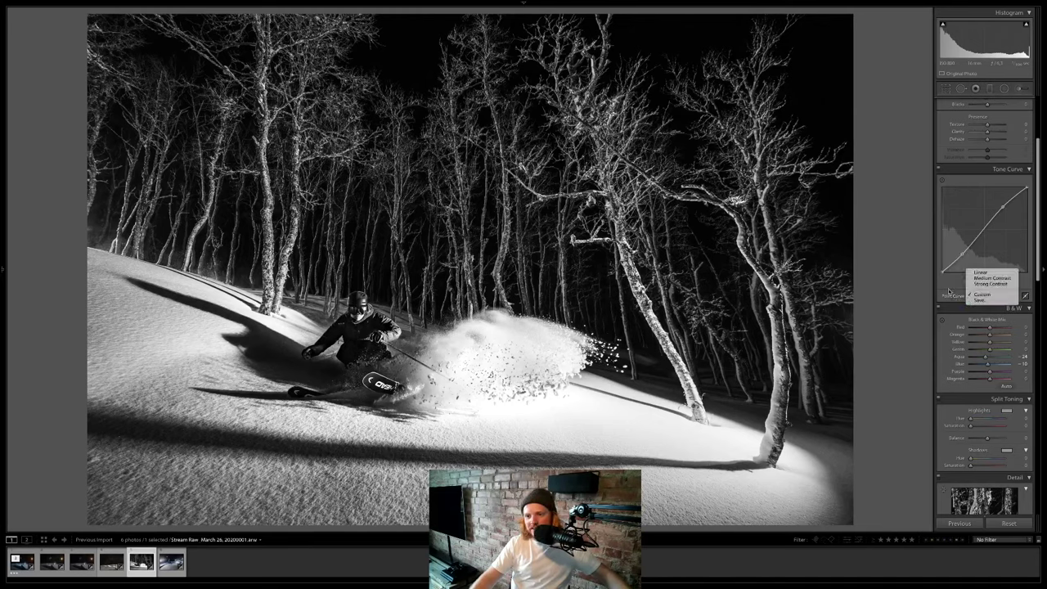
left_click(960, 289)
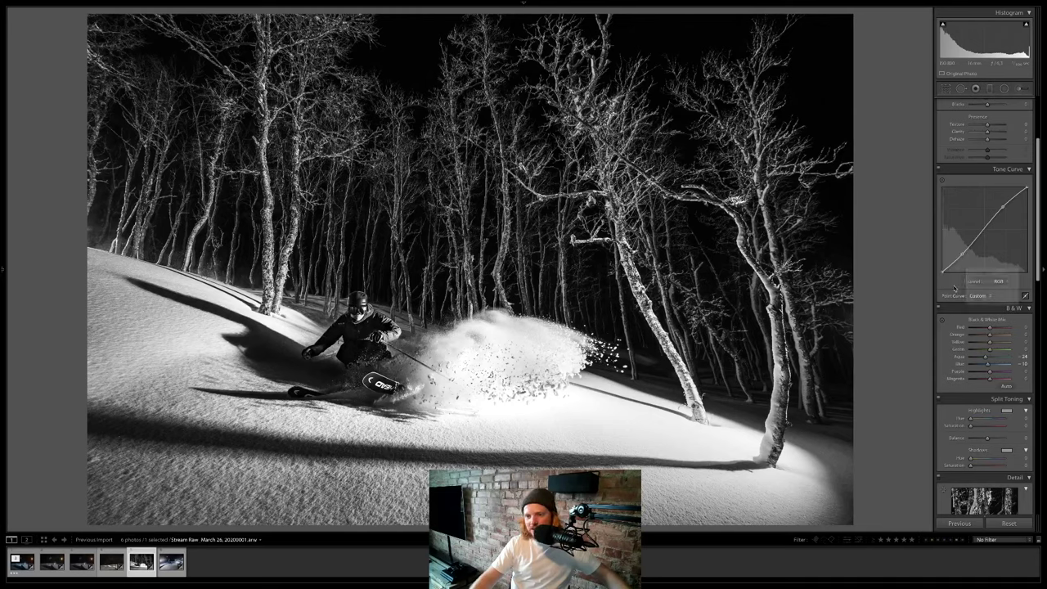
Compare the photo with and without the tone curve, and reset the curve to linear.
left_click(938, 170)
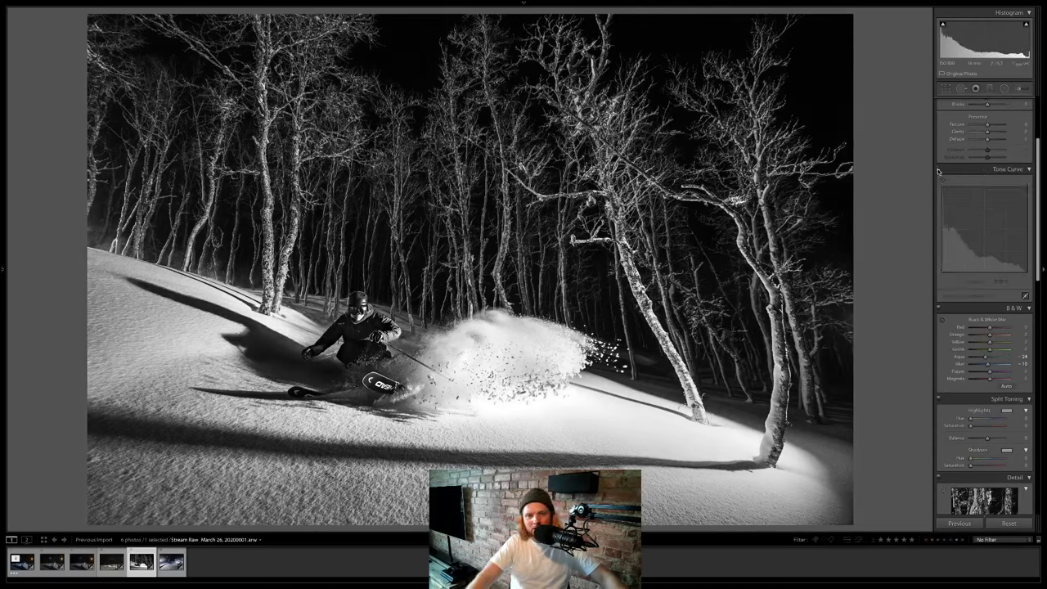
left_click(938, 169)
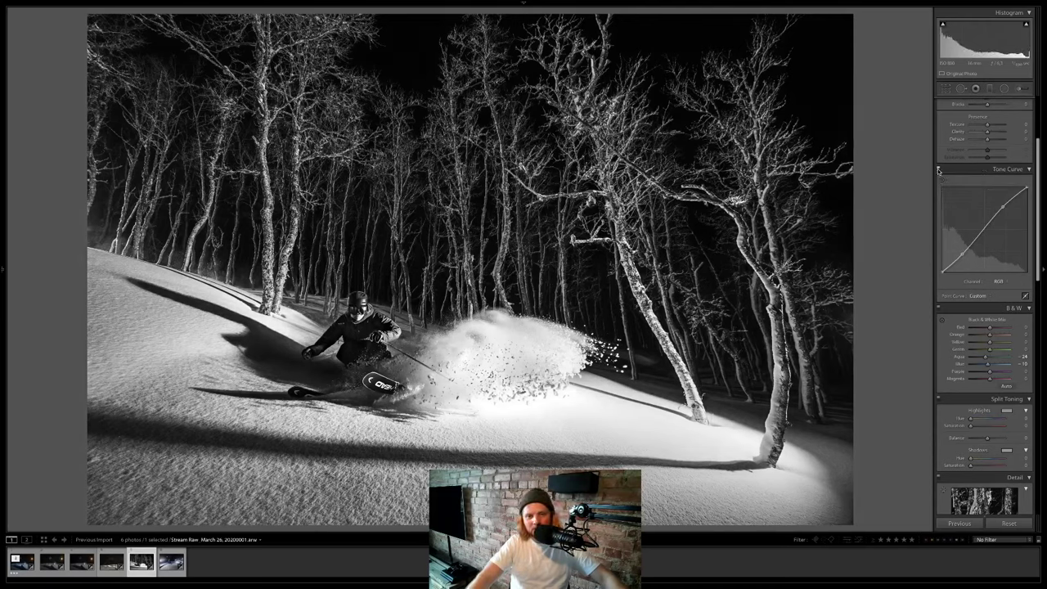
double_click(984, 204)
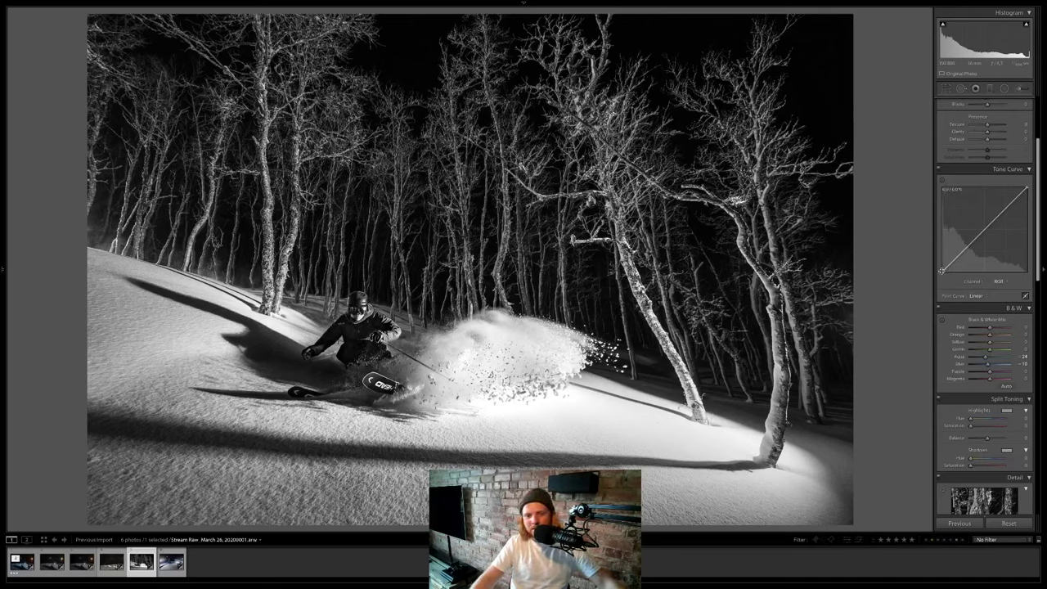
Try faded blacks by raising the tone curve's black point and shifting it inward, and reset the curve to linear.
left_click_drag(942, 272, 941, 265)
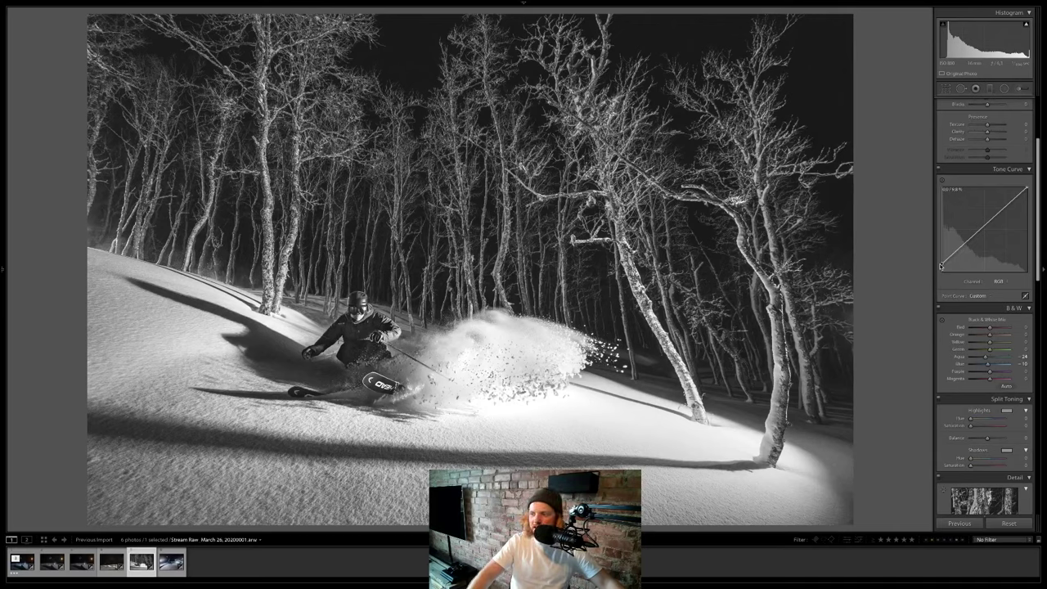
left_click_drag(941, 265, 947, 263)
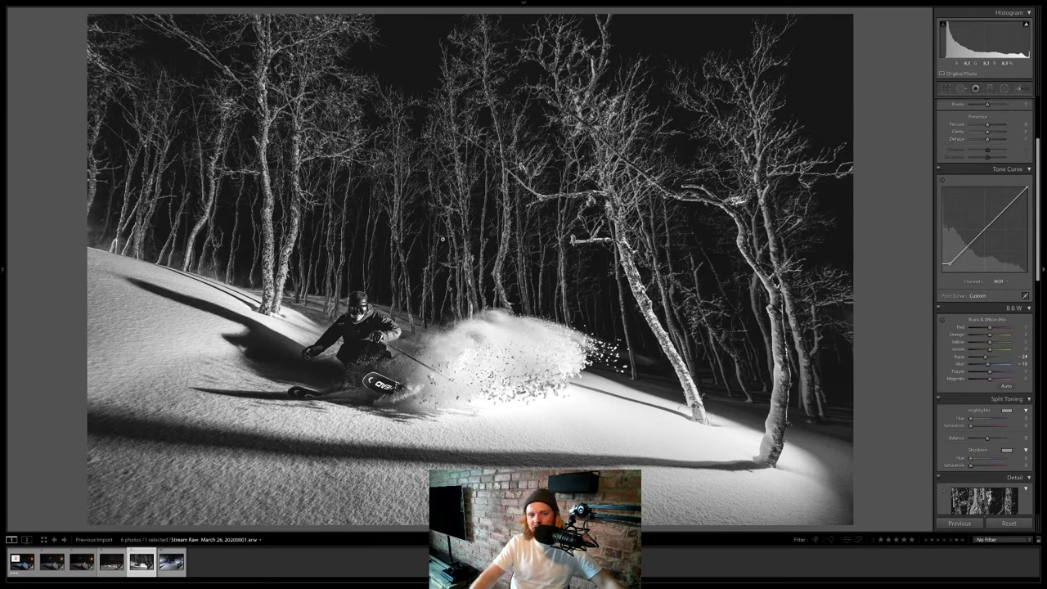
right_click(1005, 240)
left_click(1004, 242)
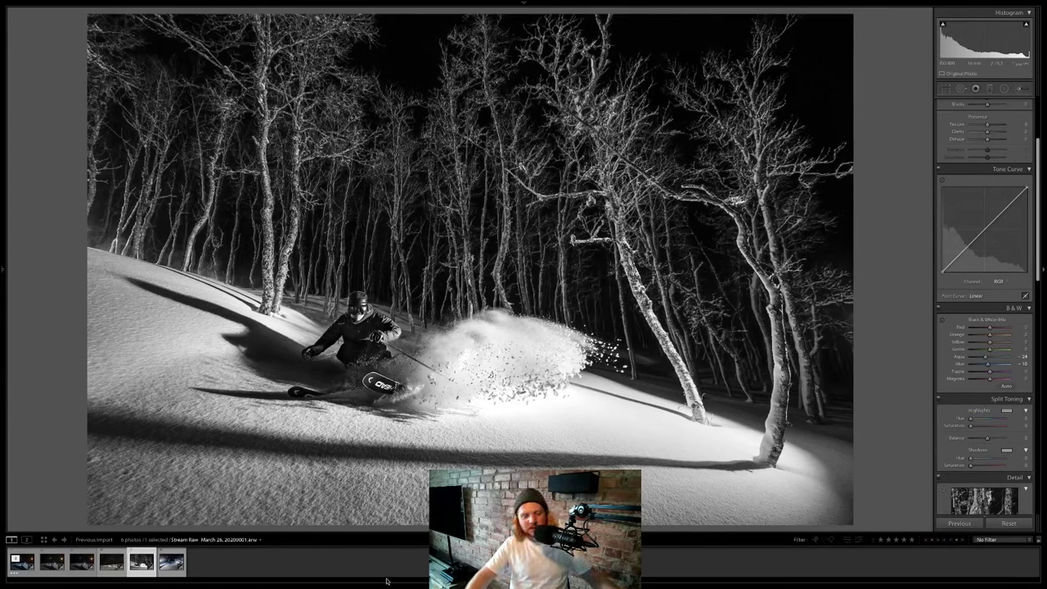
Rate the black-and-white photo three stars and open the last photo, the blue-jacketed skier, for editing.
key("3")
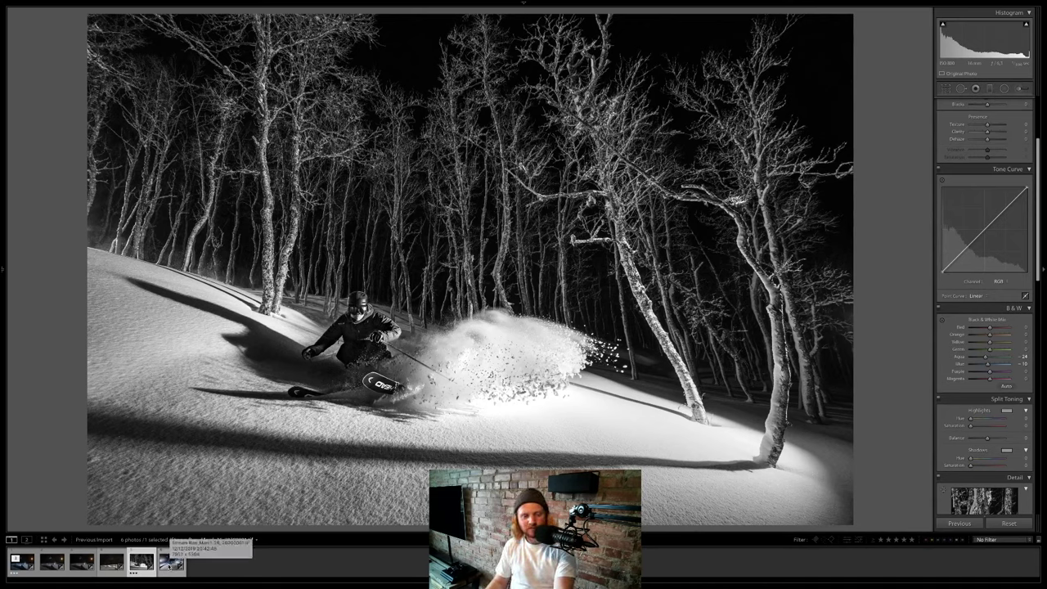
left_click(171, 561)
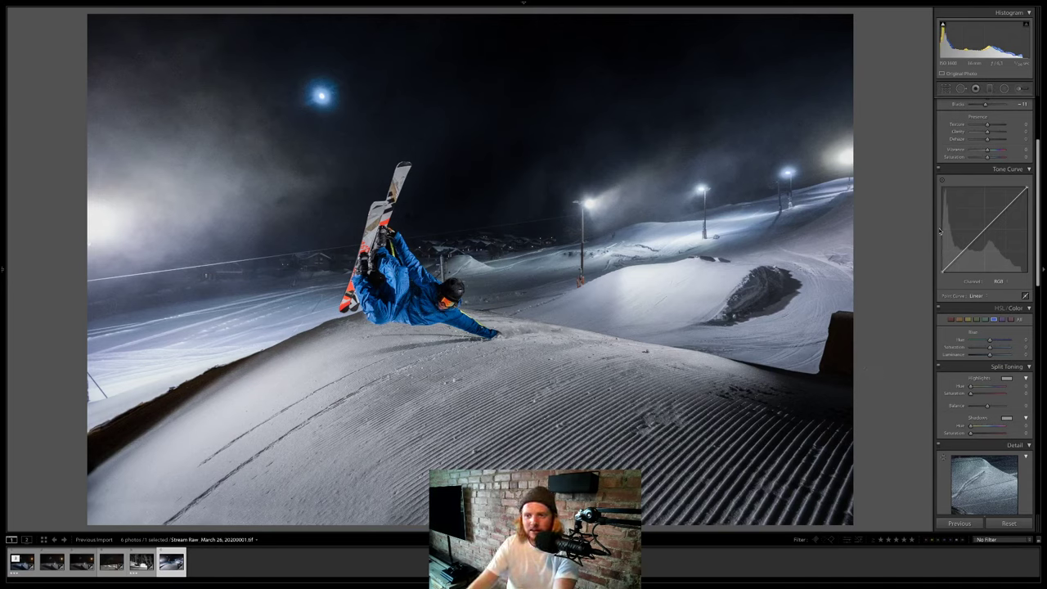
scroll(940, 228, "up", 4)
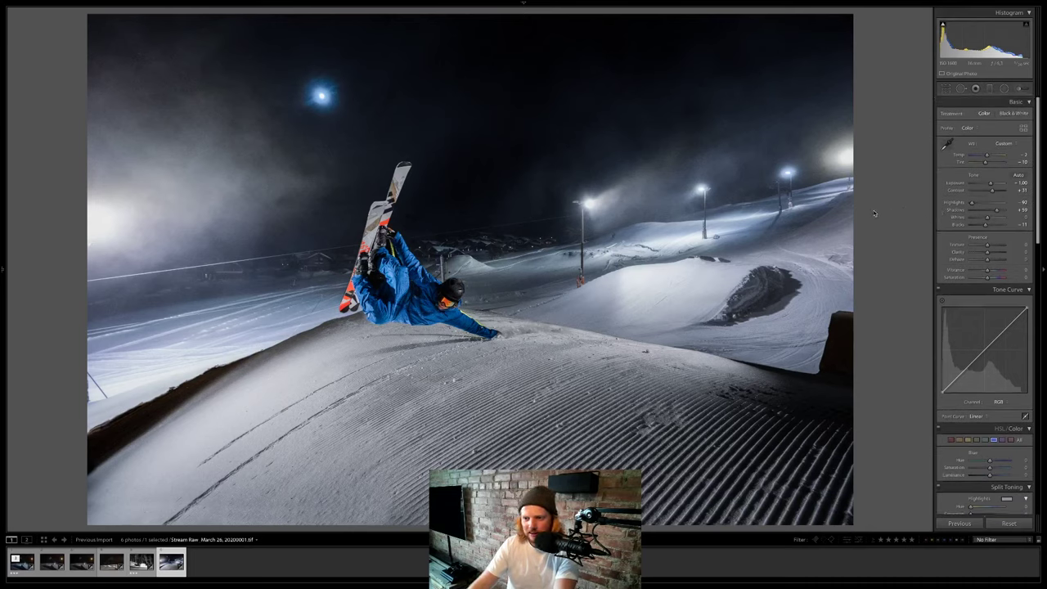
Compare the blue-jacketed skier photo with its original state, and cool its white balance to a Temp of about -8.
key("backslash")
key("backslash")
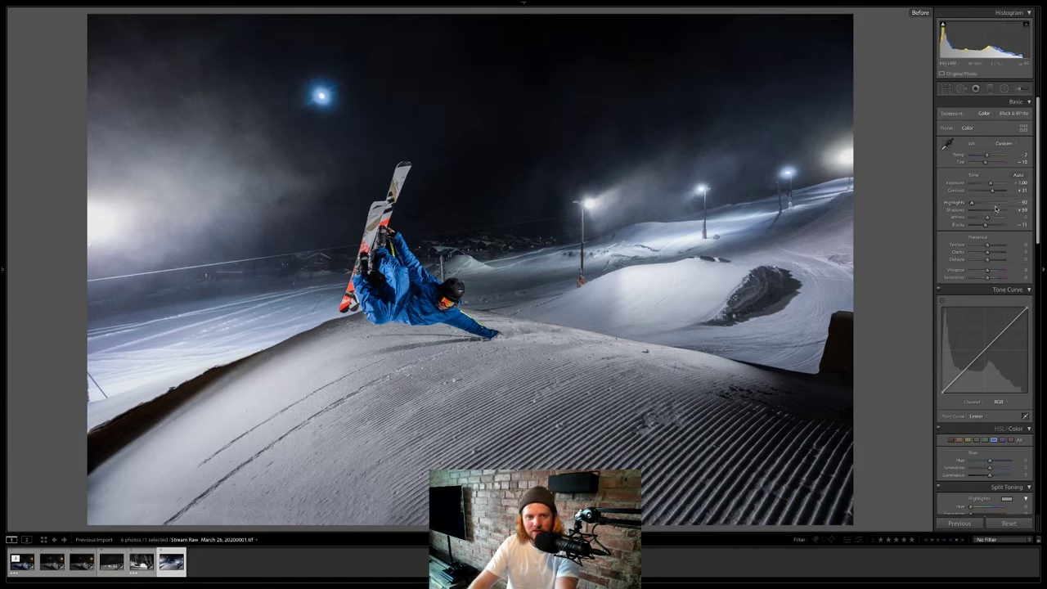
key("backslash")
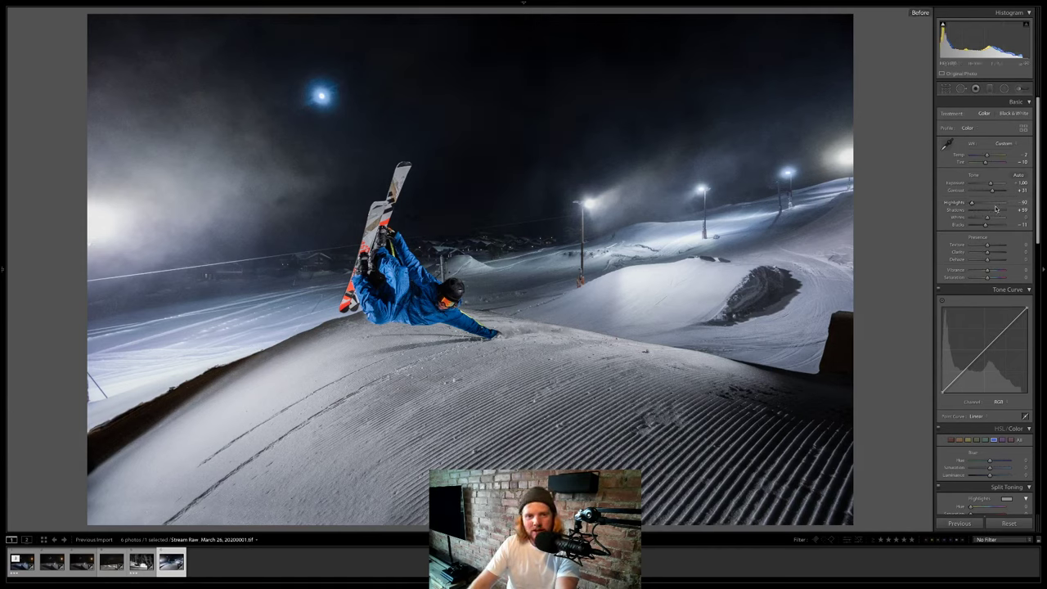
key("backslash")
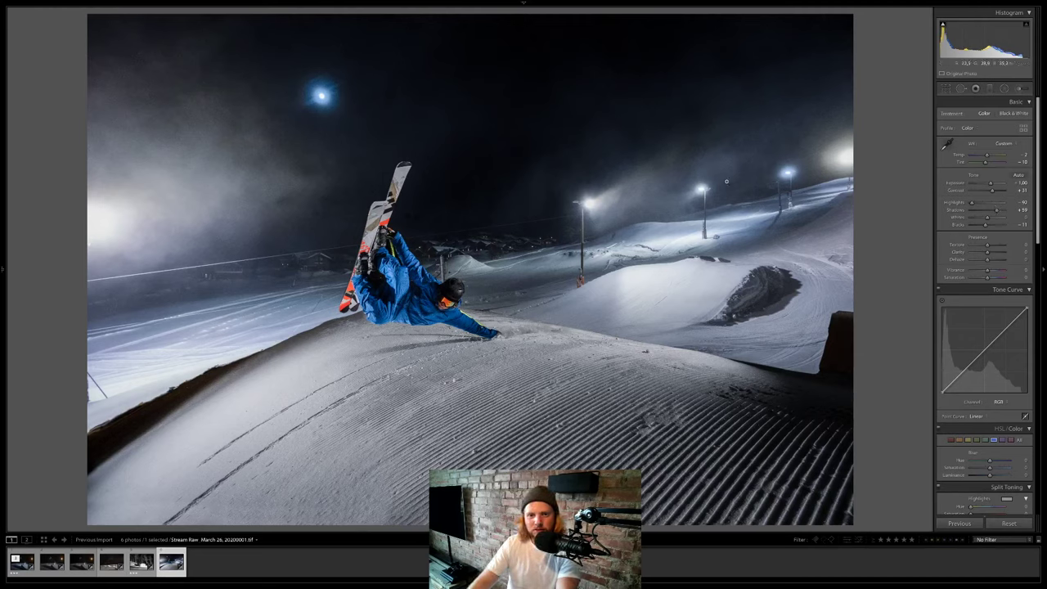
left_click_drag(987, 155, 985, 156)
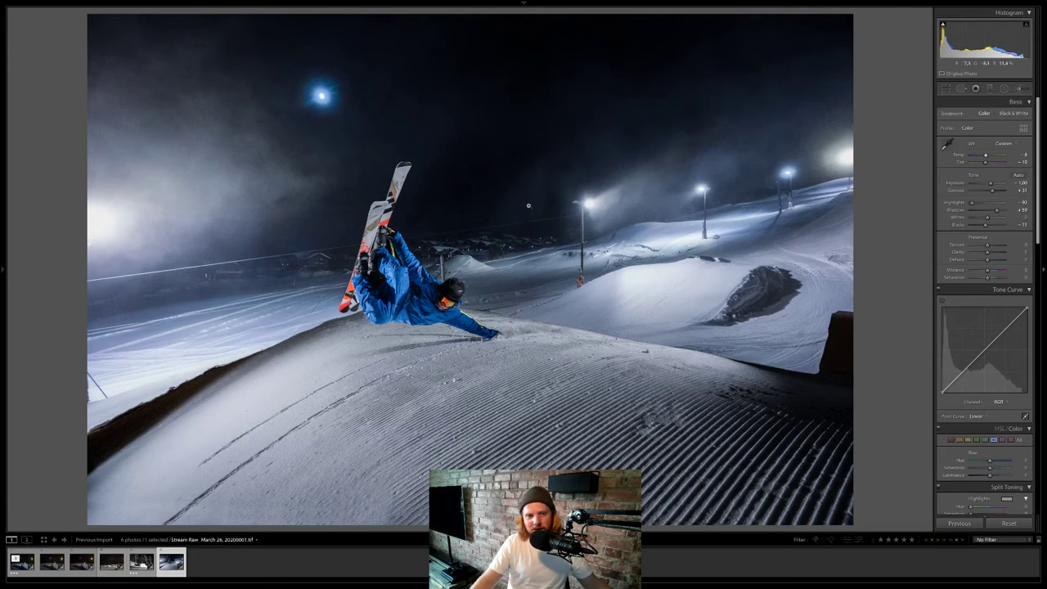
Add a radial filter over the bright light at the photo's right edge with Exposure 0 and Temp about -27.
left_click(1005, 88)
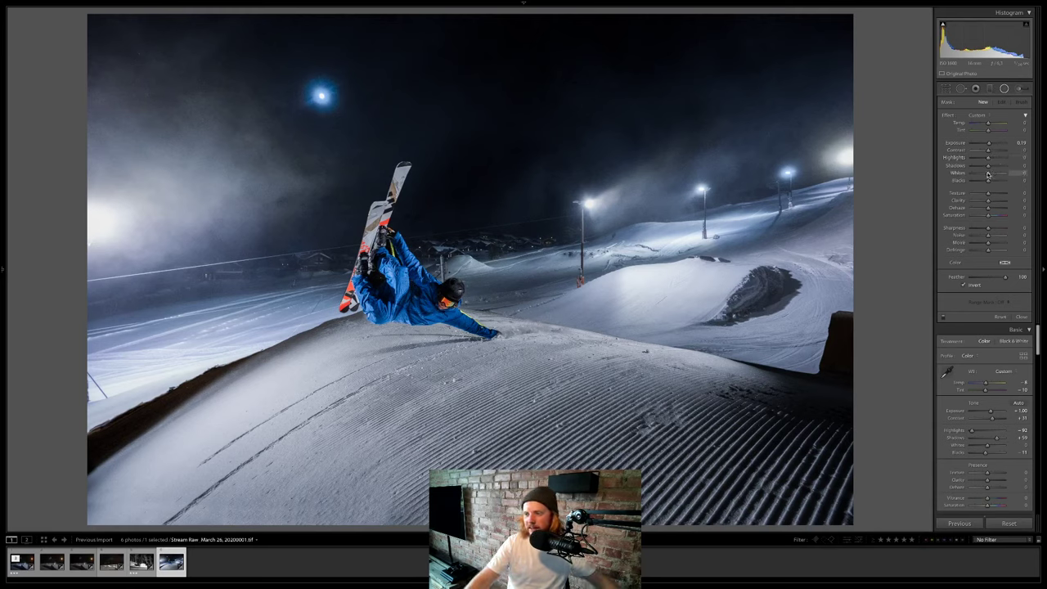
double_click(988, 143)
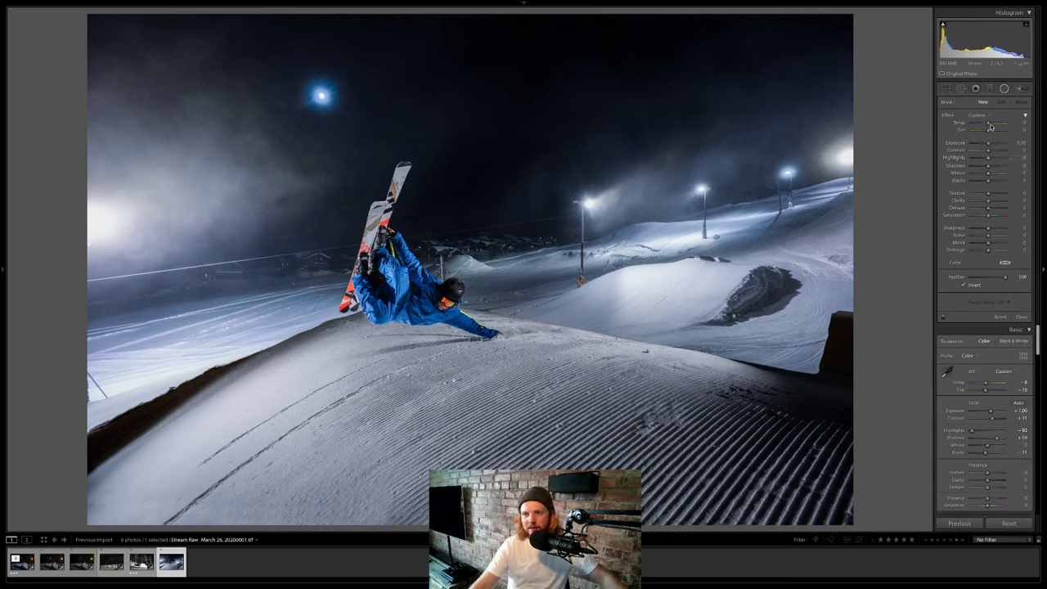
left_click_drag(989, 123, 988, 125)
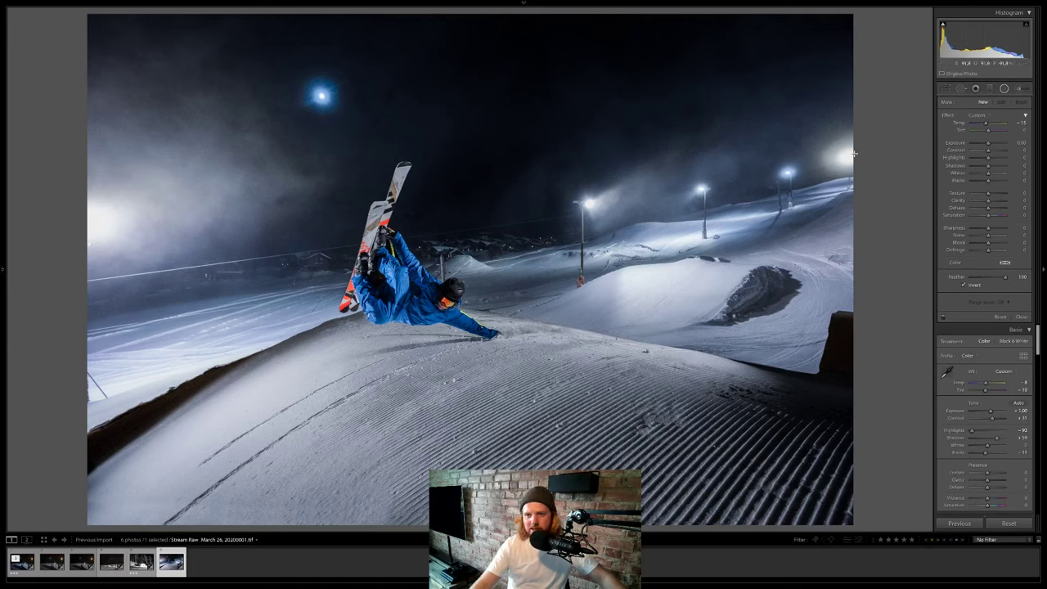
left_click_drag(853, 154, 801, 201)
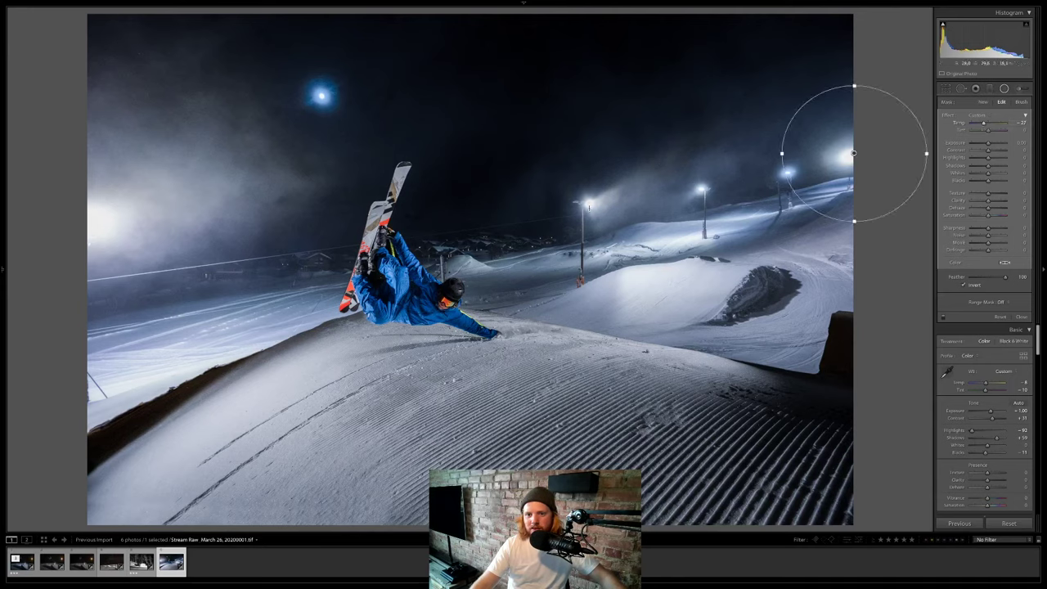
Add radial filters with Temp about -15 over the middle floodlight and, much larger, over the glow at the photo's left edge.
left_click_drag(593, 204, 489, 305)
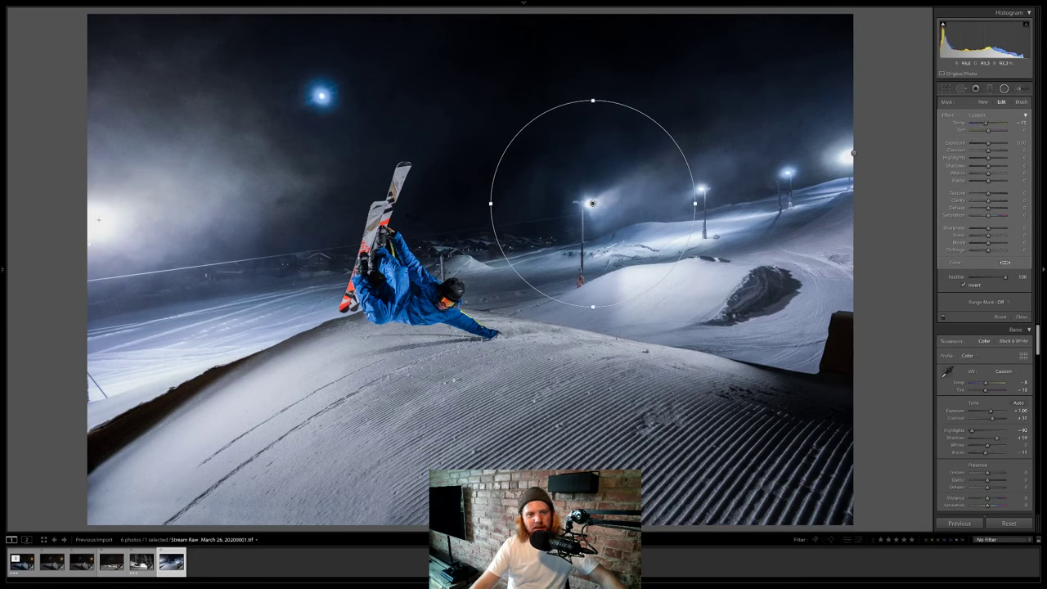
left_click_drag(85, 197, 467, 409)
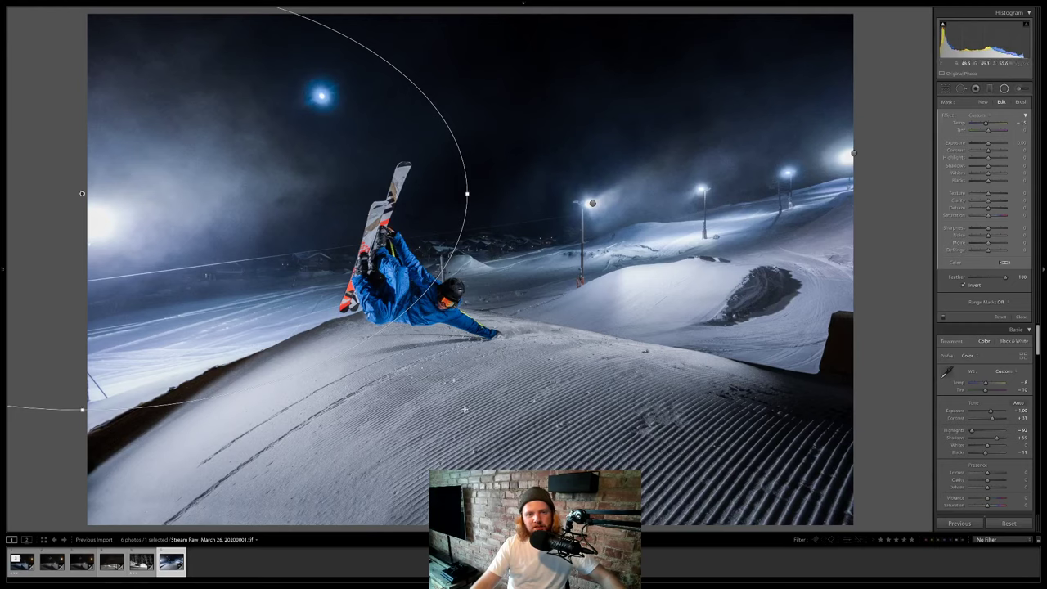
key("shift+m")
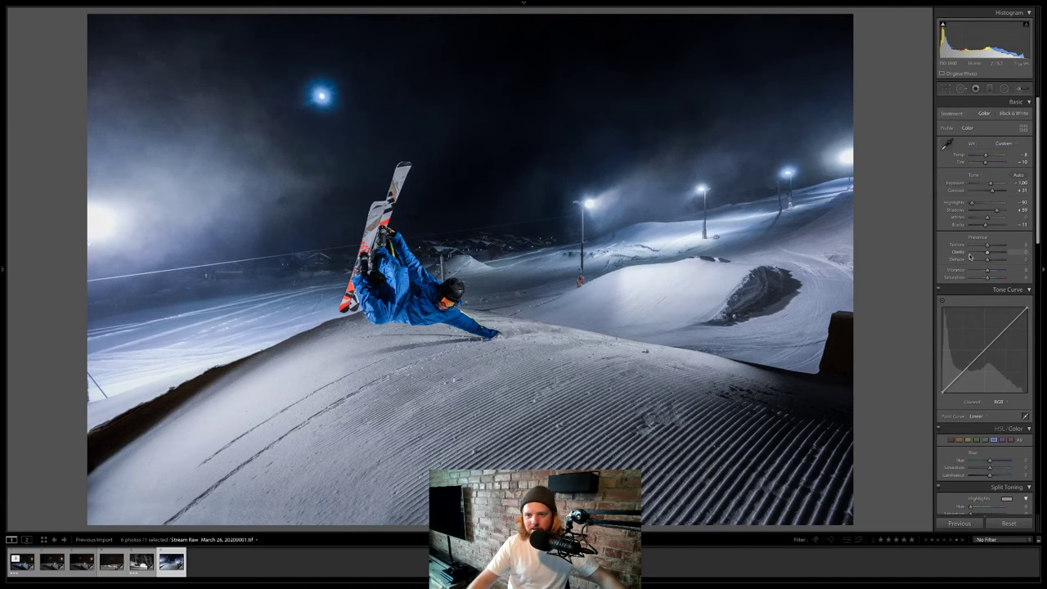
Try extreme Saturation values on the orange colour range, return it to neutral and switch to the blue range.
scroll(982, 334, "down", 1)
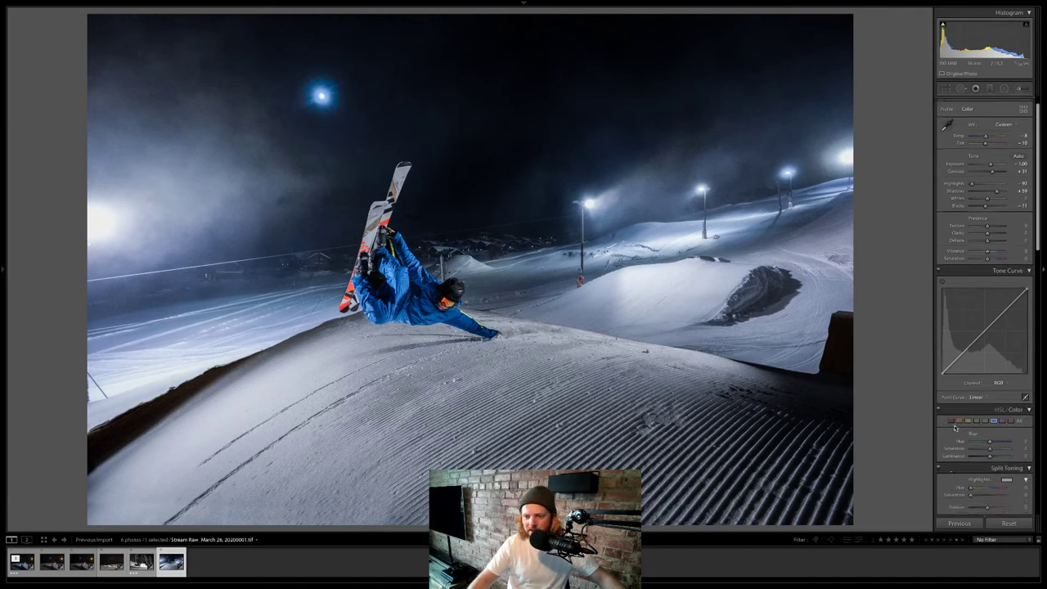
left_click(960, 422)
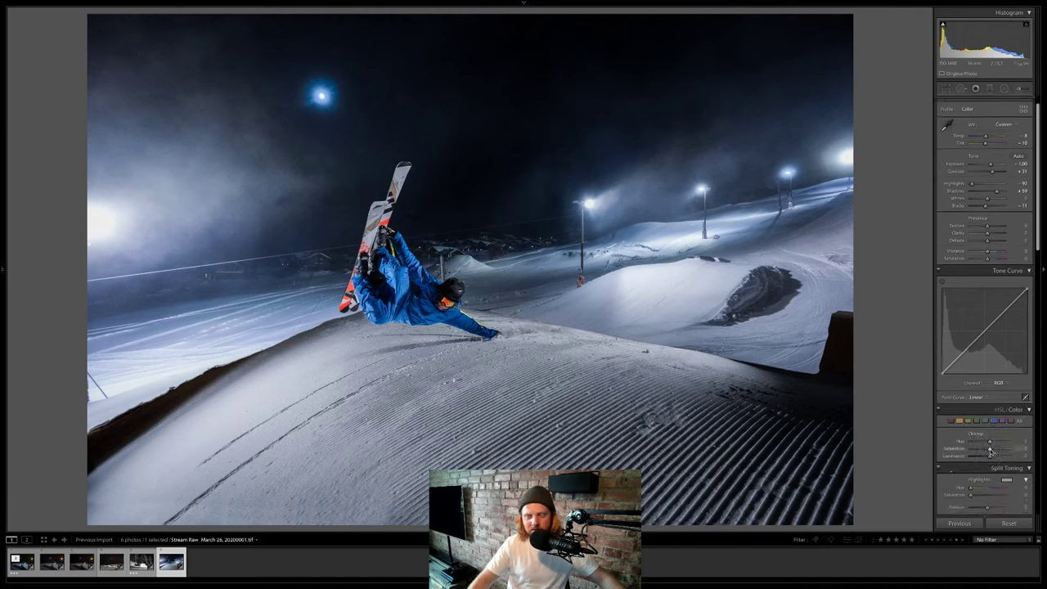
left_click_drag(990, 451, 933, 447)
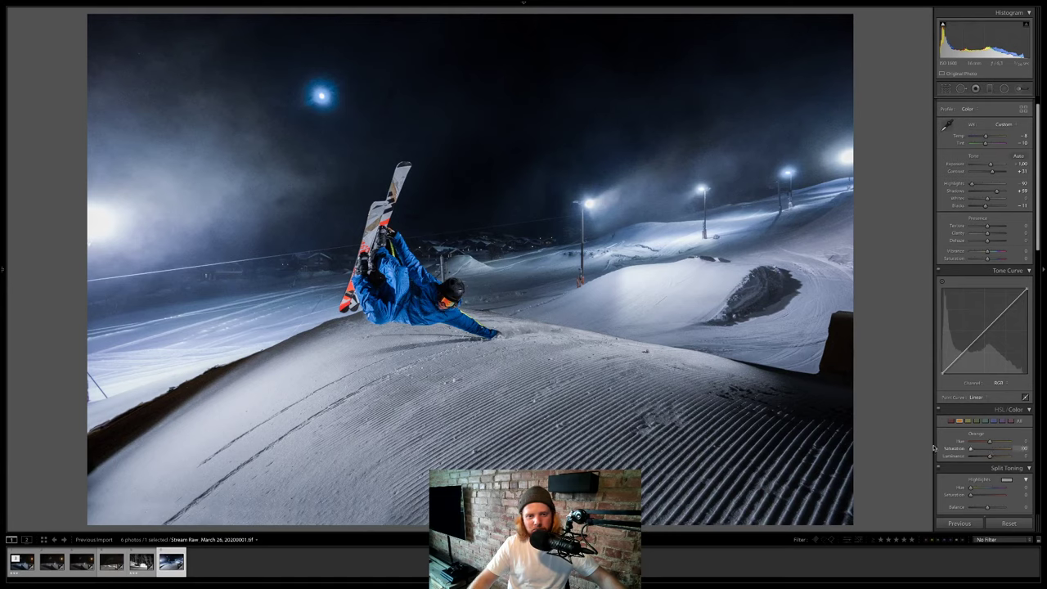
left_click_drag(1043, 447, 988, 450)
left_click(993, 420)
Try the photo in black and white, return it to colour, and reset the Whites.
key("v")
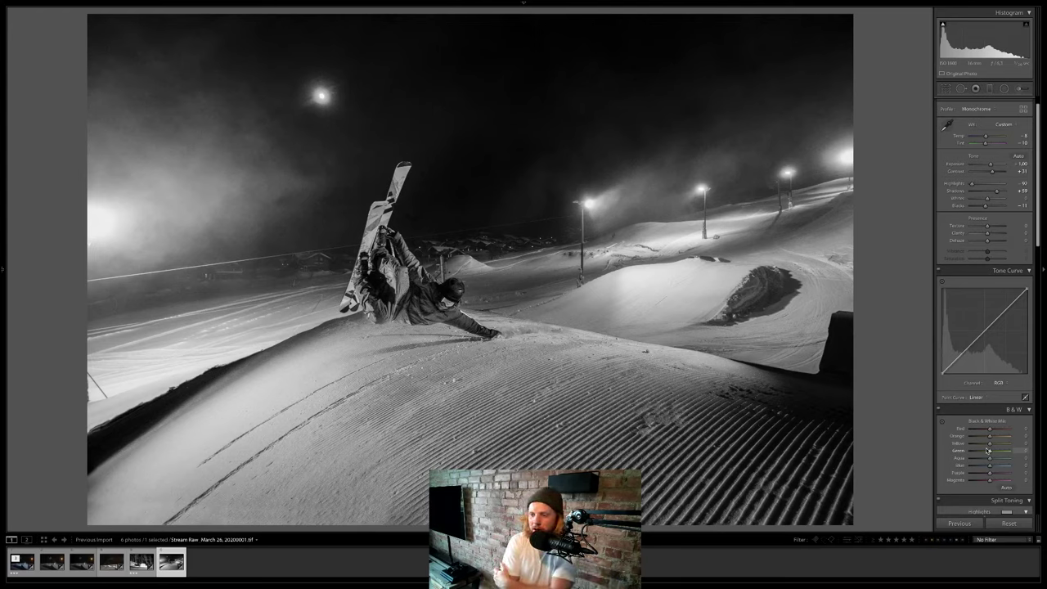
key("v")
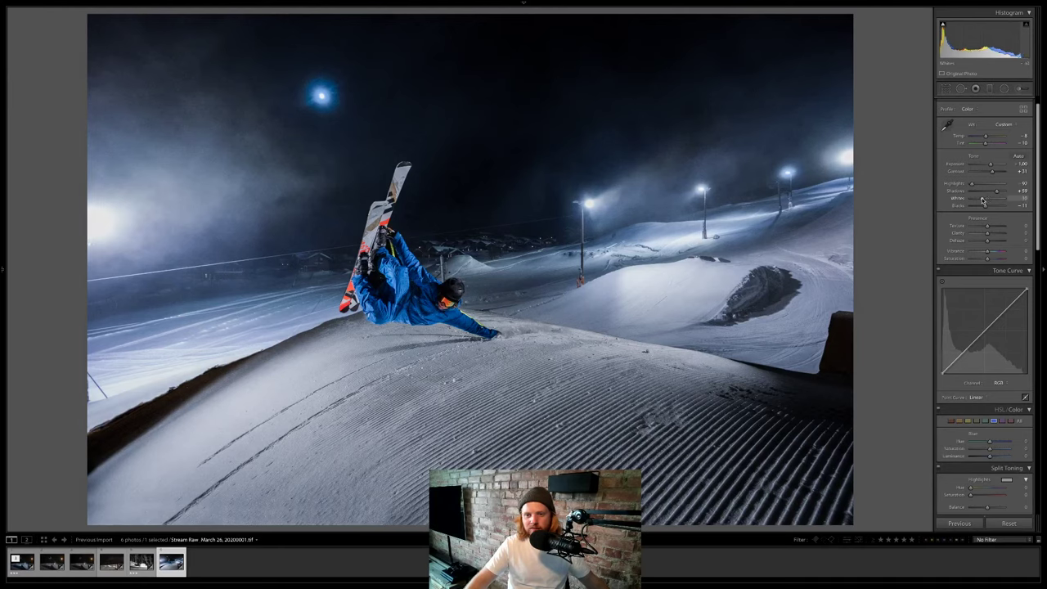
double_click(982, 201)
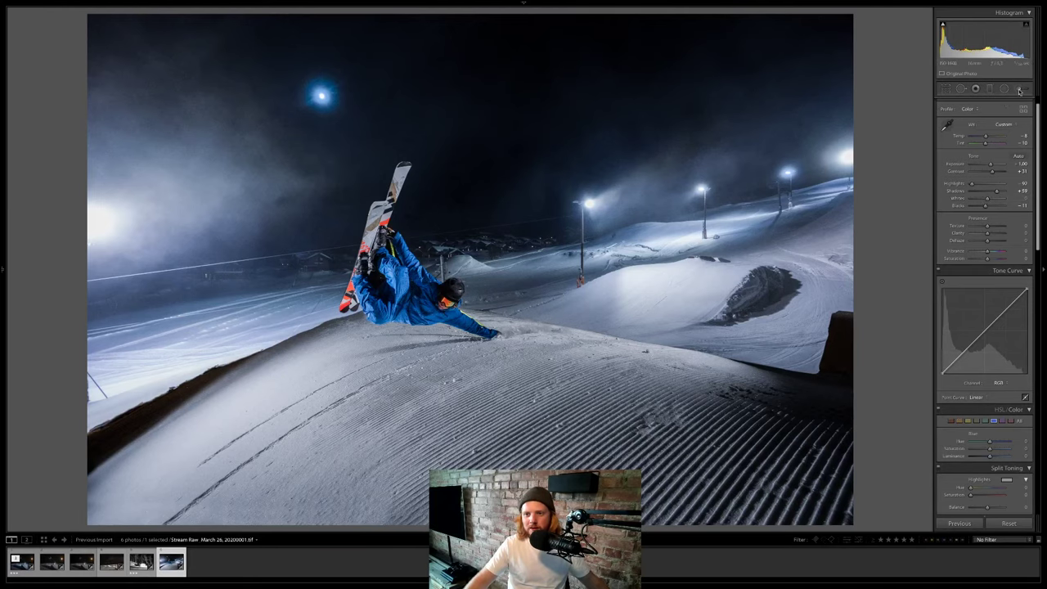
Brush over the pale snow jump behind the skier with Temp 0, Exposure about -0.5 and Highlights about -24, undoing the last stroke.
key("k")
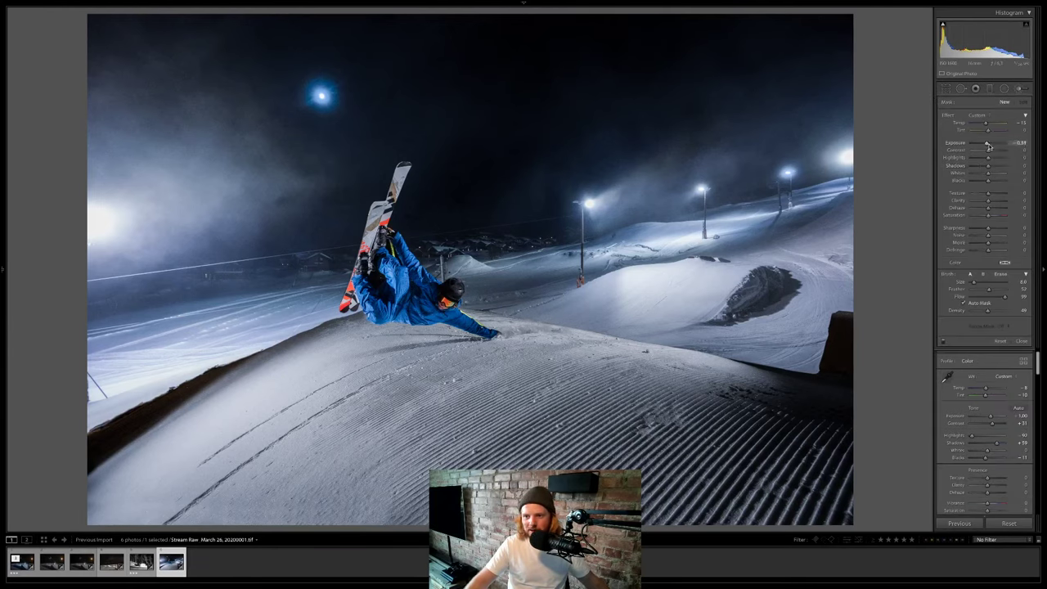
double_click(986, 123)
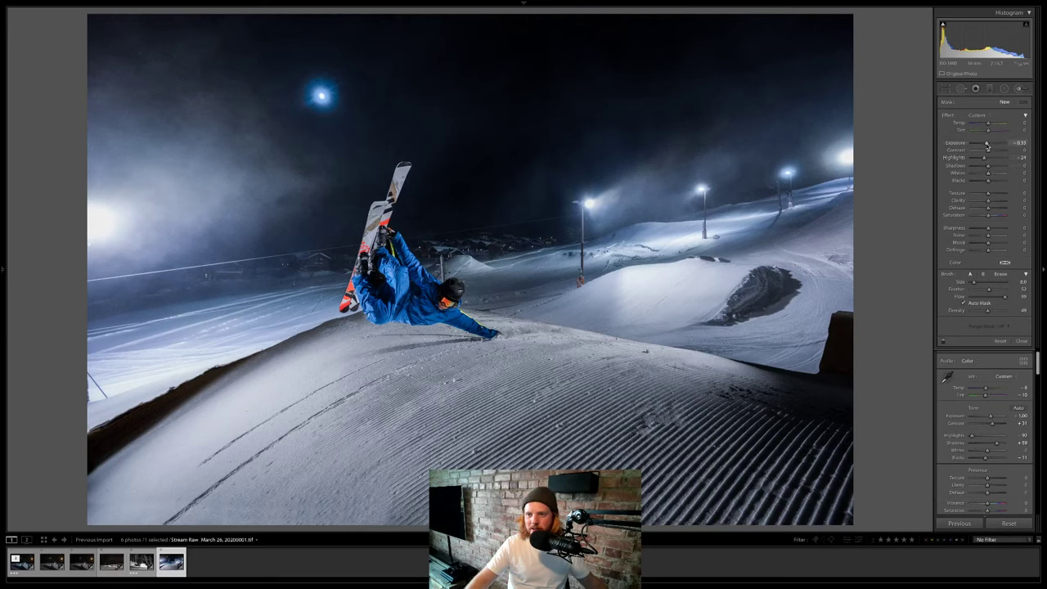
scroll(691, 286, "up", 5)
left_click_drag(639, 277, 643, 314)
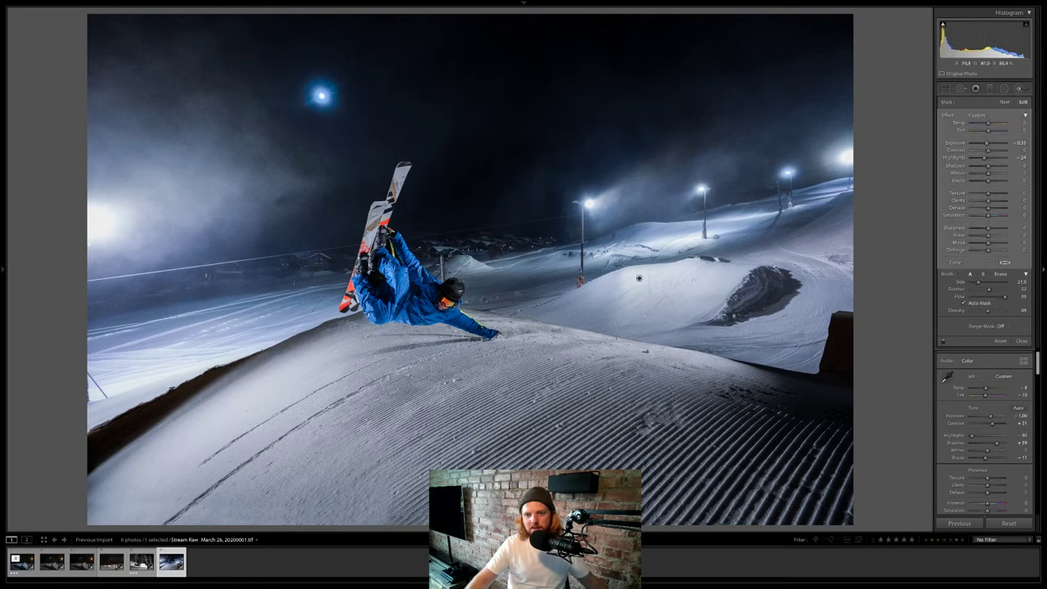
key("ctrl+z")
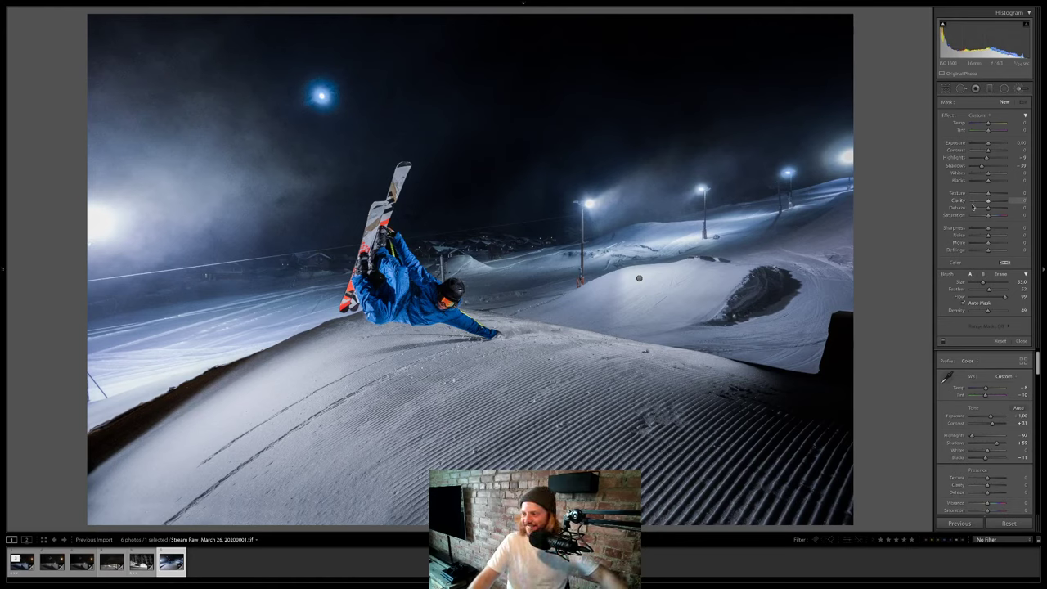
Brush a Temp of about -41 over the bright snow beyond the dark ridge at the photo's left, undoing a stray stroke and erasing along the ridge.
scroll(90, 433, "down", 5)
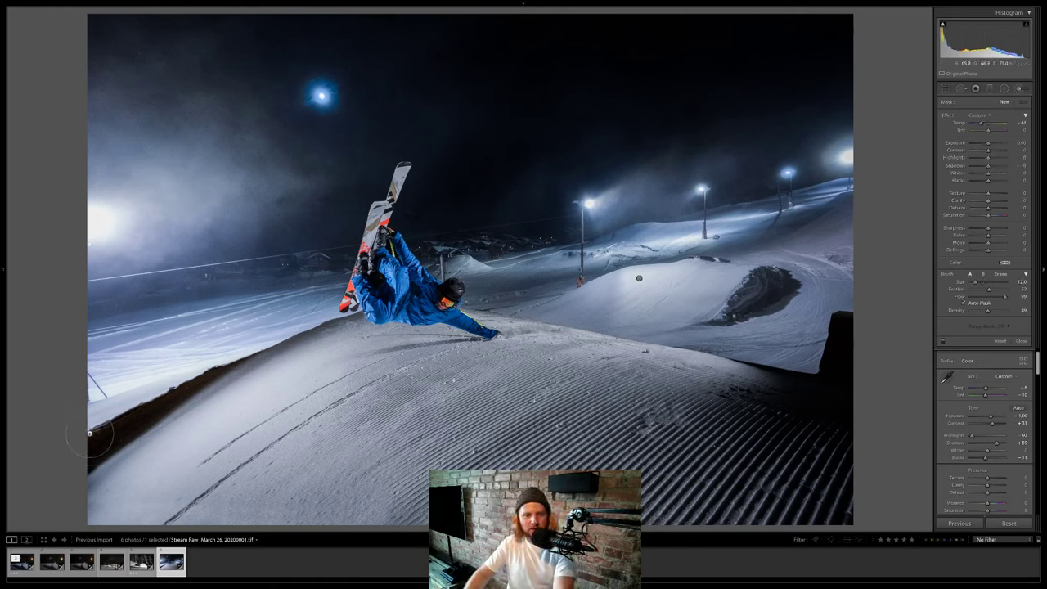
scroll(99, 434, "down", 1)
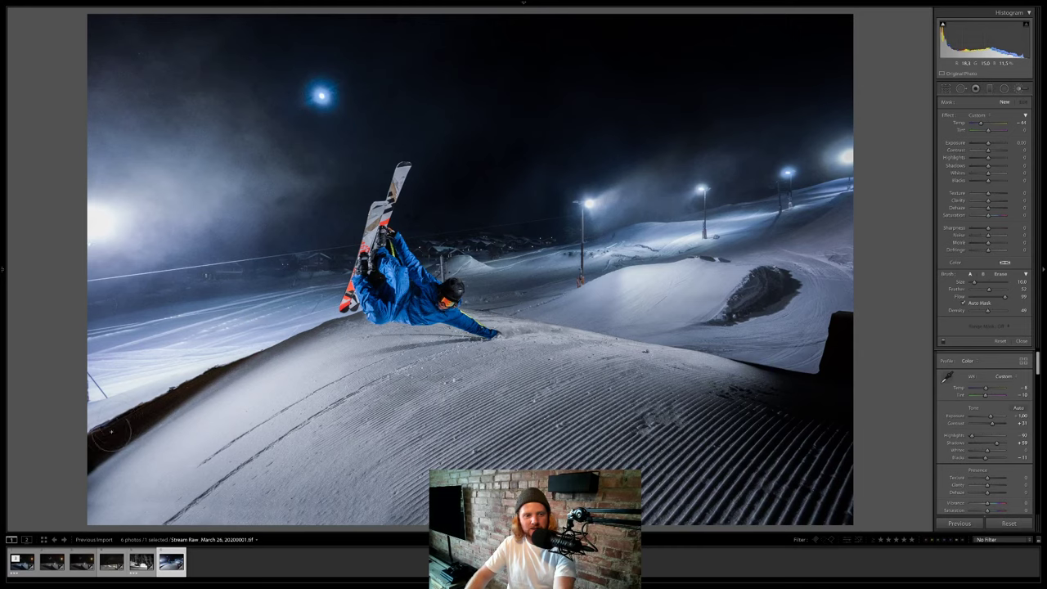
left_click_drag(110, 438, 189, 389)
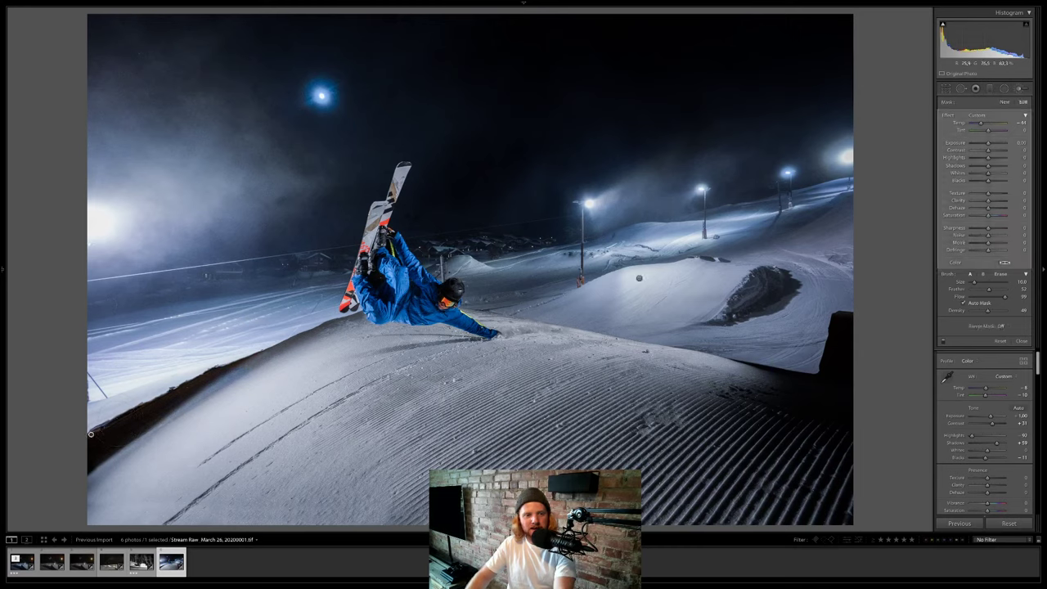
key("ctrl+z")
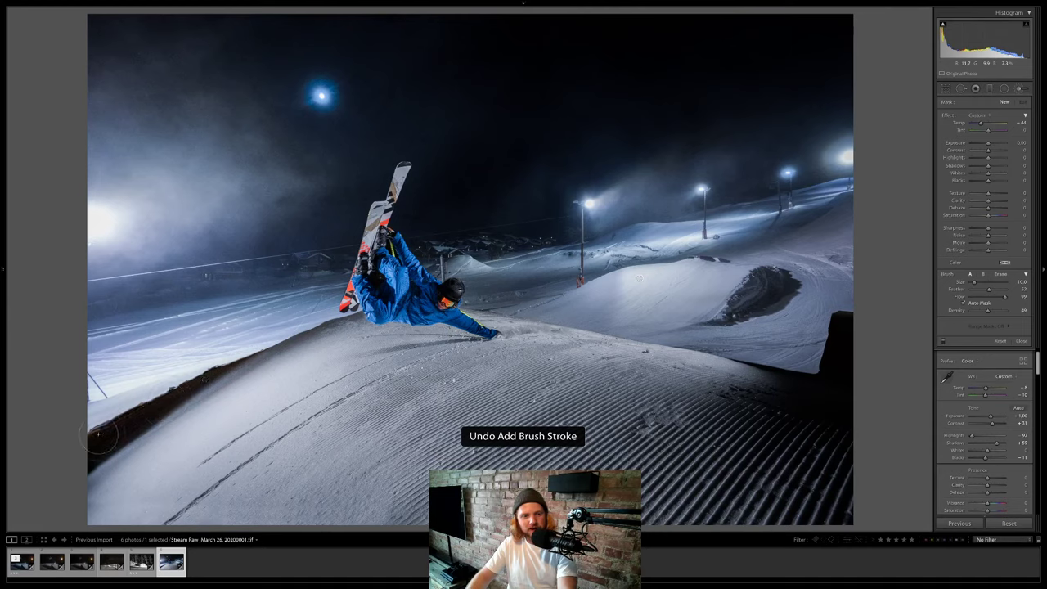
key("alt")
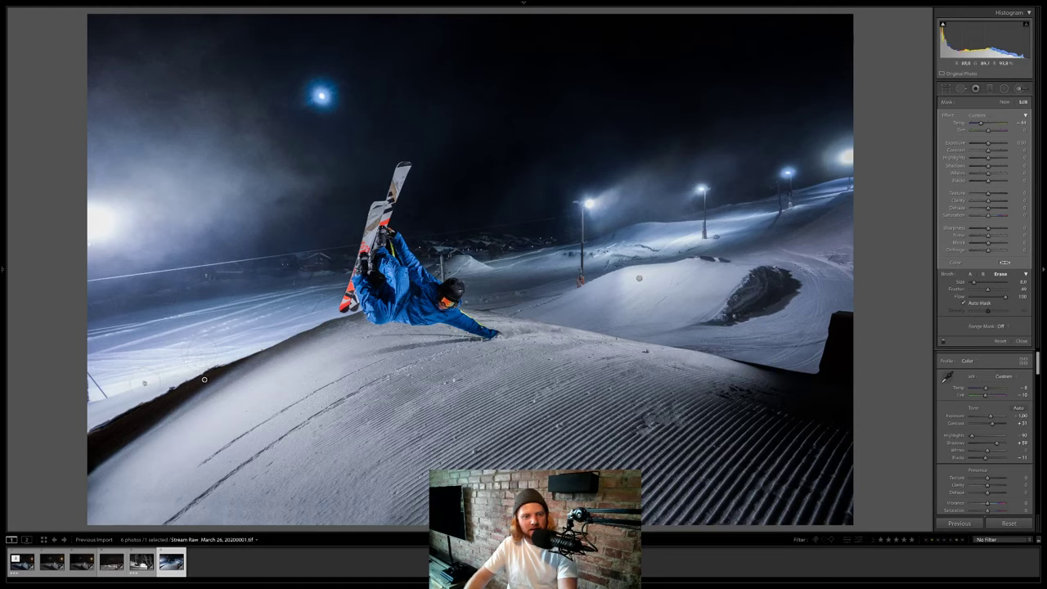
Brighten both skis with a new adjustment brush set to Exposure 0.62, Highlights about 34 and Whites 26.
key("k")
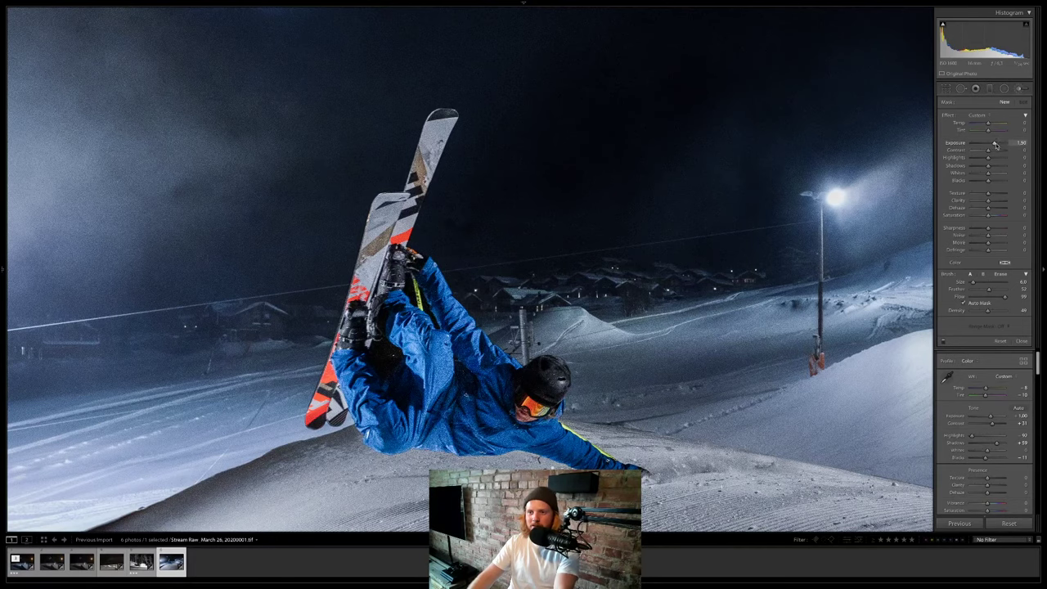
left_click_drag(992, 144, 992, 172)
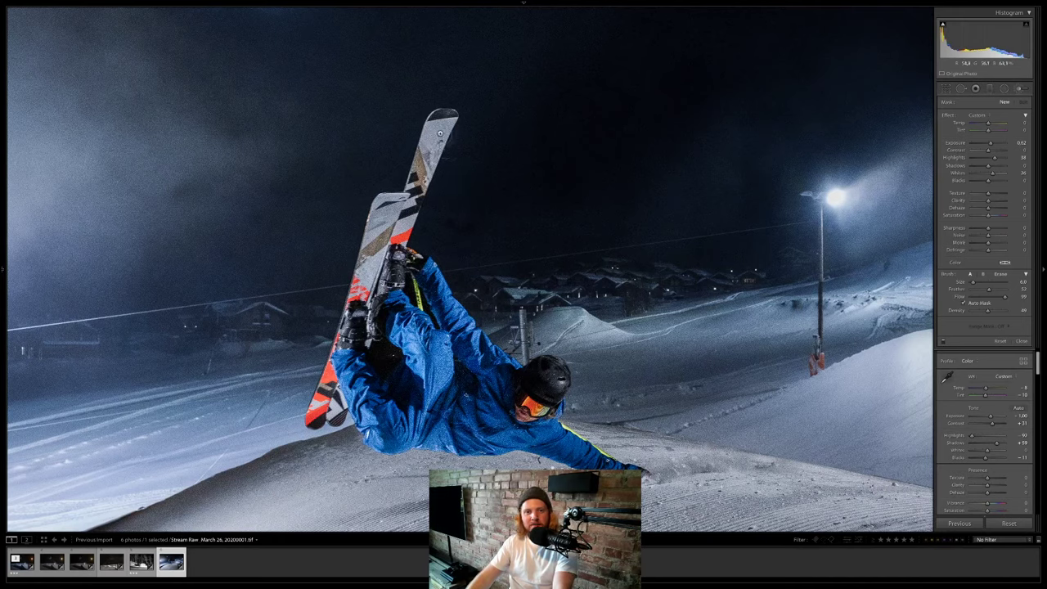
left_click_drag(452, 114, 457, 120)
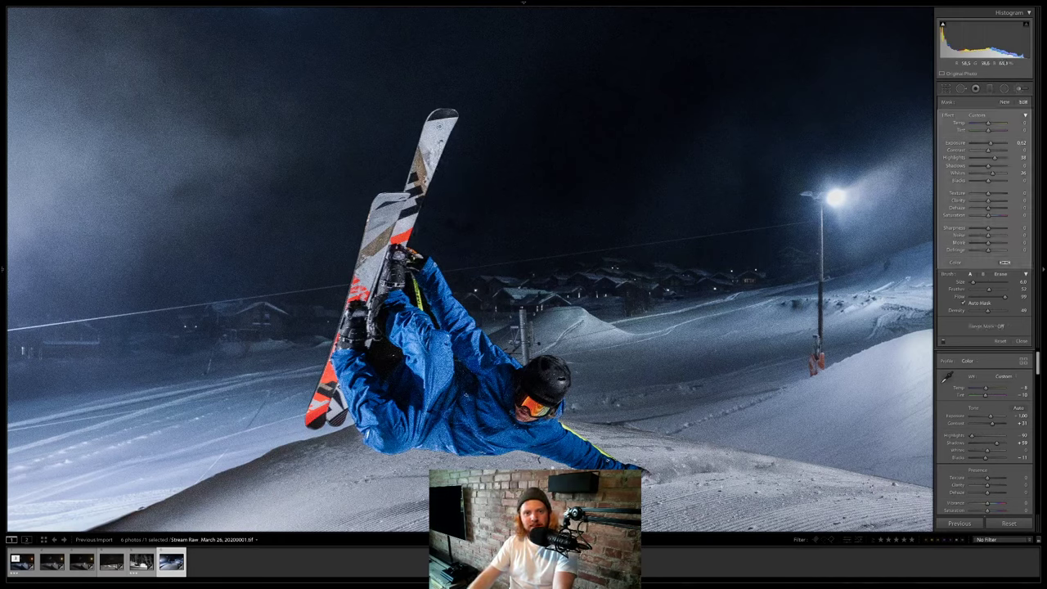
left_click_drag(403, 229, 406, 178)
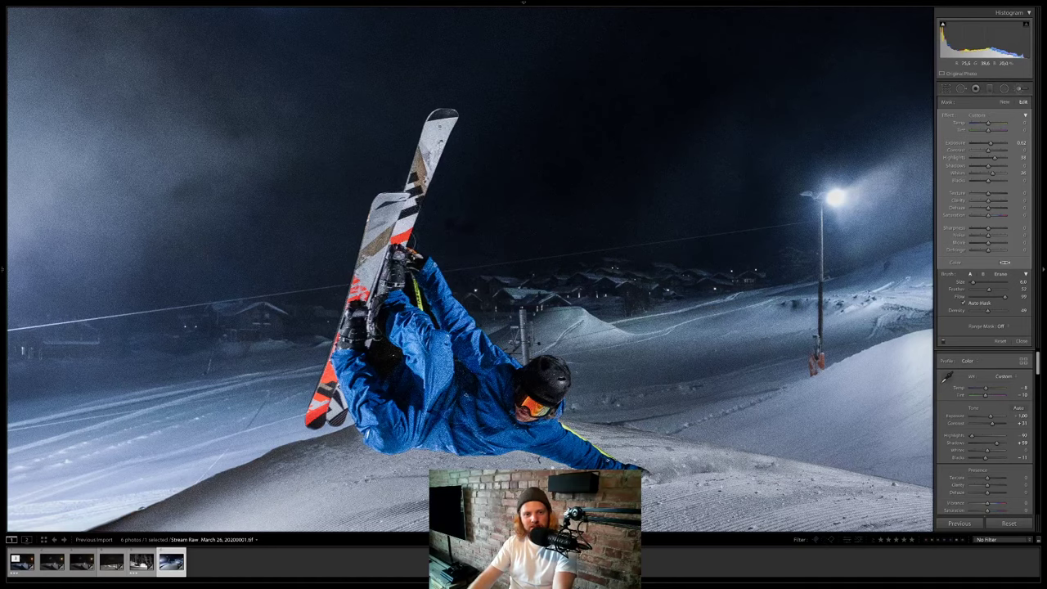
mouse_move(397, 248)
left_mouse_down()
mouse_move(381, 216)
mouse_move(396, 193)
mouse_move(370, 236)
mouse_move(387, 245)
mouse_move(358, 277)
left_mouse_up()
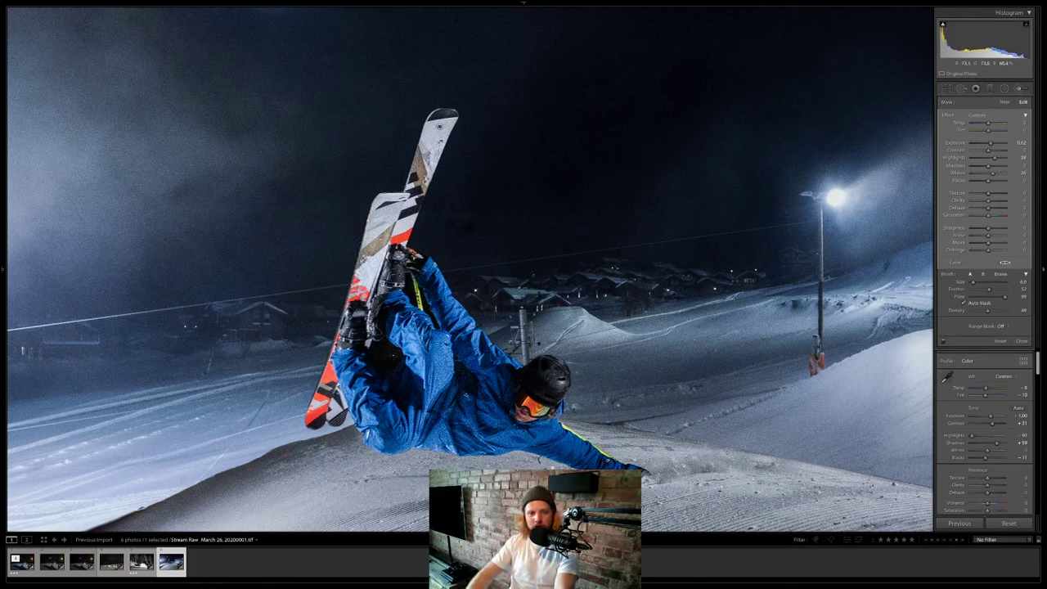
left_click_drag(337, 409, 340, 401)
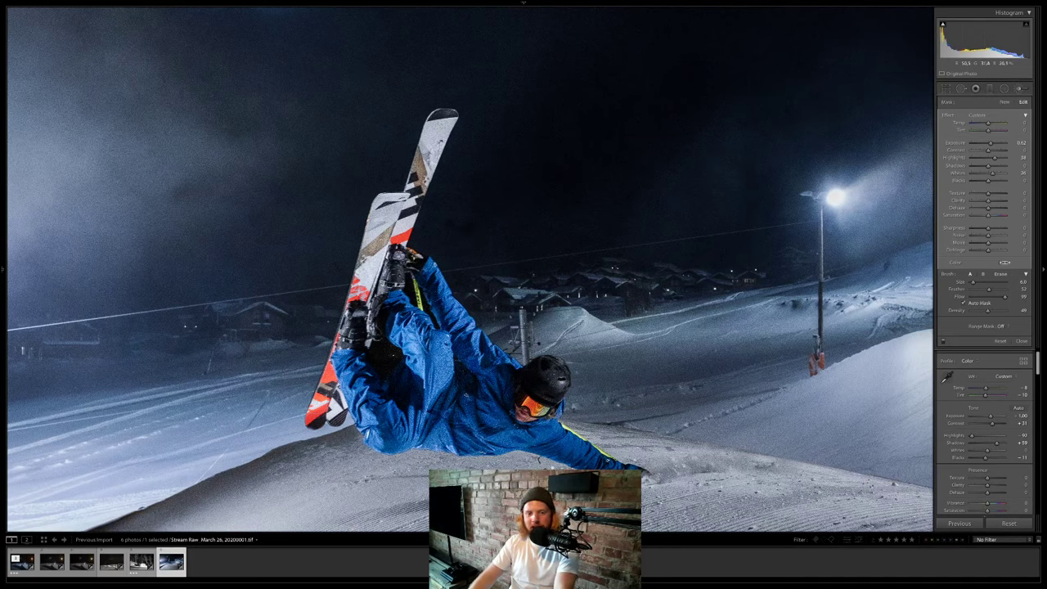
key("k")
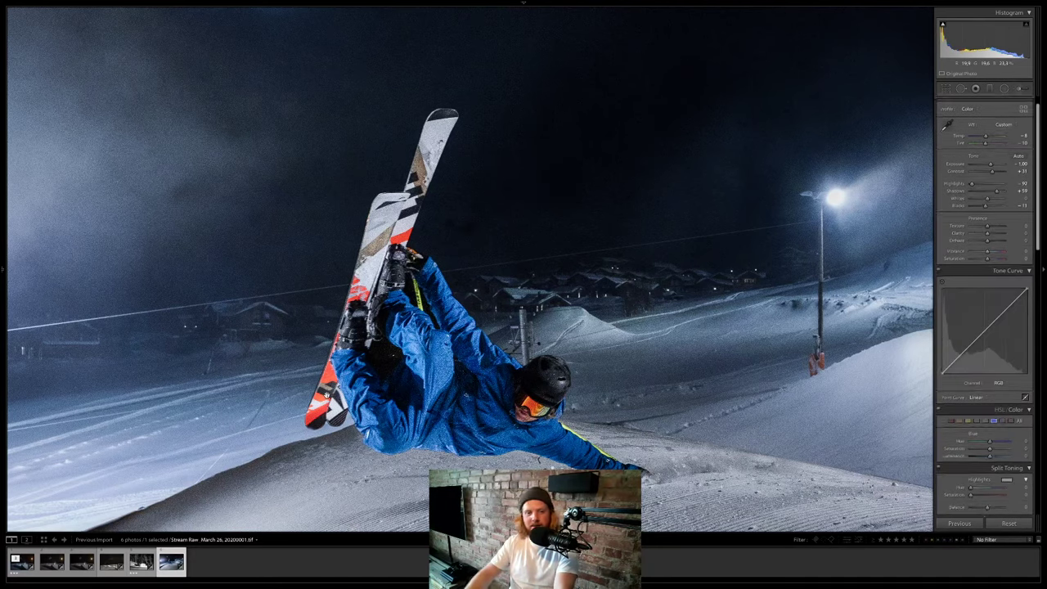
left_click(309, 336)
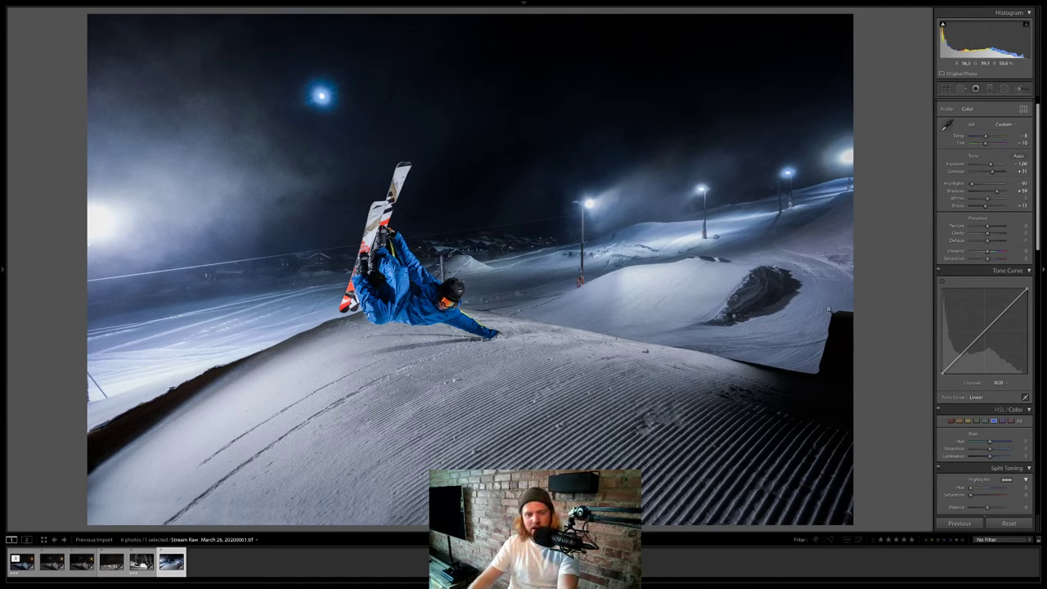
Open a copy of the photo with Lightroom adjustments in Photoshop and duplicate the Background layer.
key("super+e")
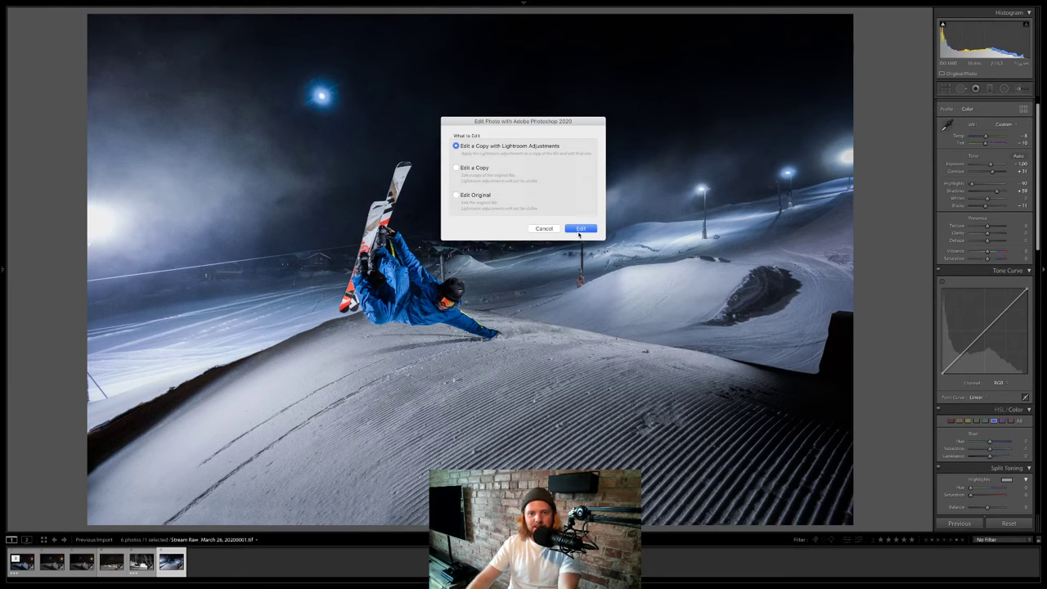
left_click(580, 228)
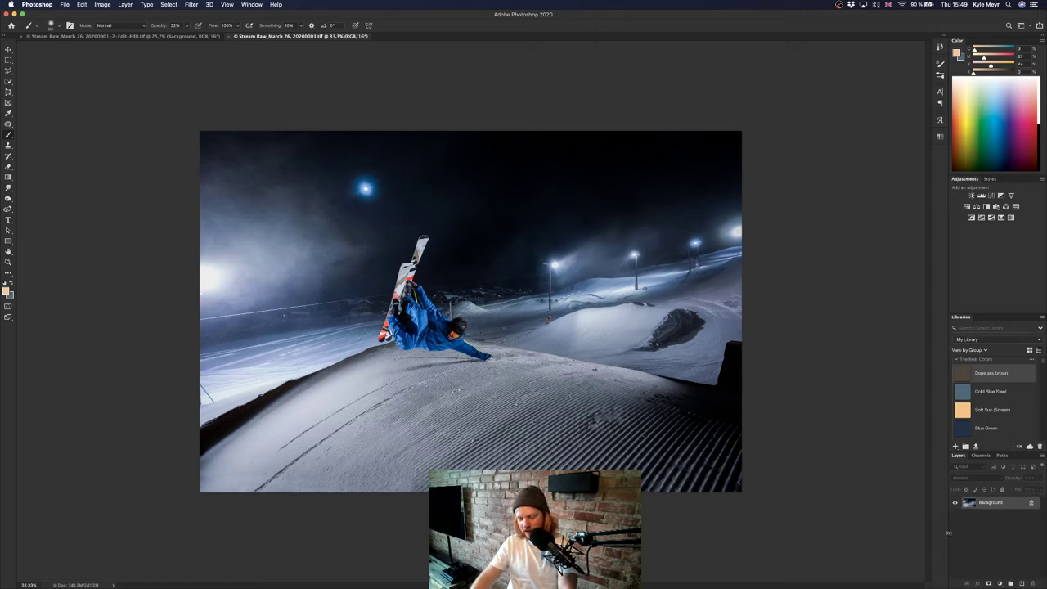
key("super+j")
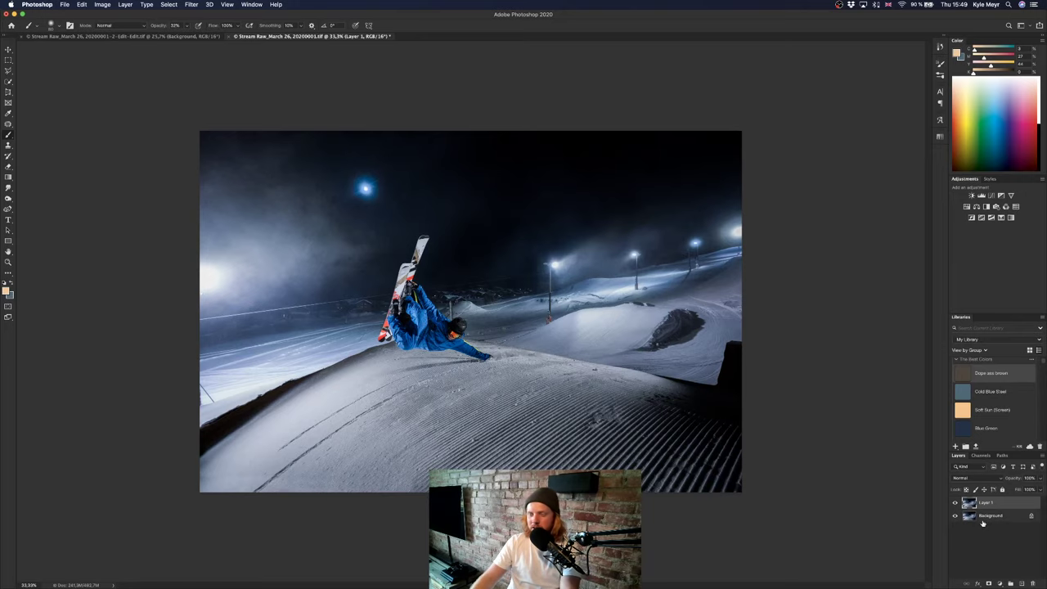
Remove the glowing blue light spot from the night sky with a Content-Aware patch taken from the dark sky diagonally below it.
scroll(368, 186, "up", 10)
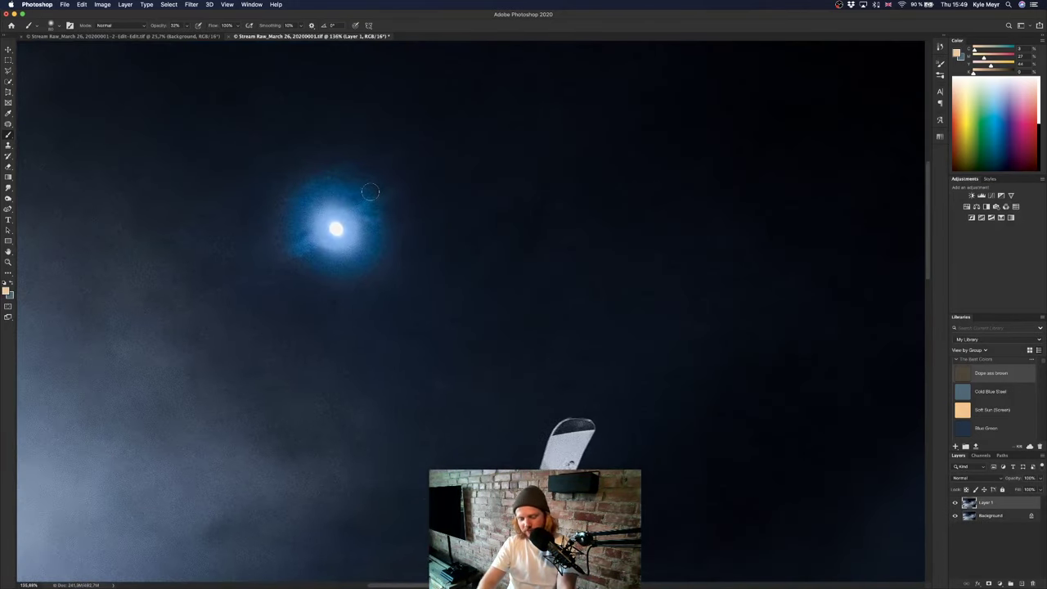
key("j")
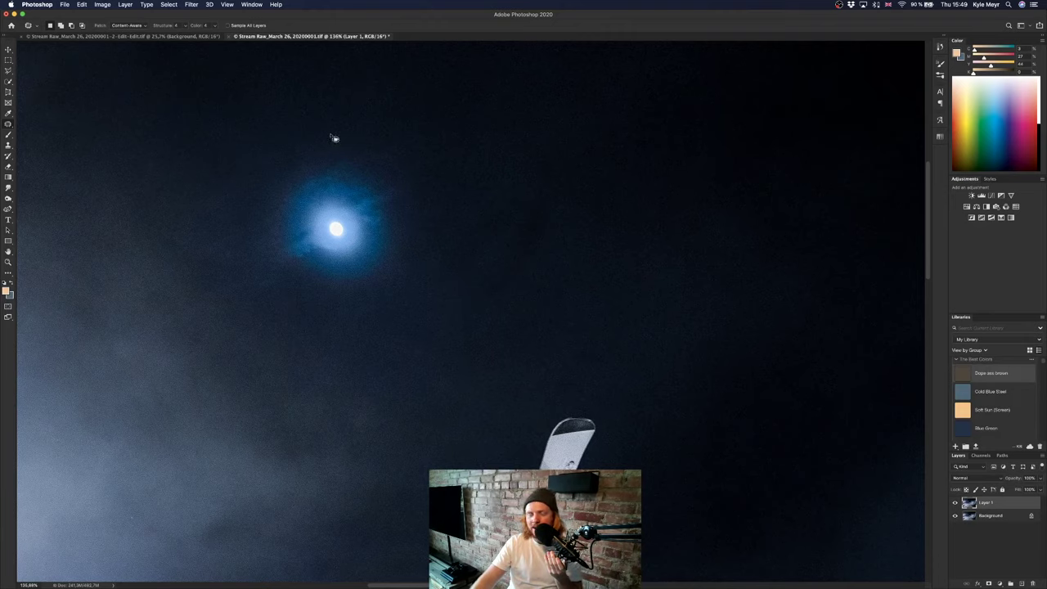
mouse_move(339, 135)
left_mouse_down()
mouse_move(284, 151)
mouse_move(272, 166)
mouse_move(262, 239)
mouse_move(279, 273)
mouse_move(370, 299)
mouse_move(414, 281)
mouse_move(421, 235)
mouse_move(410, 186)
mouse_move(373, 142)
mouse_move(345, 135)
left_mouse_up()
left_click_drag(344, 205, 432, 340)
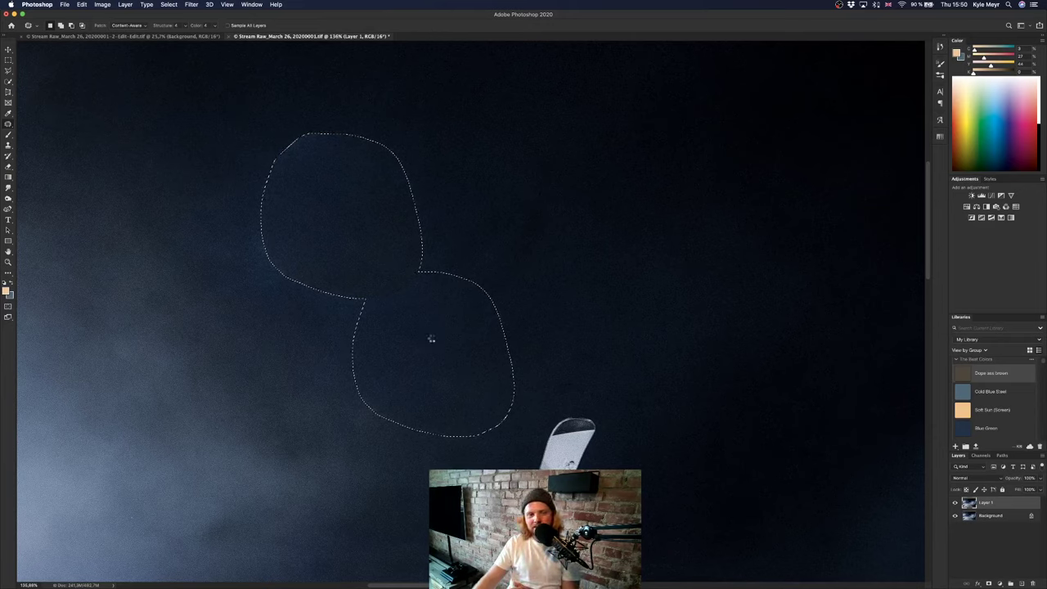
left_click_drag(433, 338, 435, 342)
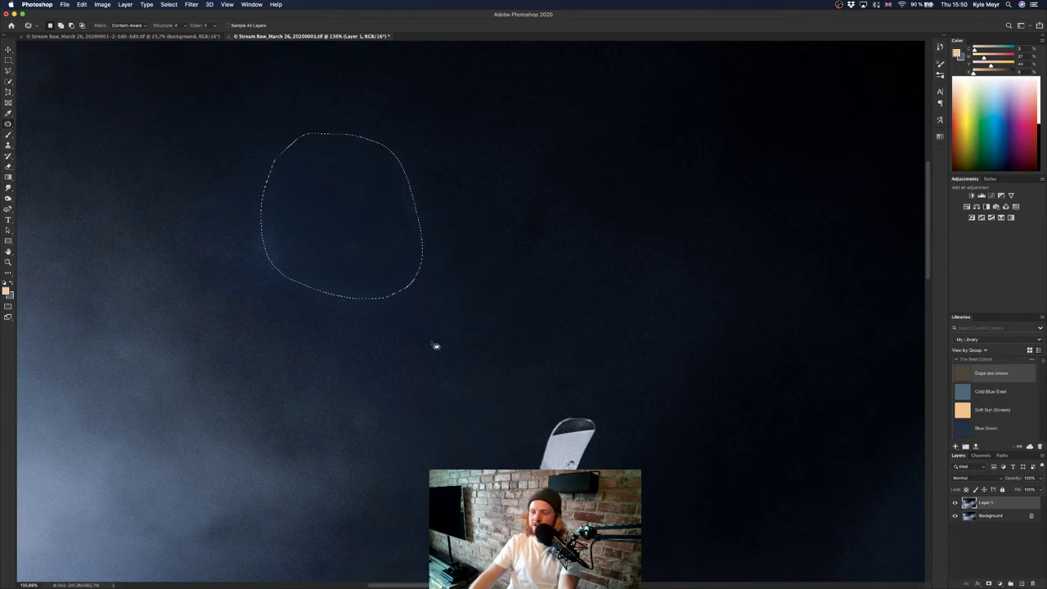
key("super+d")
scroll(441, 347, "down", 5)
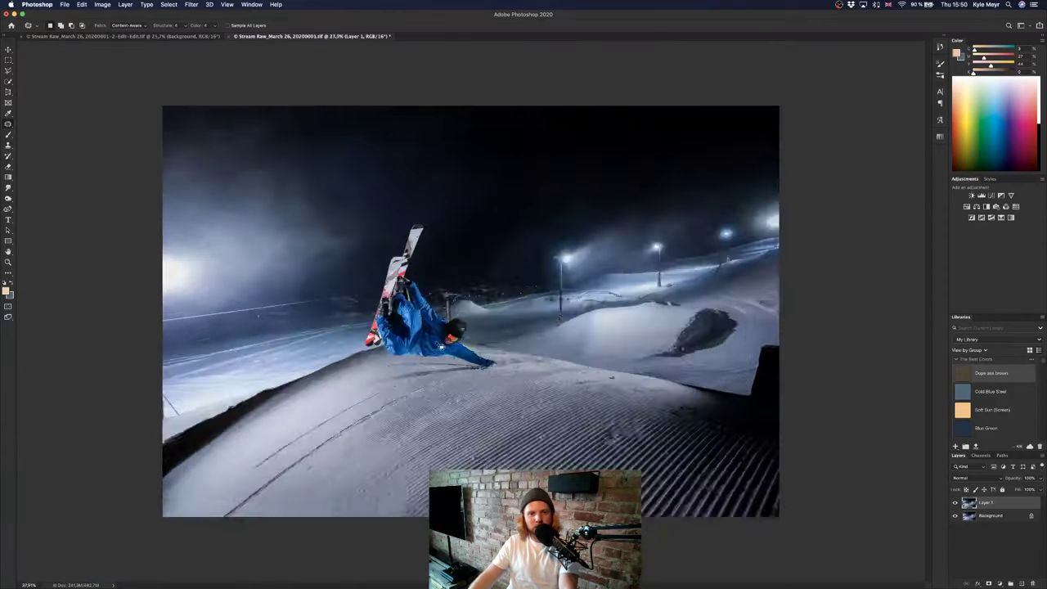
Clone nearby dark sky over the edge of the patched area with an enlarged Clone Stamp at 100% opacity.
scroll(392, 216, "up", 4)
scroll(391, 216, "up", 1)
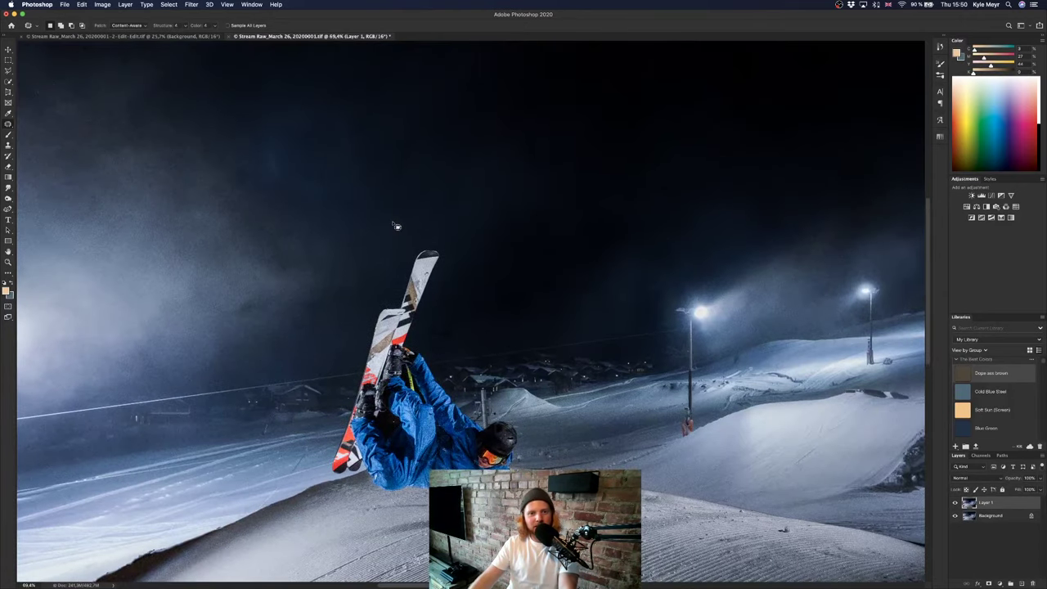
scroll(372, 218, "up", 2)
scroll(373, 218, "up", 5)
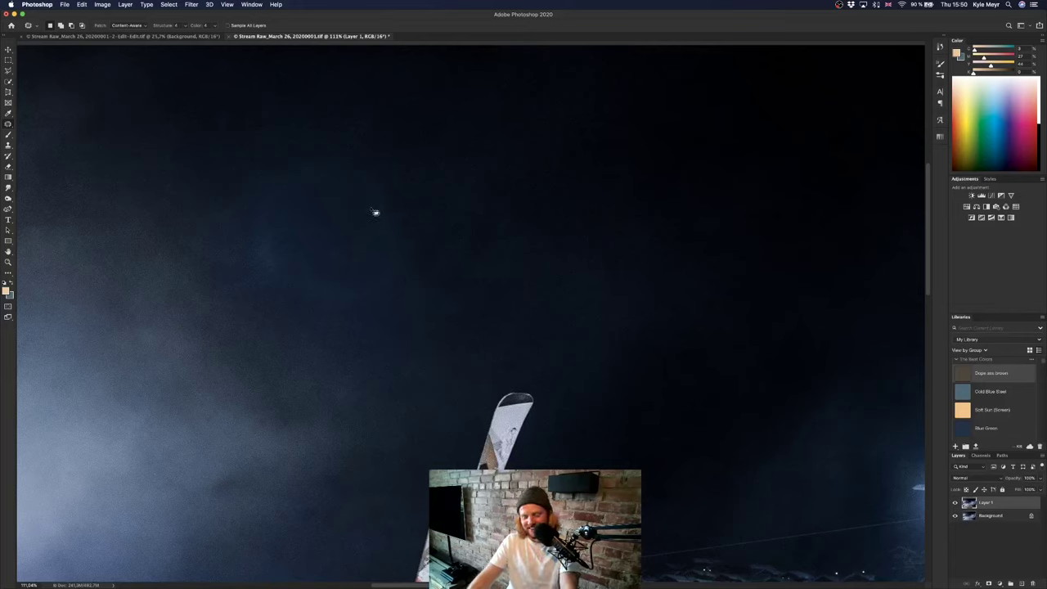
key("s")
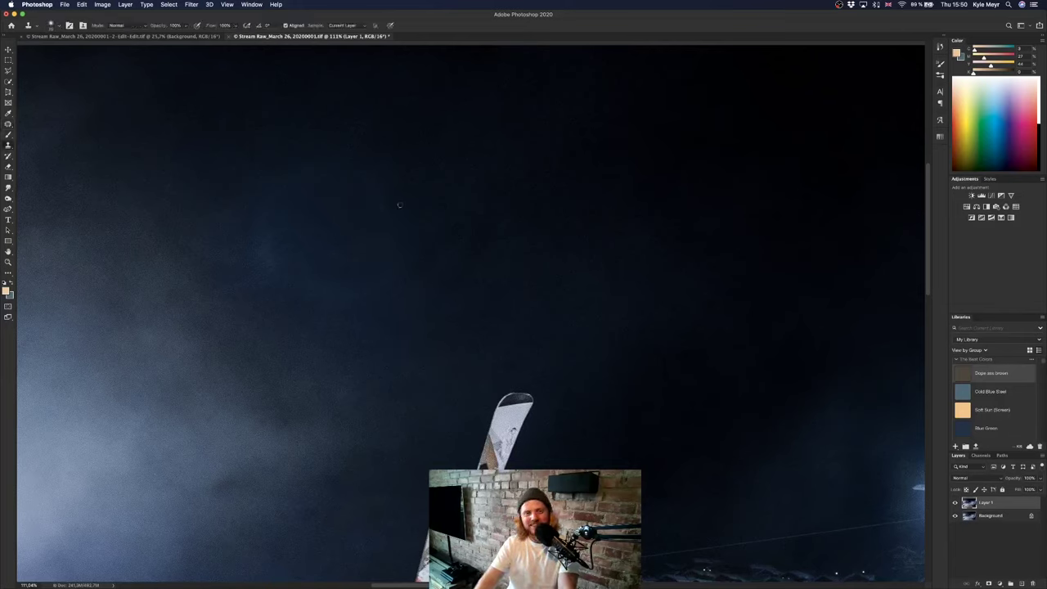
key("bracketright")
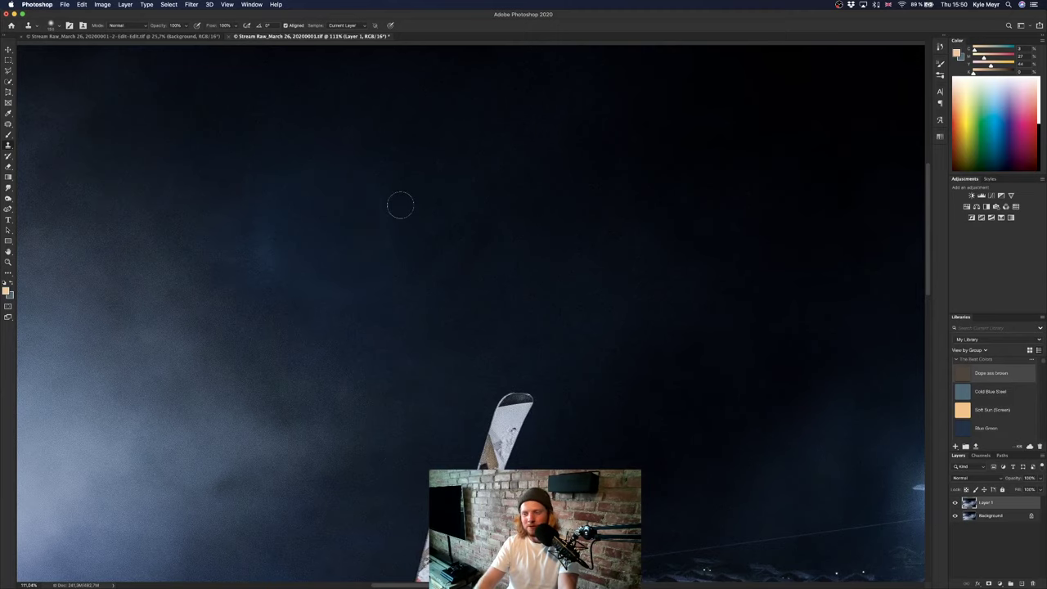
scroll(400, 202, "down", 1)
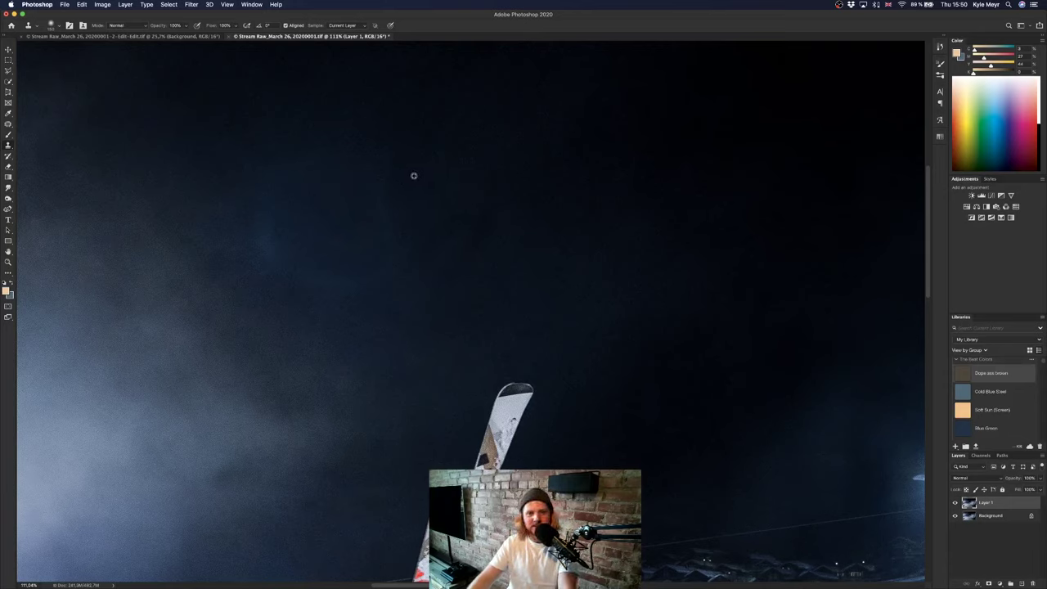
mouse_move(379, 168)
left_mouse_down()
mouse_move(390, 212)
mouse_move(423, 242)
left_mouse_up()
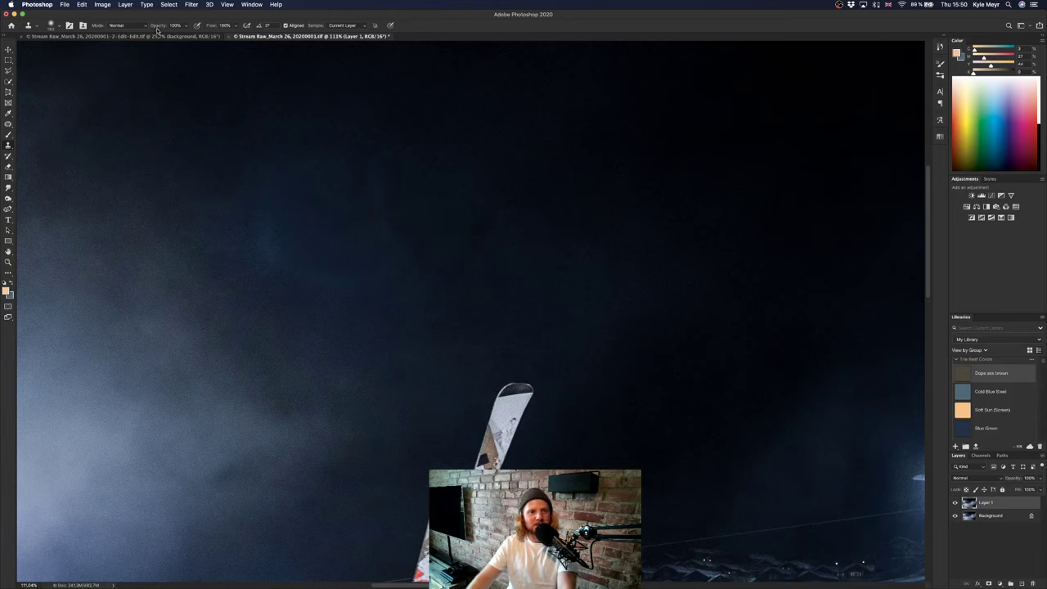
Set the Clone Stamp opacity to 54%, enlarge the brush slightly and clone dark sky over the faint remaining blue spot.
left_click_drag(151, 29, 150, 31)
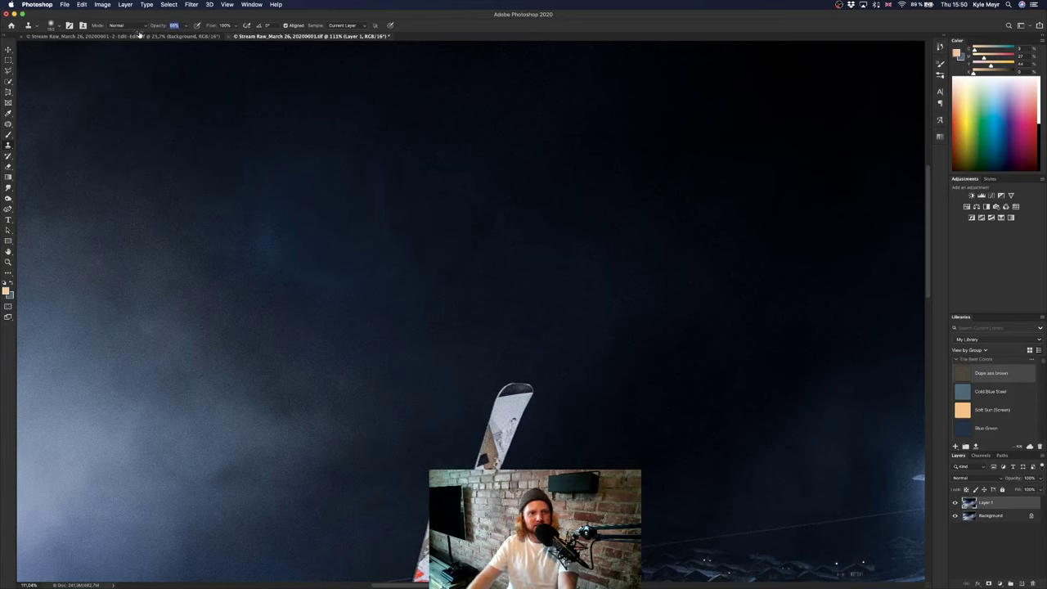
type("54")
key("Return")
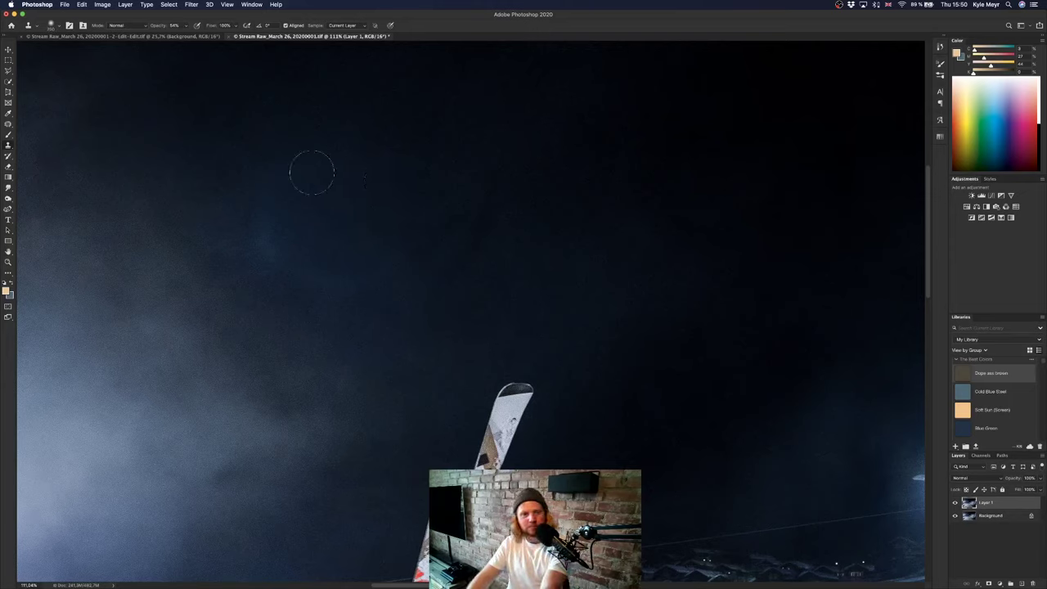
key("bracketright")
key("bracketright")
key("bracketright")
left_click_drag(257, 191, 267, 249)
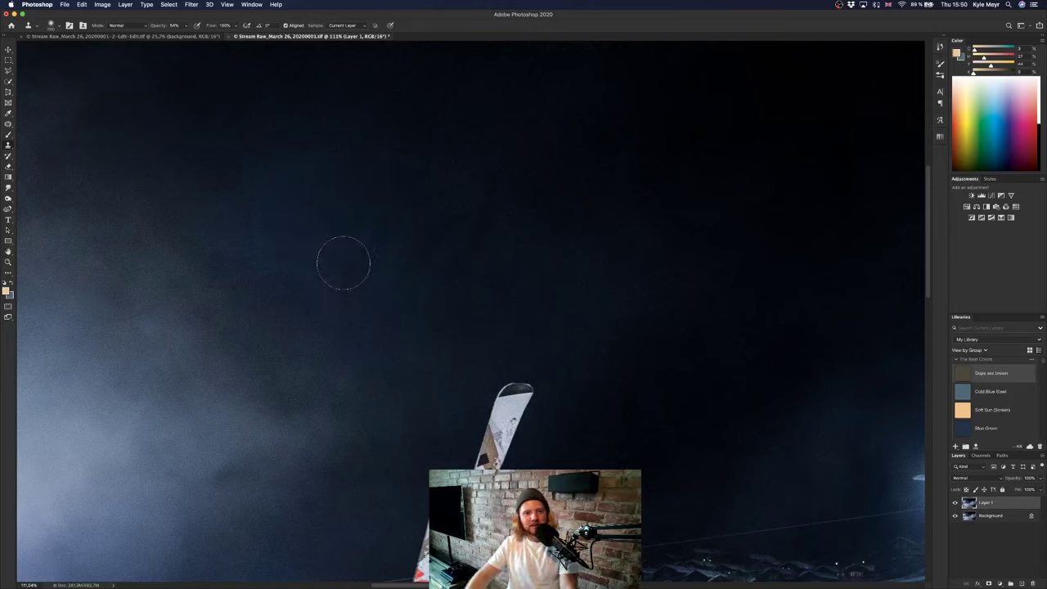
Try cloning sky sampled beside the bright haze across the patched area, and undo the last strokes.
left_click(198, 236, "alt")
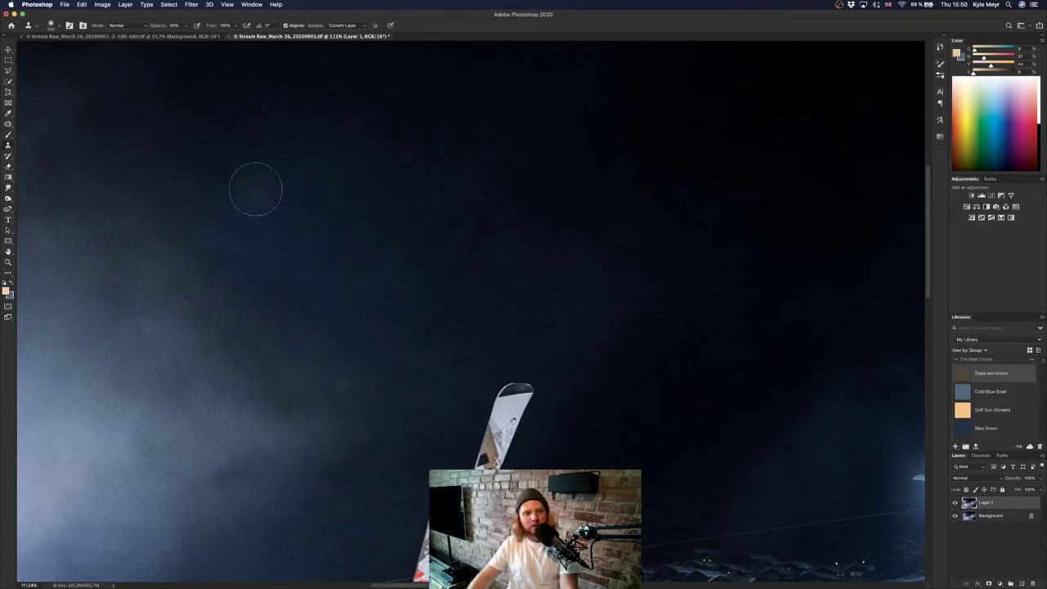
mouse_move(254, 187)
left_mouse_down()
mouse_move(276, 265)
mouse_move(330, 300)
mouse_move(371, 308)
left_mouse_up()
key("super+z")
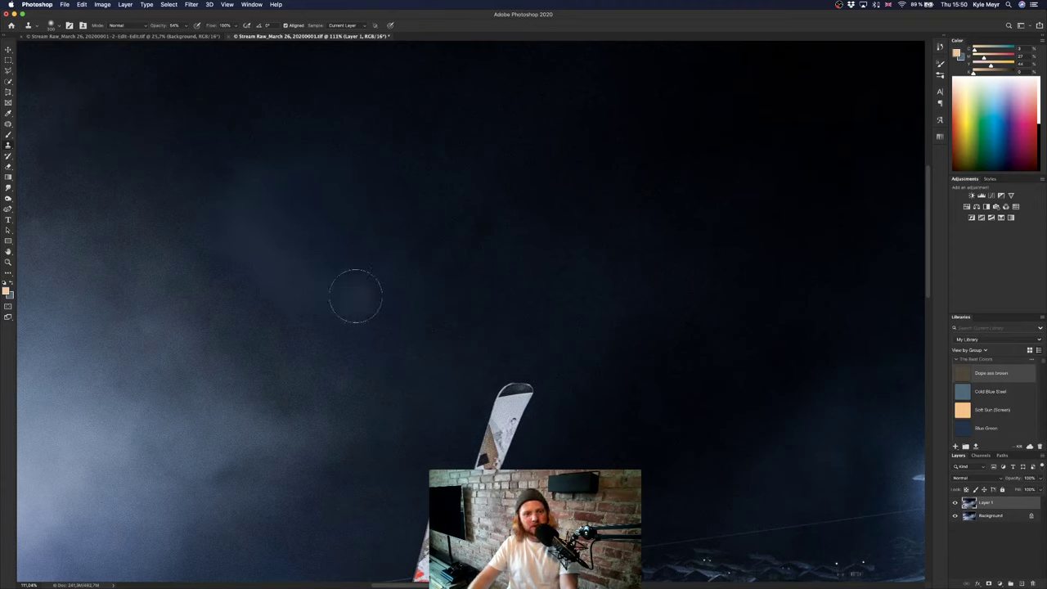
key("super+z")
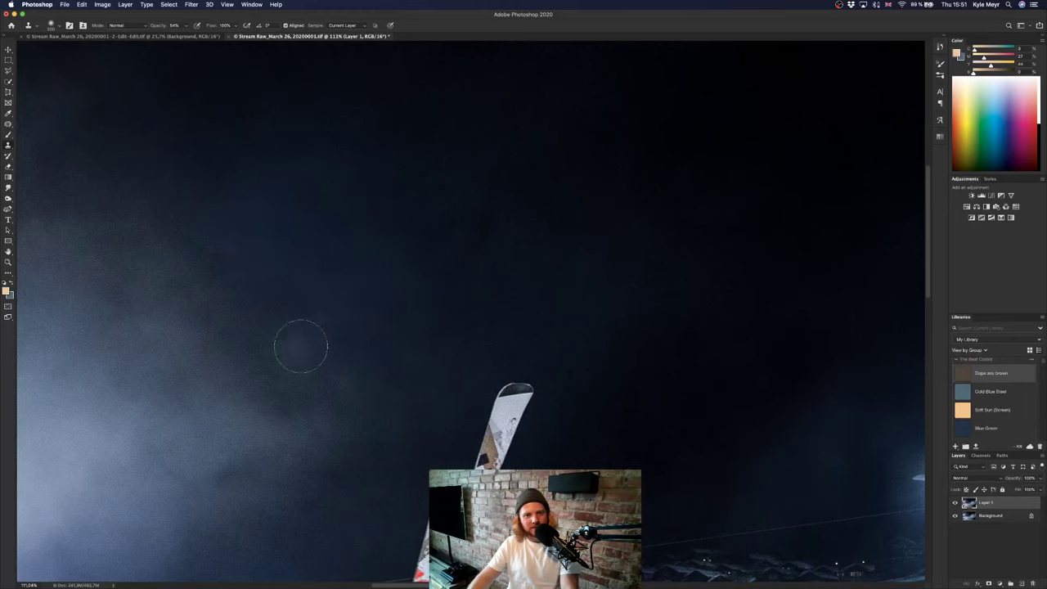
Enlarge the Clone Stamp brush considerably and clone over the uneven sky above the ski tip at 54% opacity.
key("super+0")
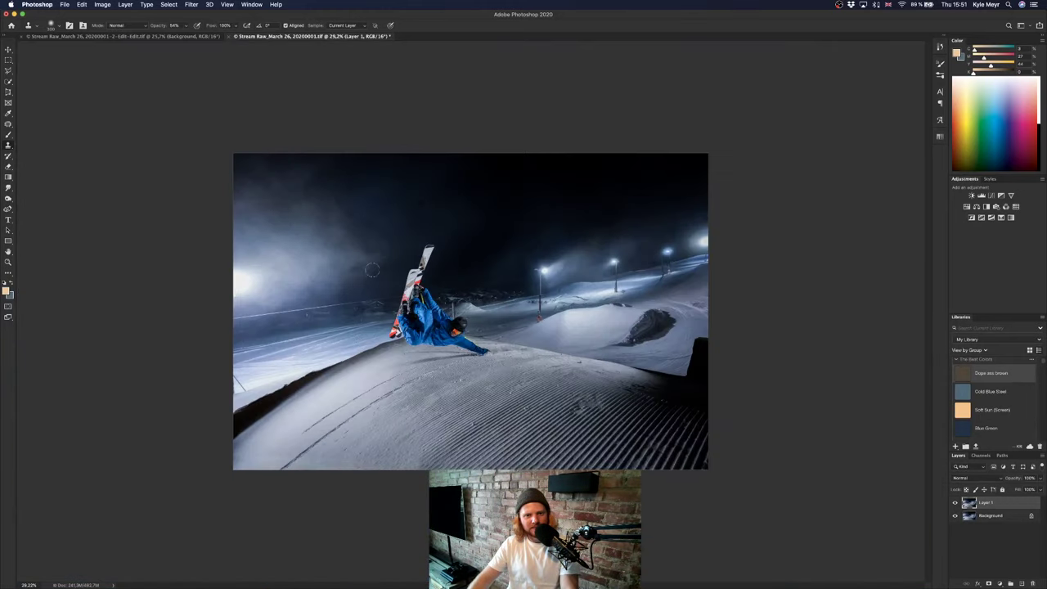
key("super+0")
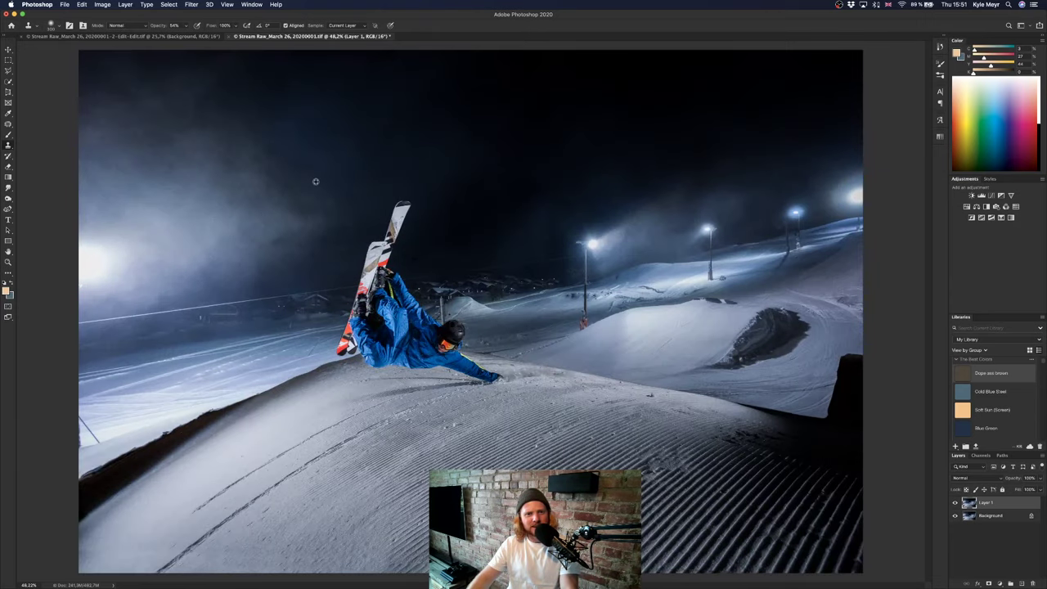
scroll(315, 182, "up", 3)
scroll(315, 182, "up", 10)
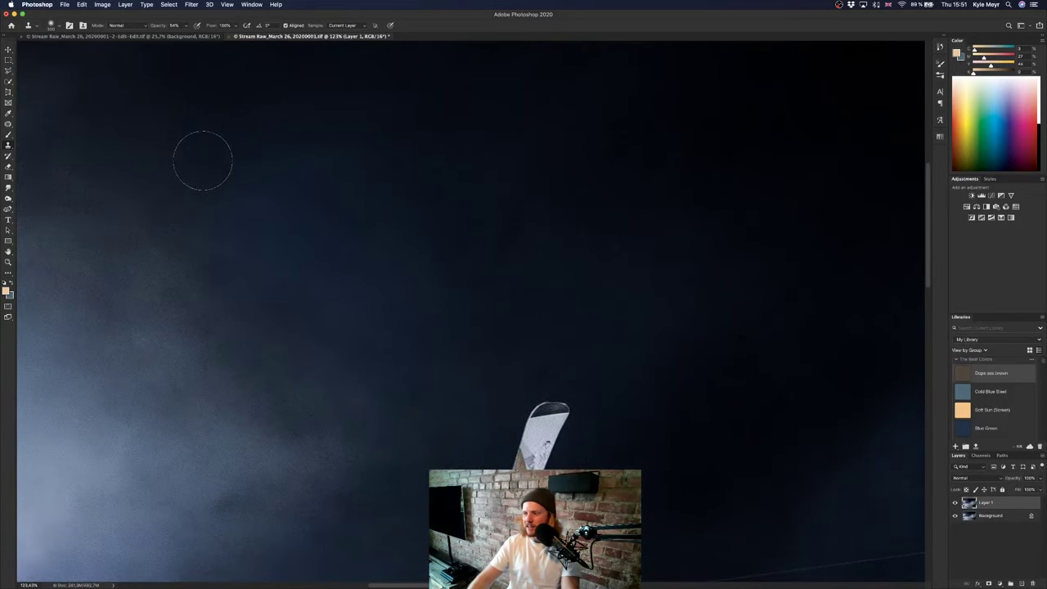
key("bracketright")
key("bracketright")
key("bracketright")
key("bracketright")
key("bracketright")
key("bracketright")
key("bracketright")
key("bracketright")
key("bracketright")
key("bracketright")
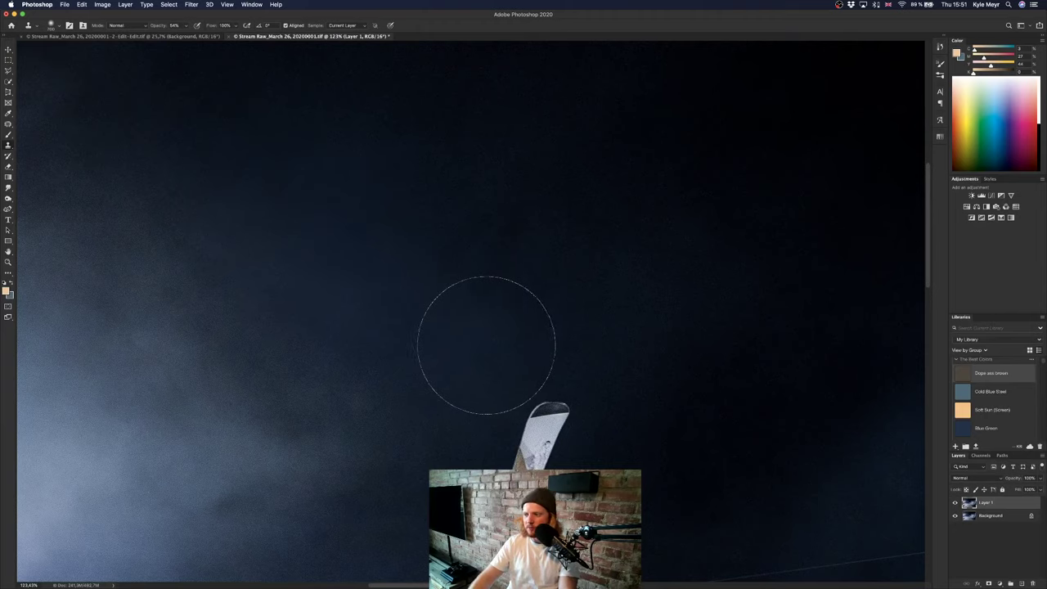
key("alt")
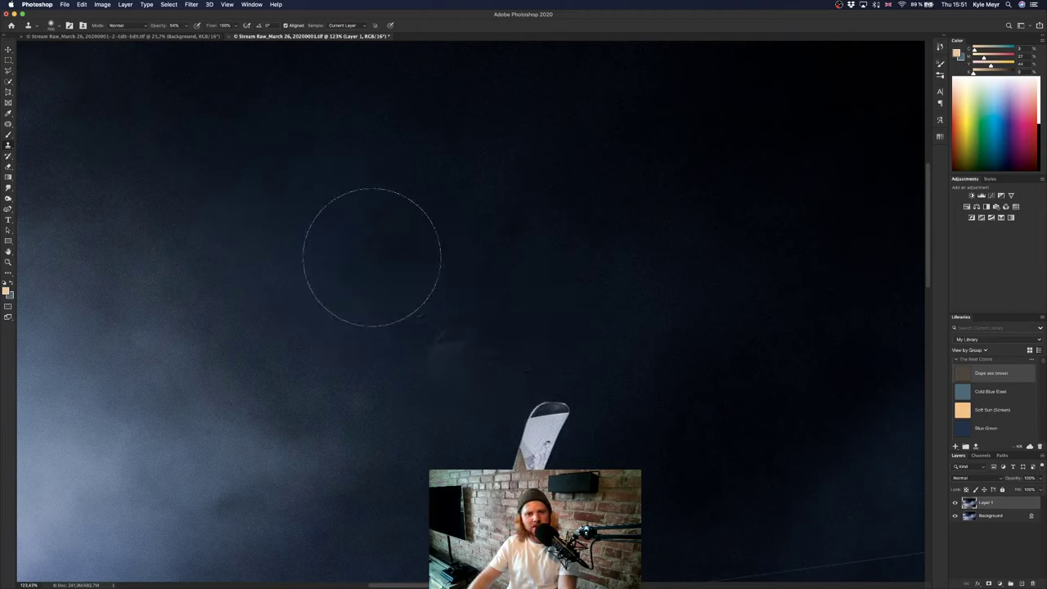
key("alt")
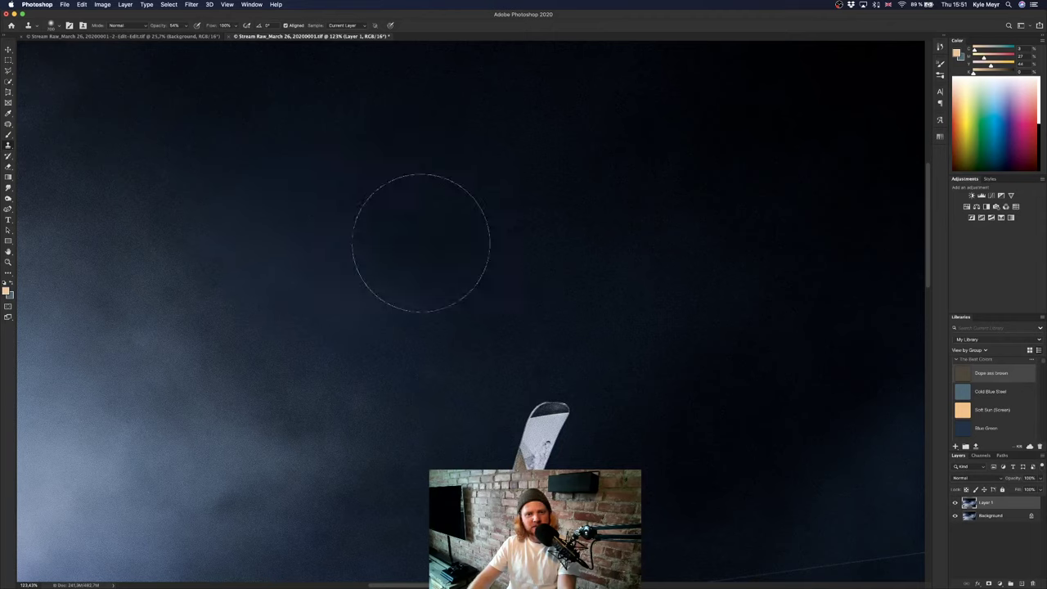
key("alt")
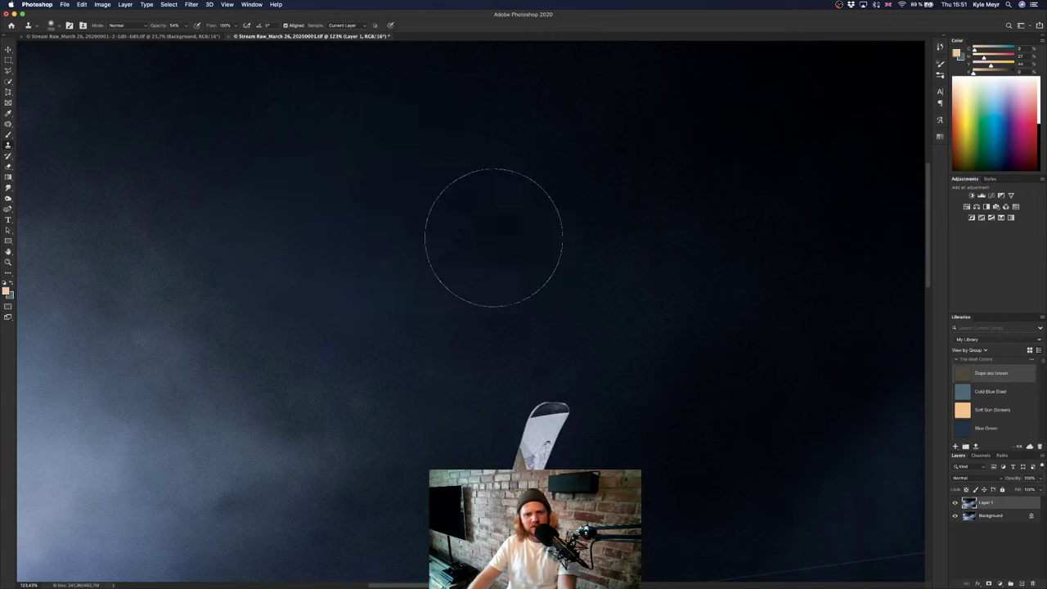
Blend the transition between the haze and the dark sky with cloned sky sampled from higher in the photo.
left_click(248, 110, "alt")
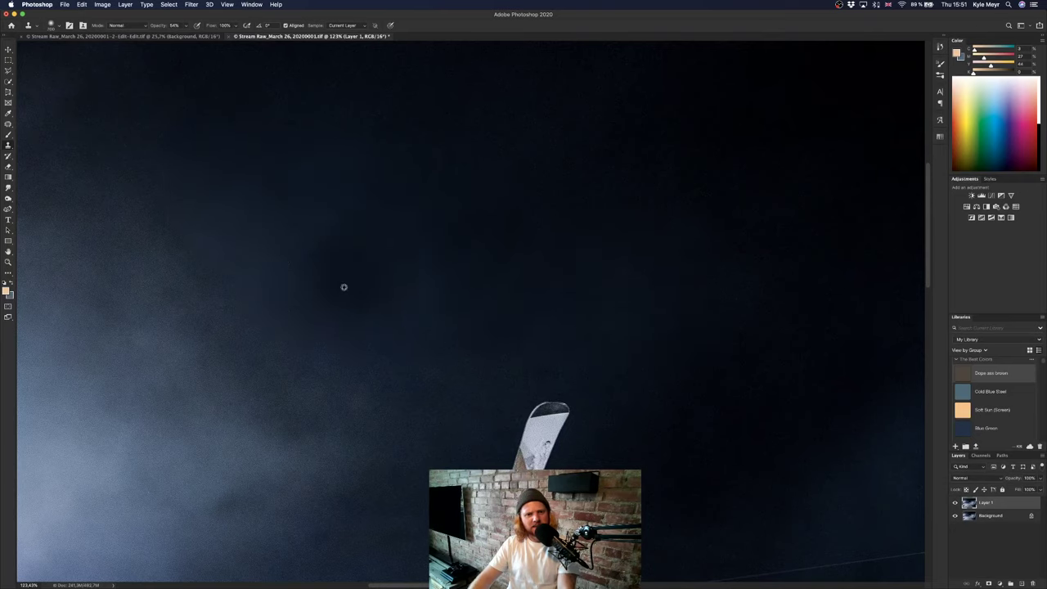
left_click(137, 315)
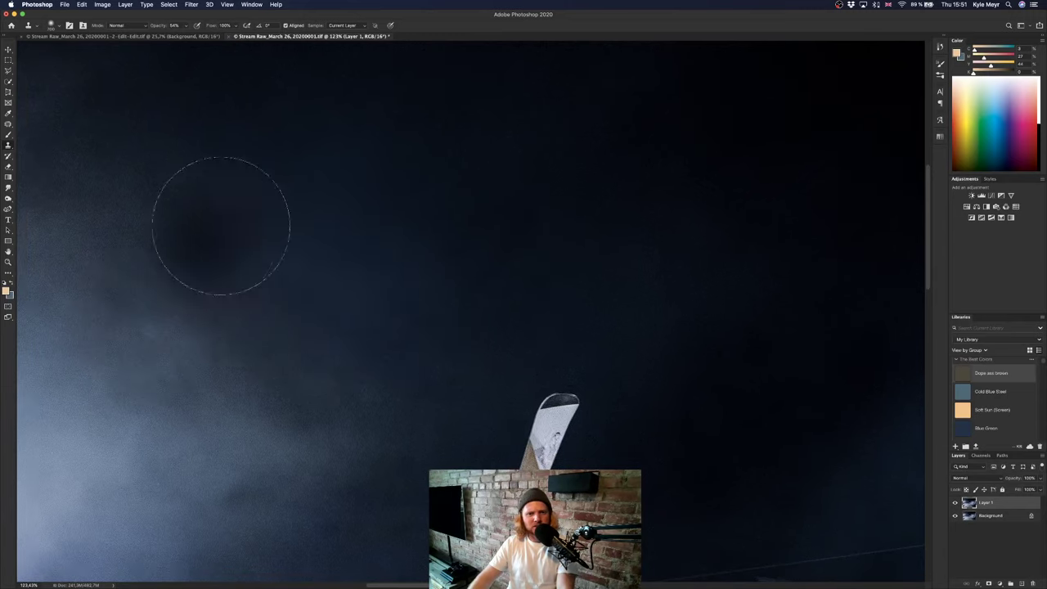
left_click(231, 123, "alt")
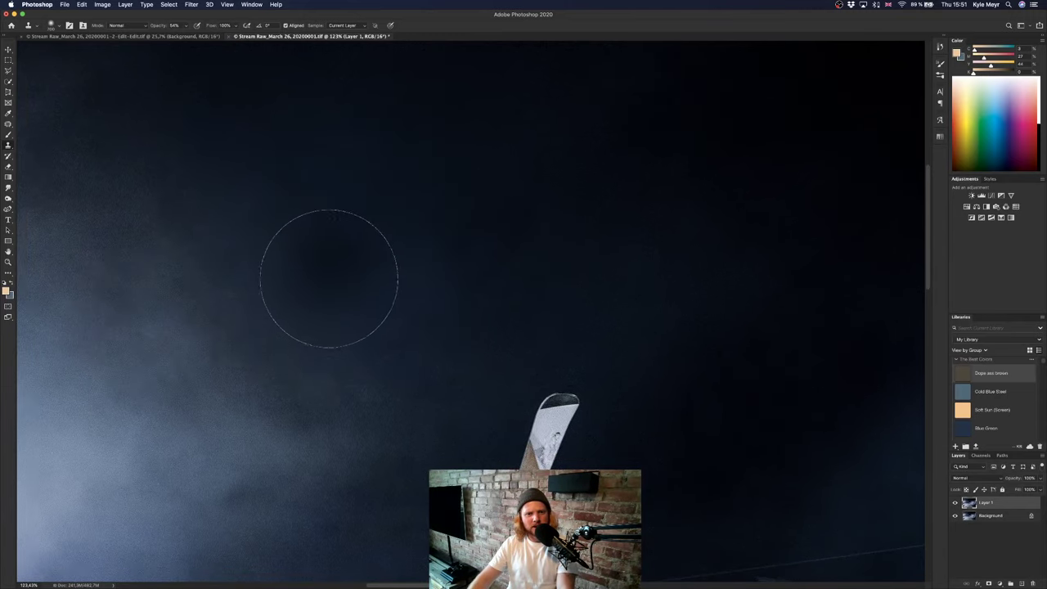
left_click(324, 283)
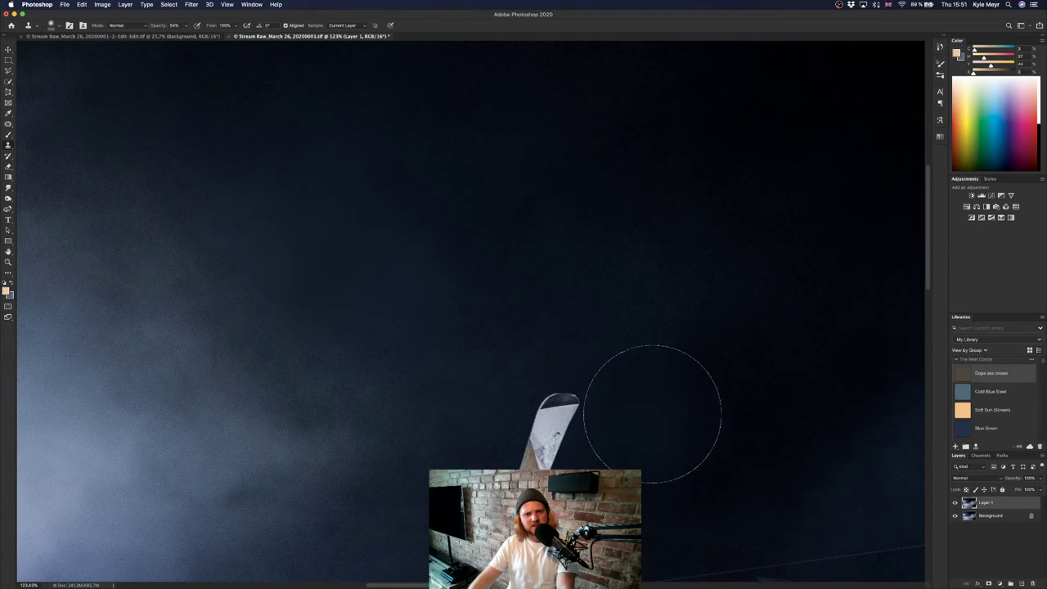
Compare the whole photo with and without the retouched Layer 1.
key("super+0")
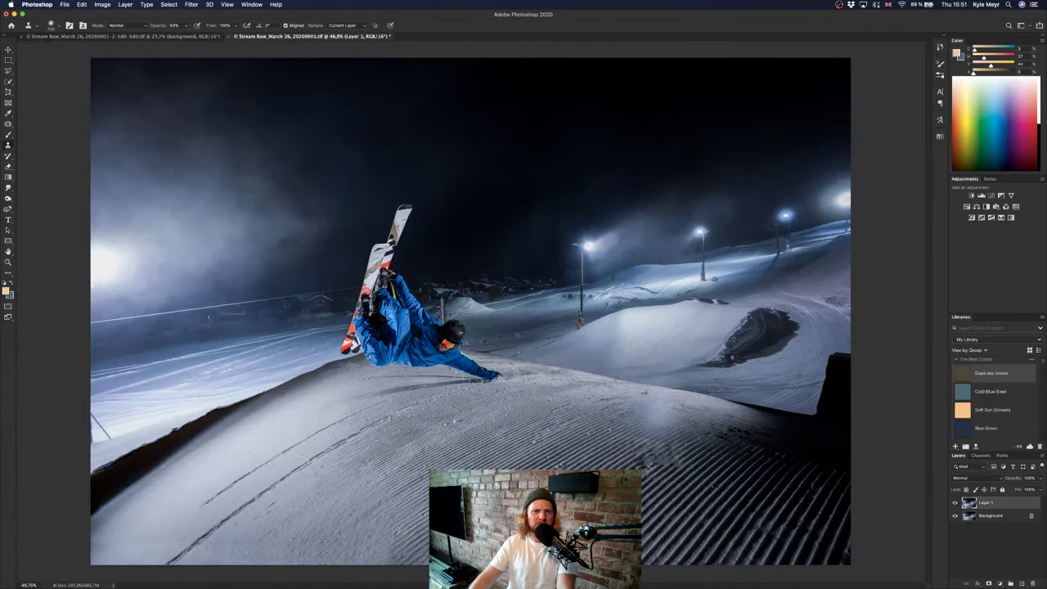
left_click(999, 547)
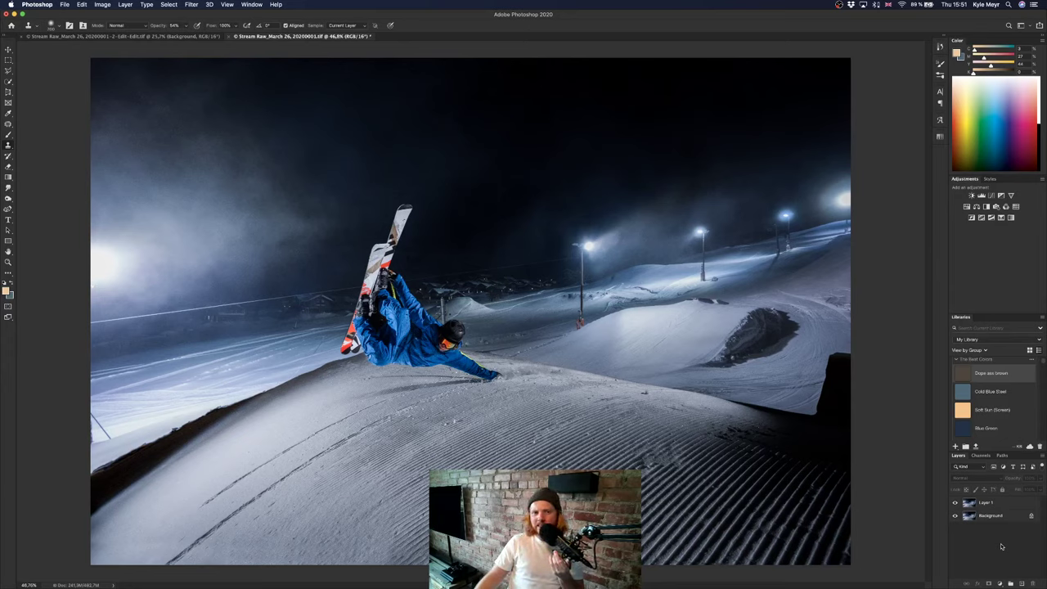
left_click(955, 502)
left_click(955, 503)
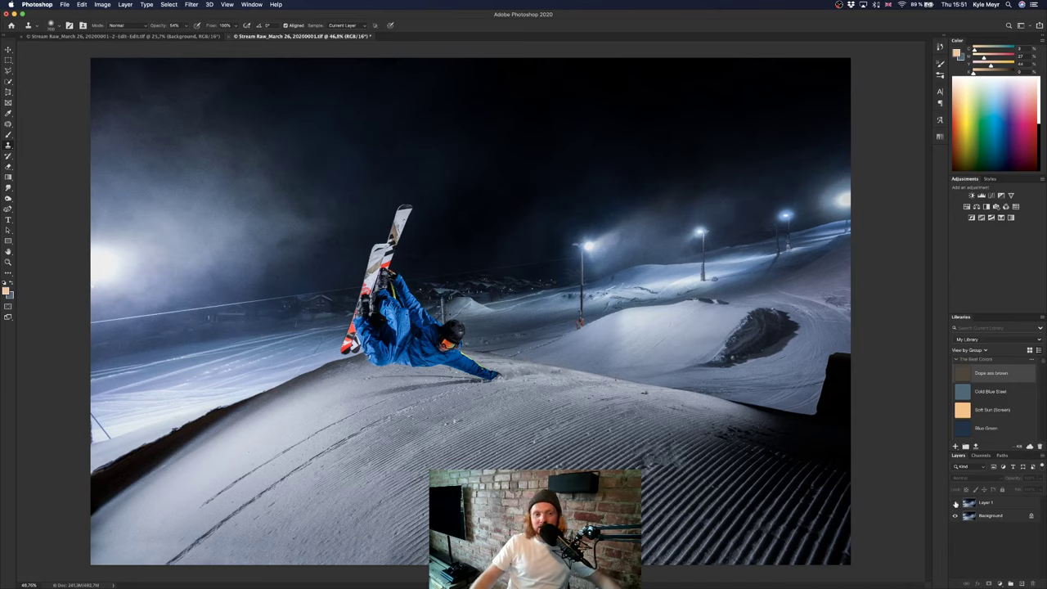
left_click(955, 504)
left_click(955, 504)
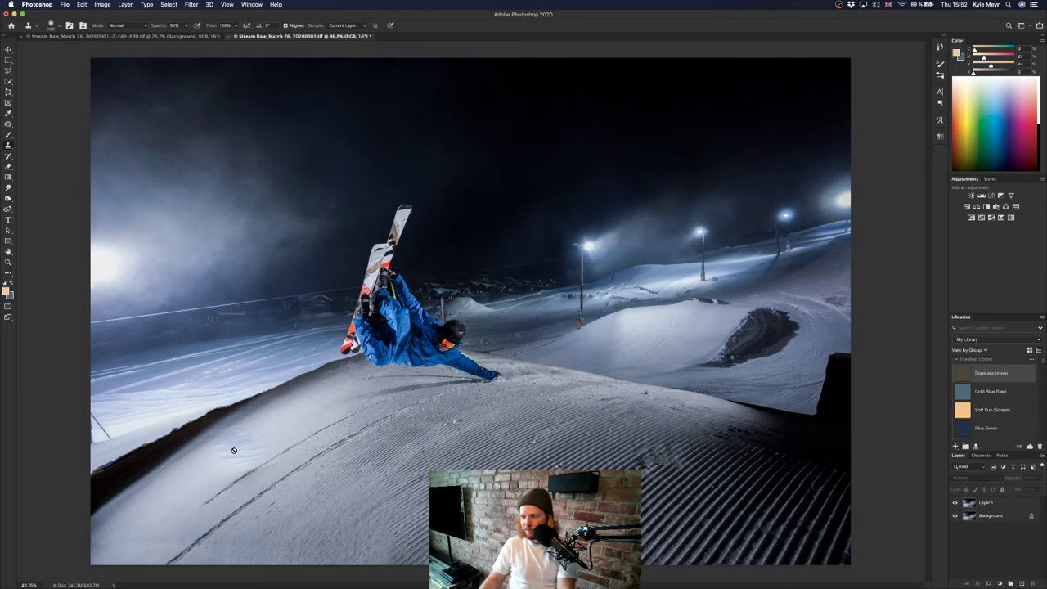
Remove the dark diagonal pole from the snow at the photo's left edge with a Content-Aware patch on Layer 1.
scroll(85, 419, "up", 5)
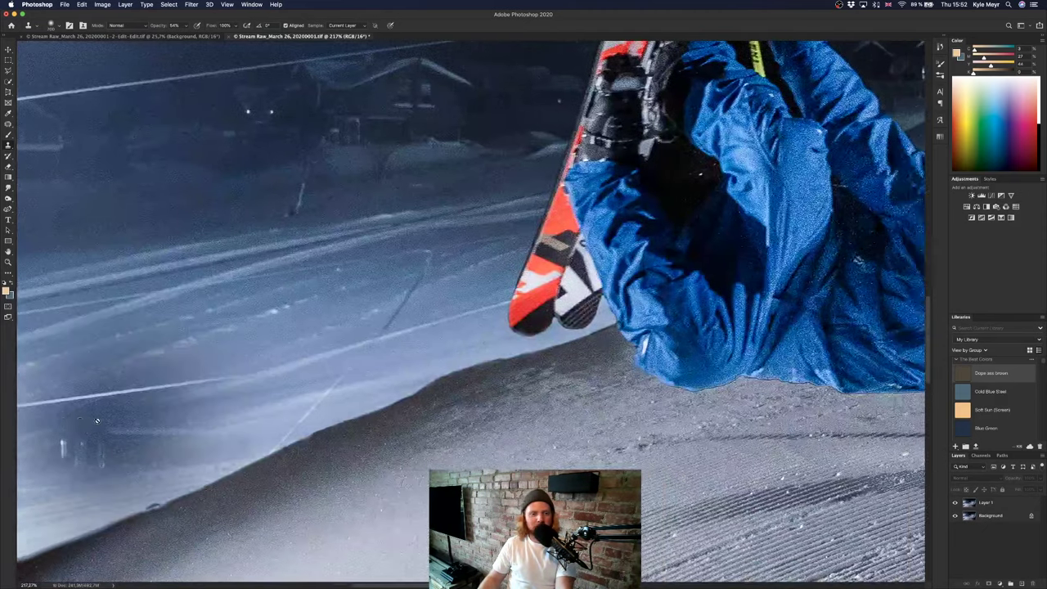
scroll(97, 421, "down", 5)
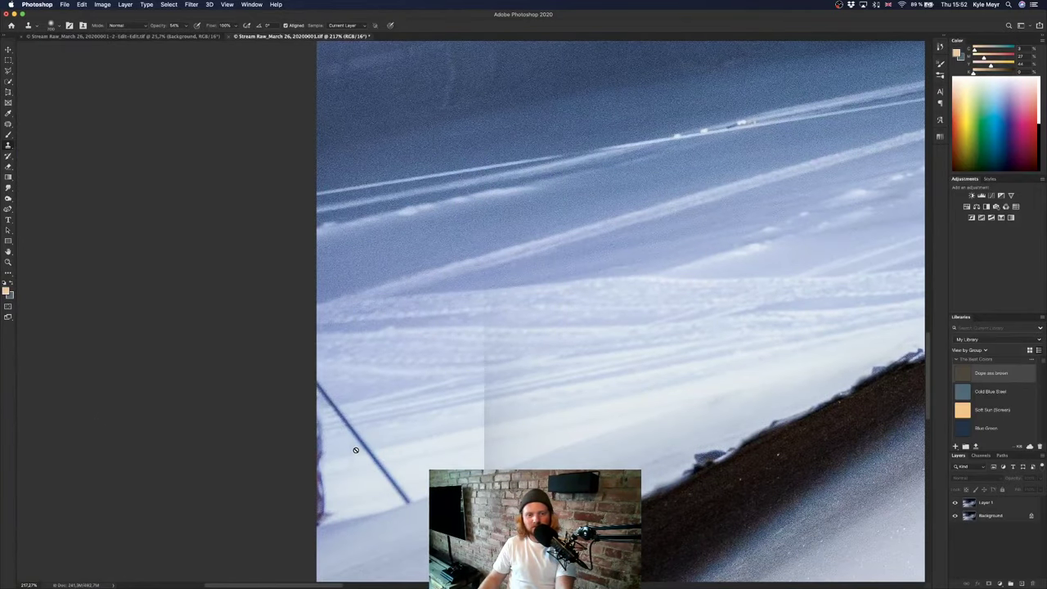
scroll(388, 451, "down", 3)
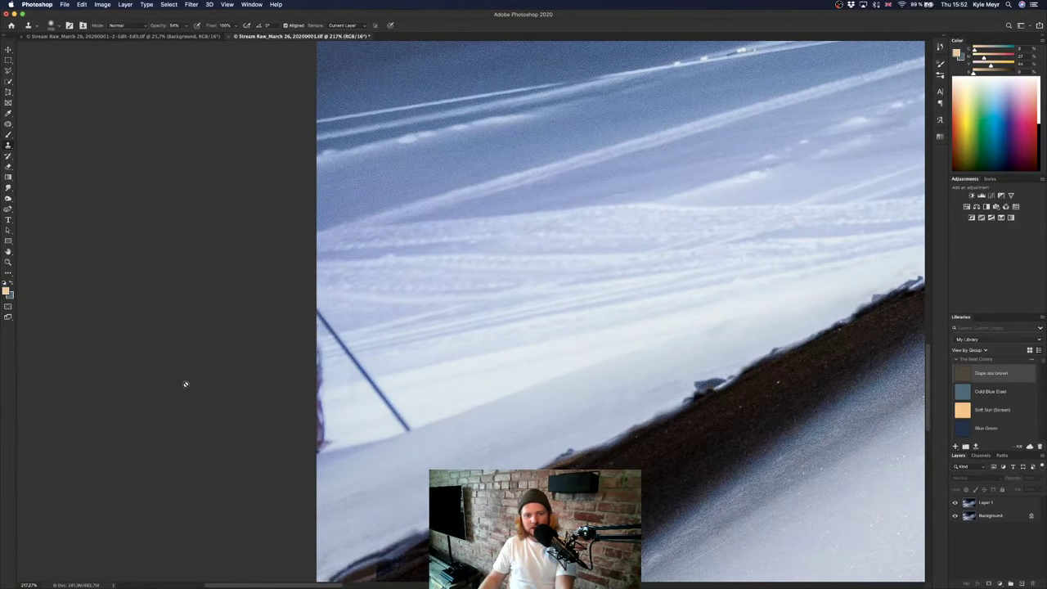
key("j")
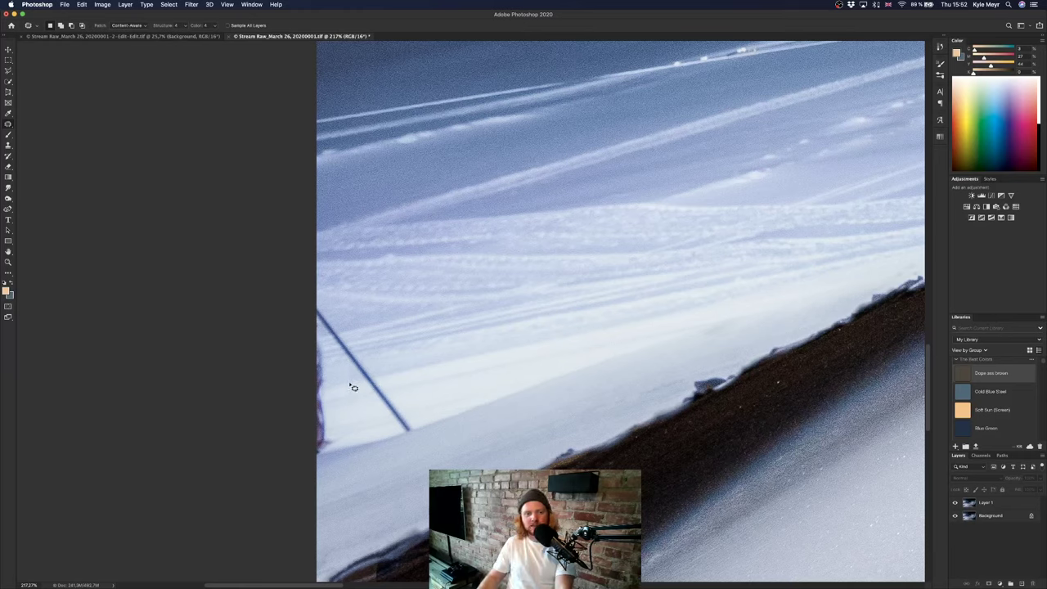
mouse_move(347, 372)
left_mouse_down()
mouse_move(344, 426)
mouse_move(374, 428)
mouse_move(339, 411)
left_mouse_up()
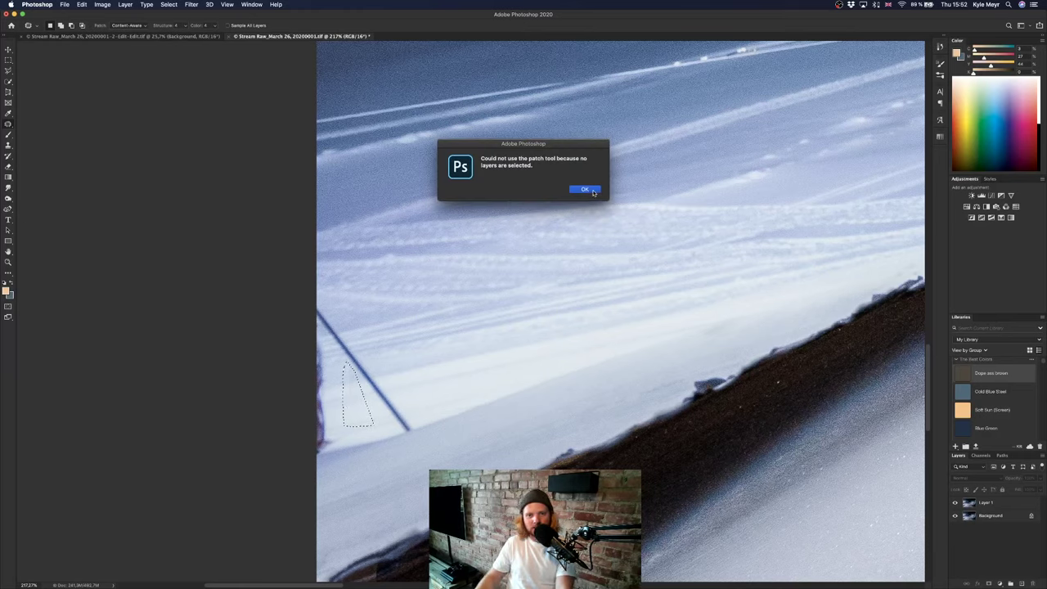
left_click(585, 189)
left_click(972, 505)
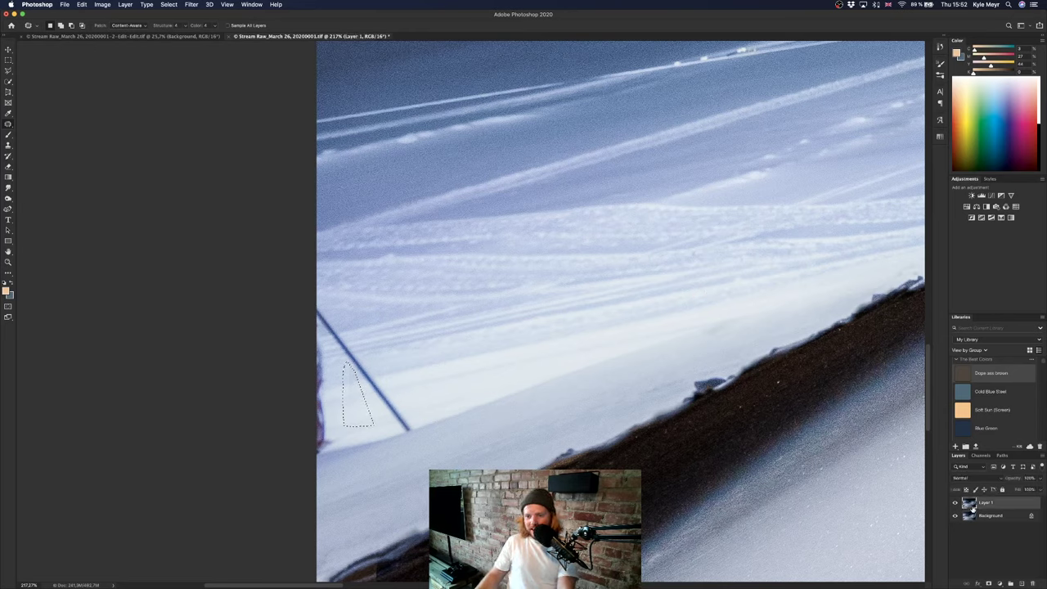
mouse_move(344, 372)
left_mouse_down()
mouse_move(340, 422)
mouse_move(431, 403)
mouse_move(408, 424)
left_mouse_up()
scroll(416, 420, "down", 1)
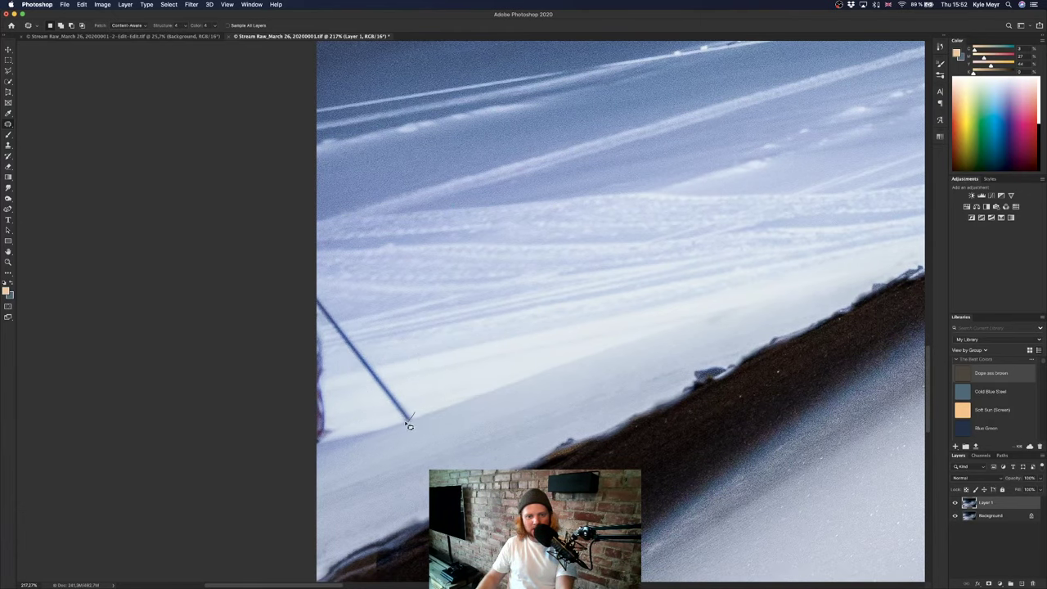
mouse_move(342, 360)
left_mouse_down()
mouse_move(306, 278)
mouse_move(343, 325)
left_mouse_up()
left_click_drag(376, 378, 410, 368)
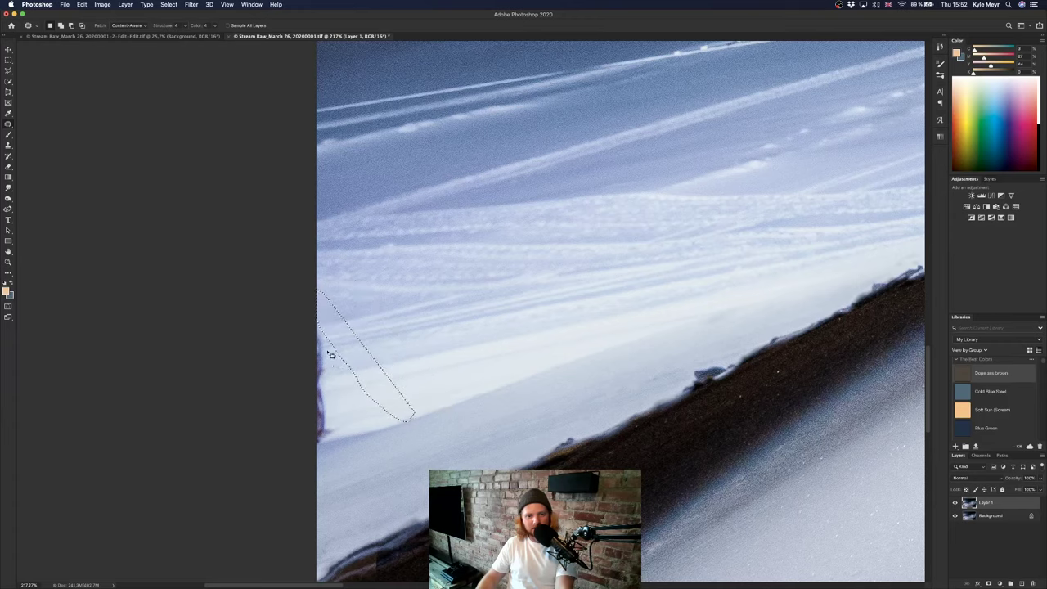
Patch out the dark purple remnant along the photo's left edge with clean snow and clear the selection.
left_click(336, 425)
mouse_move(336, 426)
left_mouse_down()
mouse_move(323, 442)
mouse_move(311, 413)
mouse_move(310, 315)
mouse_move(319, 321)
left_mouse_up()
left_click_drag(320, 388, 340, 388)
key("ctrl+d")
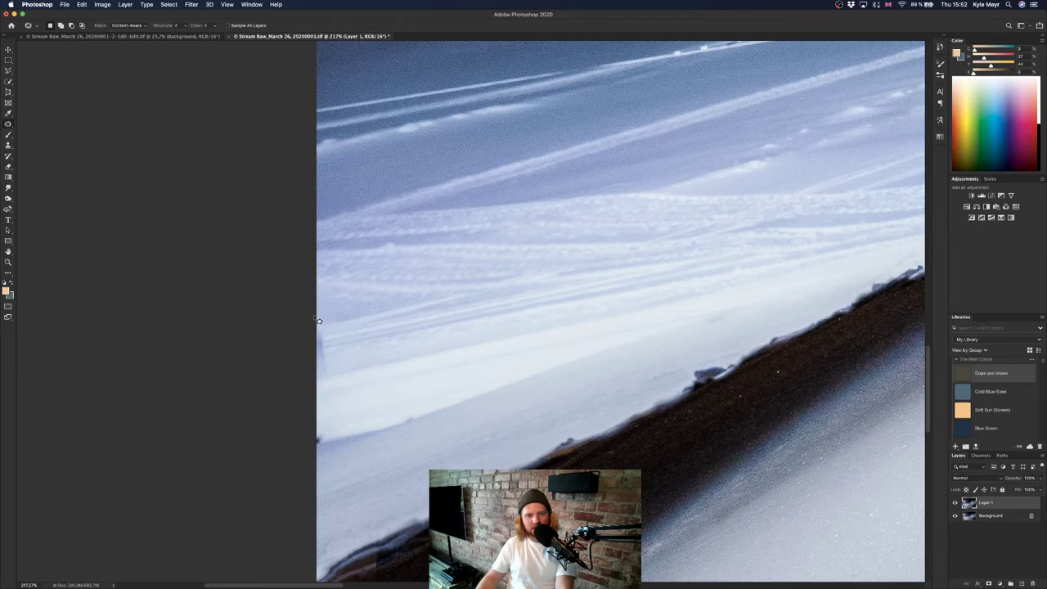
mouse_move(318, 319)
left_mouse_down()
mouse_move(336, 363)
mouse_move(326, 391)
mouse_move(319, 384)
mouse_move(339, 373)
mouse_move(330, 374)
left_mouse_up()
key("ctrl+d")
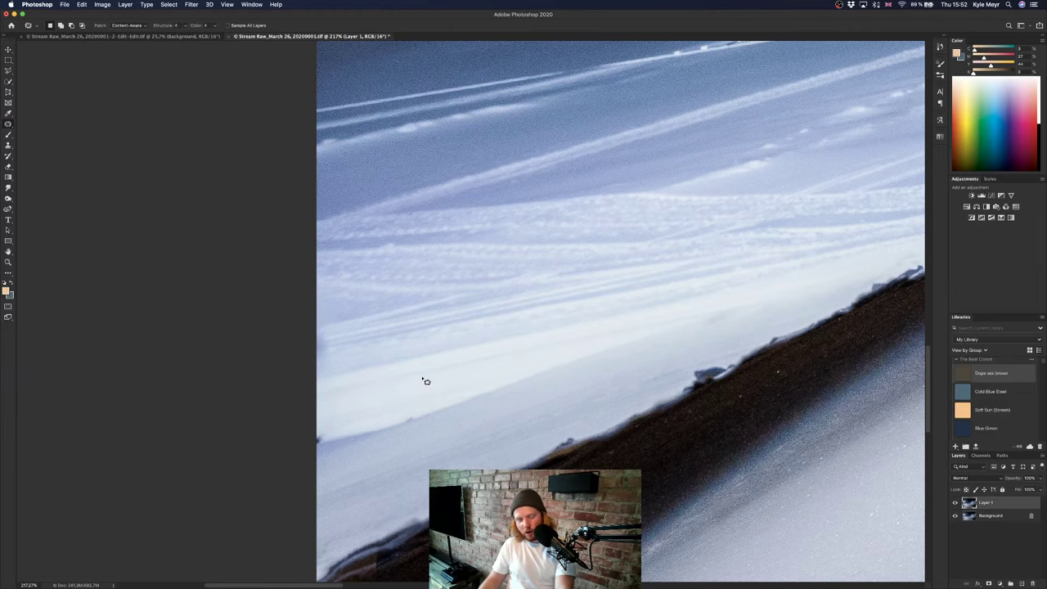
Remove the small dark object beside the middle lamp post's base with a Content-Aware patch from the snow next to it.
scroll(425, 381, "up", 2)
scroll(495, 390, "up", 2)
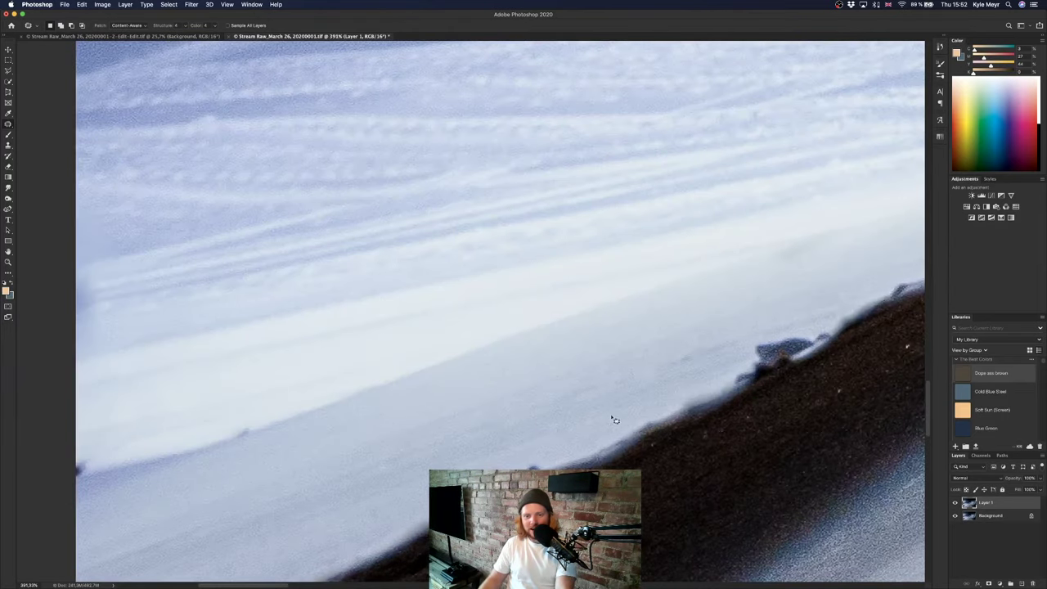
scroll(646, 429, "down", 12)
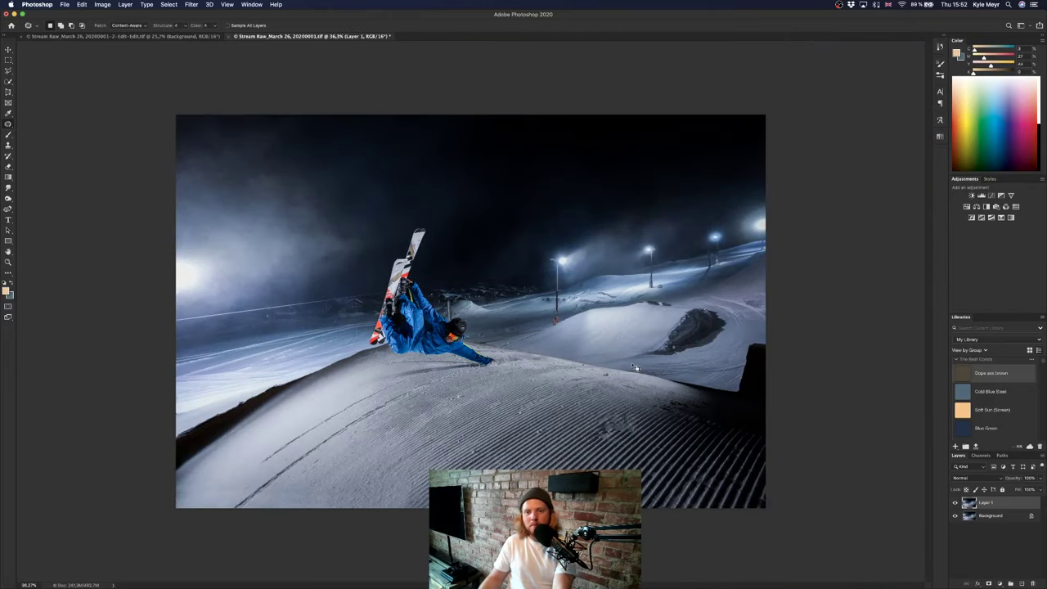
scroll(664, 296, "up", 10)
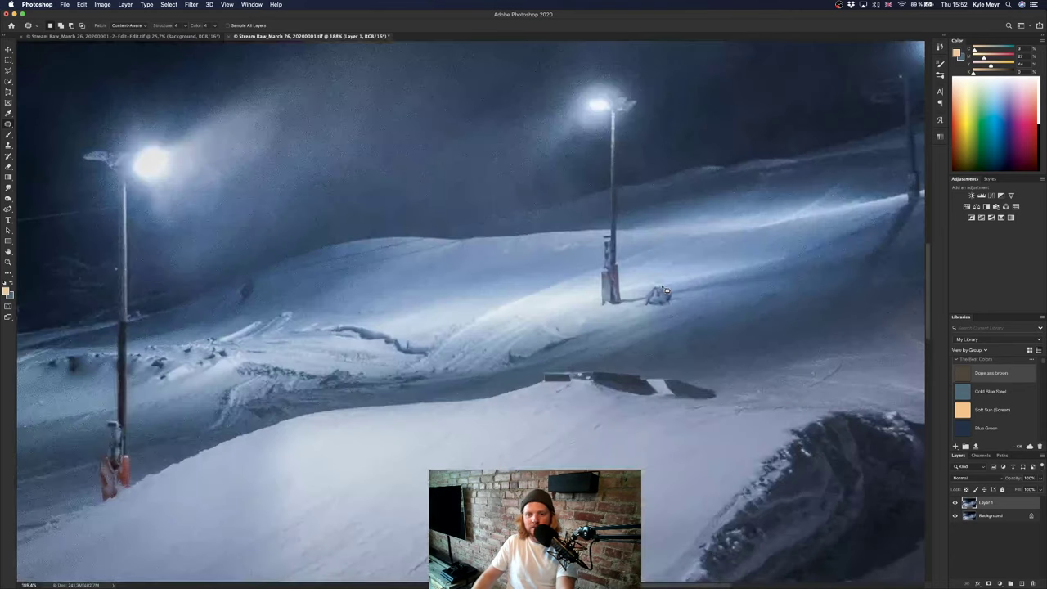
mouse_move(669, 293)
left_mouse_down()
mouse_move(659, 280)
mouse_move(628, 299)
mouse_move(661, 330)
mouse_move(745, 264)
mouse_move(837, 241)
mouse_move(809, 263)
mouse_move(719, 272)
mouse_move(605, 339)
mouse_move(729, 303)
left_mouse_up()
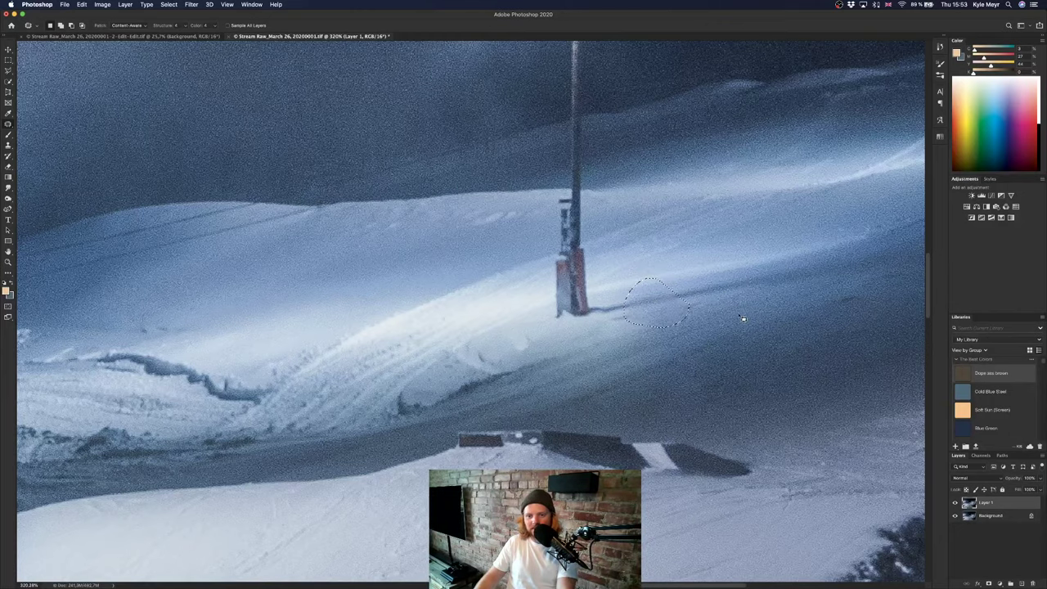
Clear the selection beside the lamp post and bring the whole photo into view.
key("super+d")
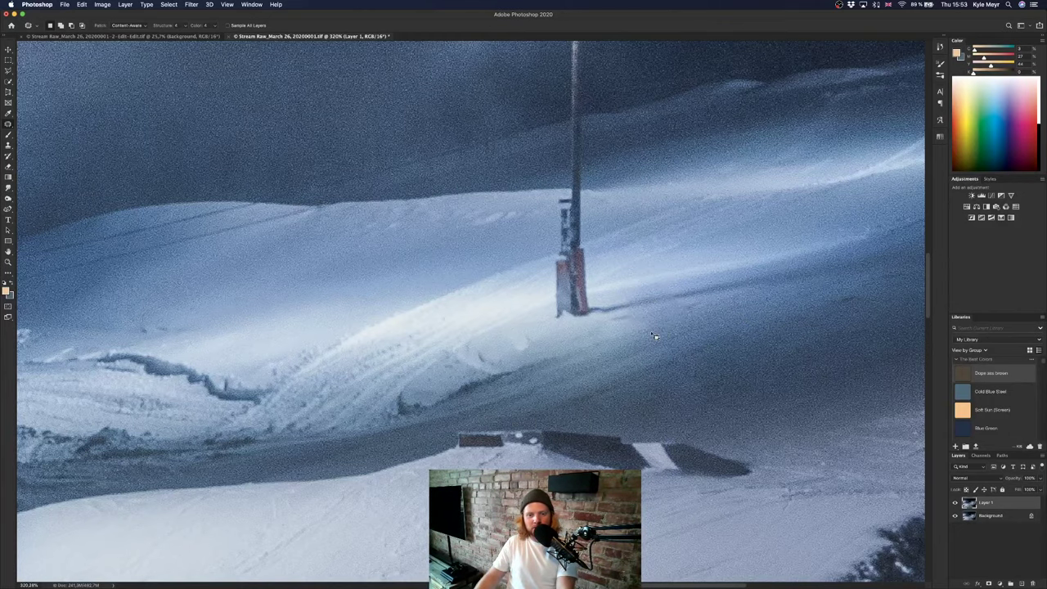
scroll(656, 337, "down", 5)
scroll(654, 336, "down", 4)
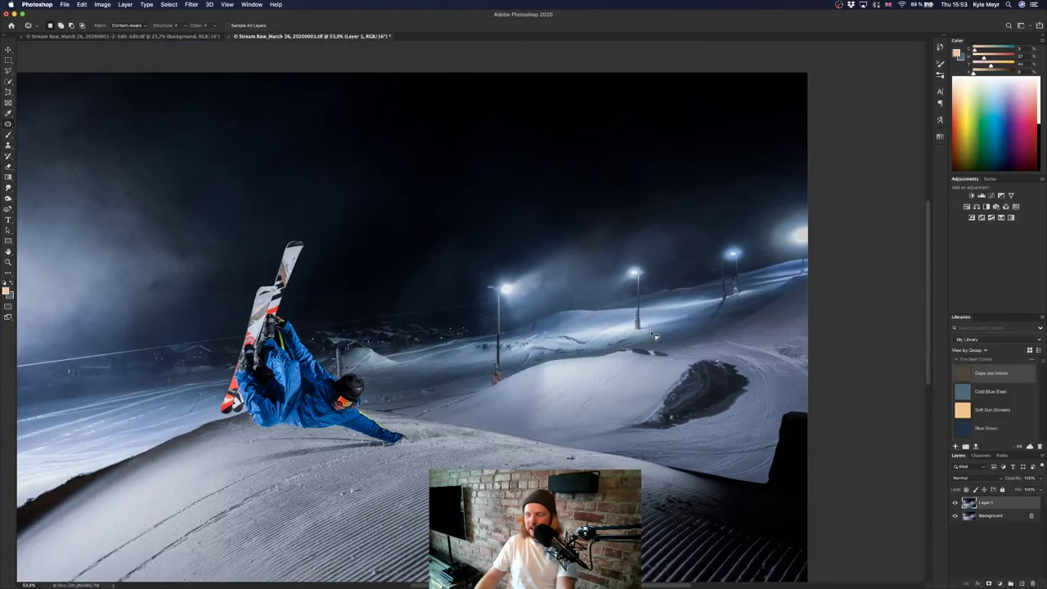
scroll(654, 336, "down", 2)
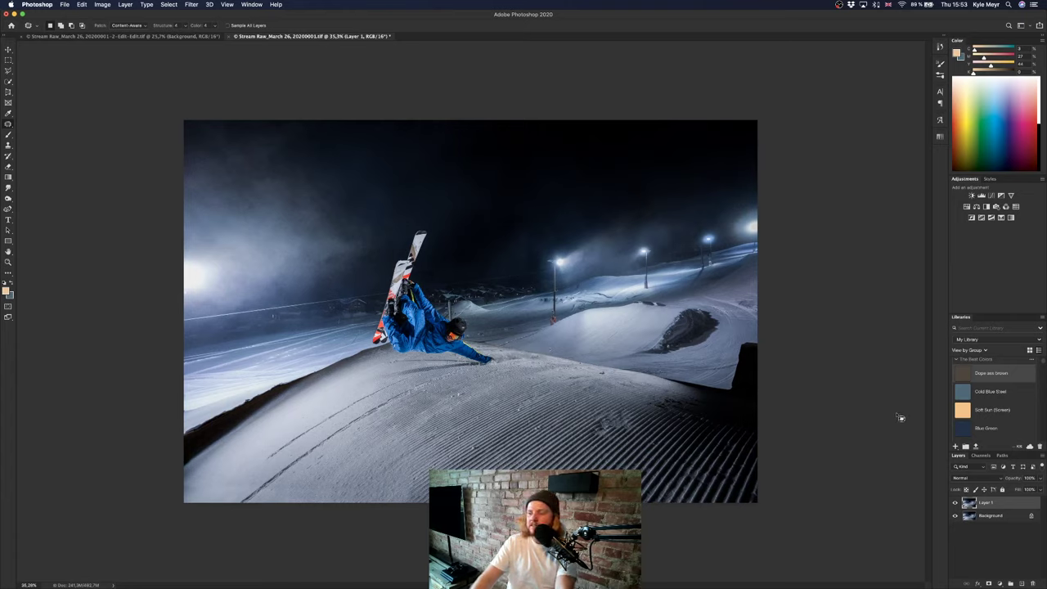
Add a new layer above Layer 1 and fill it with the Cold Blue Steel library colour.
left_click(1021, 551)
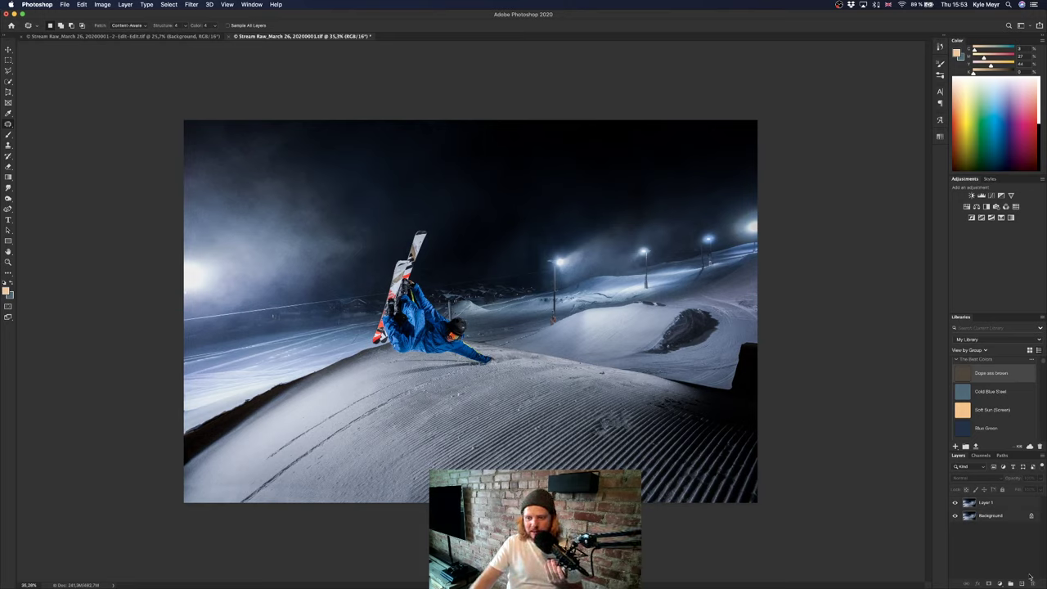
left_click(1021, 583)
key("g")
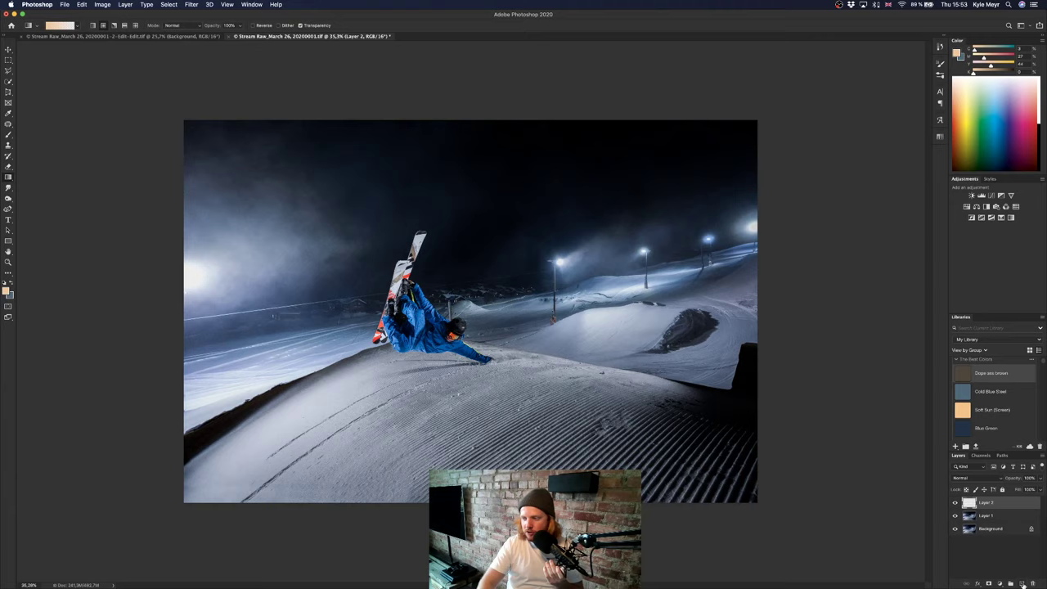
left_click(964, 394)
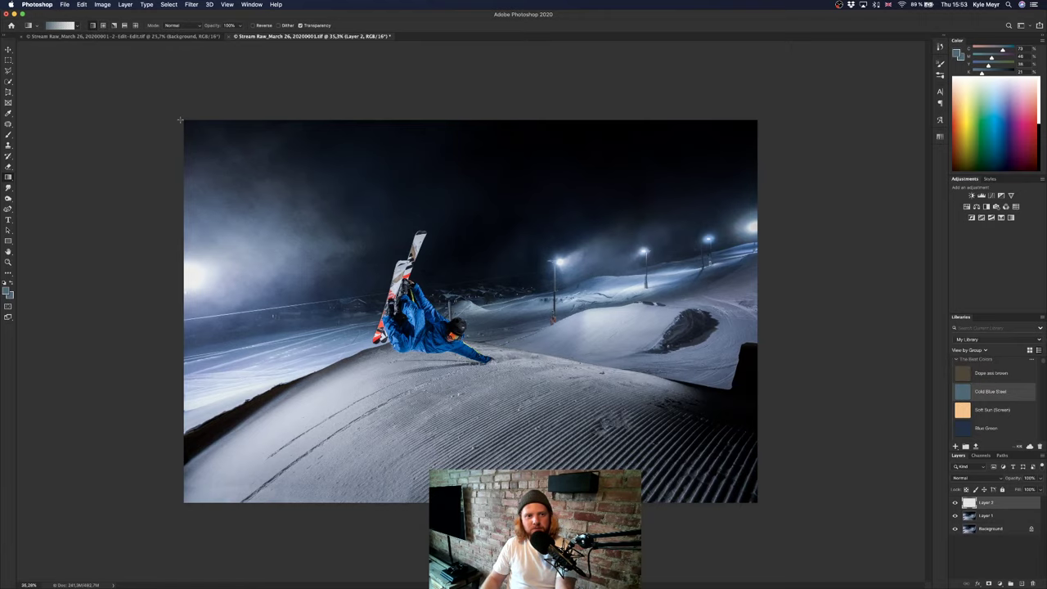
key("alt+BackSpace")
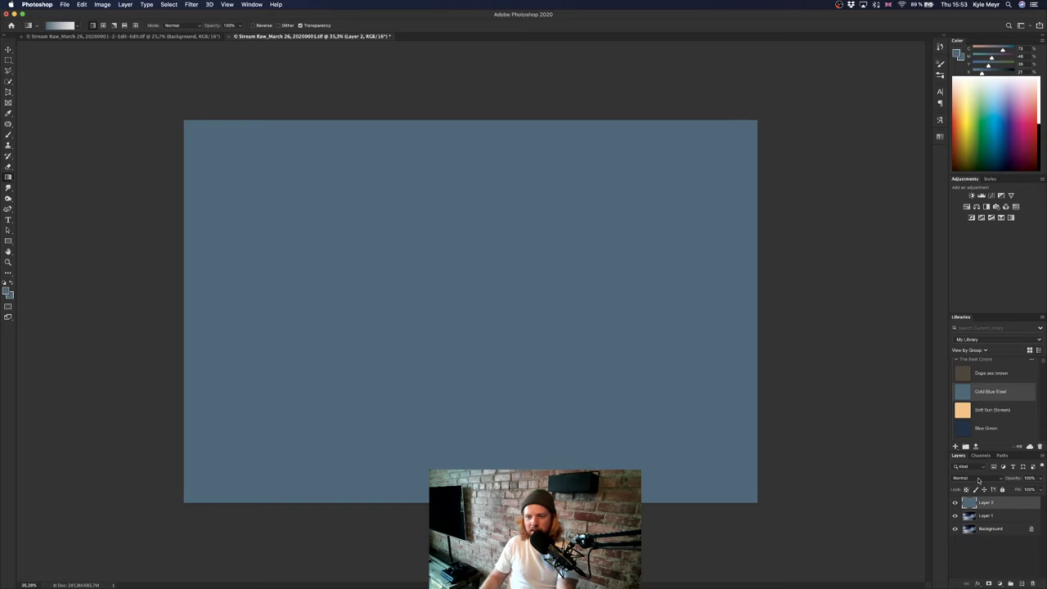
Set the blue fill layer's blend mode to Soft Light.
left_click(978, 479)
left_click(973, 569)
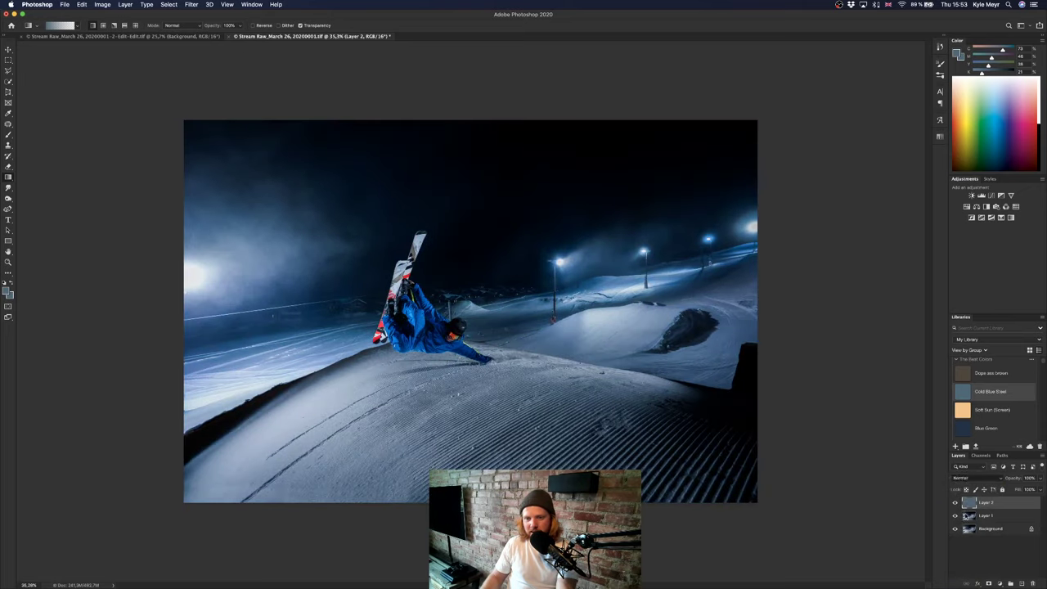
key("Down")
key("Down")
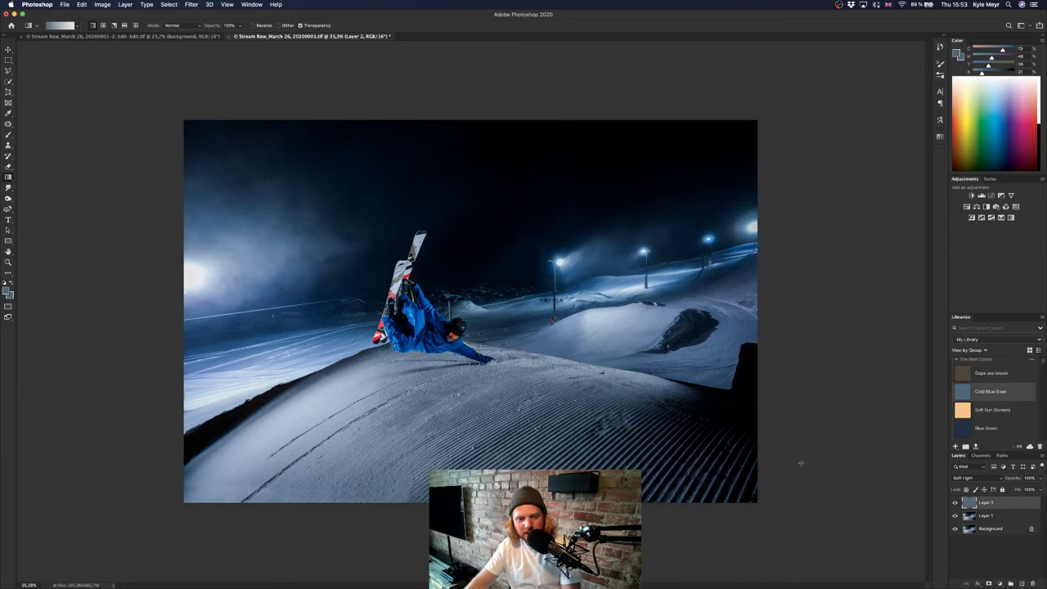
Examine the foreground snow along the photo's lower edge and lower-left corner under the blue tint.
scroll(298, 505, "up", 8)
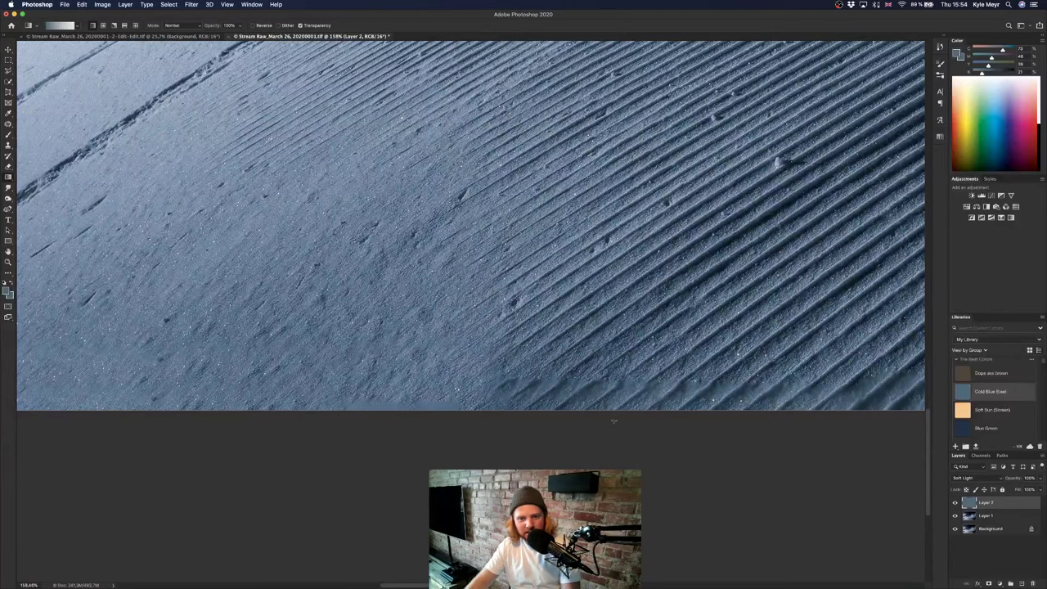
scroll(471, 225, "left", 5)
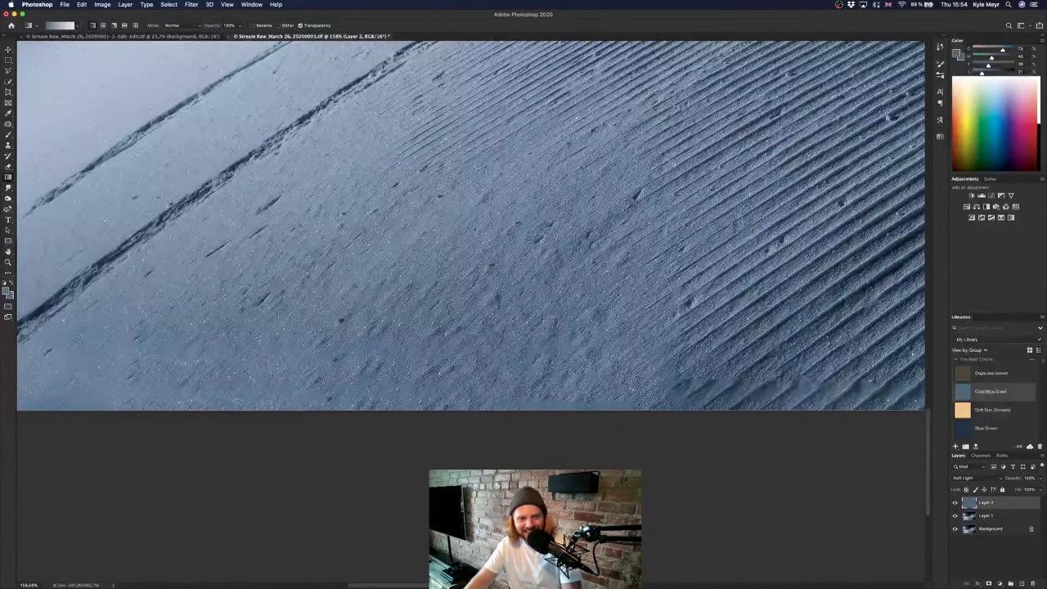
scroll(471, 225, "left", 5)
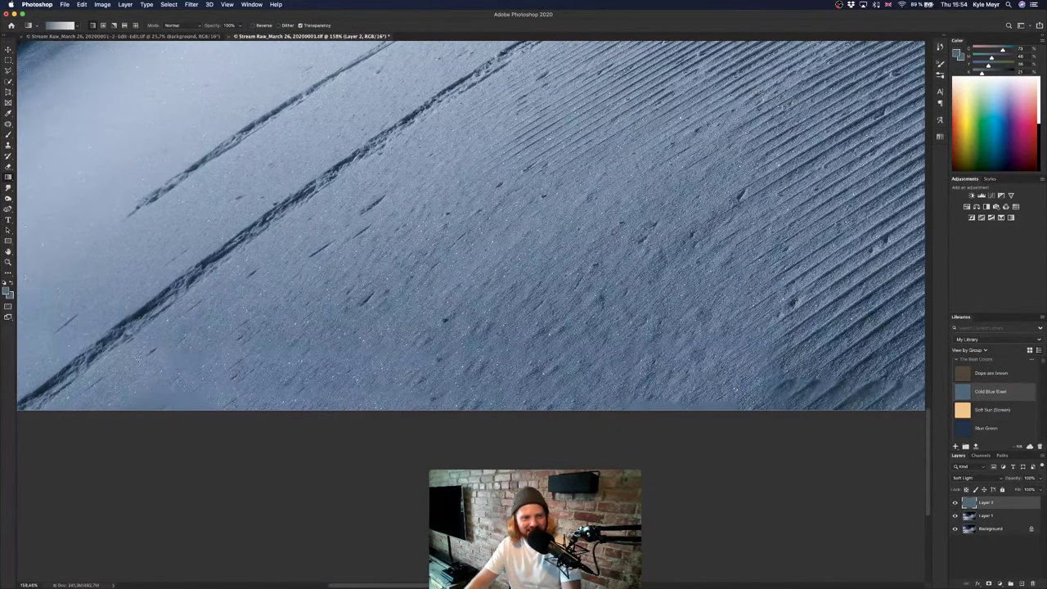
scroll(471, 225, "left", 12)
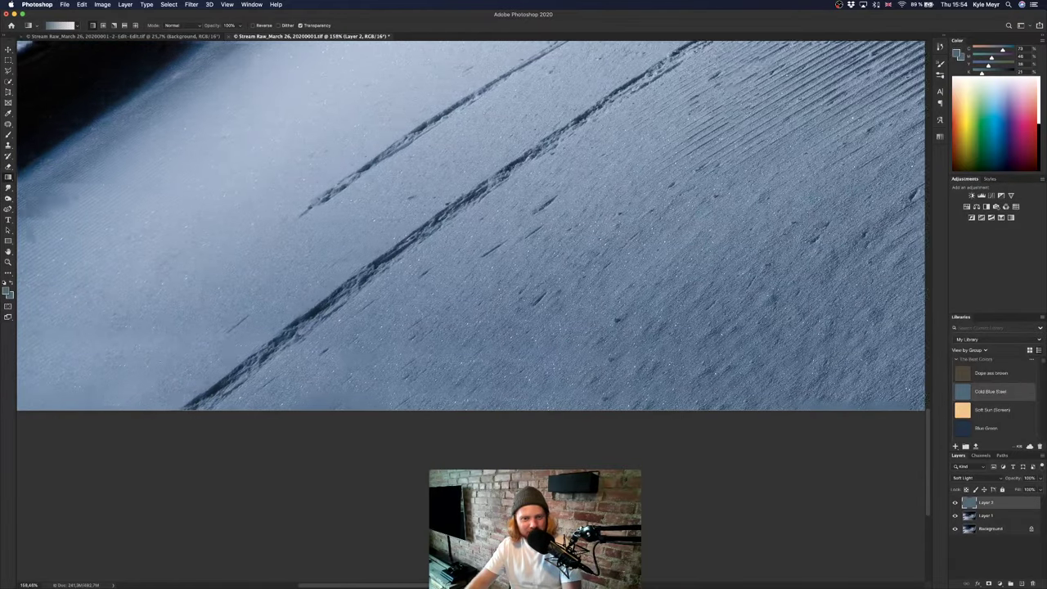
scroll(187, 359, "down", 3)
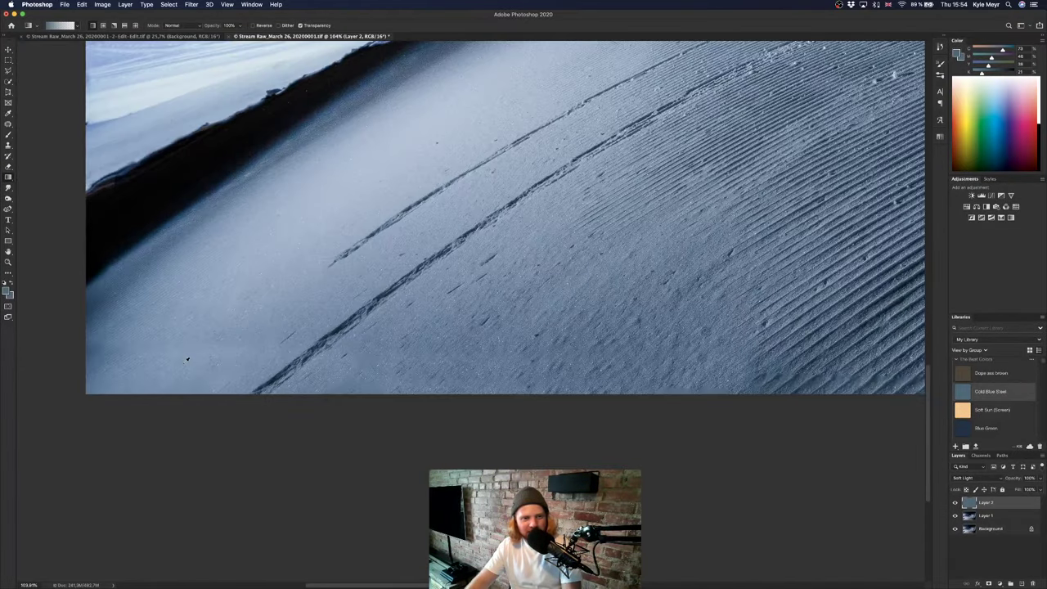
scroll(669, 350, "down", 3)
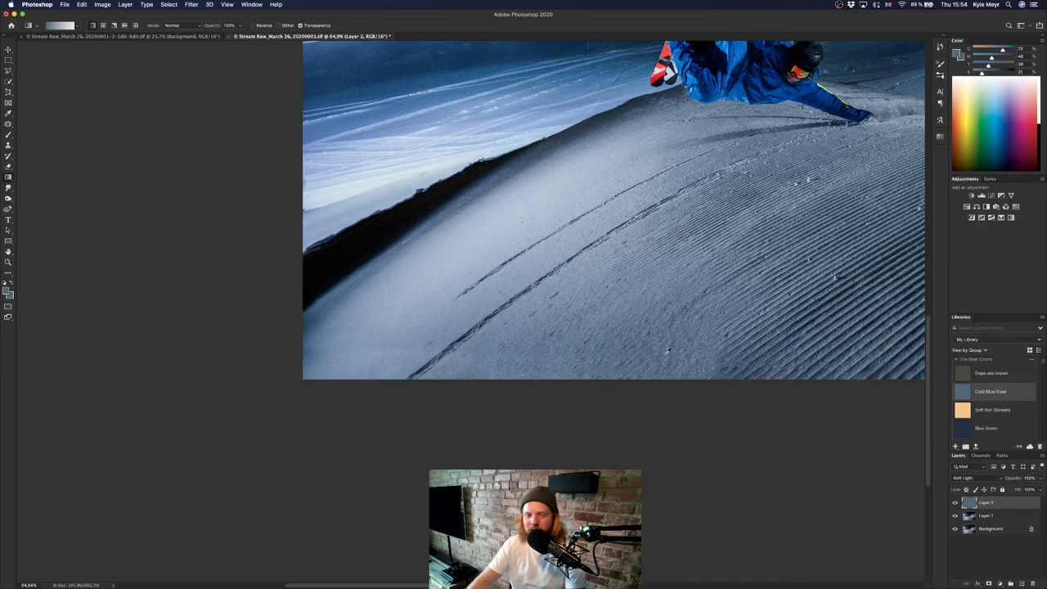
scroll(668, 350, "down", 2)
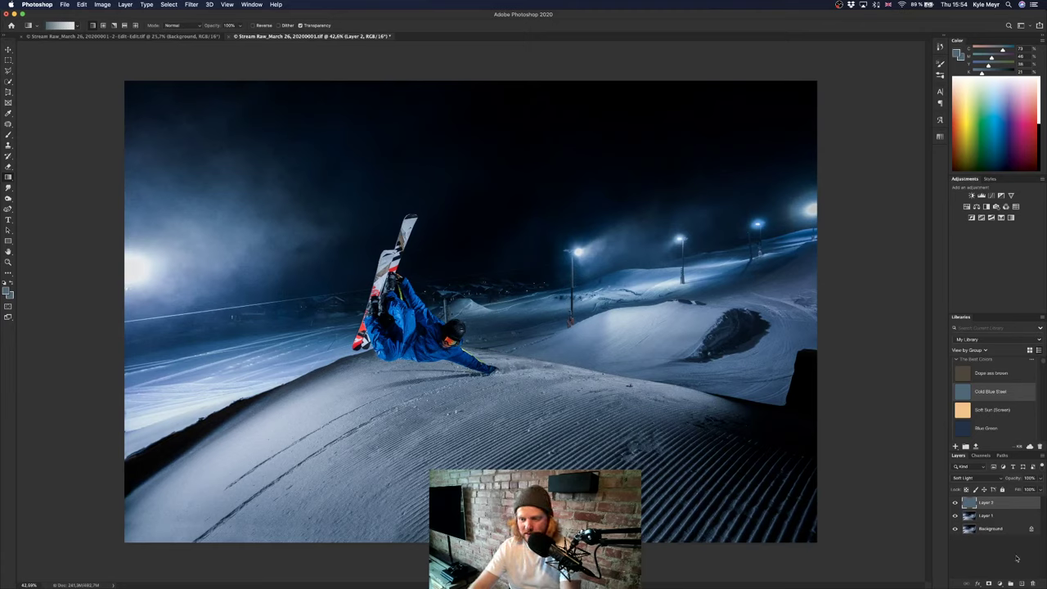
Add another empty layer above the blue fill layer and save the document.
left_click(1020, 583)
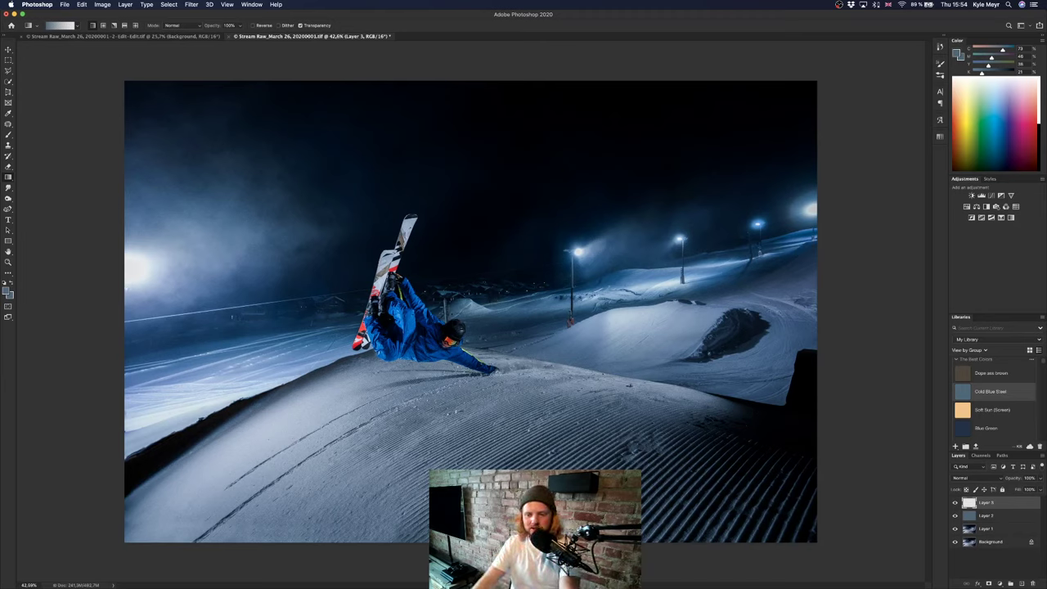
left_click(995, 567)
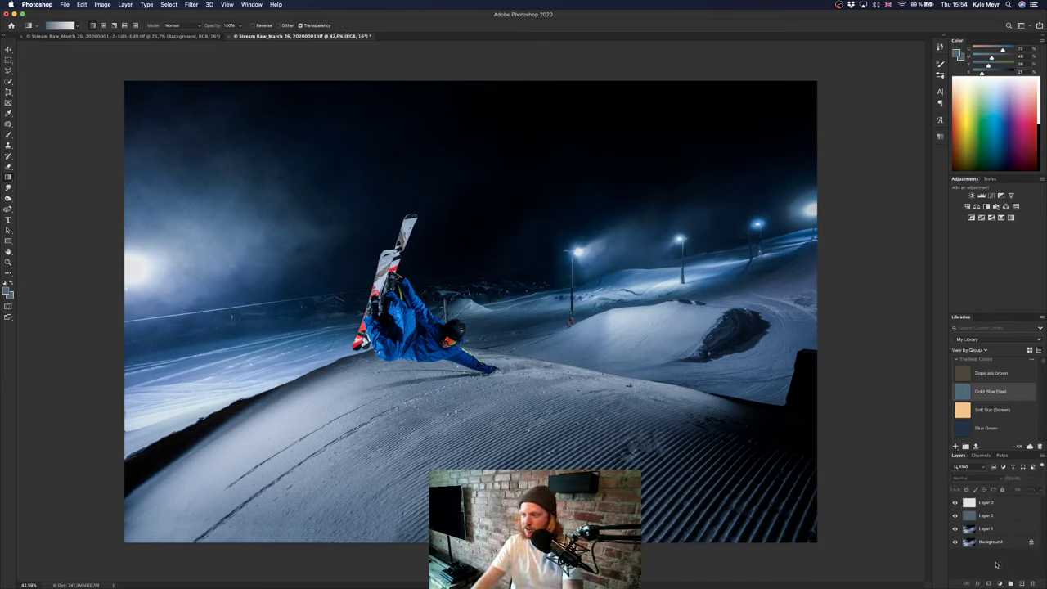
key("super+s")
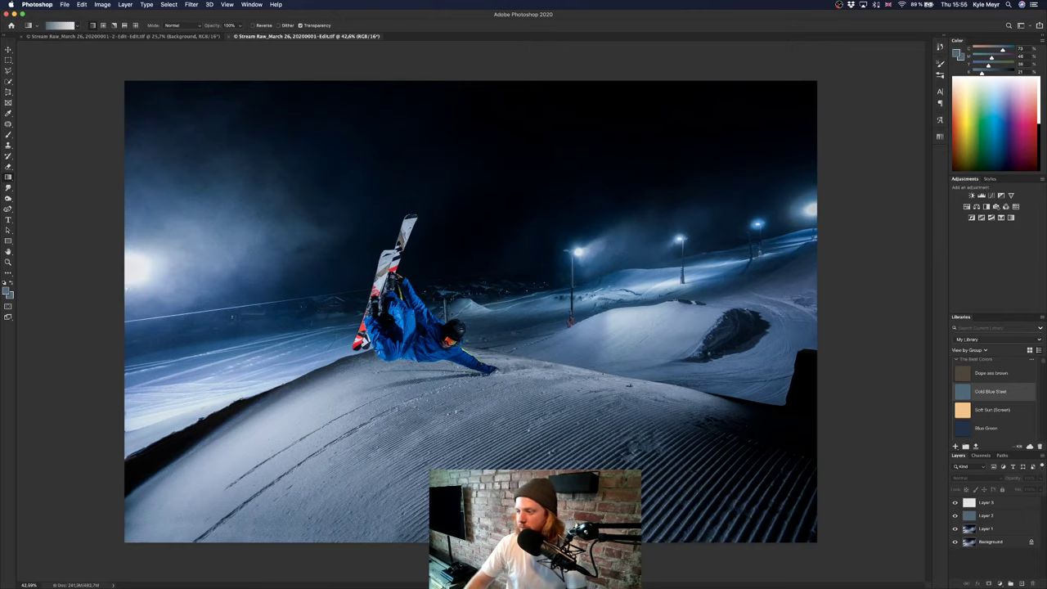
Switch to Lightroom, rate the saved edit three stars and crop it slightly tighter at the original aspect ratio.
key("ctrl+Right")
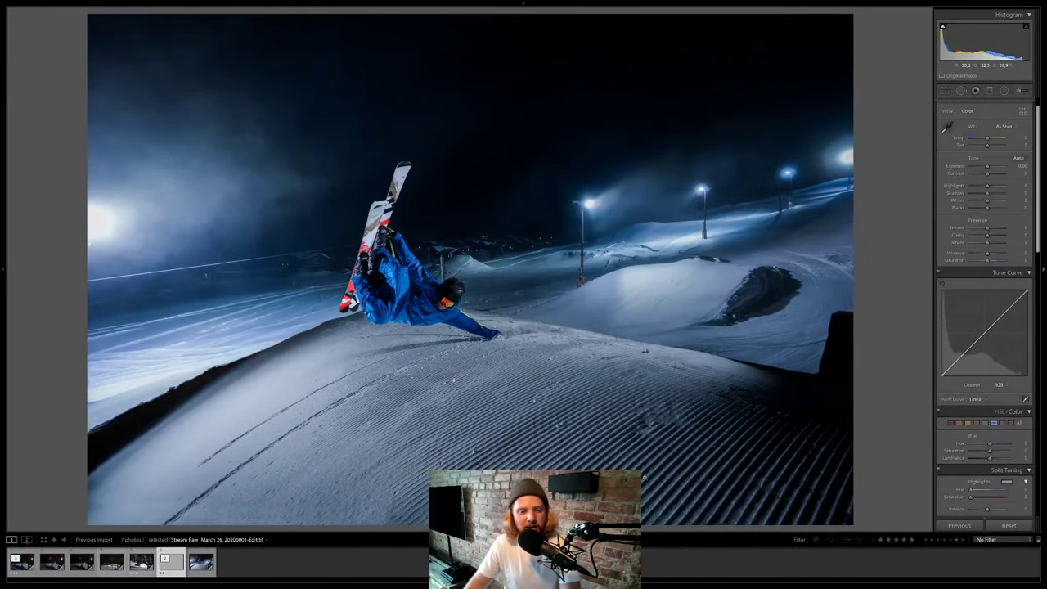
key("3")
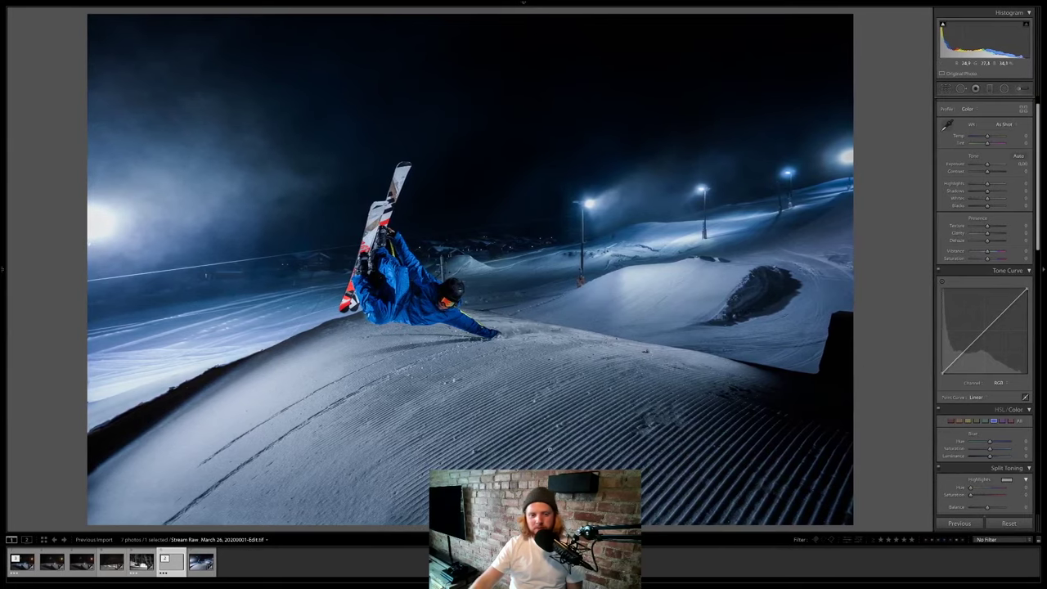
left_click(946, 89)
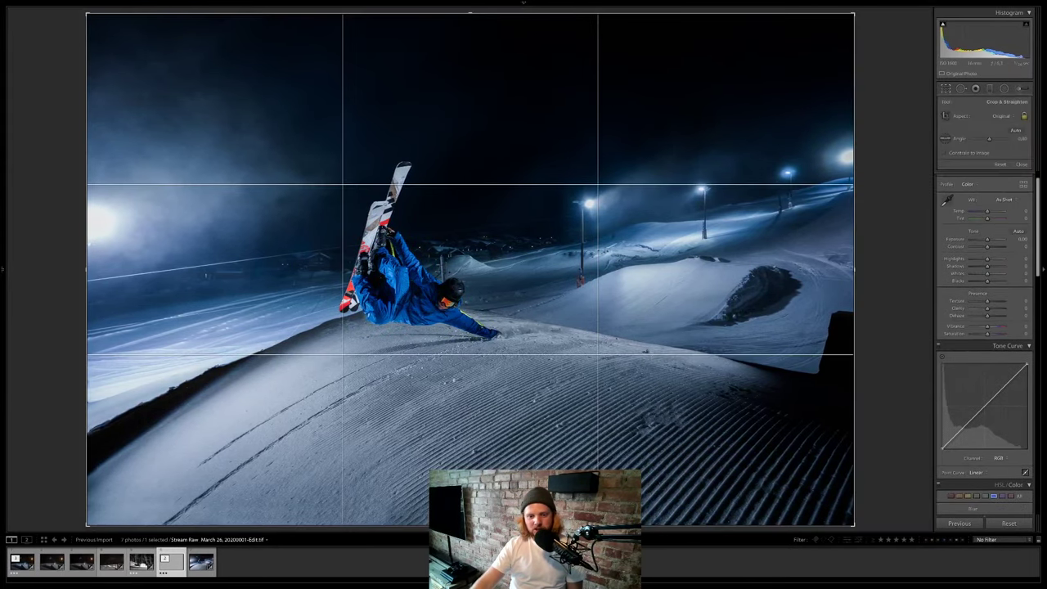
left_click_drag(87, 14, 106, 26)
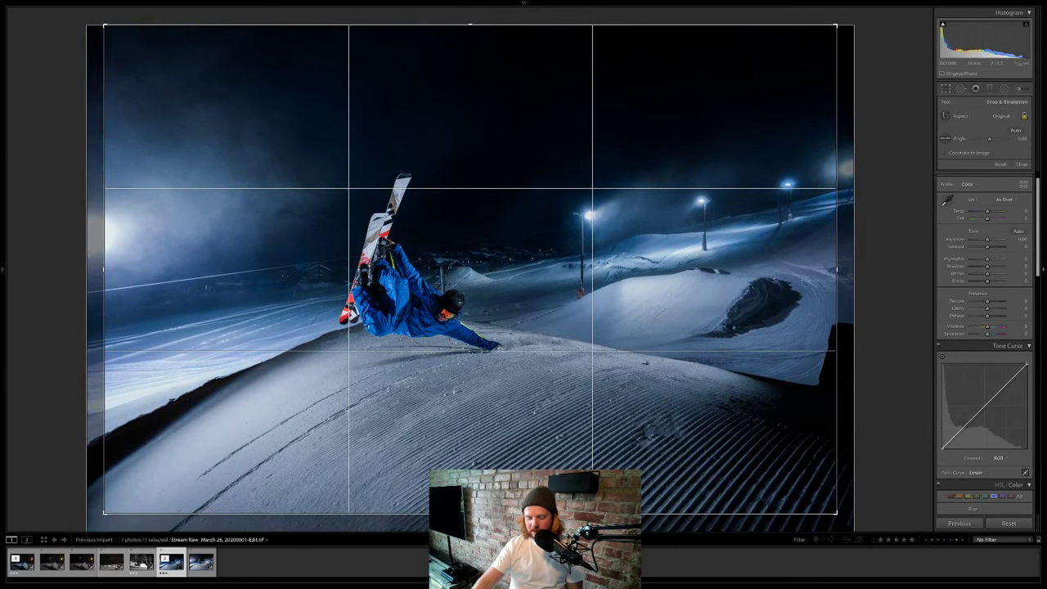
key("Return")
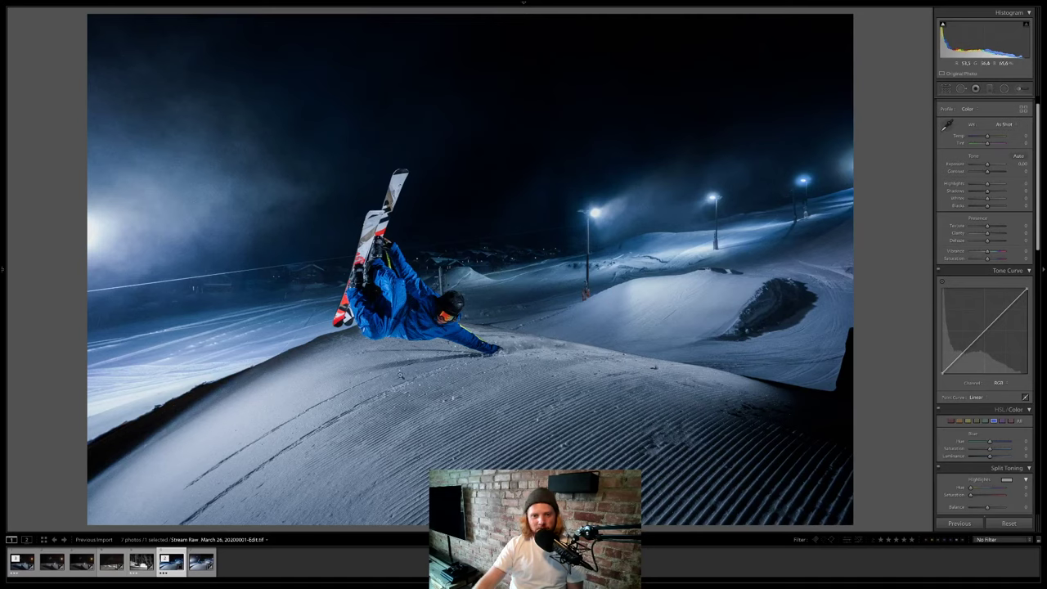
Brighten the area around the skier with an inverted radial filter at 0.52 exposure and 100 feather.
key("shift+m")
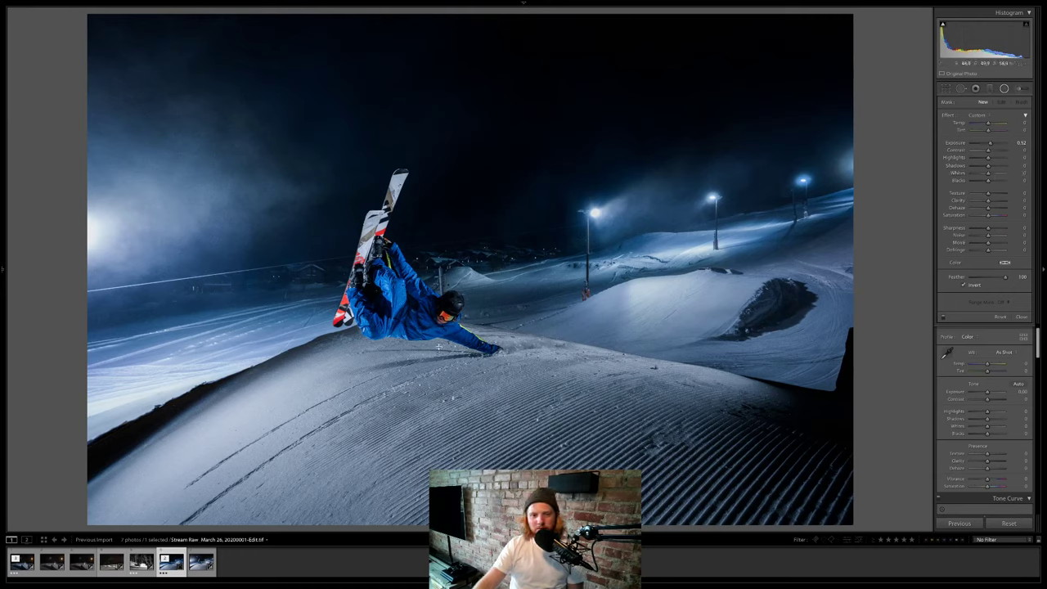
left_click_drag(440, 347, 549, 456)
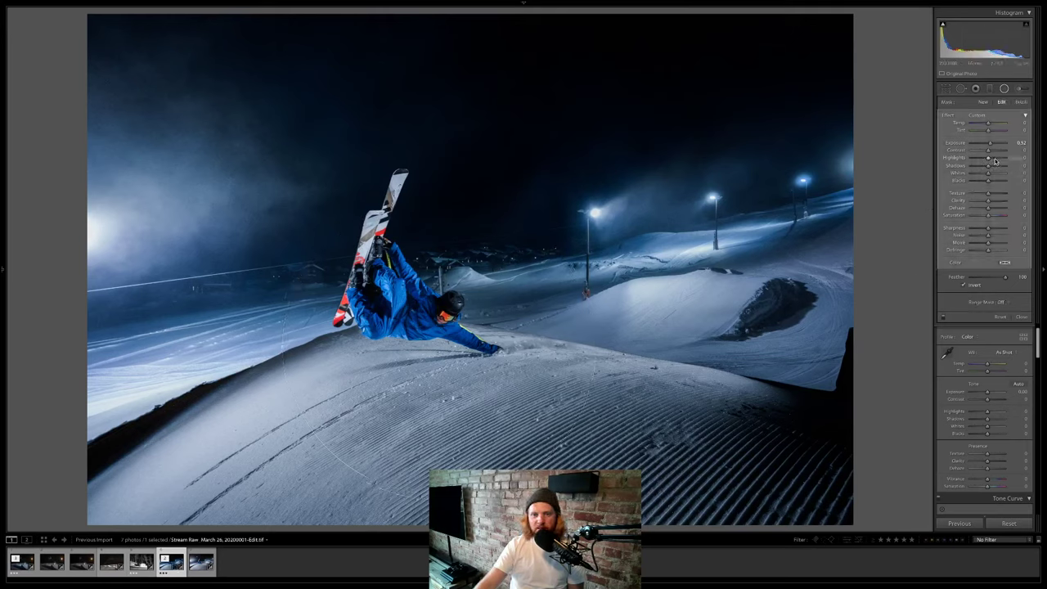
left_click(995, 160)
key("shift+m")
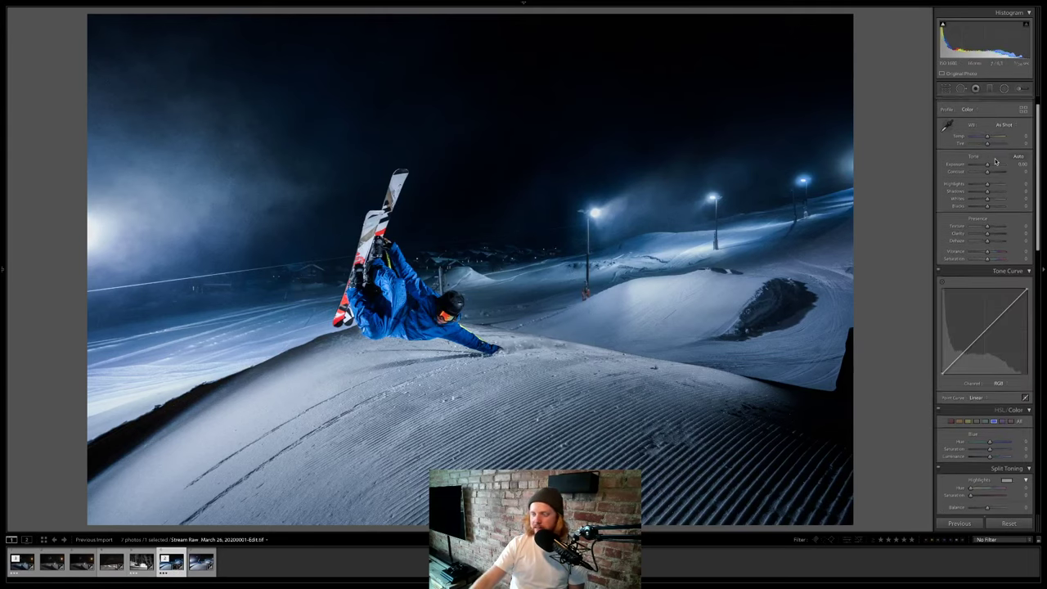
Compare the finished blue night edit with the earlier version of the photo and its before view.
key("Right")
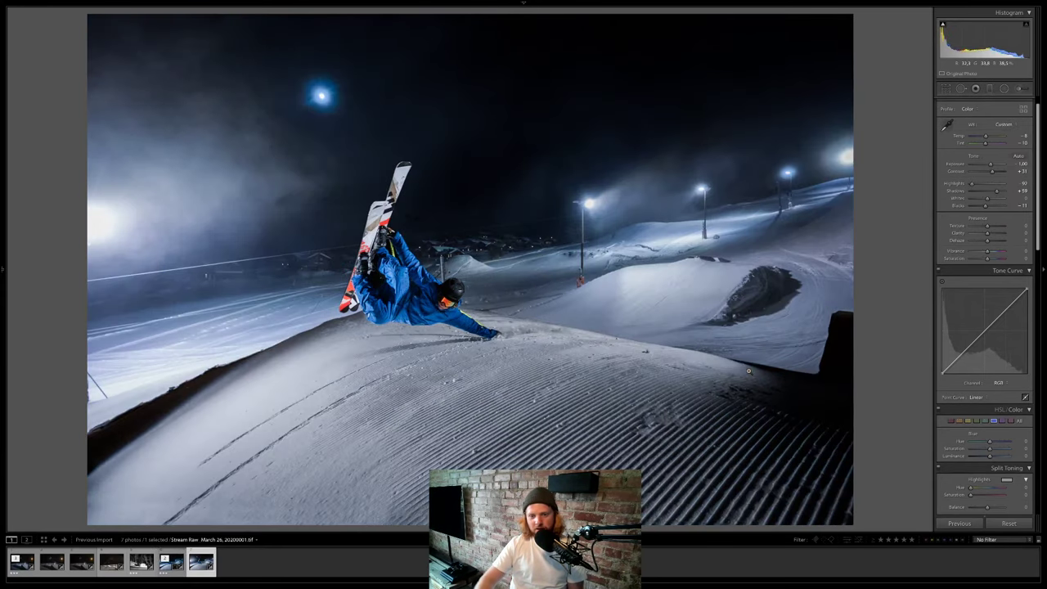
key("backslash")
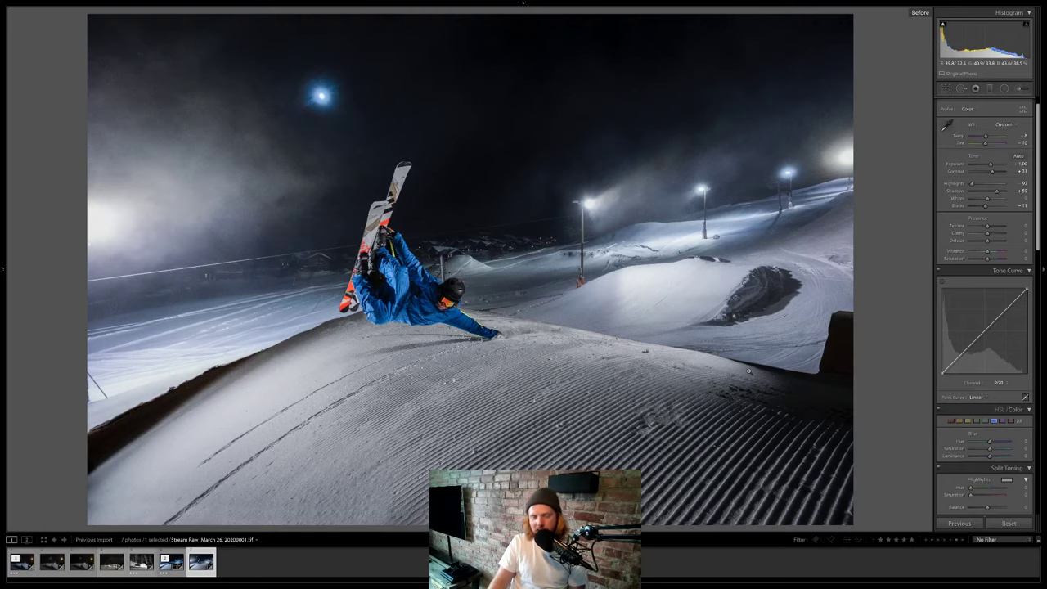
key("Left")
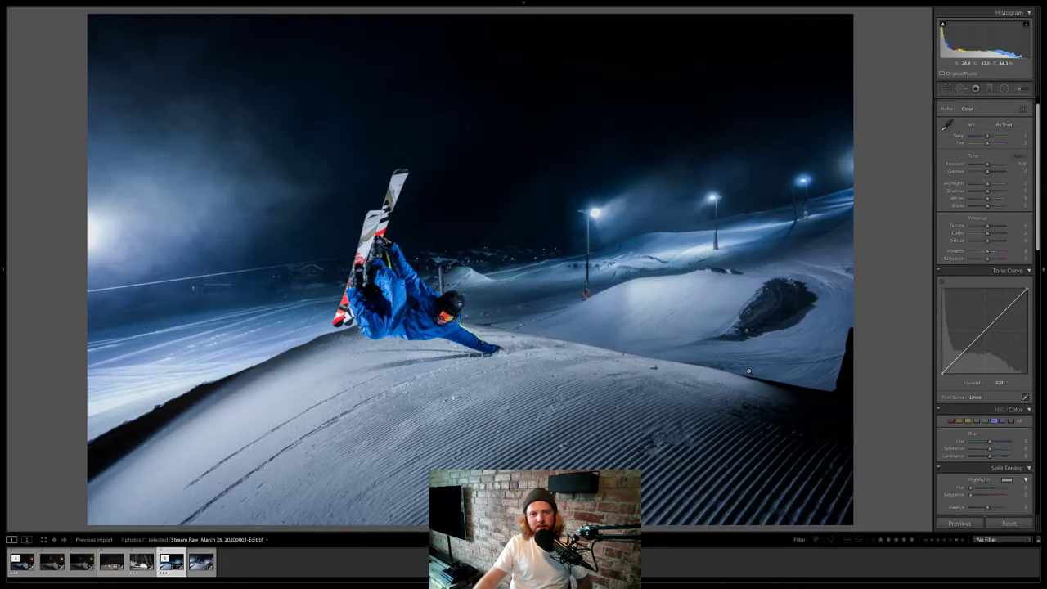
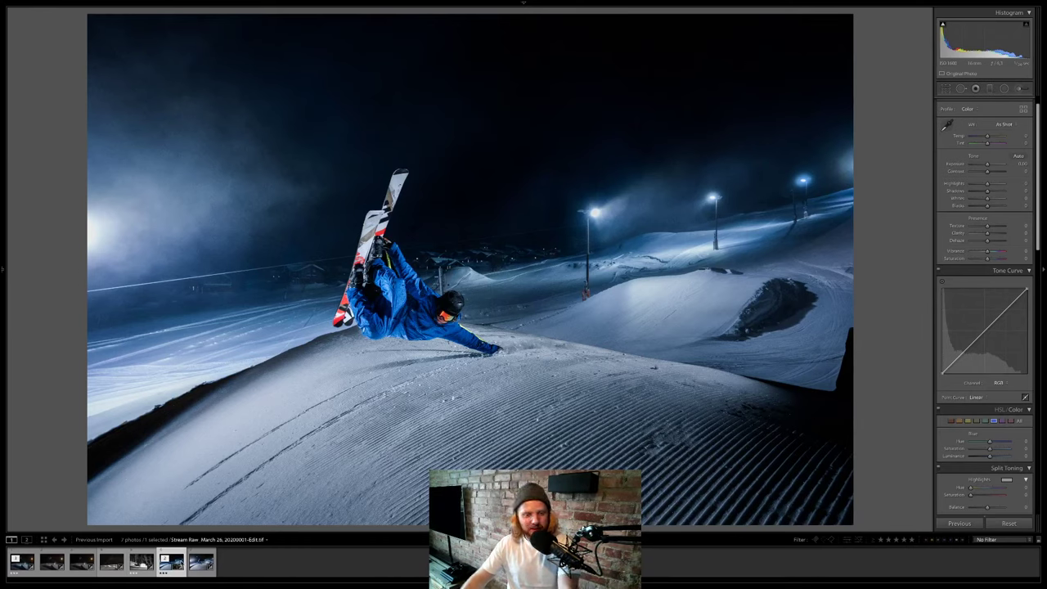
Compare the edited ski jump photo with its before view and the unretouched version.
left_click(52, 562)
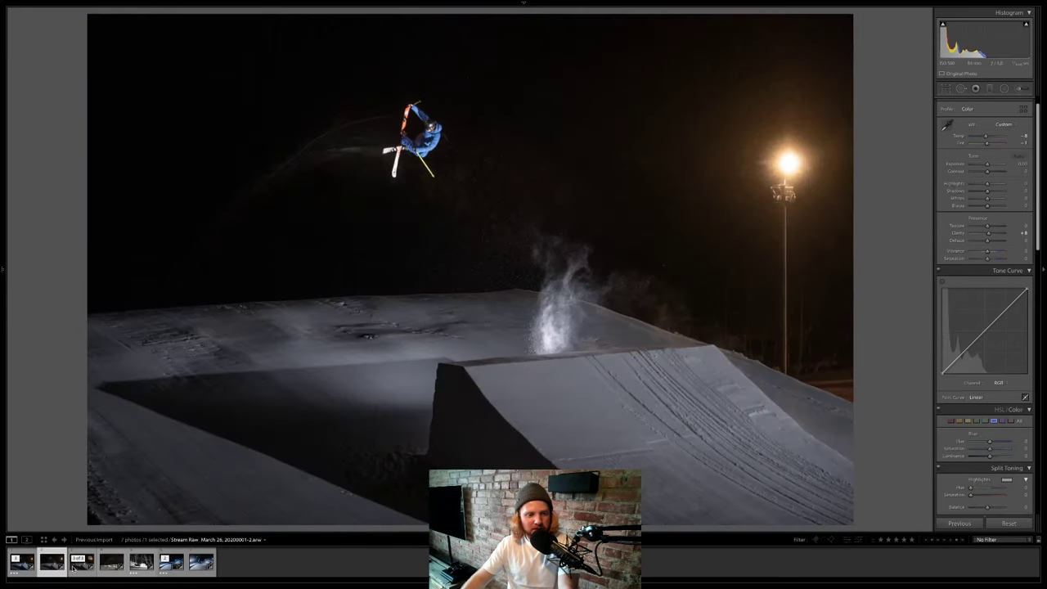
key("backslash")
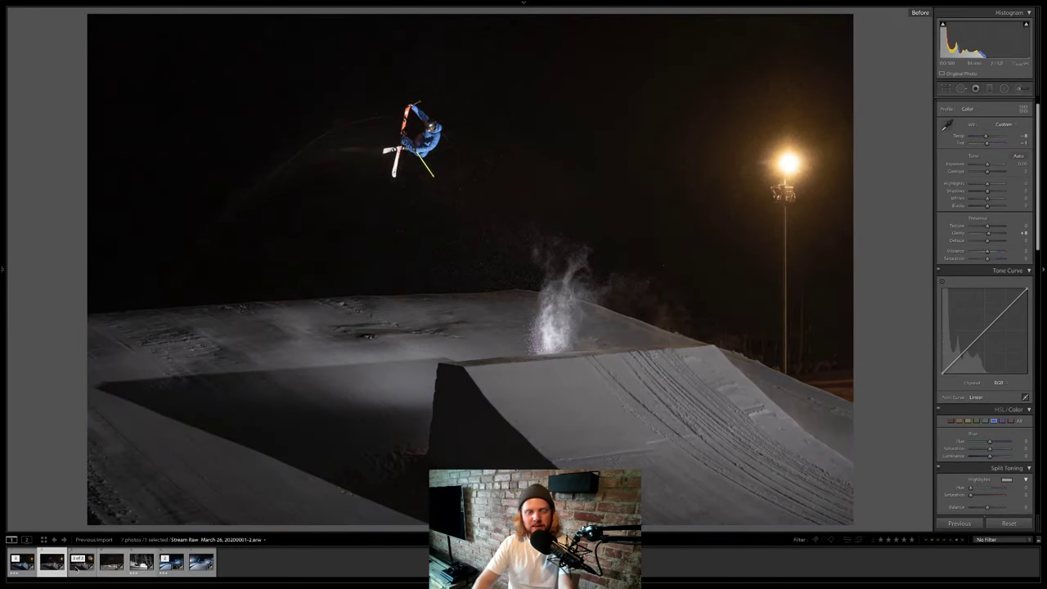
left_click(78, 562)
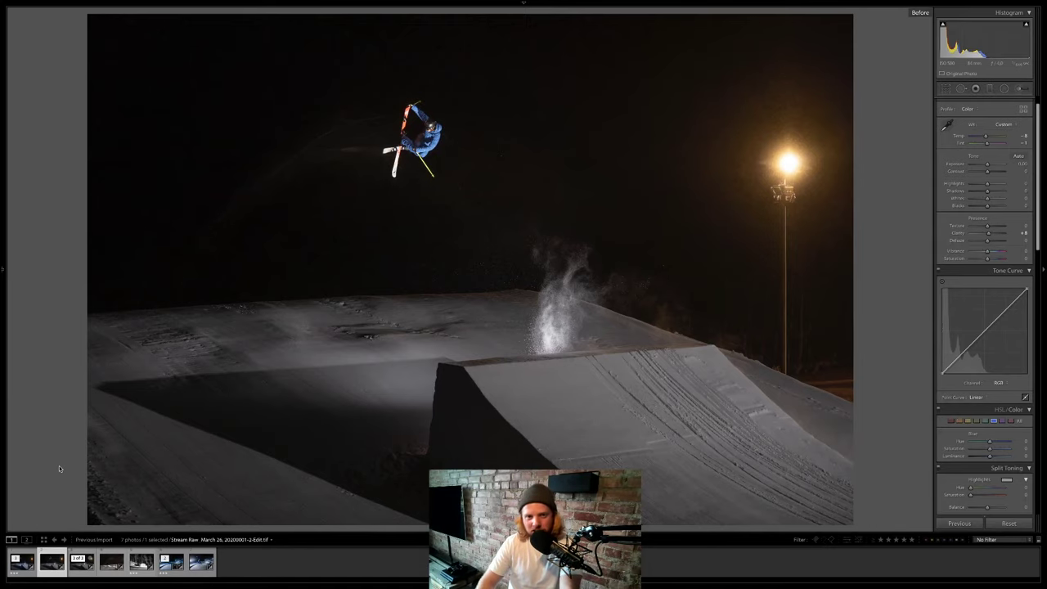
key("Right")
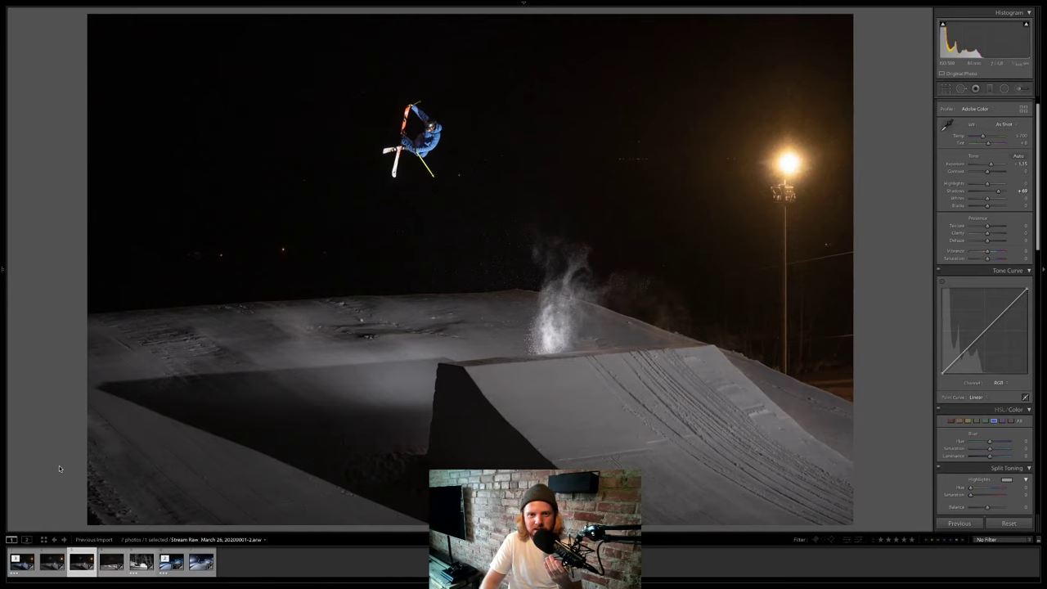
Compare the unretouched source frames of the ski jump photo with its first retouched version and the finished edit.
key("Right")
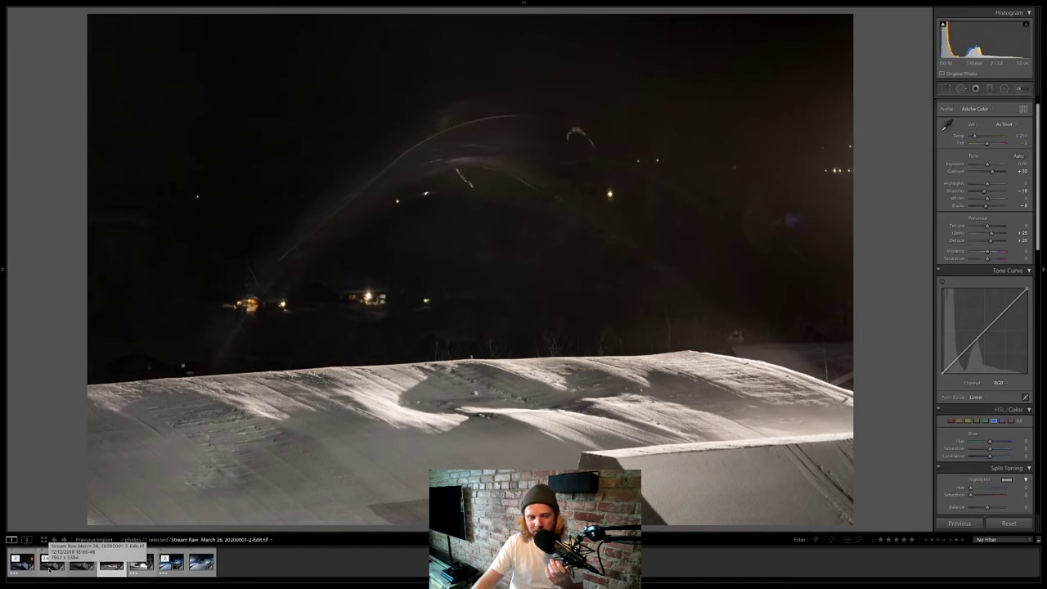
left_click(50, 568)
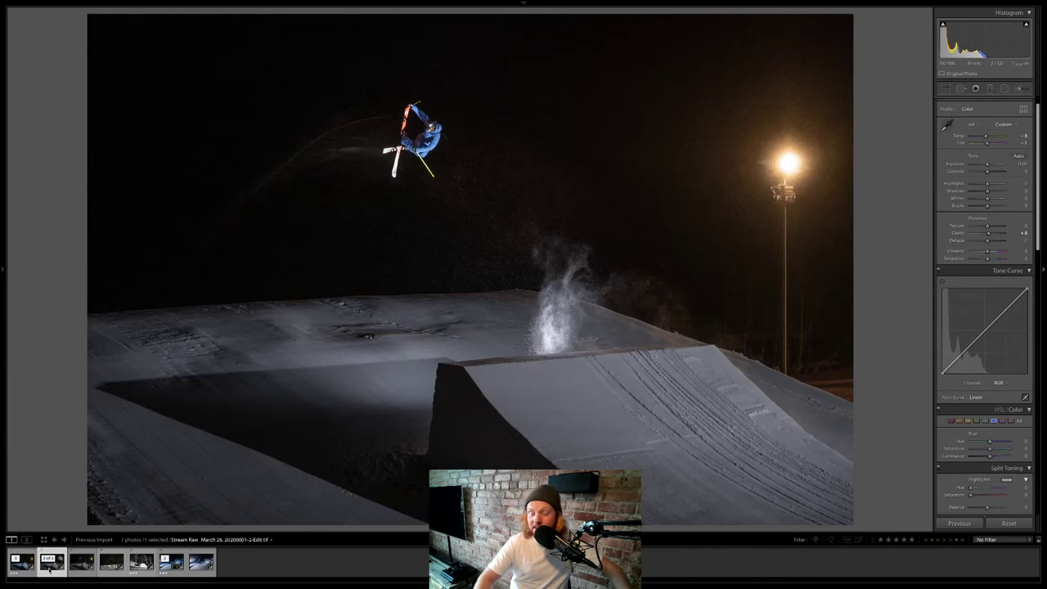
key("Left")
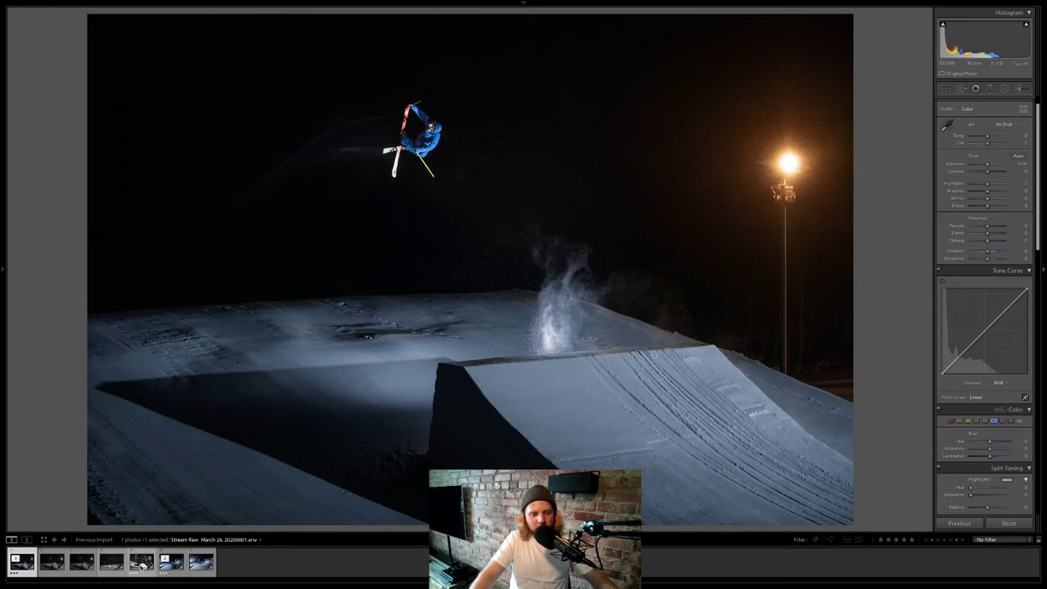
Compare the black-and-white forest skier photo with its before view and the neighbouring ski jump source frame.
left_click(142, 562)
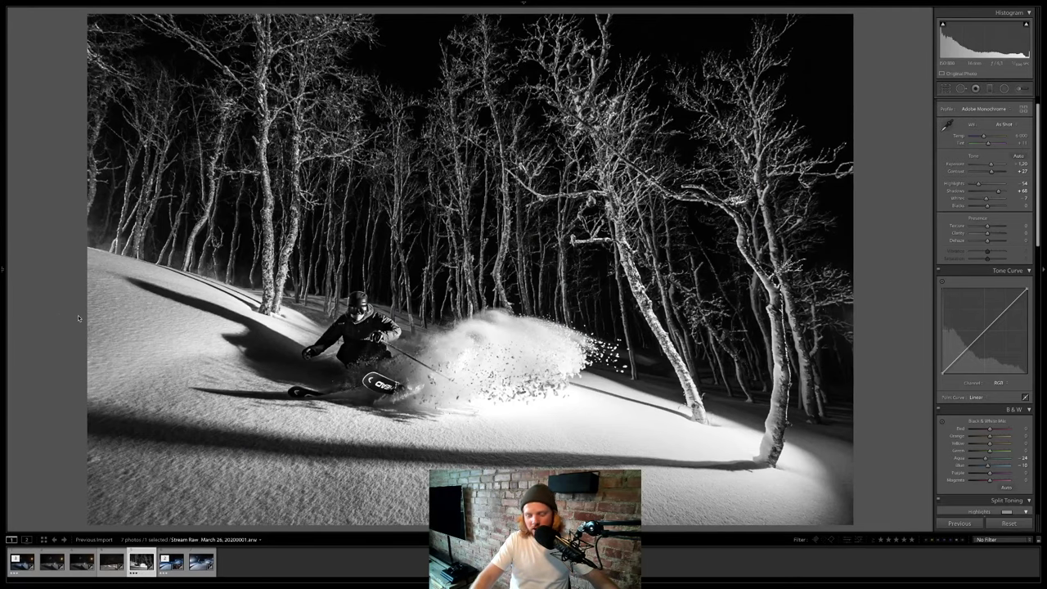
key("backslash")
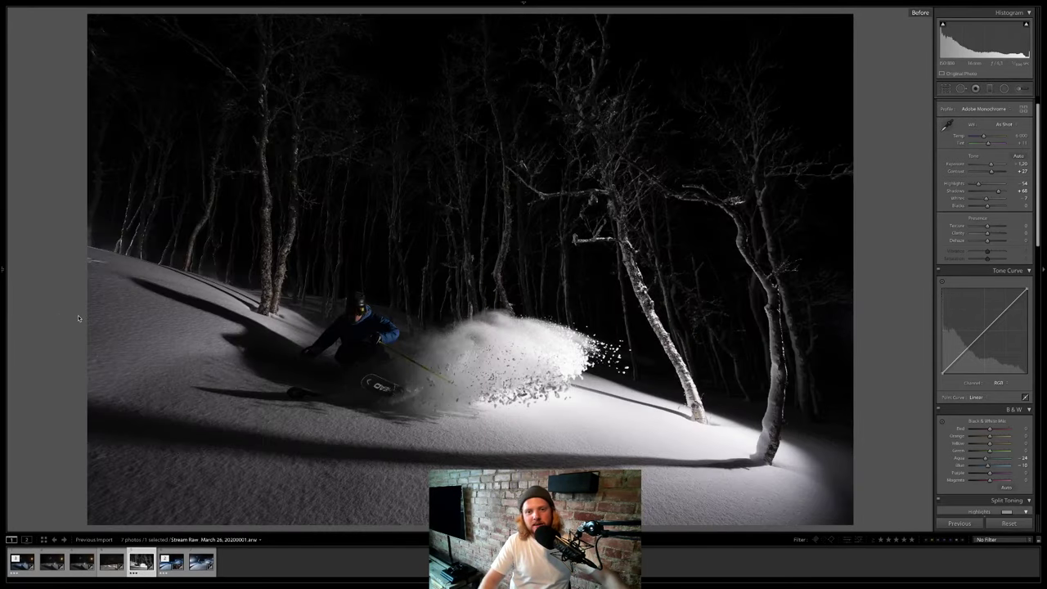
key("Left")
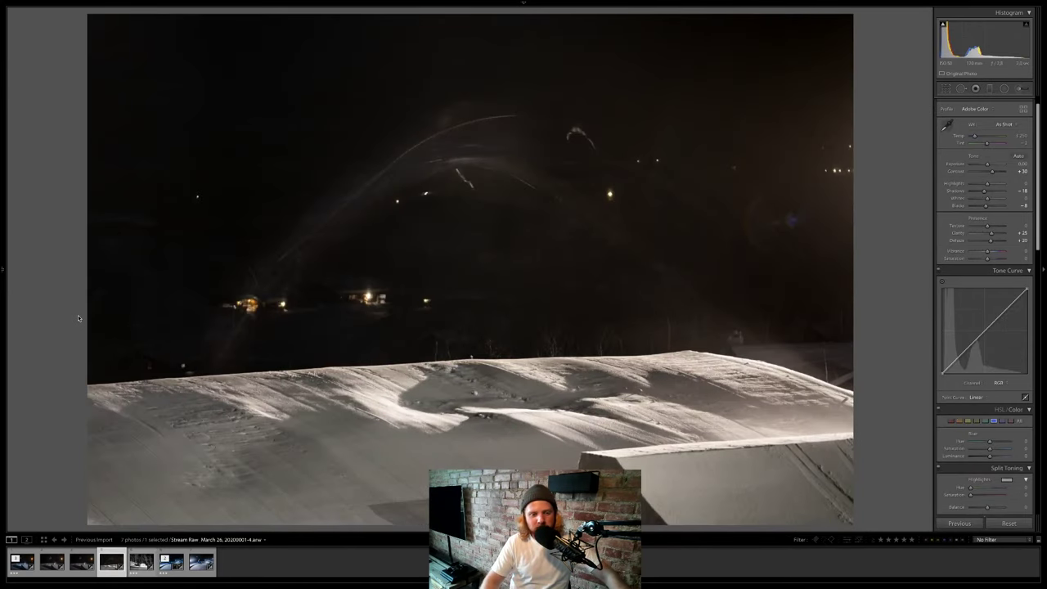
key("Right")
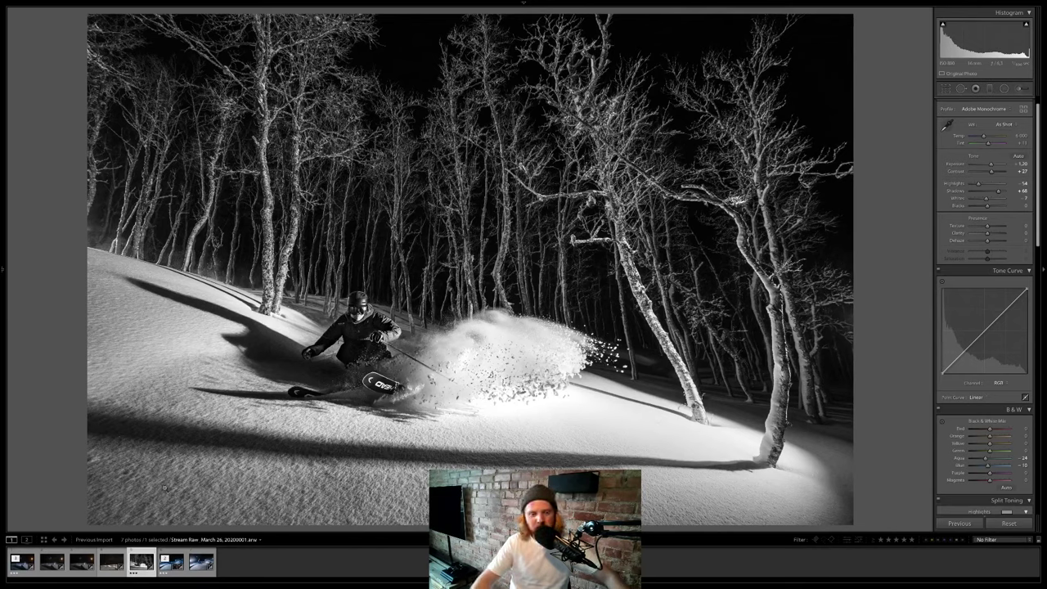
Compare the earlier version of the blue-jacketed skier photo with its before view and the finished blue edit.
left_click(201, 563)
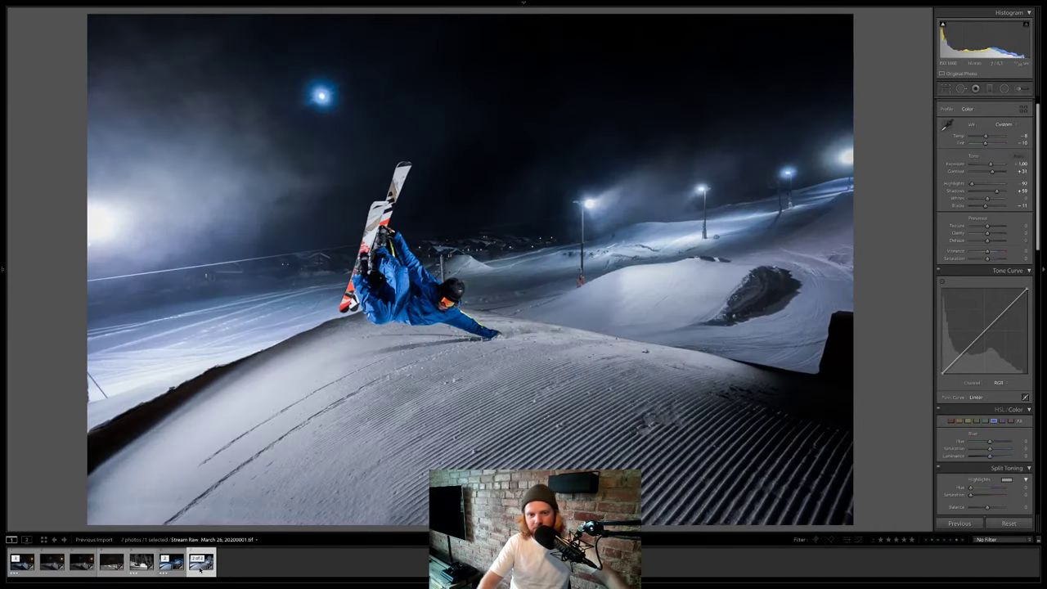
key("backslash")
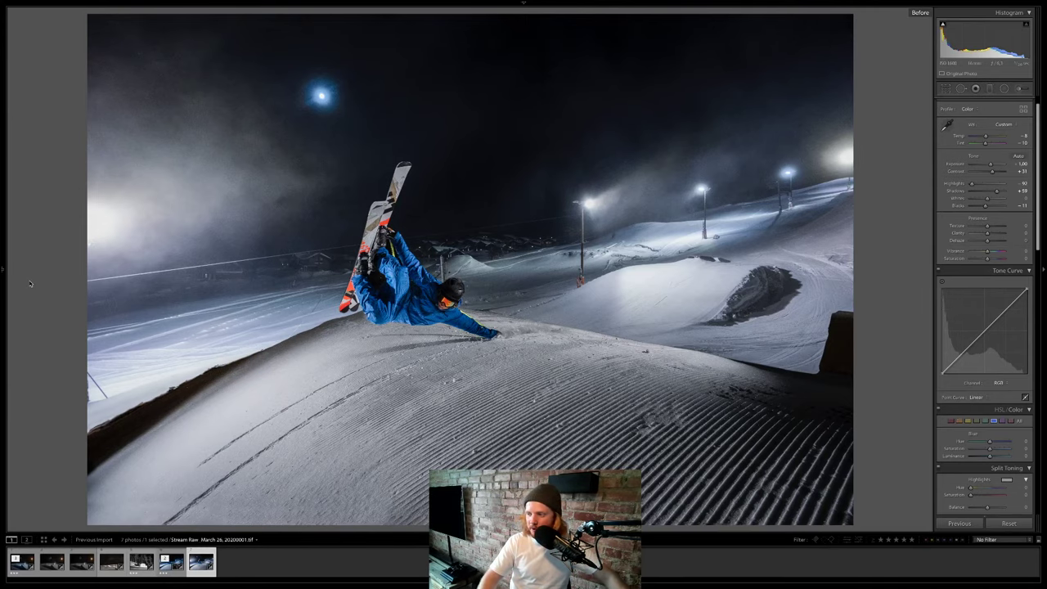
key("Left")
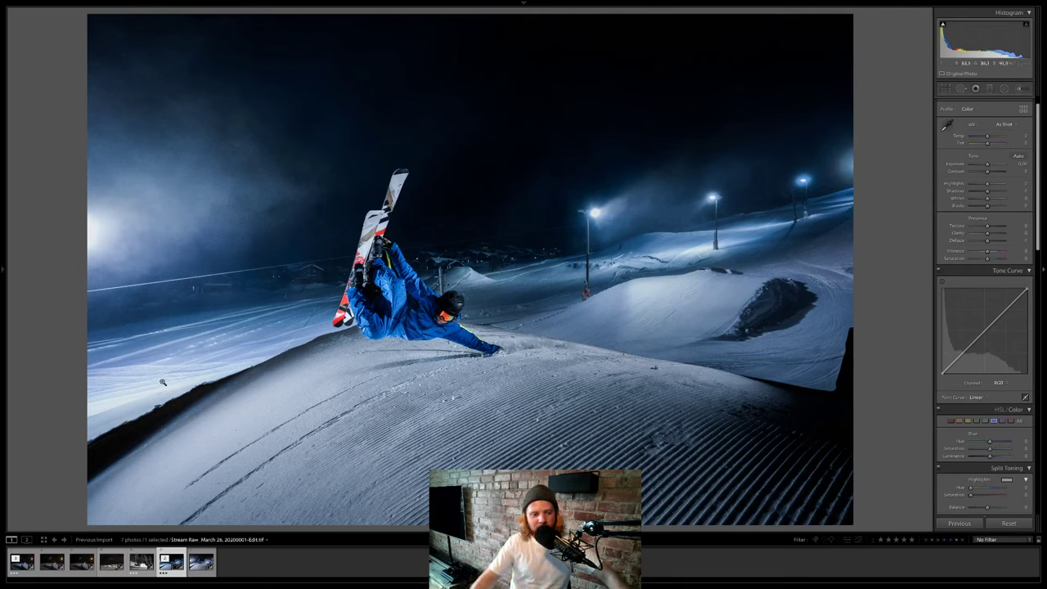
Open the Photos for Stream folder in the Library and filter it to photos rated three stars and higher.
mouse_move(3, 272)
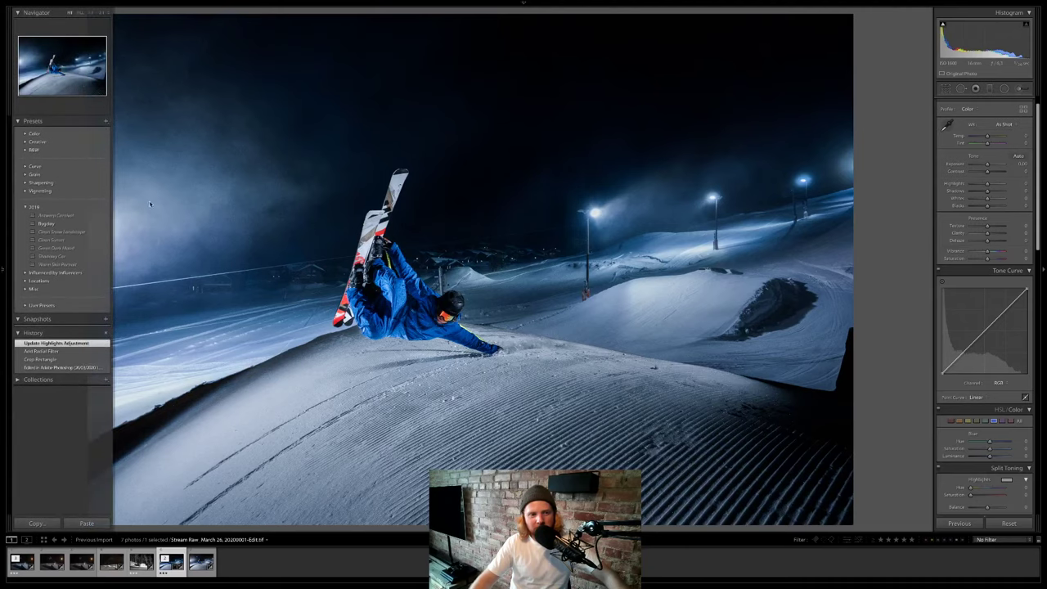
mouse_move(597, 2)
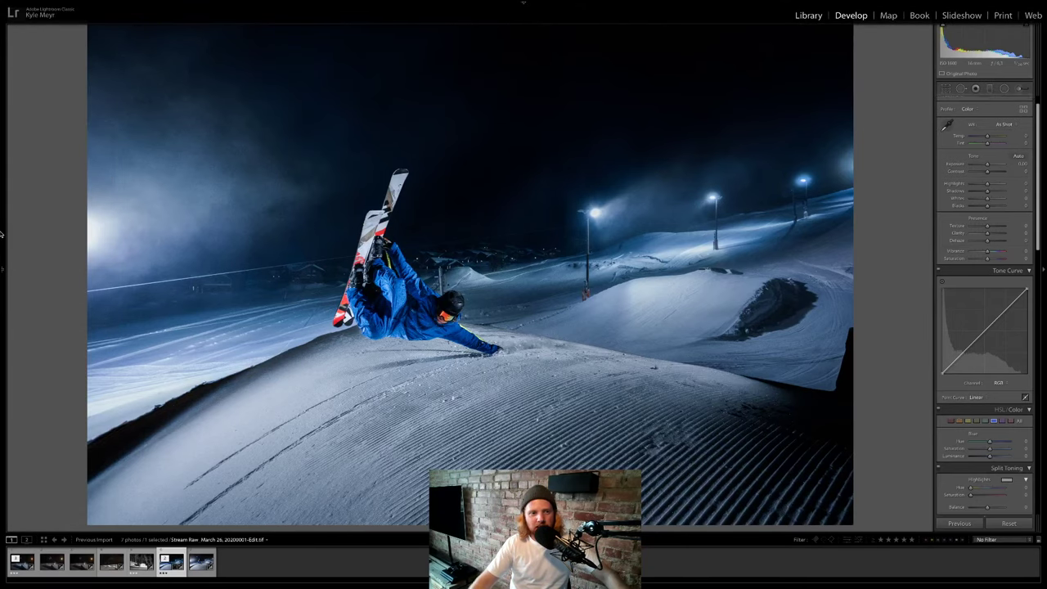
key("e")
scroll(72, 497, "down", 1)
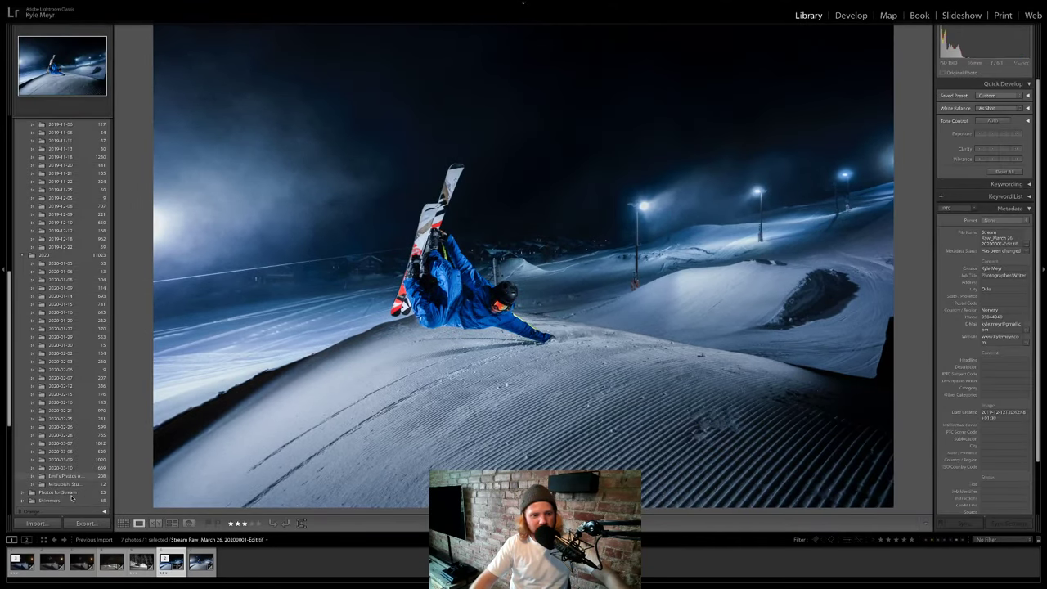
scroll(72, 497, "down", 1)
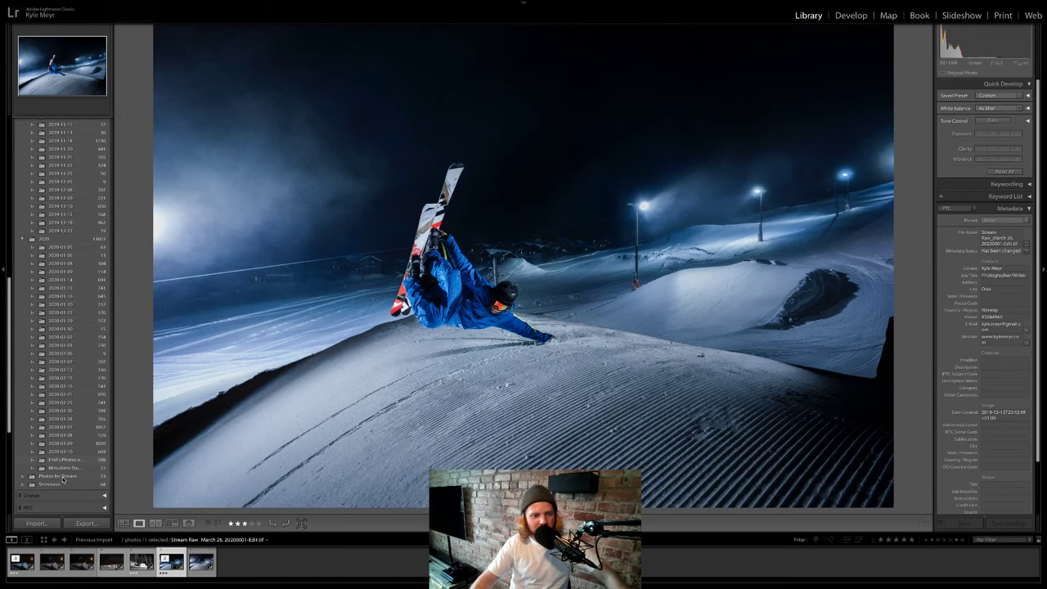
left_click(63, 477)
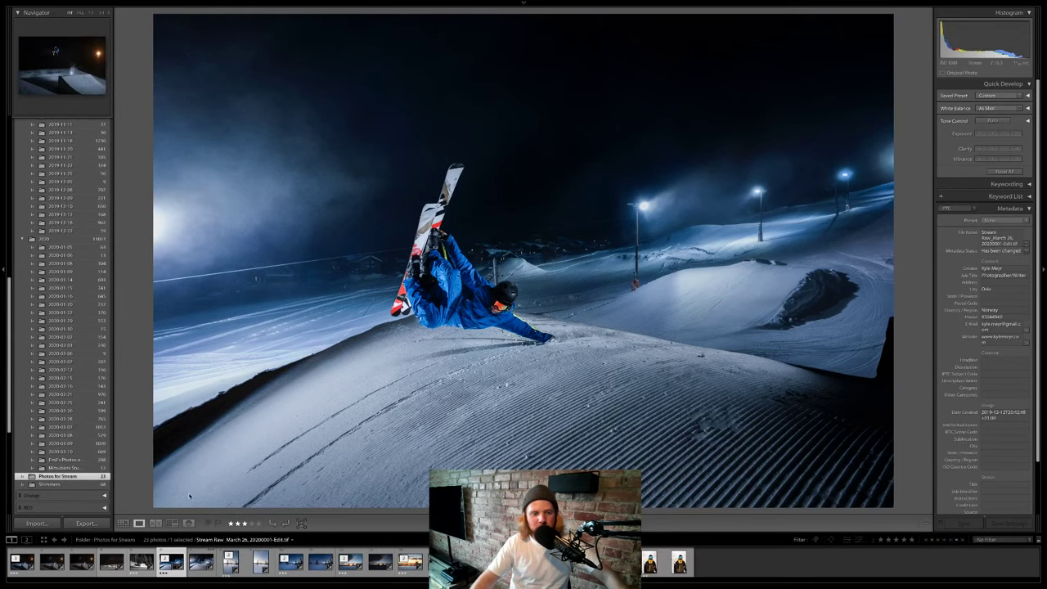
left_click(896, 540)
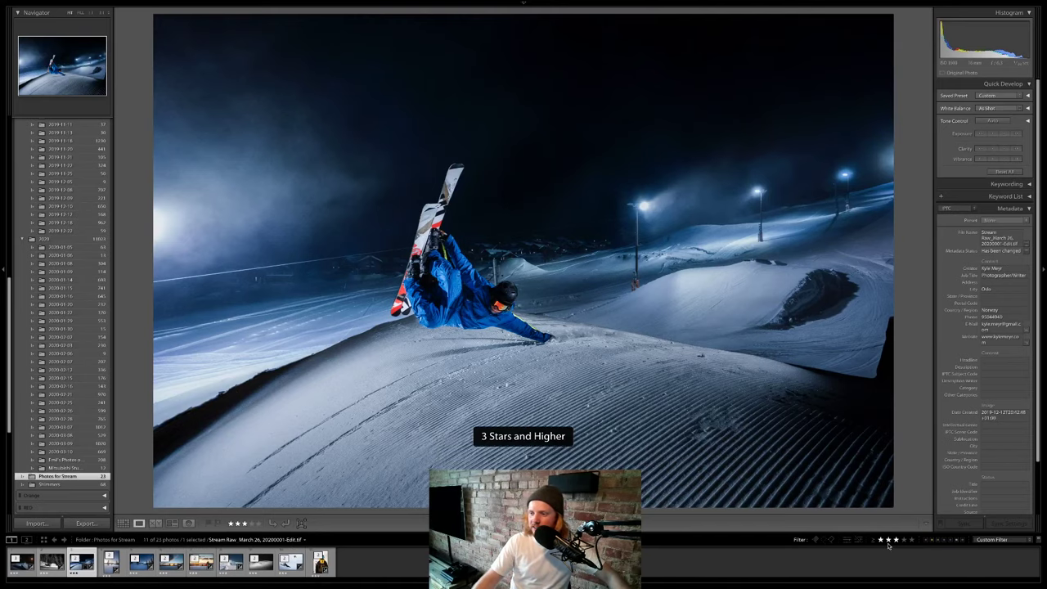
Review the three-star edits one by one, from the red tent at dusk to the goggles portrait, and return to the first photo.
left_click(111, 561)
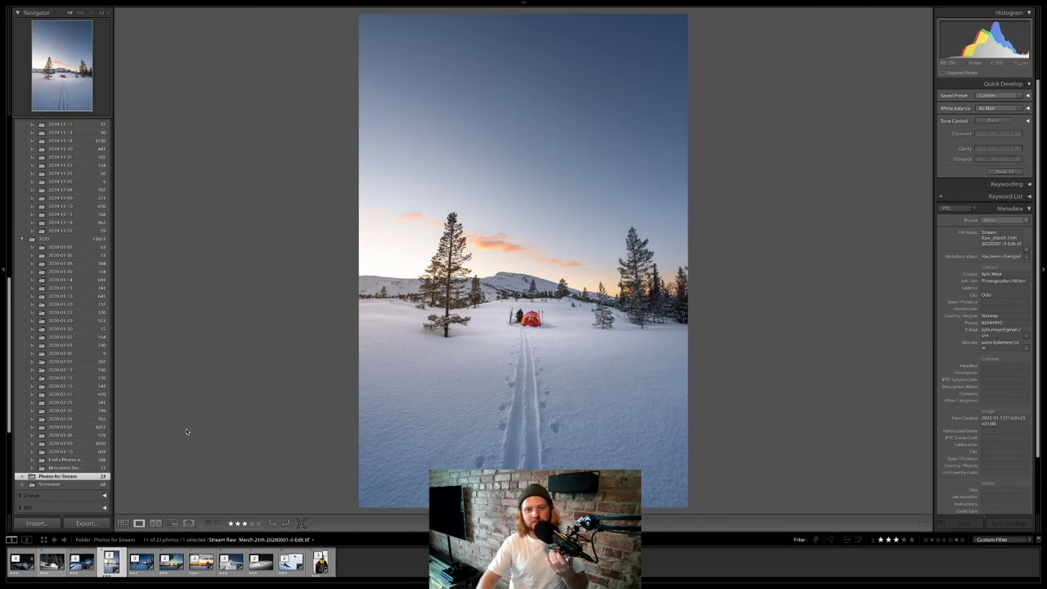
key("Right")
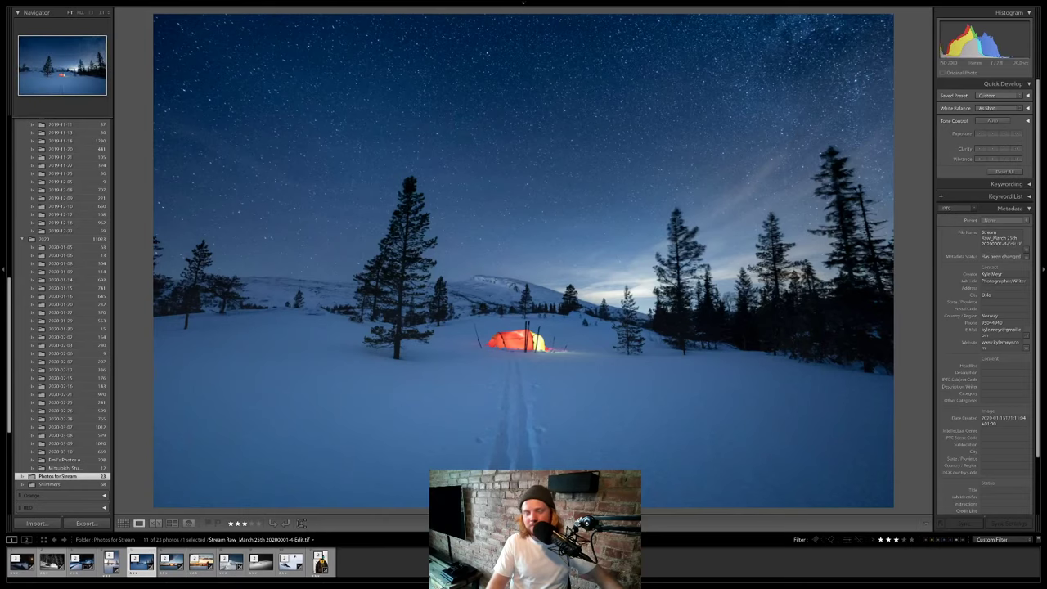
key("Right")
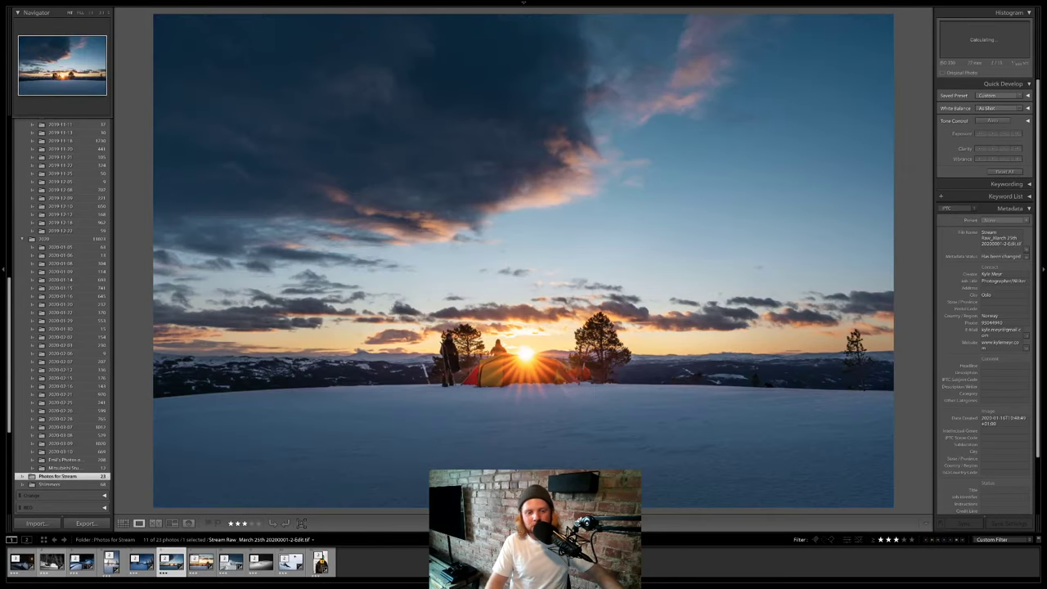
key("Right")
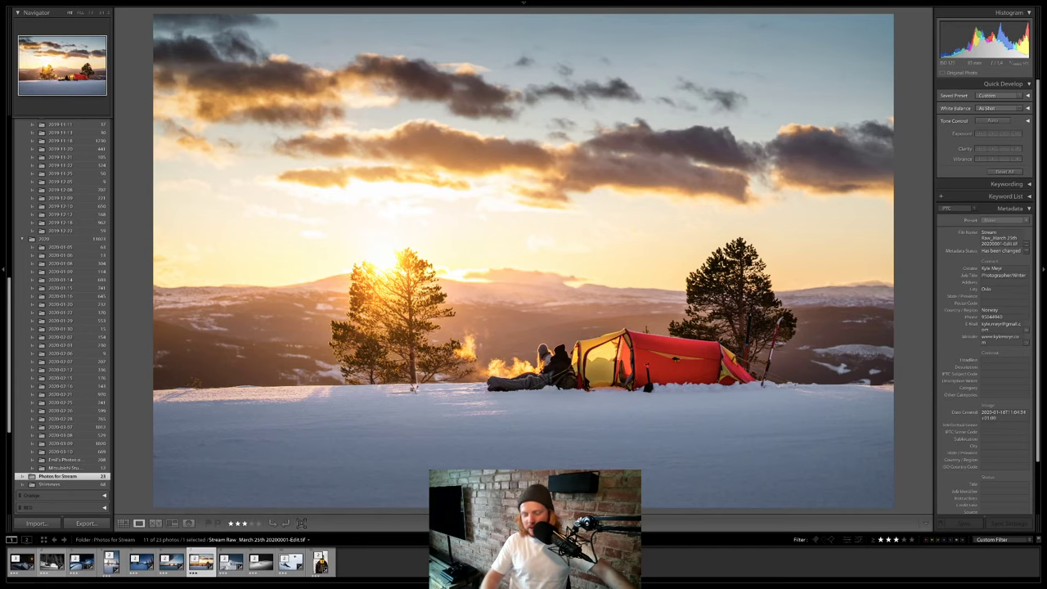
key("Right")
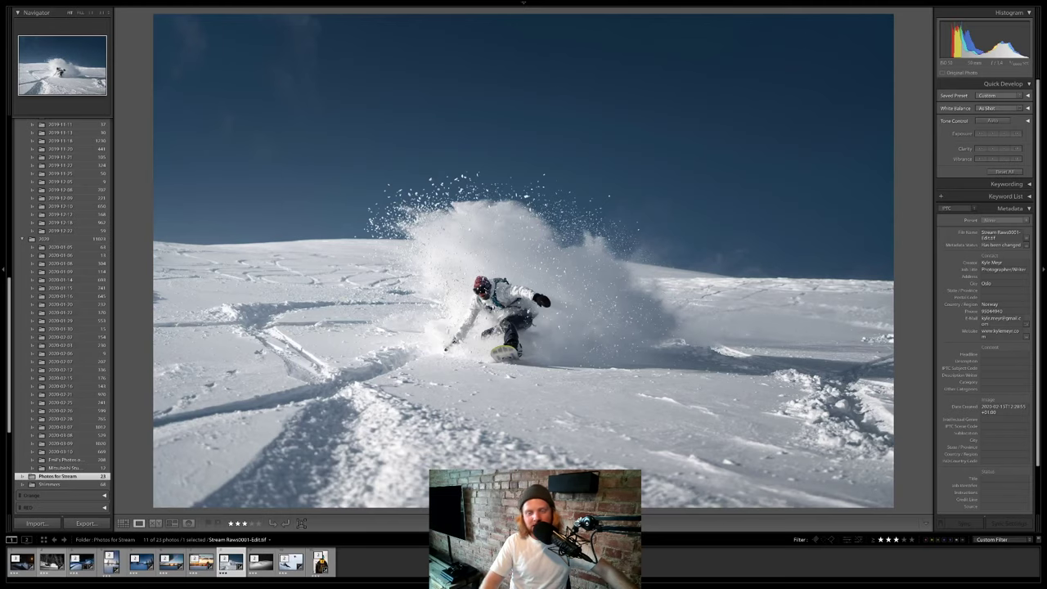
key("Right")
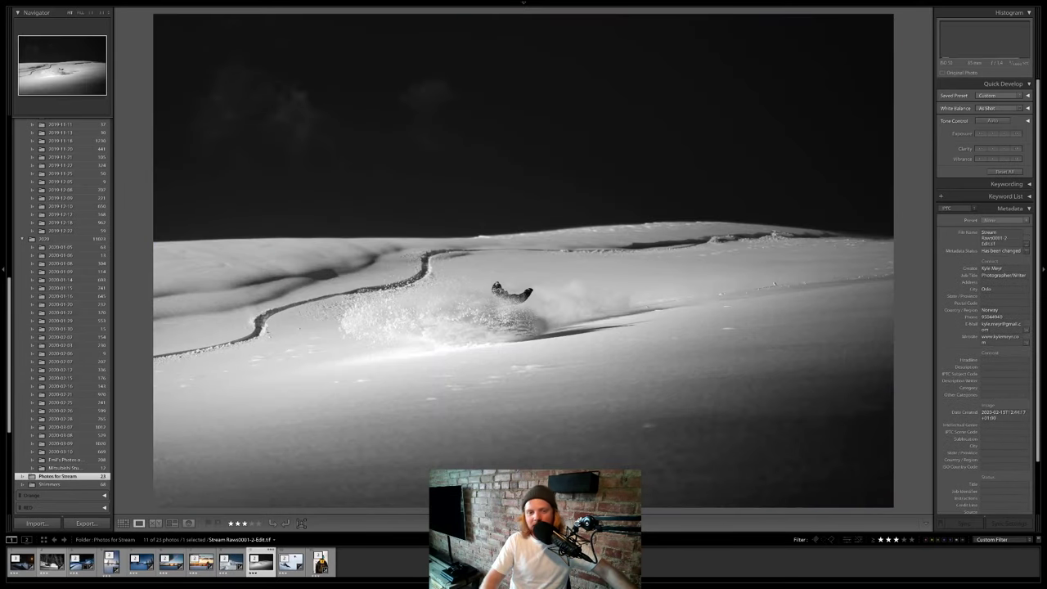
key("Right")
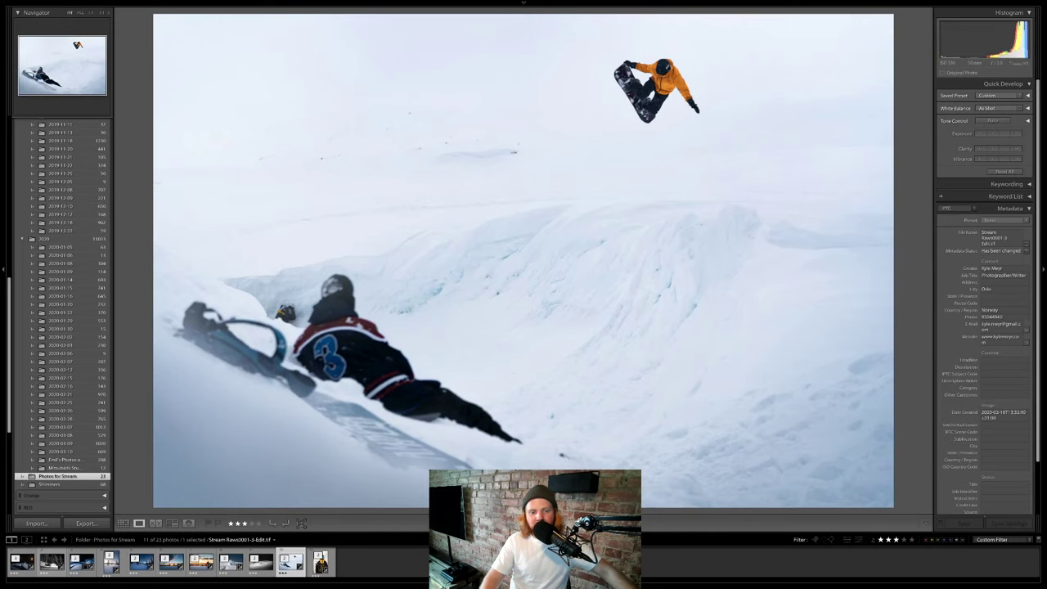
key("Right")
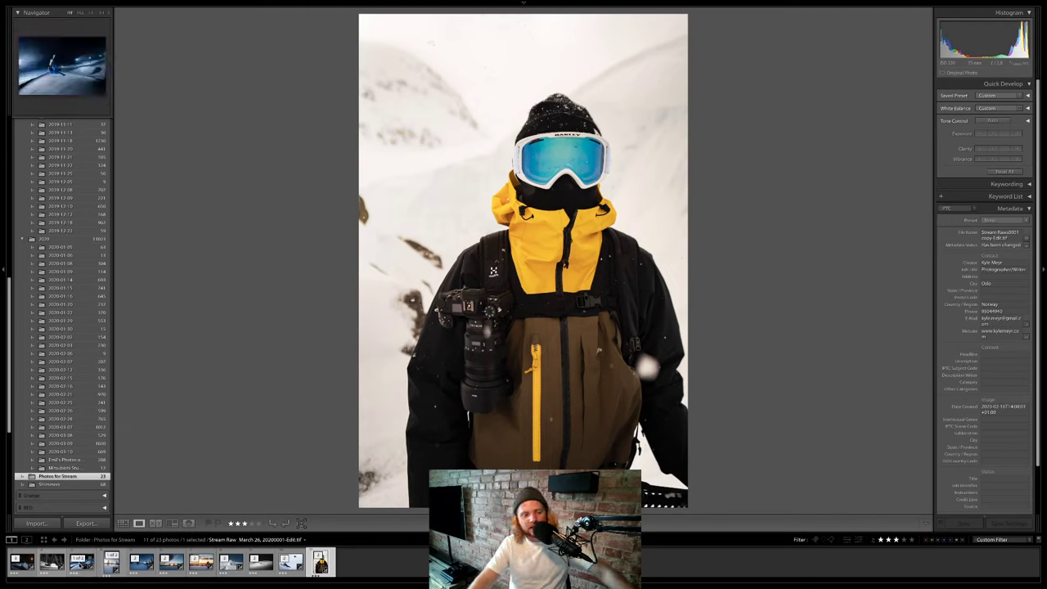
left_click(20, 565)
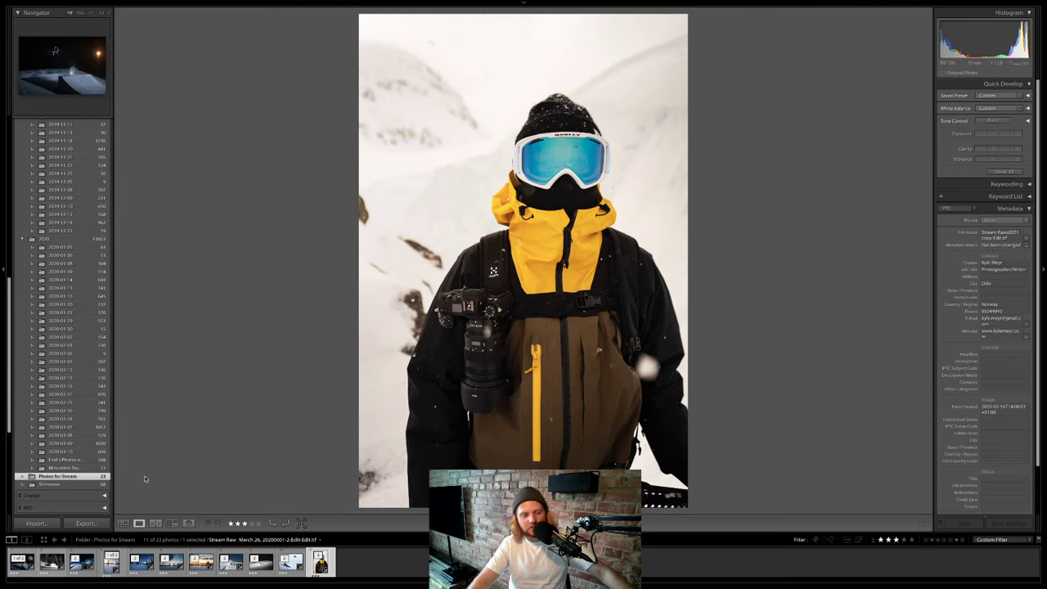